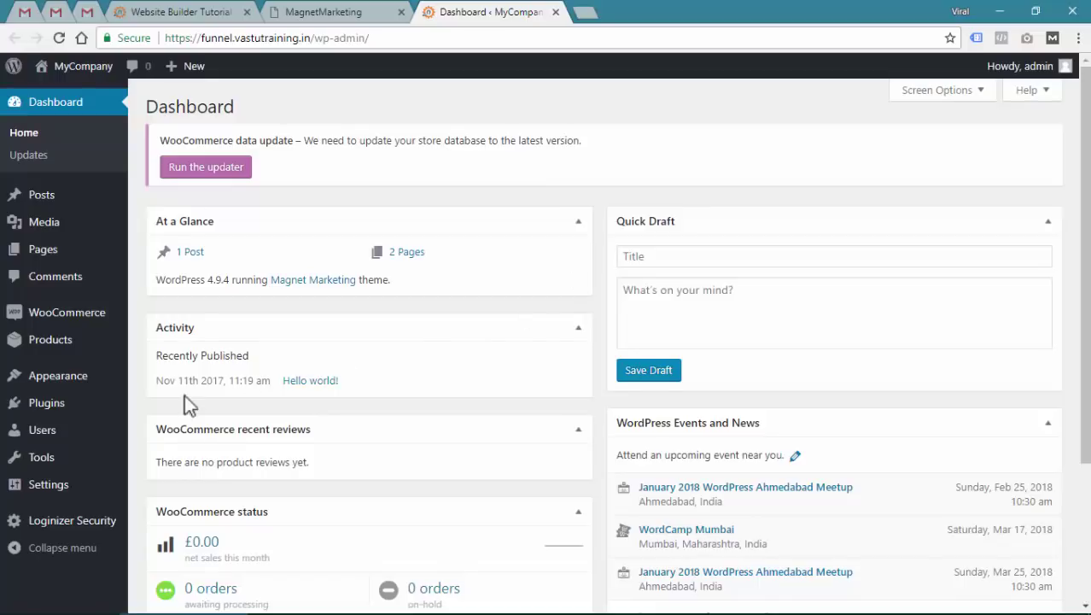
# Search the plugin directory for 'contact form 7' and install Contact Form 7
pyautogui.click(34, 410)
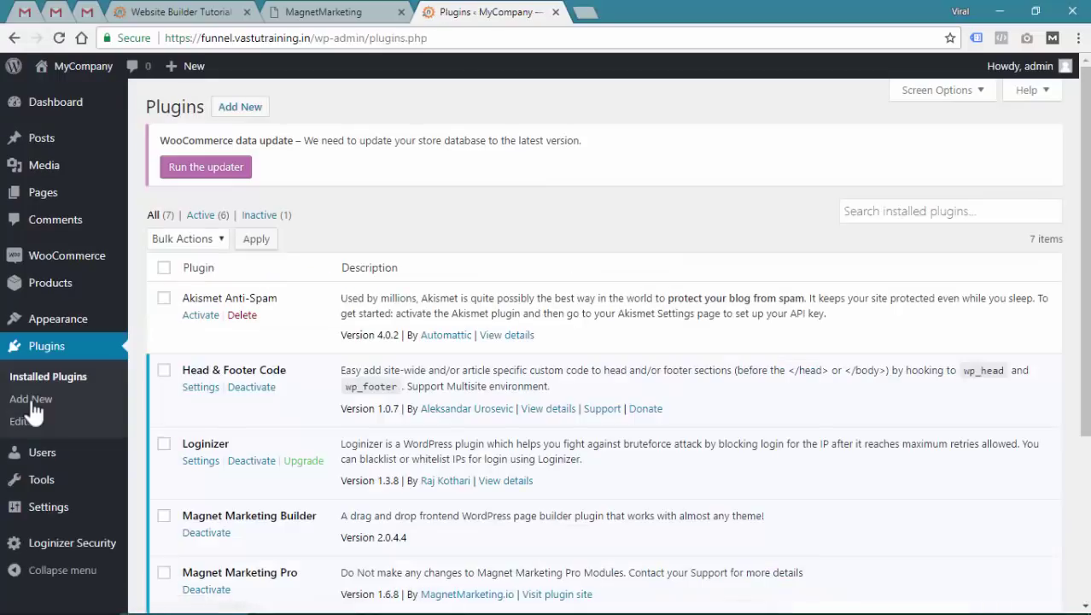
pyautogui.click(233, 114)
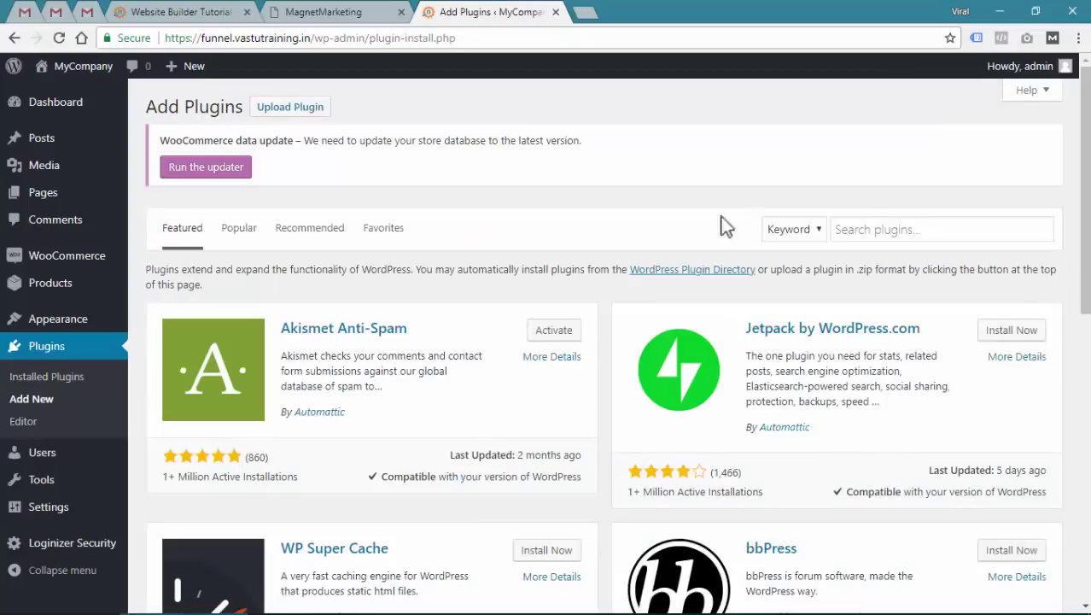
pyautogui.click(891, 230)
pyautogui.write('contact form')
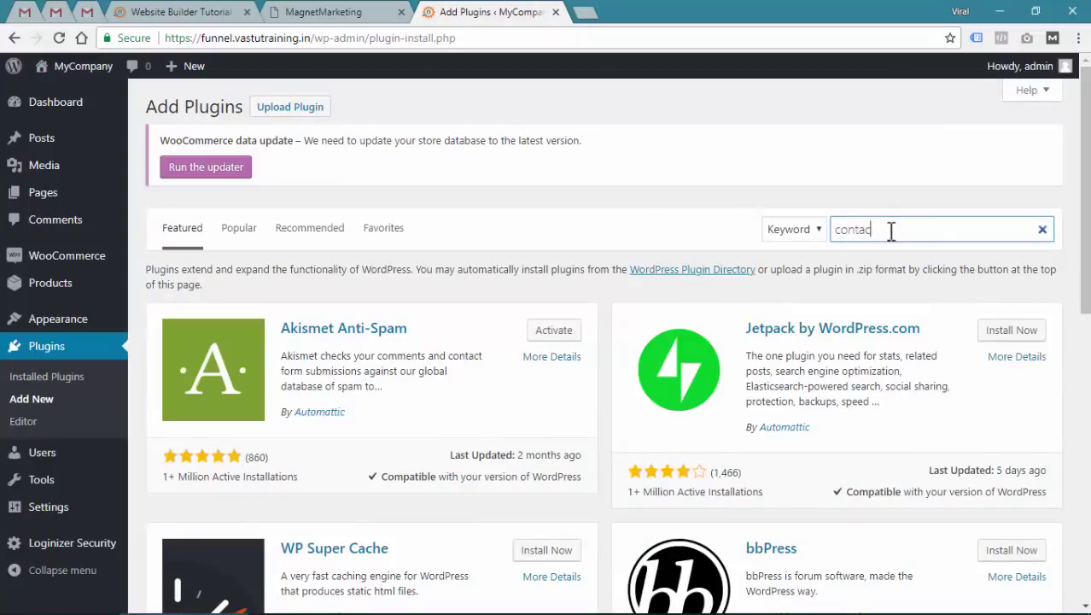
pyautogui.write(' 7')
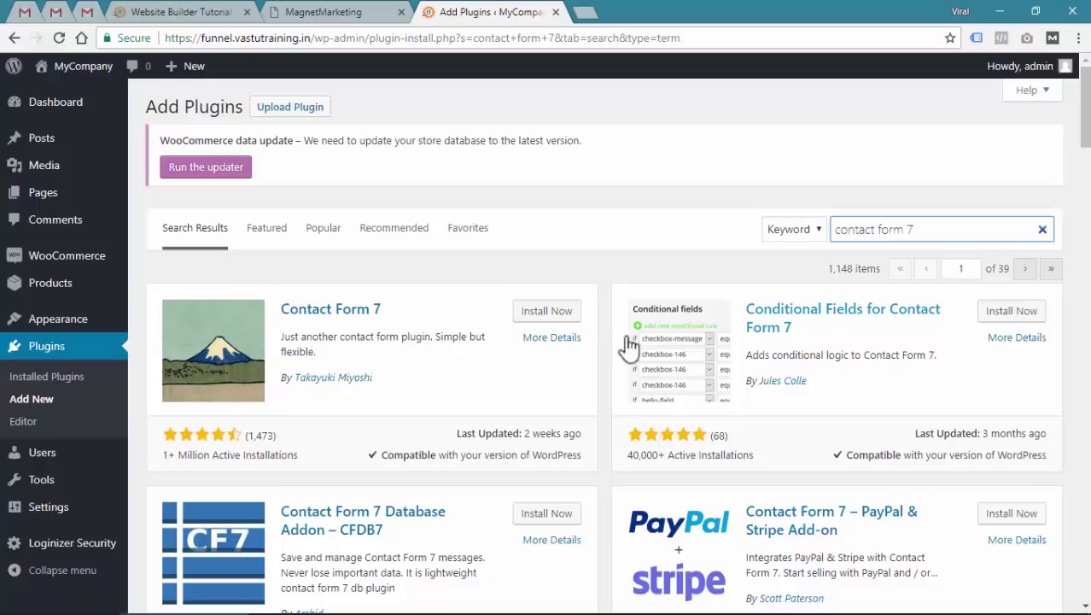
pyautogui.click(547, 314)
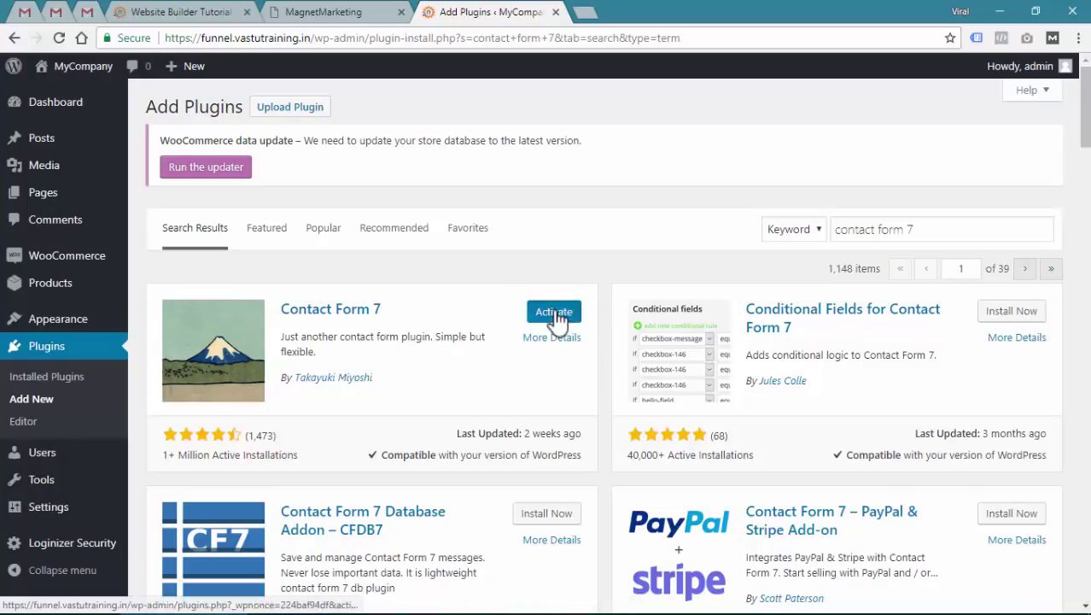
# Activate Contact Form 7, then bulk-delete the default Contact form 1 from the Contact Forms list
pyautogui.click(557, 314)
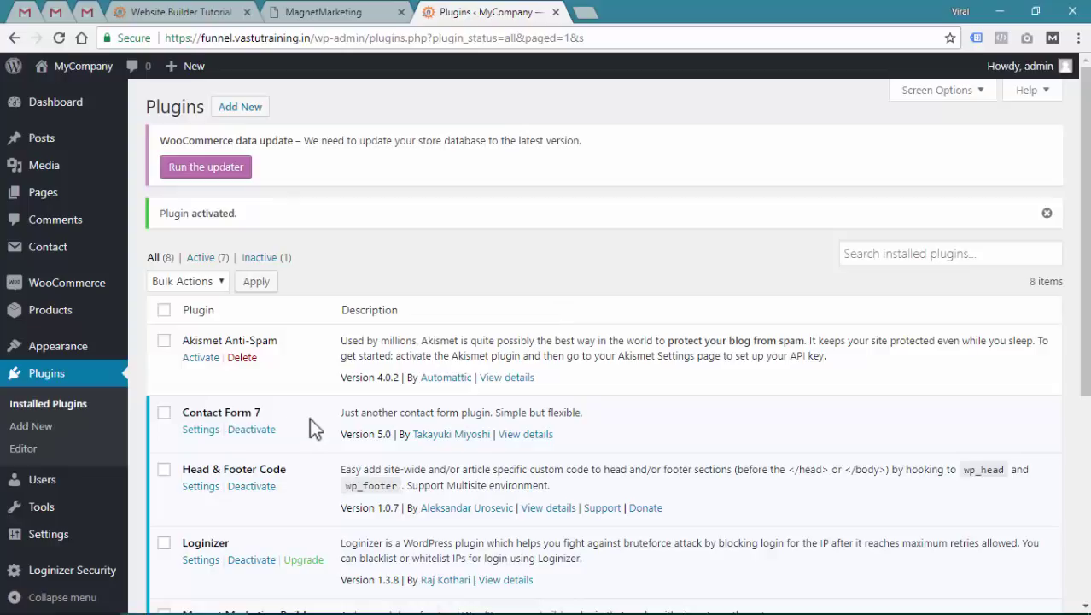
pyautogui.moveTo(48, 255)
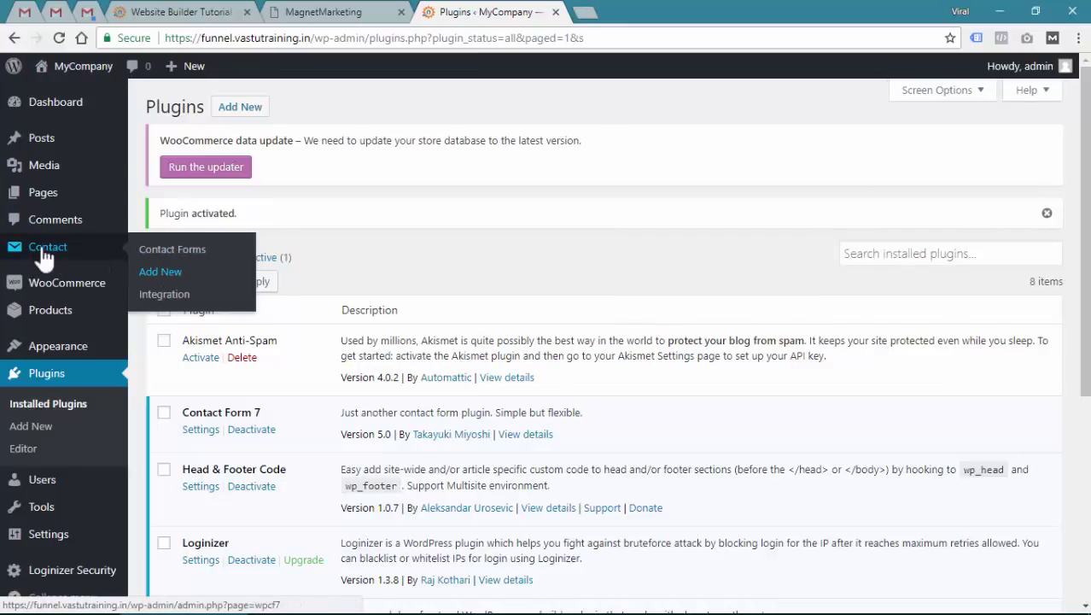
pyautogui.click(44, 257)
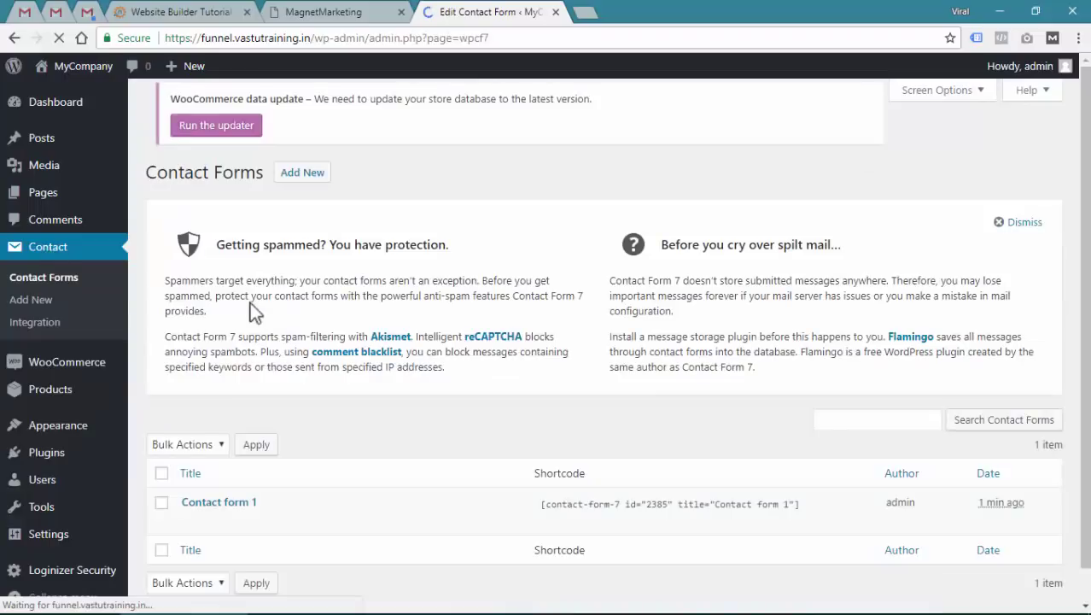
pyautogui.scroll(-1, 274, 427)
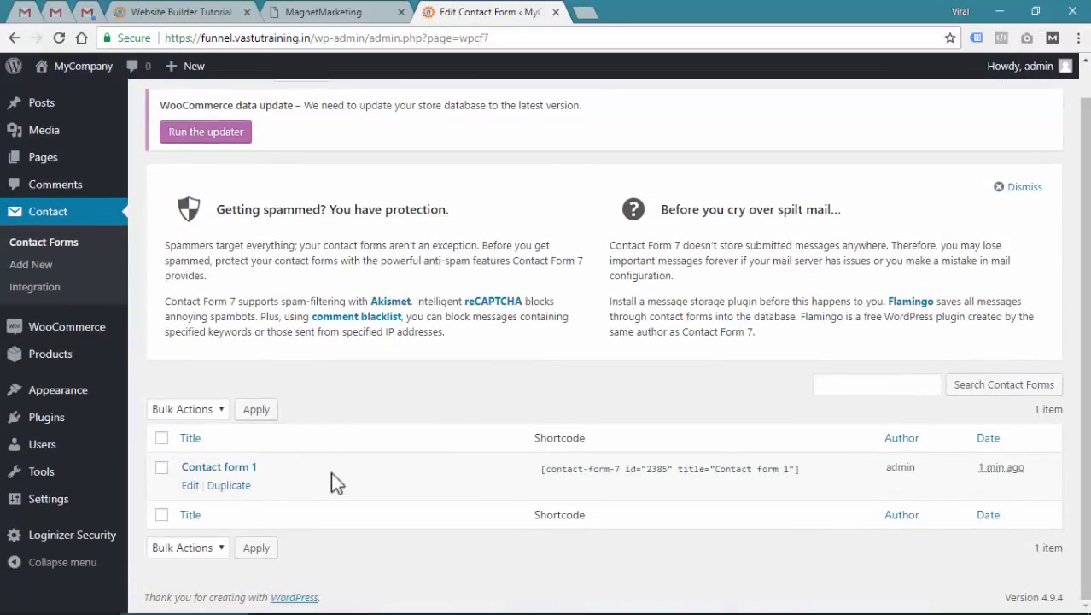
pyautogui.click(162, 439)
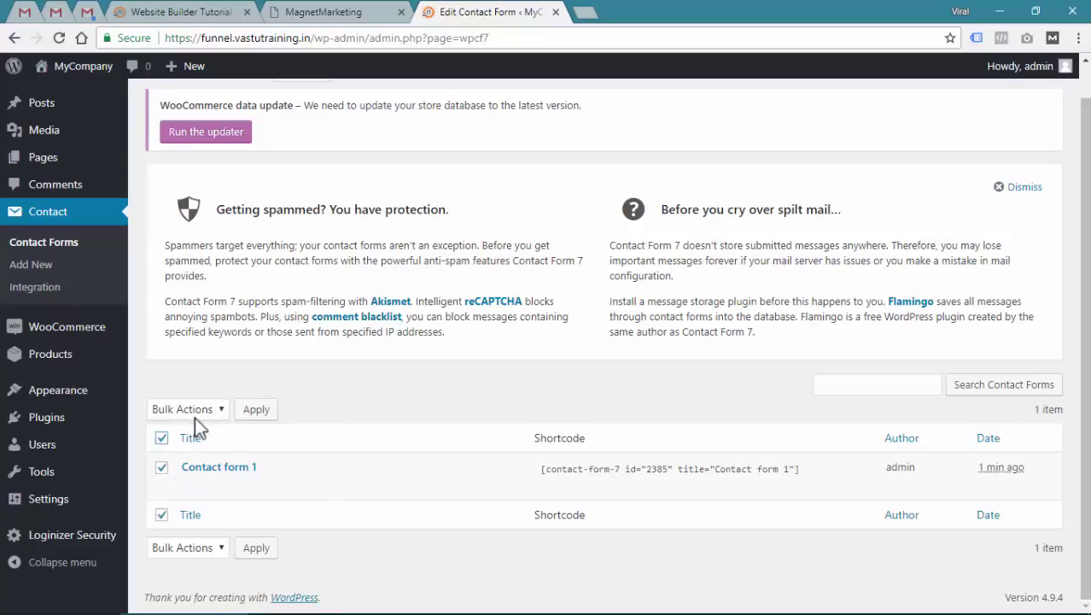
pyautogui.click(195, 419)
pyautogui.click(184, 445)
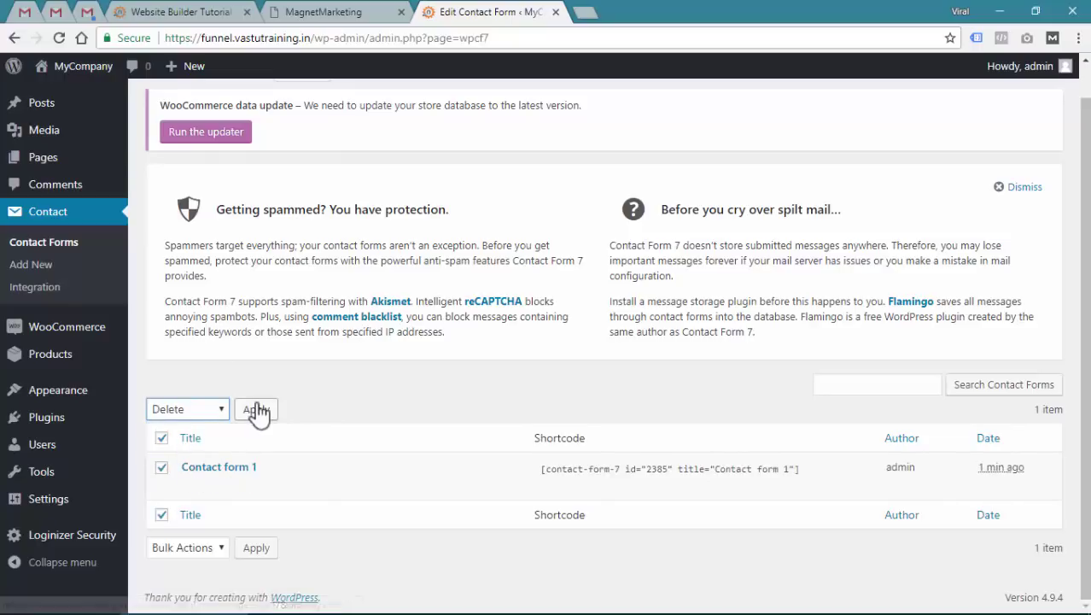
pyautogui.click(256, 411)
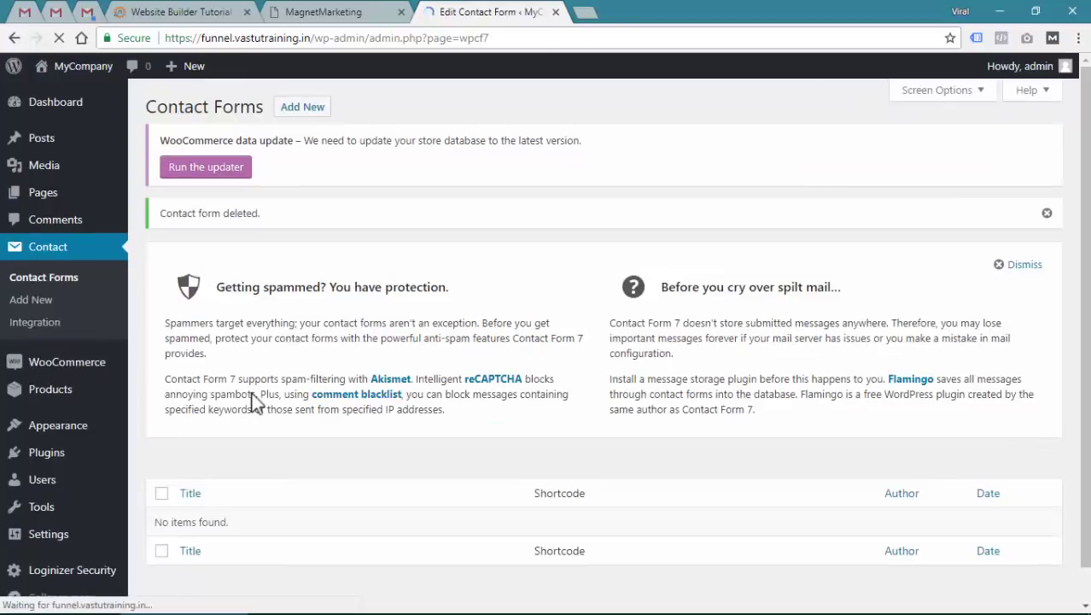
# Add a new contact form and title it 'Finance Landing Page Form'
pyautogui.click(303, 110)
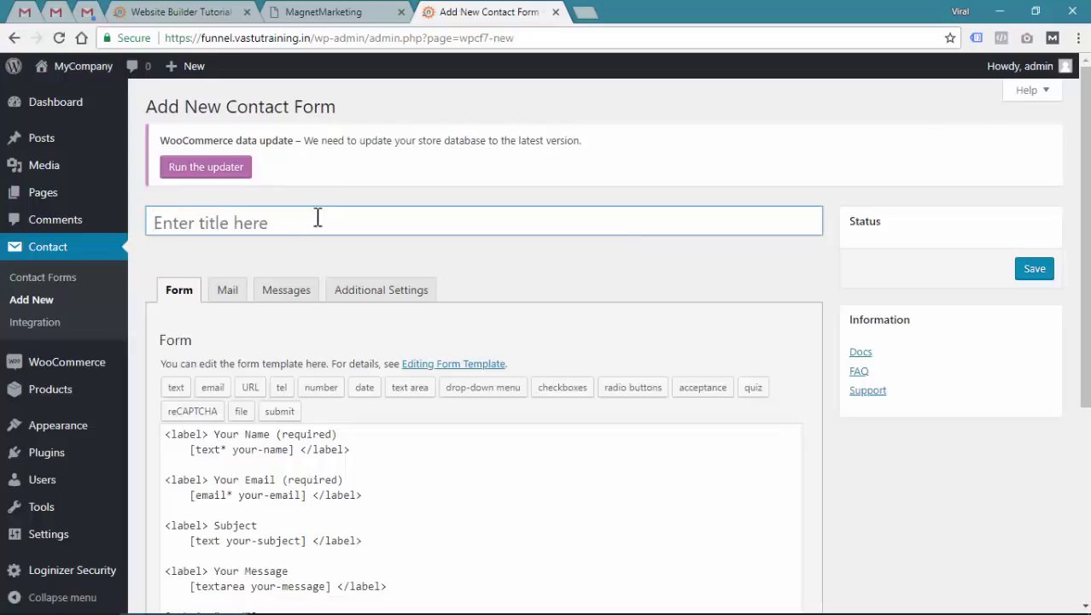
pyautogui.write('Finance F')
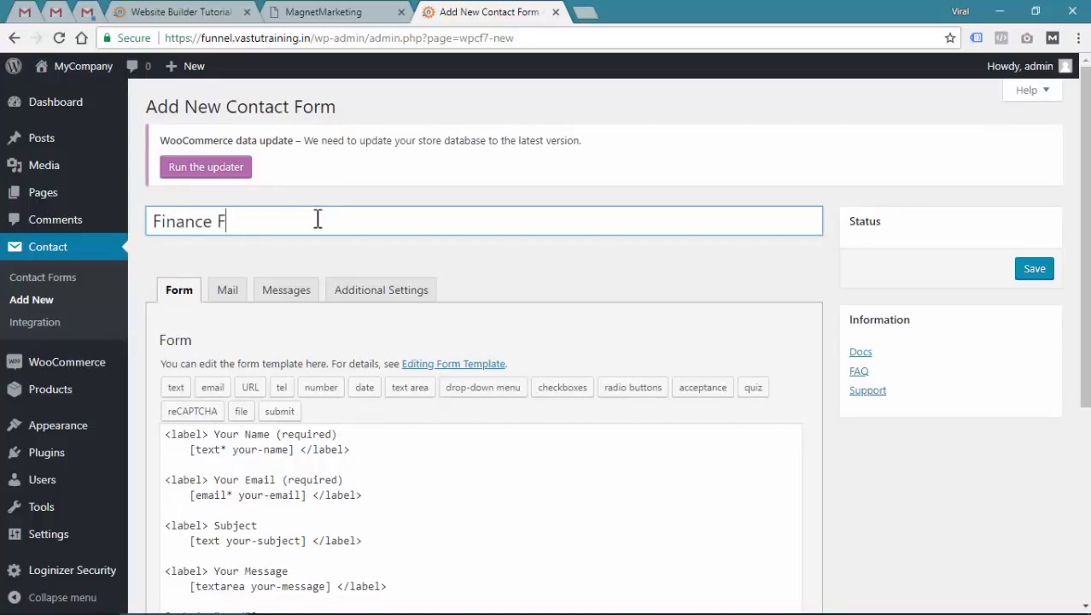
pyautogui.press('BackSpace')
pyautogui.write('Landing Page Form')
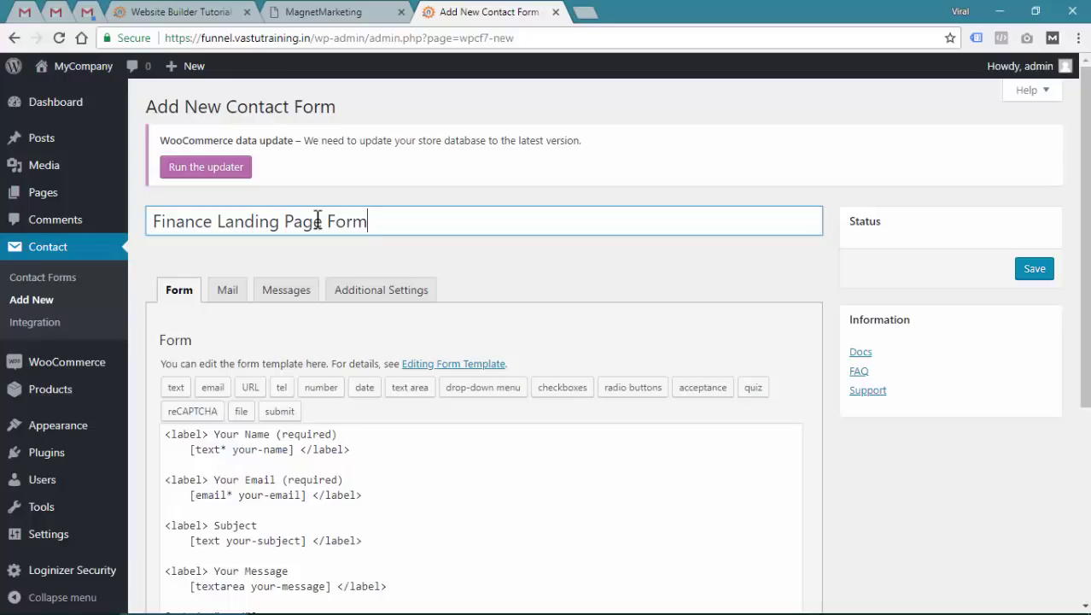
pyautogui.scroll(-3, 503, 271)
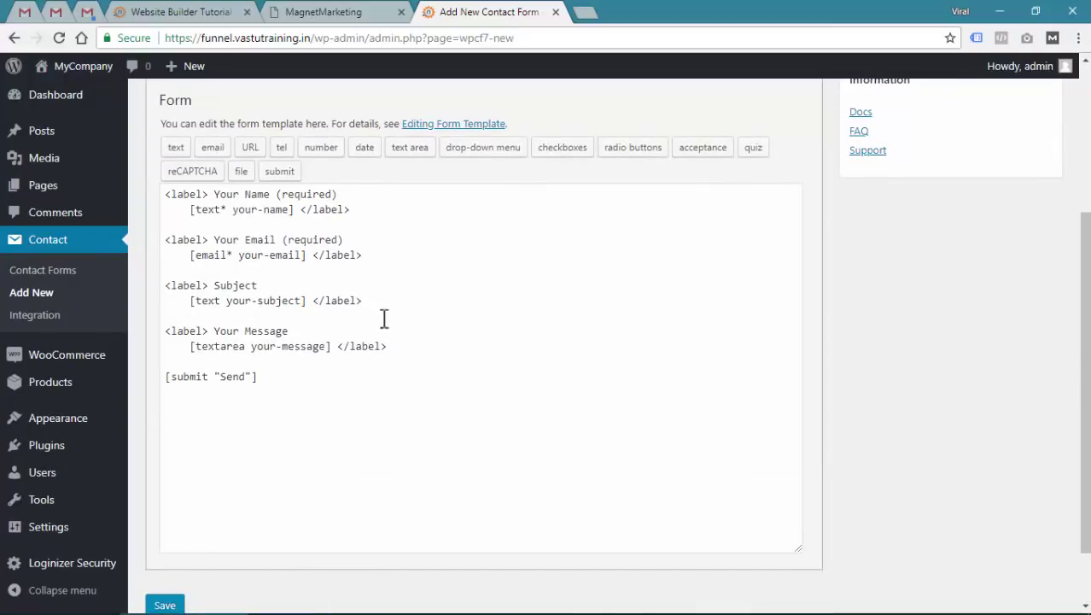
# Delete the default template field lines, leaving empty [] brackets above [submit "Send"]
pyautogui.moveTo(422, 357); pyautogui.dragTo(117, 195)
pyautogui.press('BackSpace')
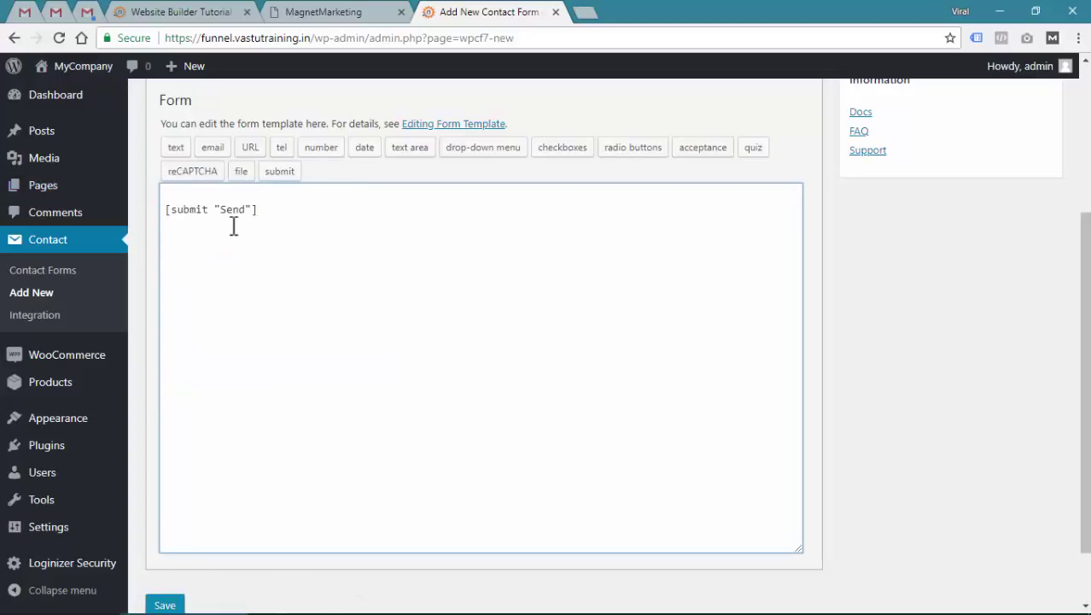
pyautogui.moveTo(171, 212); pyautogui.dragTo(253, 212)
pyautogui.click(252, 213)
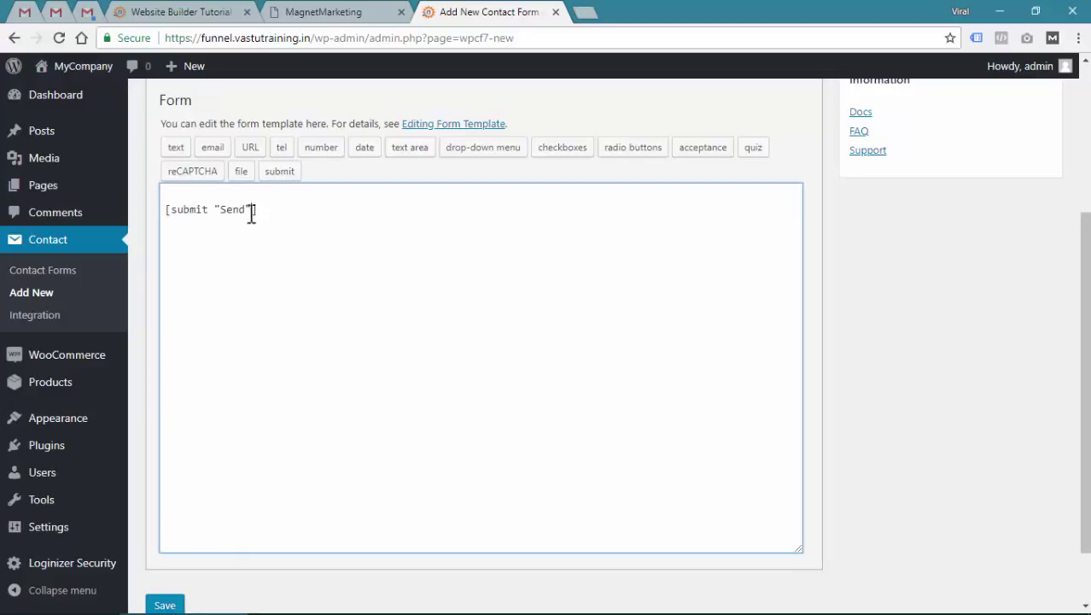
pyautogui.click(196, 197)
pyautogui.write('[]')
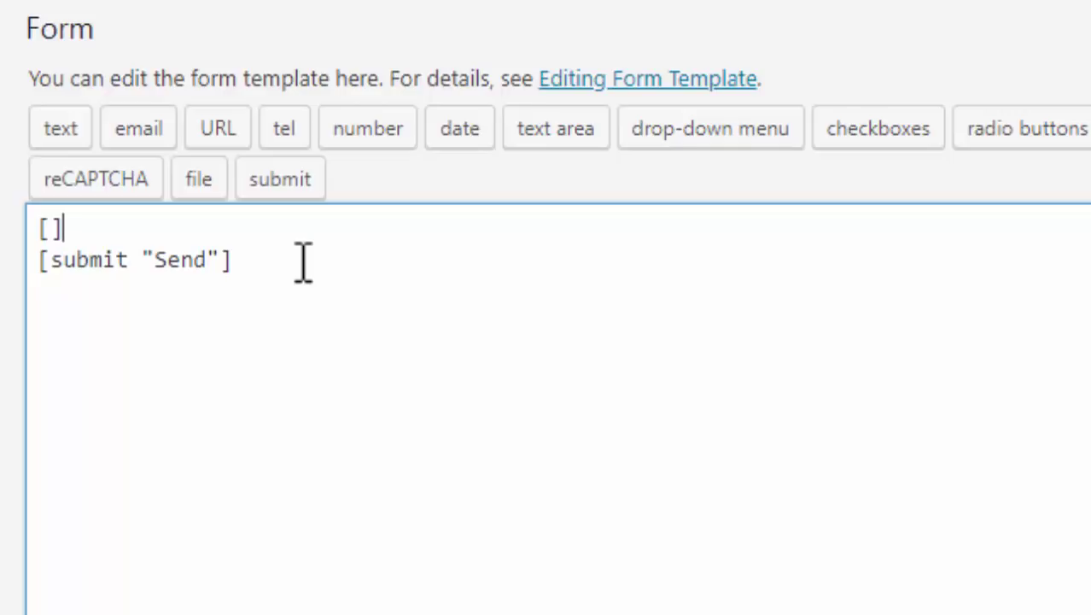
pyautogui.press('Left')
# Fill the brackets with a required text tag named lead-name with a placeholder option
pyautogui.write('text')
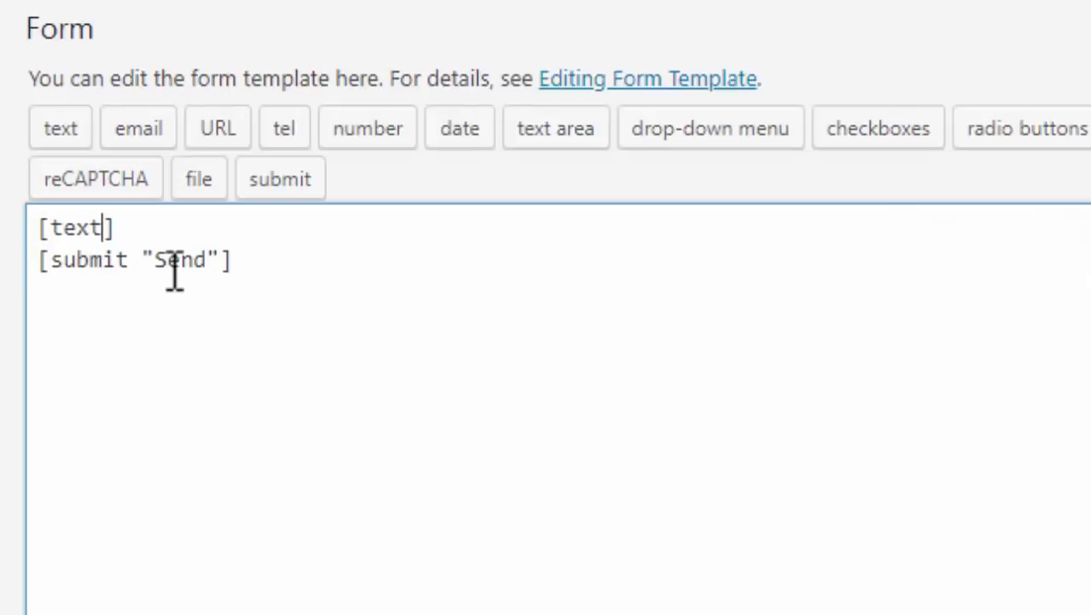
pyautogui.write('*')
pyautogui.write('lead-')
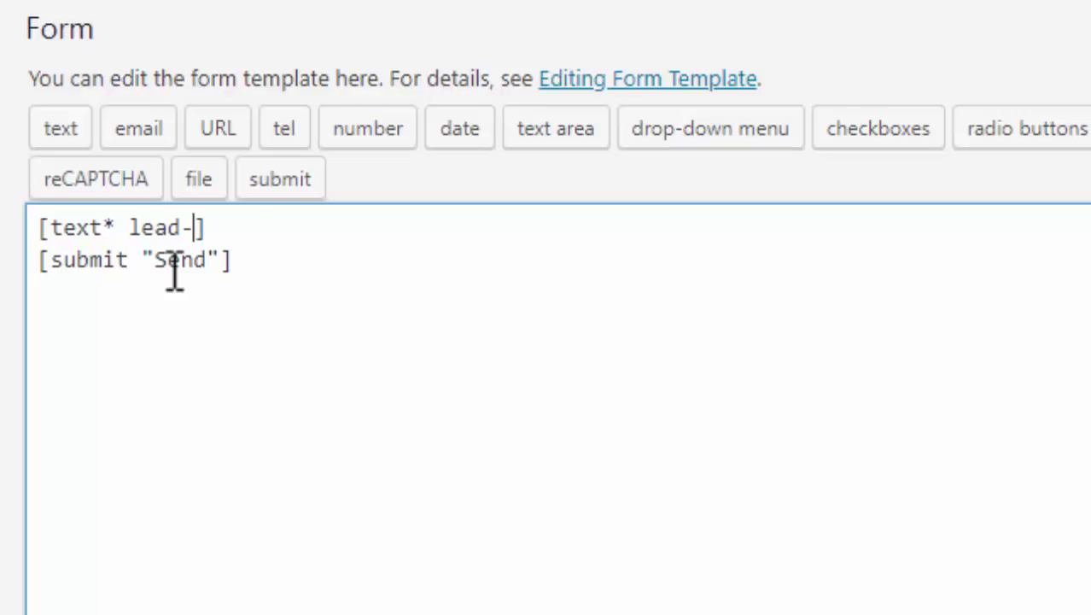
pyautogui.write('firstname')
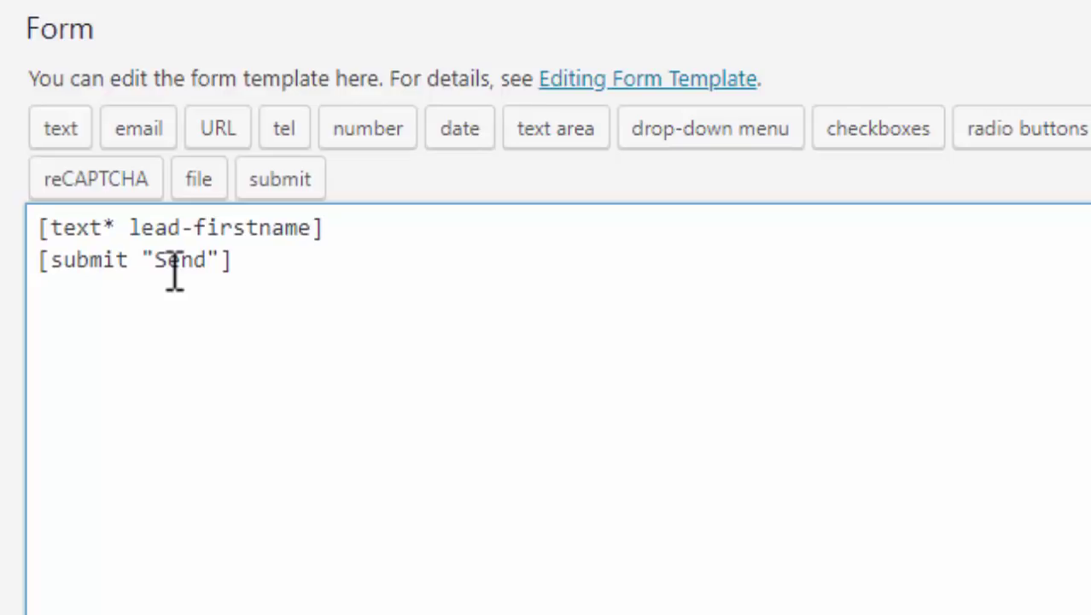
pyautogui.press('BackSpace')
pyautogui.press('BackSpace')
pyautogui.press('BackSpace')
pyautogui.press('BackSpace')
pyautogui.press('BackSpace')
pyautogui.press('BackSpace')
pyautogui.press('BackSpace')
pyautogui.press('BackSpace')
pyautogui.press('BackSpace')
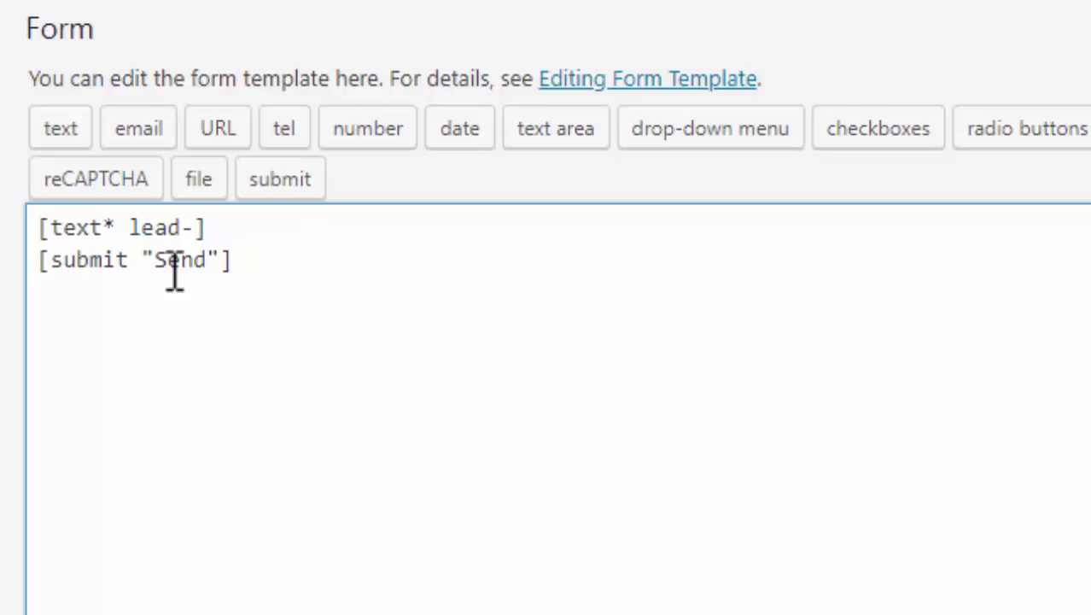
pyautogui.write('name')
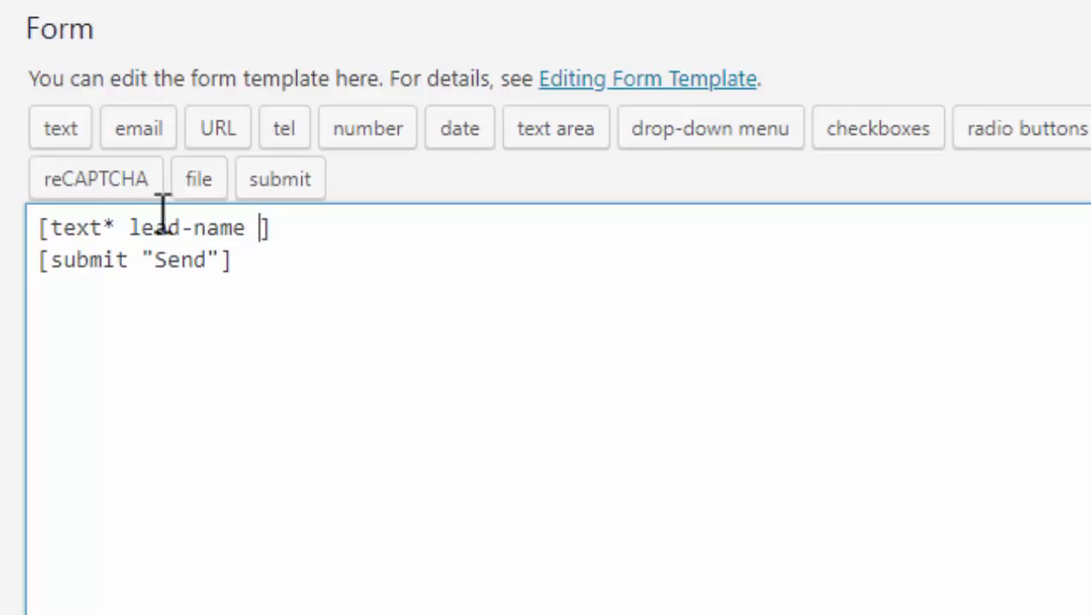
pyautogui.moveTo(130, 227); pyautogui.dragTo(247, 228)
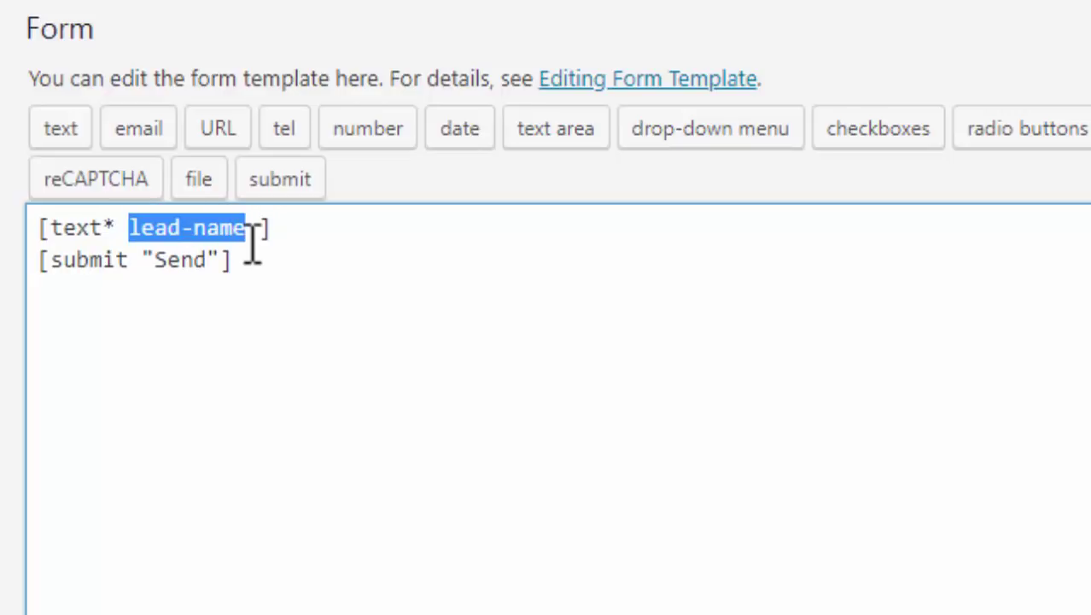
pyautogui.write('lan')
pyautogui.press('BackSpace')
pyautogui.press('BackSpace')
pyautogui.write('name')
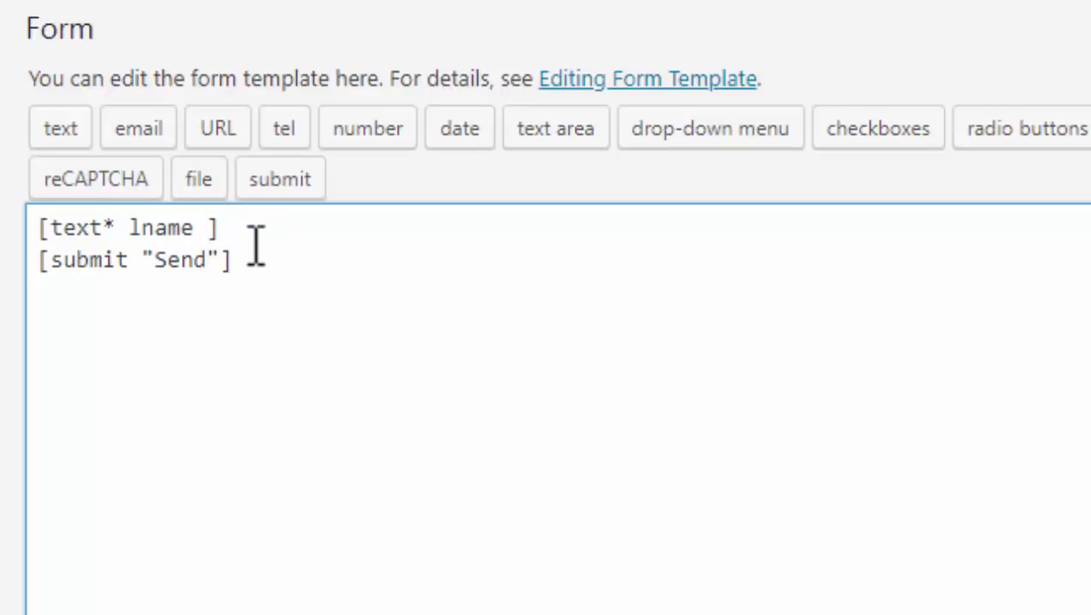
pyautogui.hotkey('ctrl', 'shift', 'Left')
pyautogui.write('lead-name')
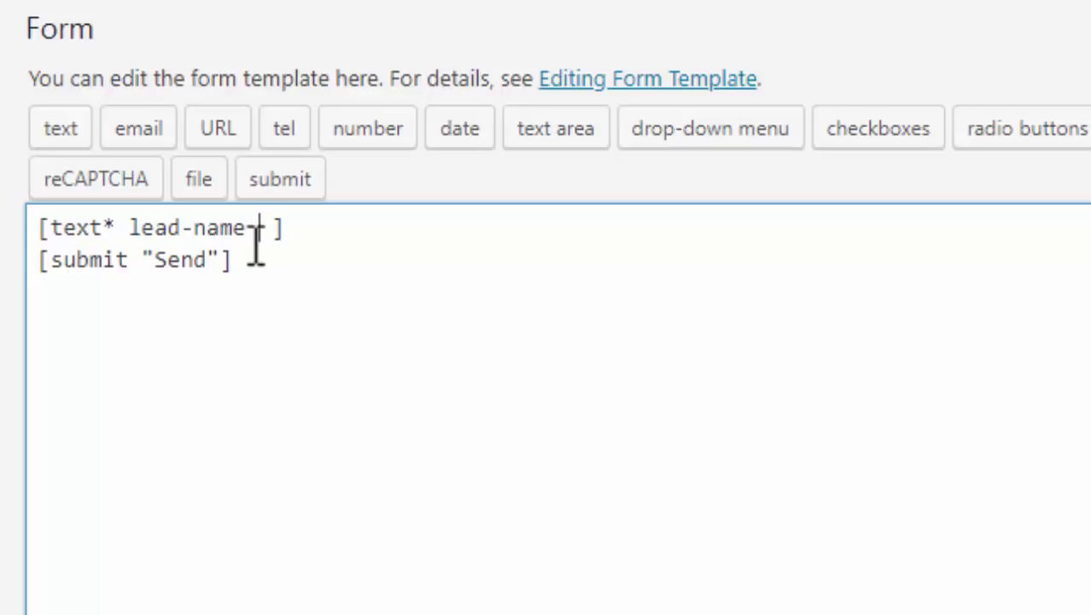
pyautogui.write(' placeholder')
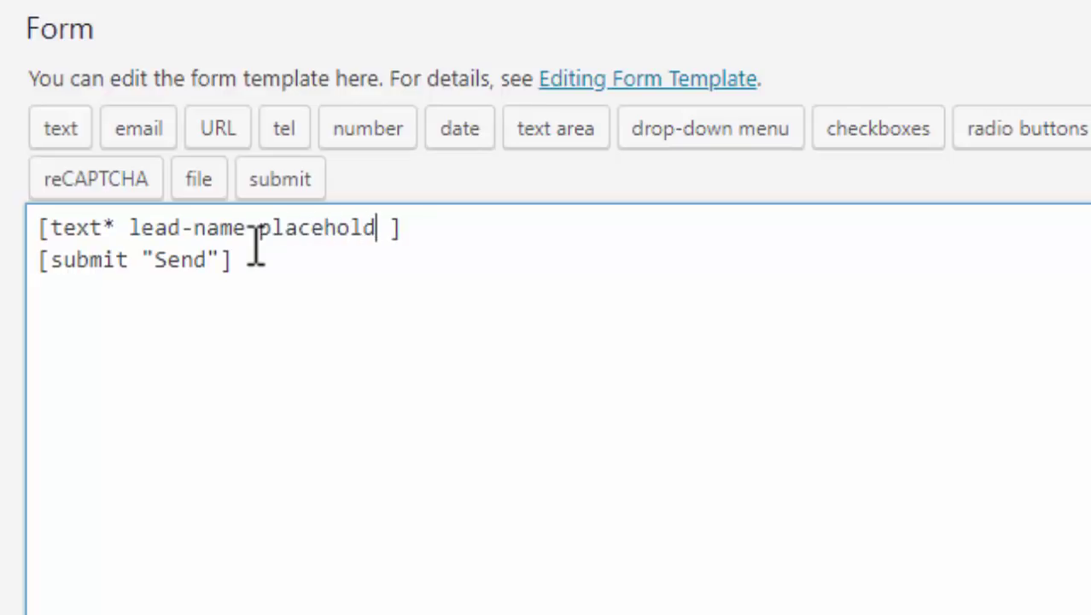
# Add the placeholder text "Enter Your Name" to the lead-name field
pyautogui.doubleClick(282, 229)
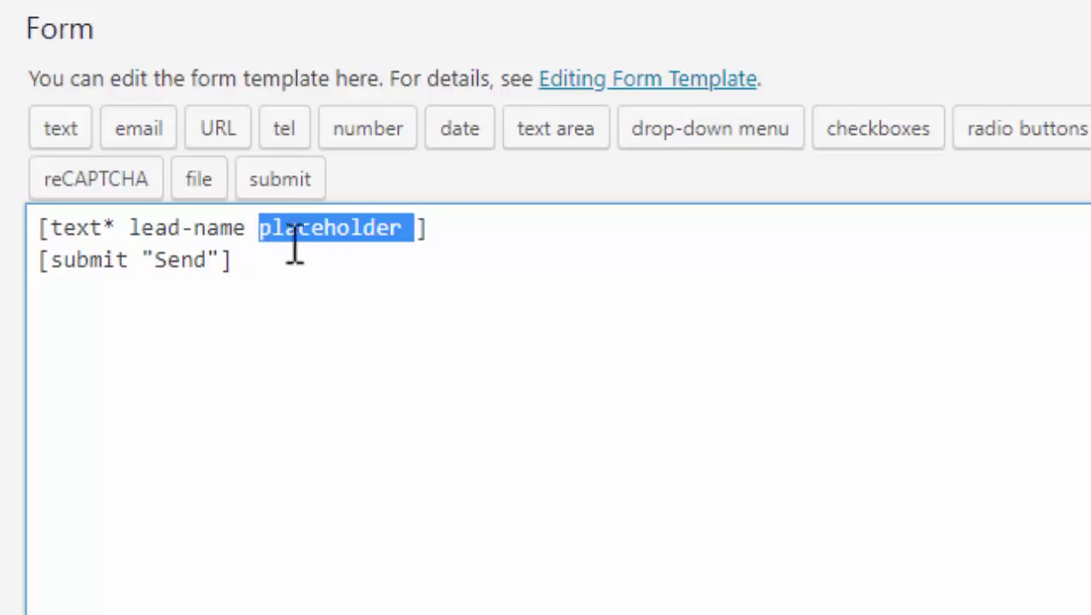
pyautogui.click(325, 229)
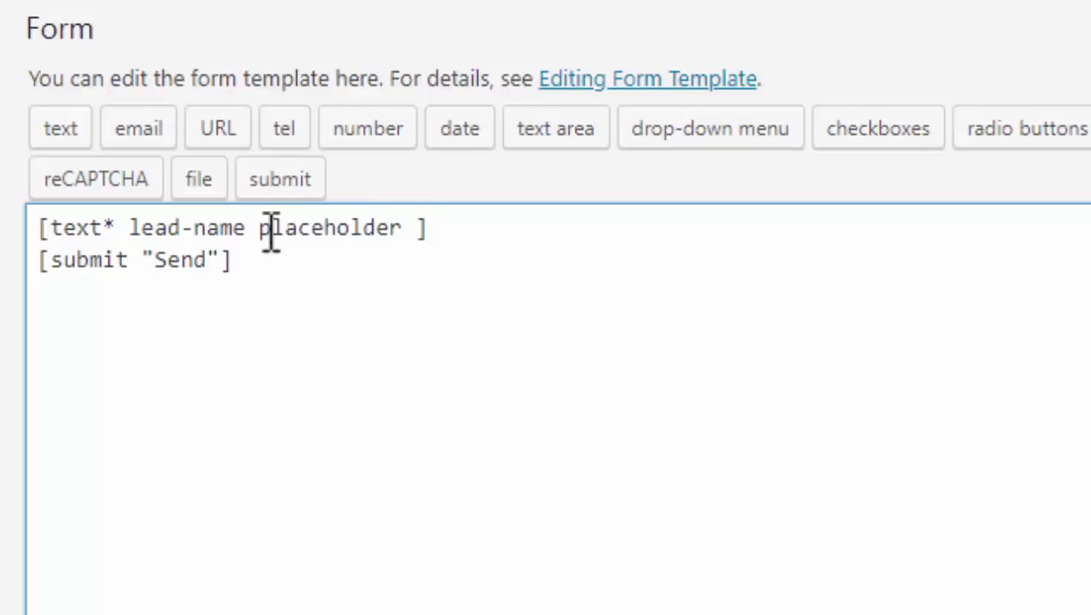
pyautogui.moveTo(271, 229); pyautogui.dragTo(408, 227)
pyautogui.click(418, 227)
pyautogui.write('"')
pyautogui.write('Enter Your Name')
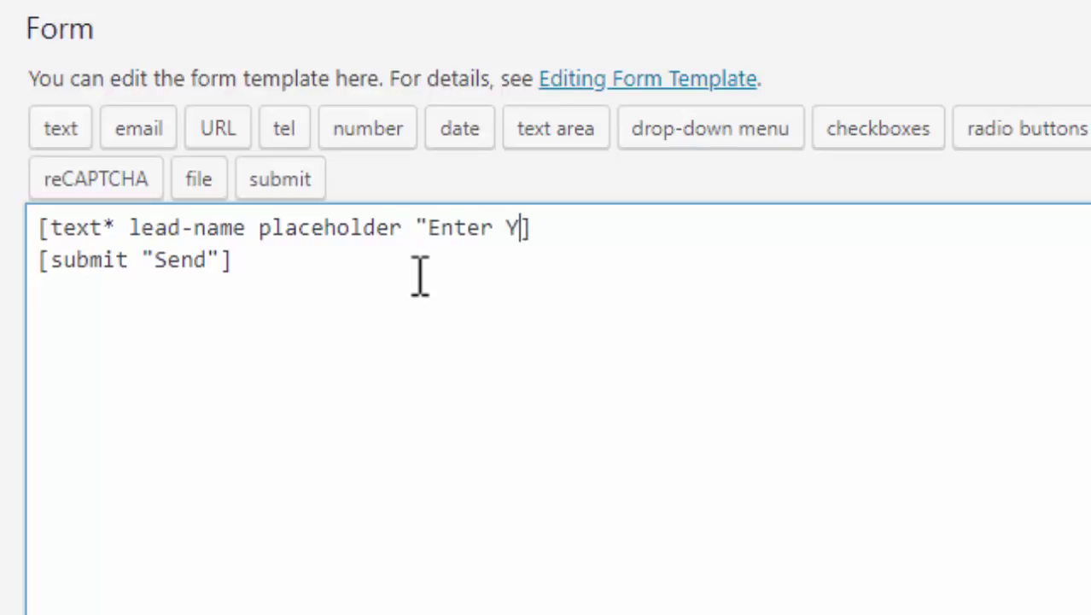
pyautogui.write('"')
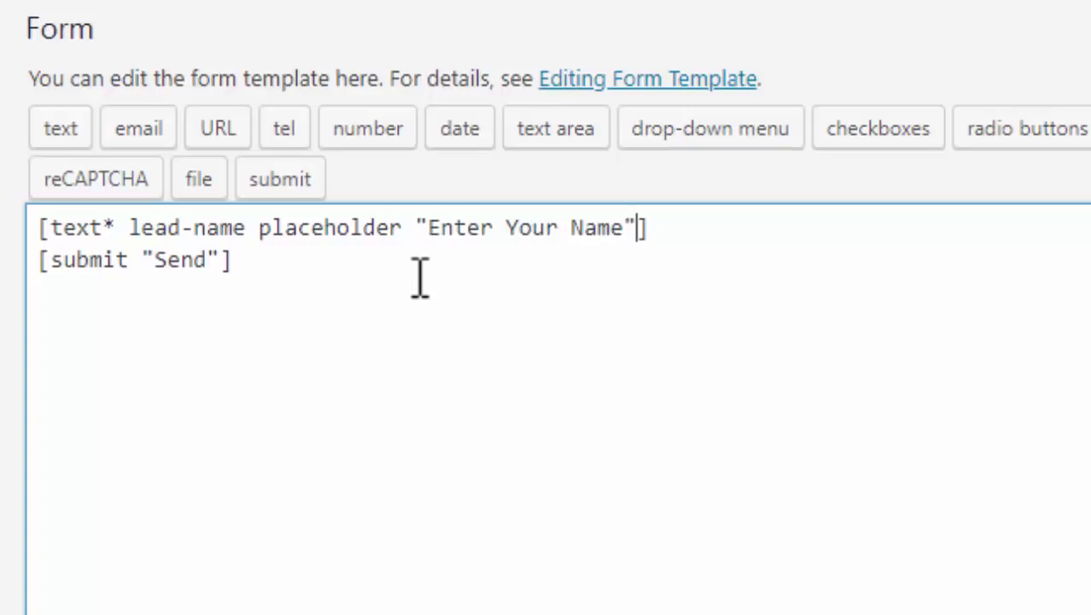
# Add a required [email* lead-email] field with placeholder "Enter Valid Email"
pyautogui.click(710, 228)
pyautogui.press('Return')
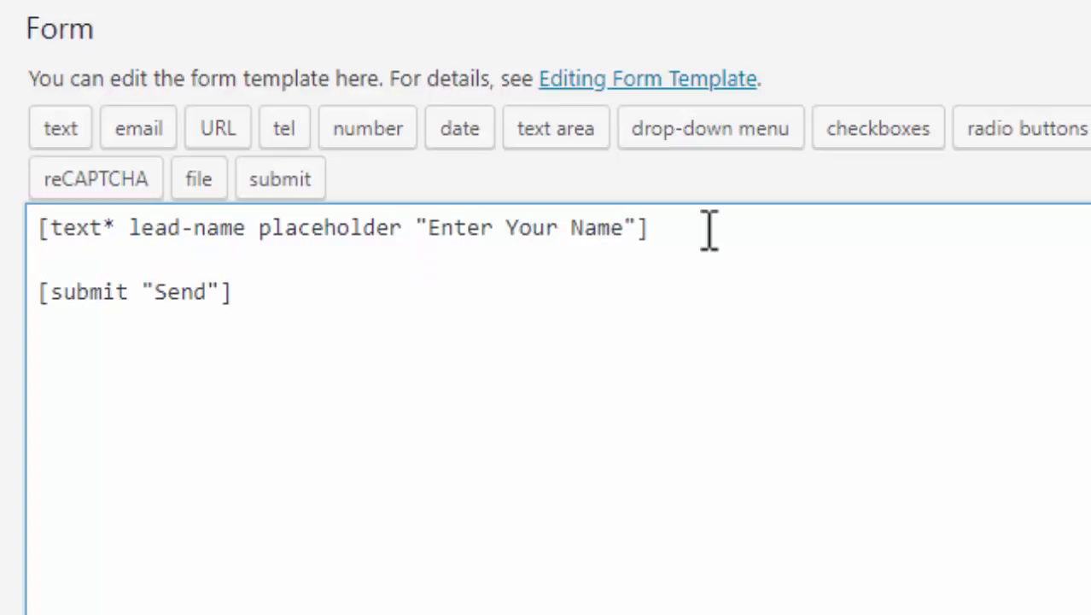
pyautogui.write('[e')
pyautogui.write('mail*')
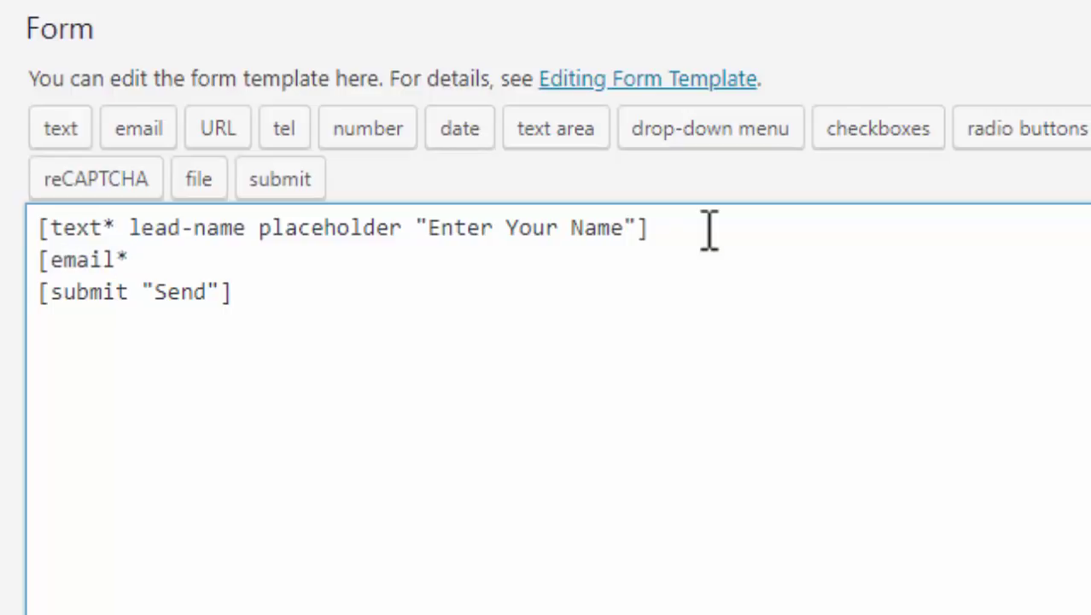
pyautogui.moveTo(114, 259); pyautogui.dragTo(127, 260)
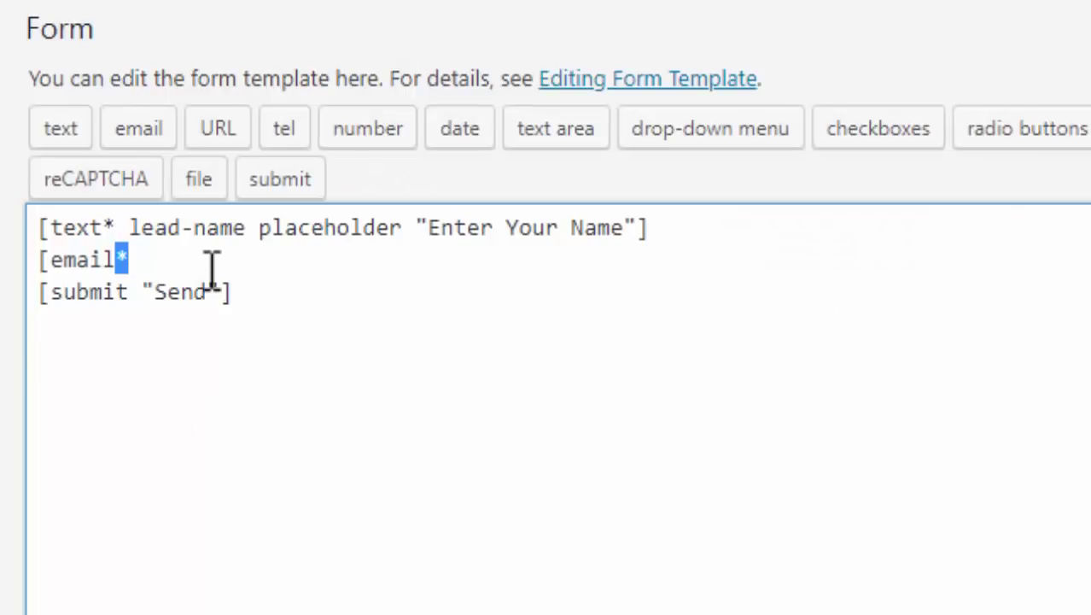
pyautogui.click(212, 271)
pyautogui.write('lead-email')
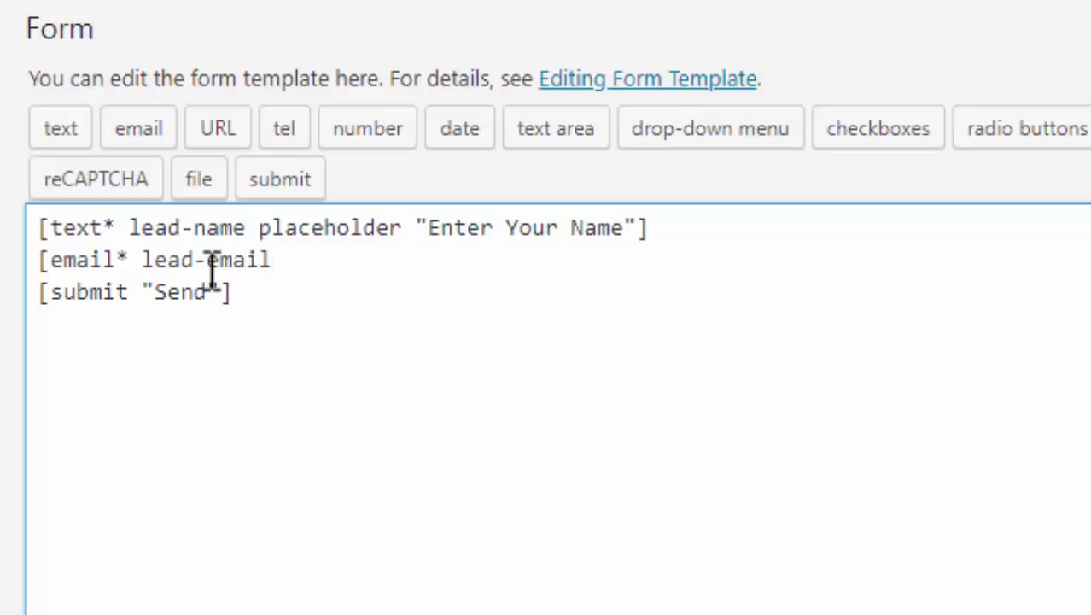
pyautogui.write(' place')
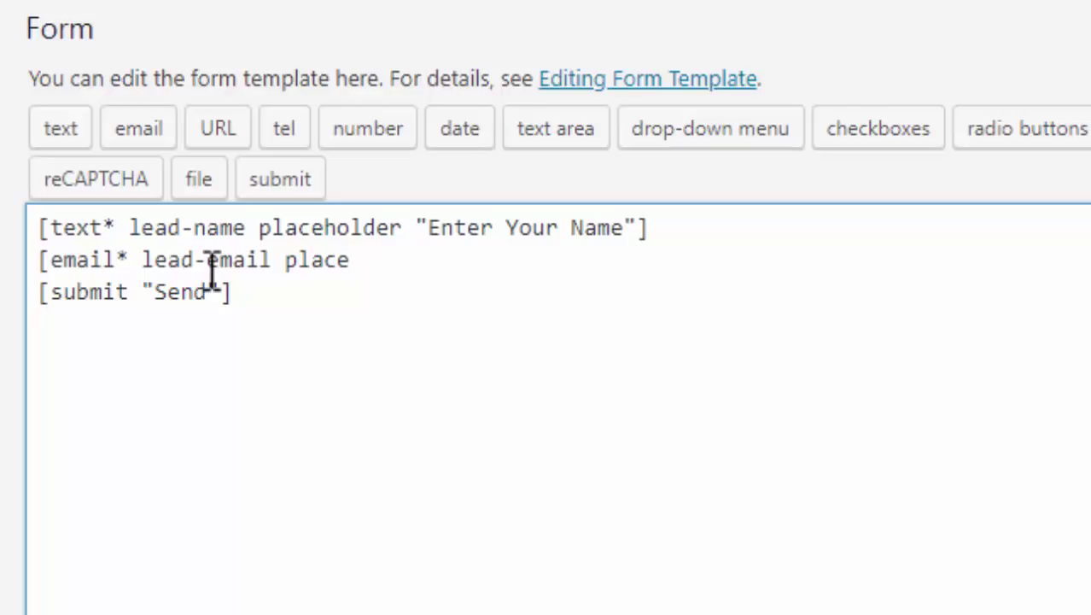
pyautogui.write('holder ')
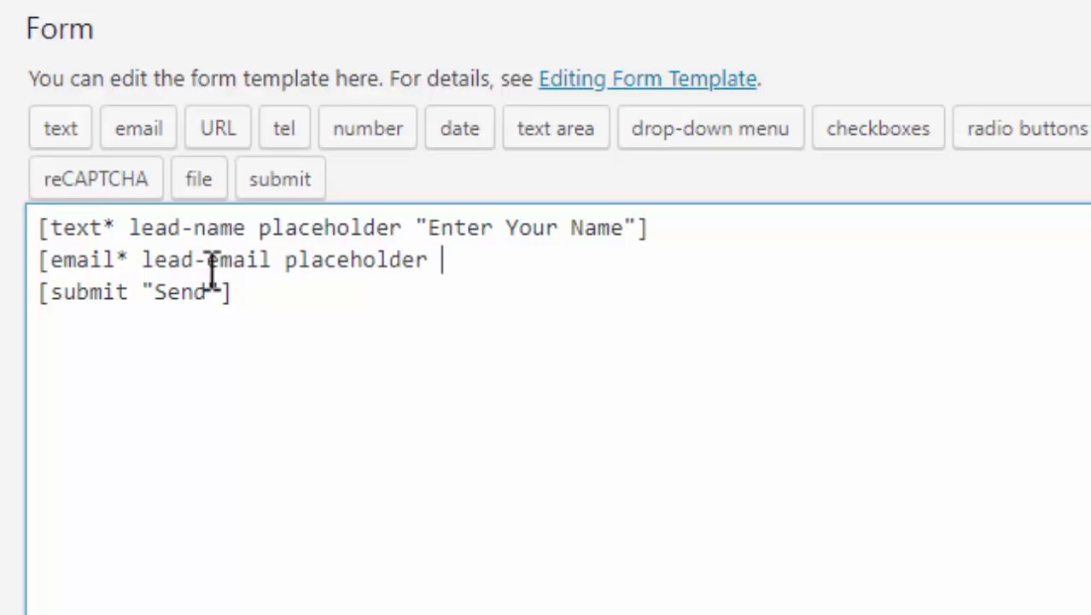
pyautogui.write('"Enter Valid')
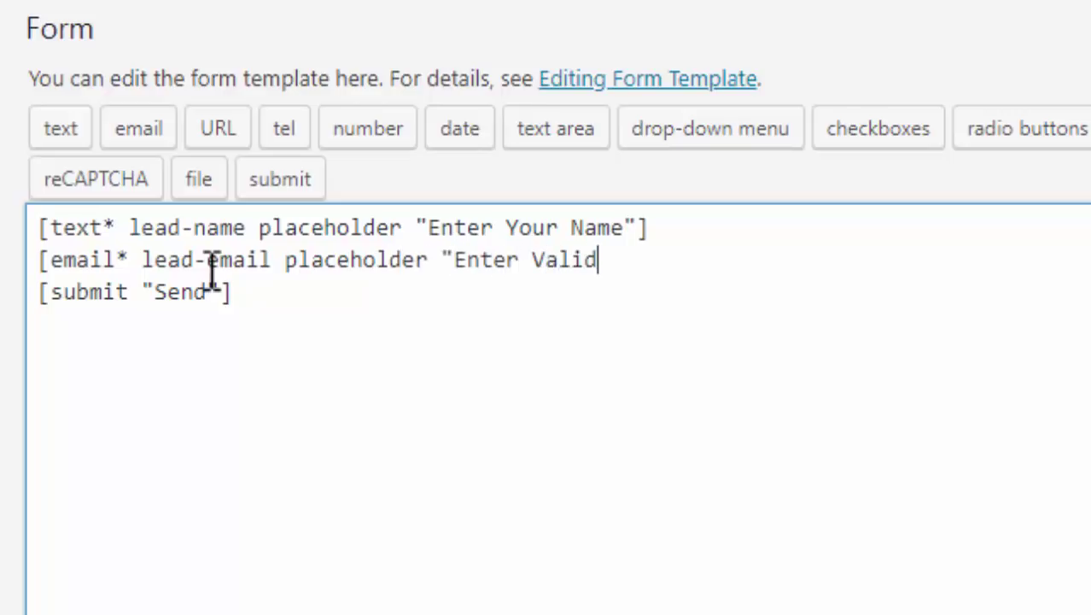
pyautogui.write(' Email"]')
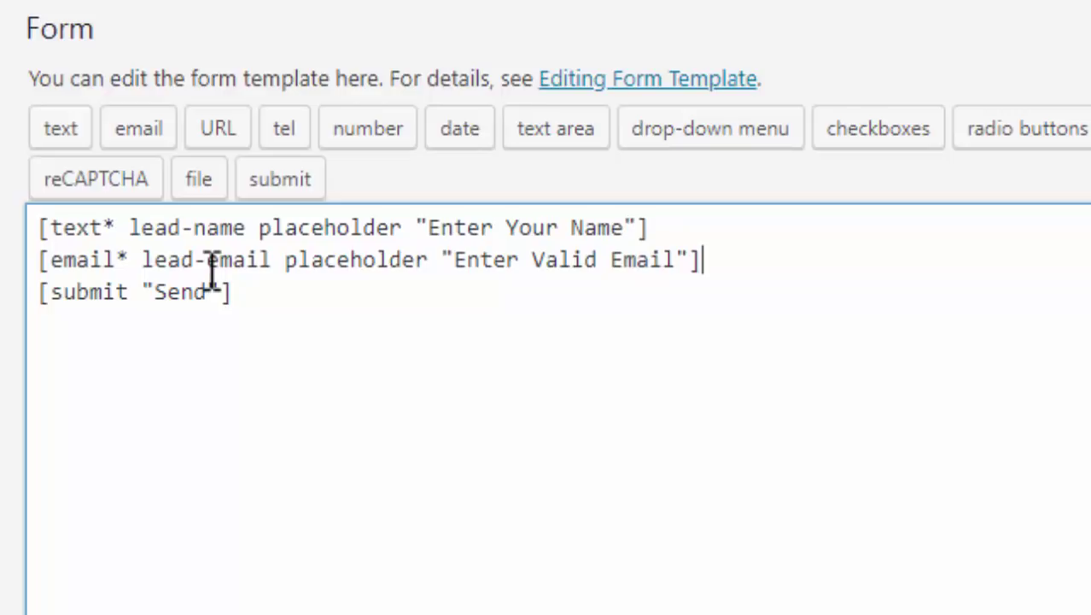
# Add a [text lead-mobile] field with placeholder "Enter your Mobile" below the email field
pyautogui.press('Return')
pyautogui.write('[]')
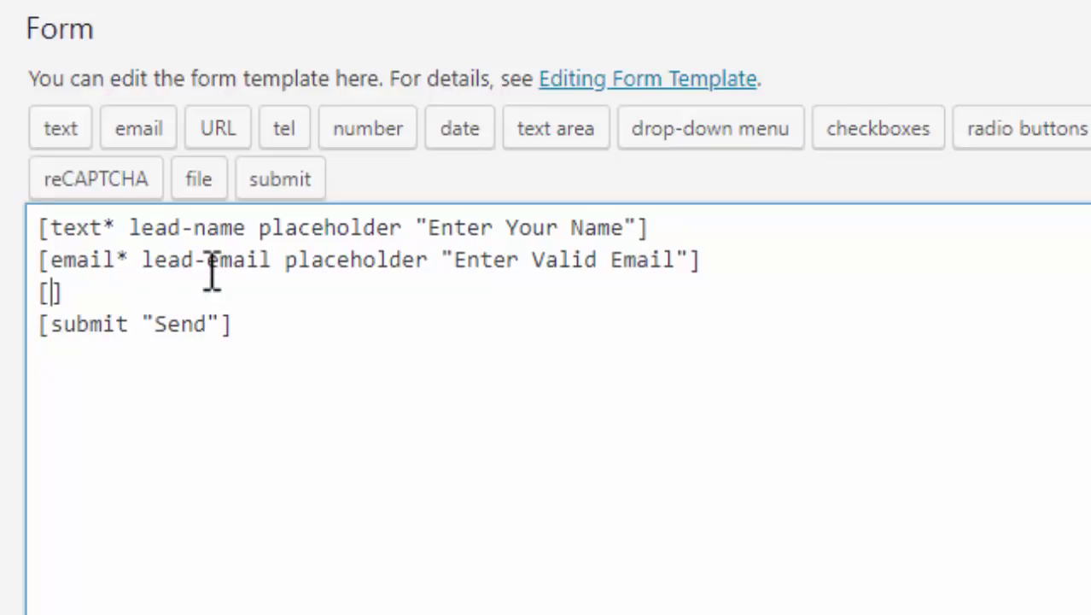
pyautogui.write('text')
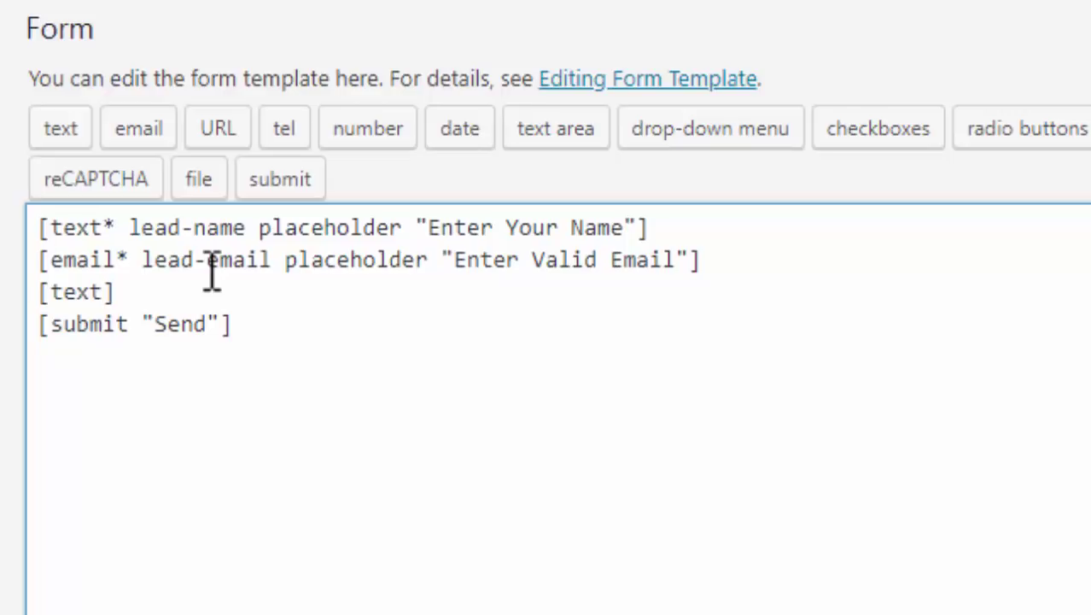
pyautogui.write(' lead-mobile')
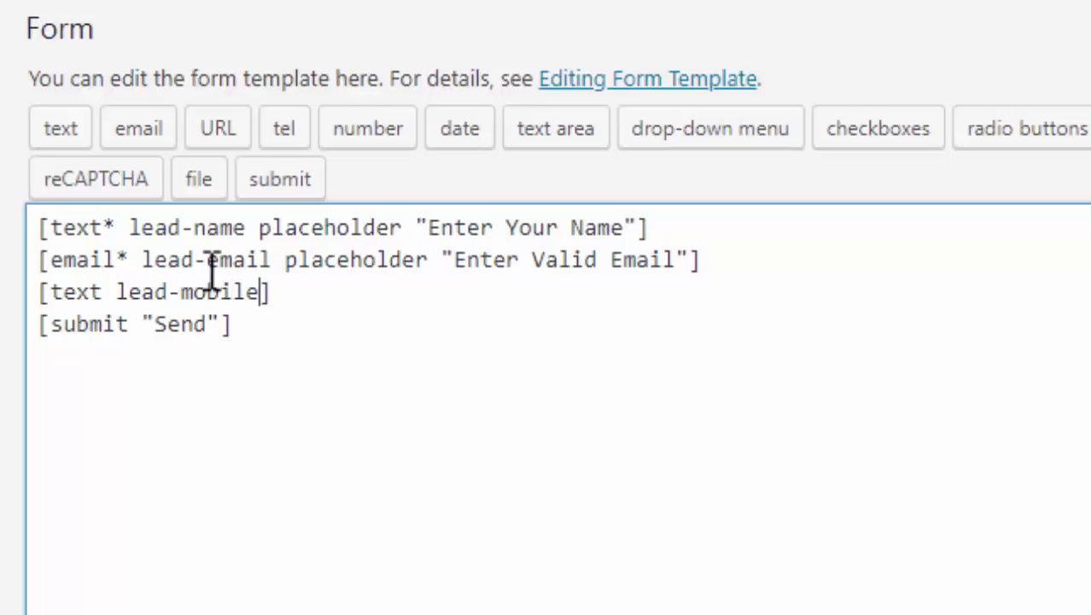
pyautogui.write(' placehode')
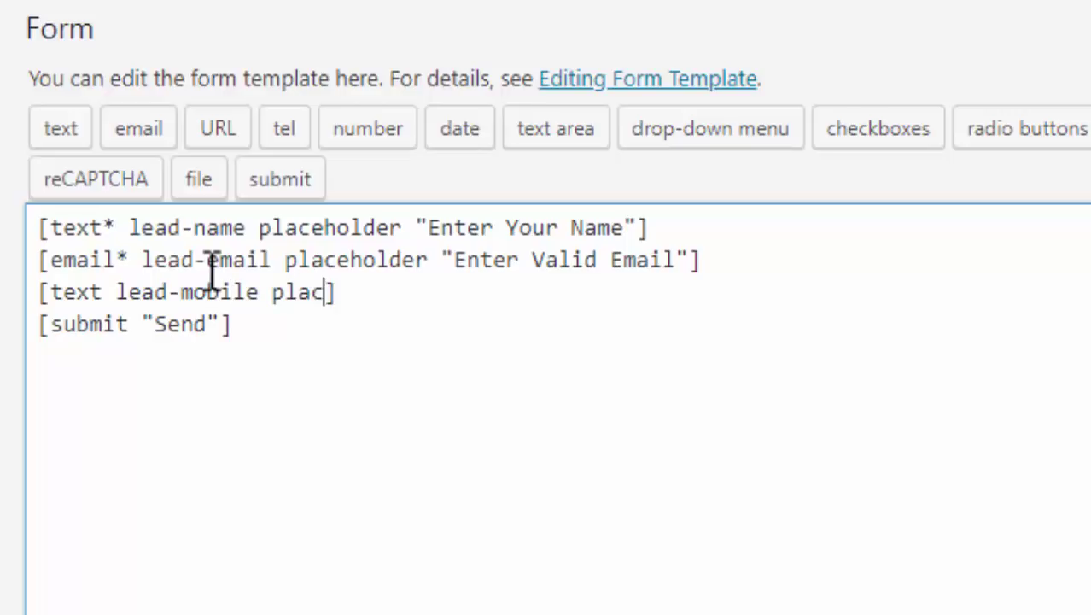
pyautogui.write('r')
pyautogui.press('BackSpace')
pyautogui.press('BackSpace')
pyautogui.press('BackSpace')
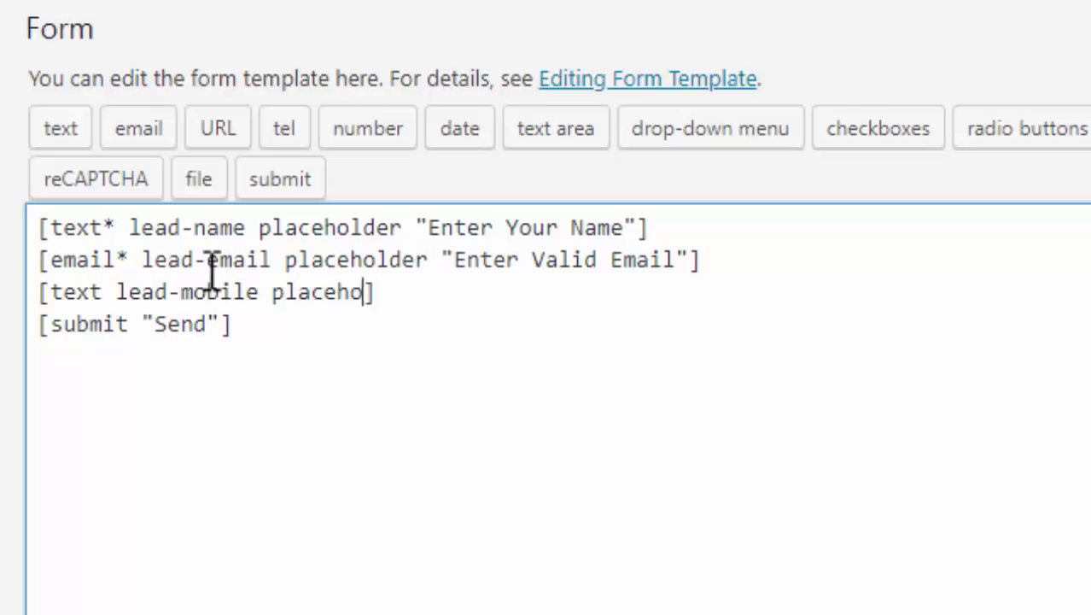
pyautogui.write('lder " Enter')
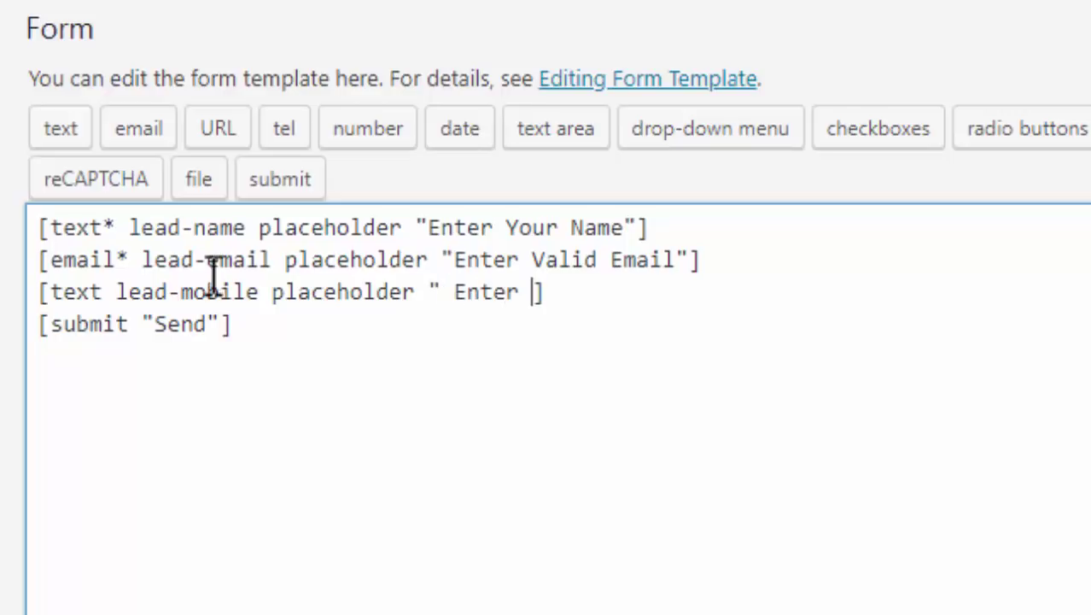
pyautogui.press('BackSpace')
pyautogui.press('BackSpace')
pyautogui.press('BackSpace')
pyautogui.press('BackSpace')
pyautogui.press('BackSpace')
pyautogui.press('BackSpace')
pyautogui.press('BackSpace')
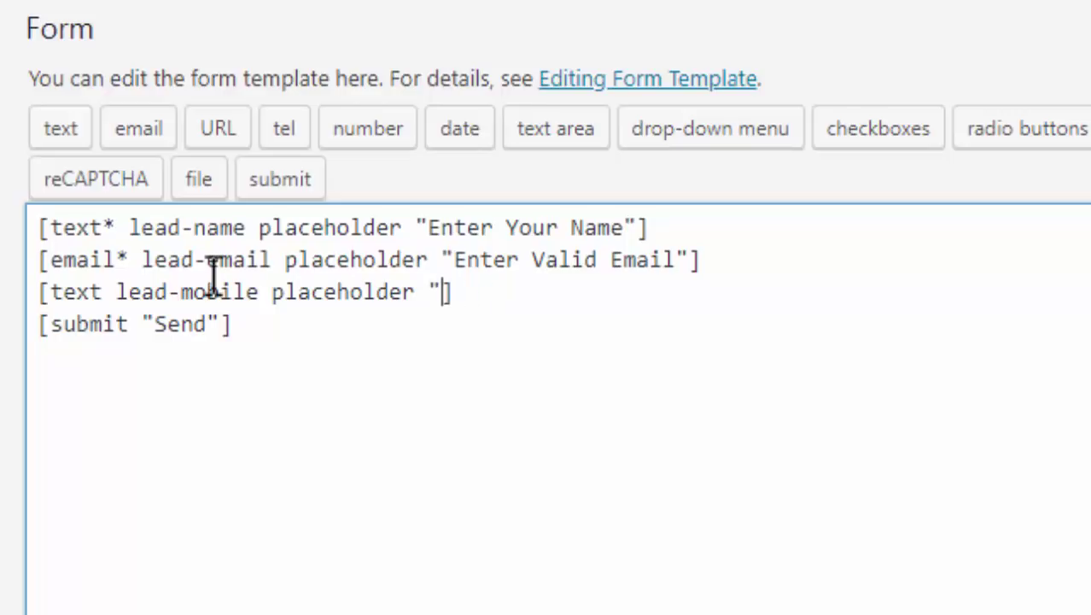
pyautogui.write('Enter your M')
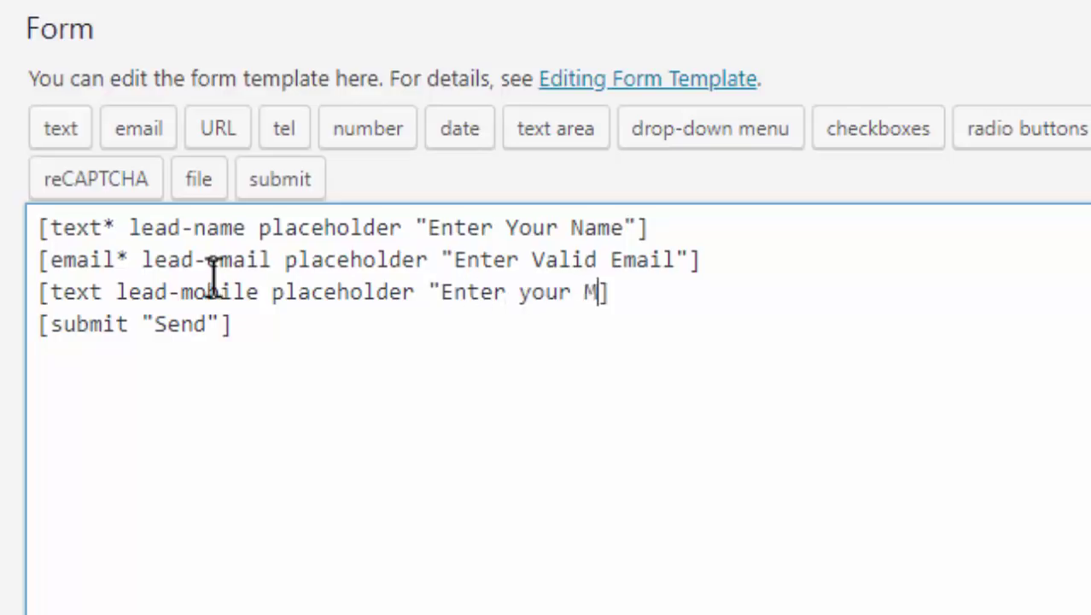
pyautogui.write('obile"')
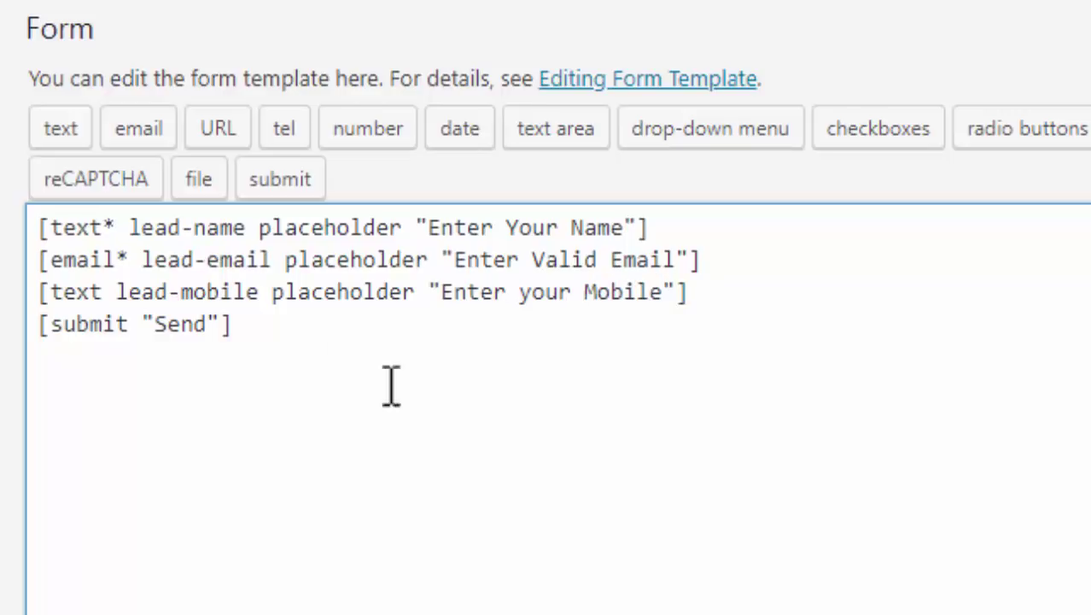
pyautogui.click(591, 379)
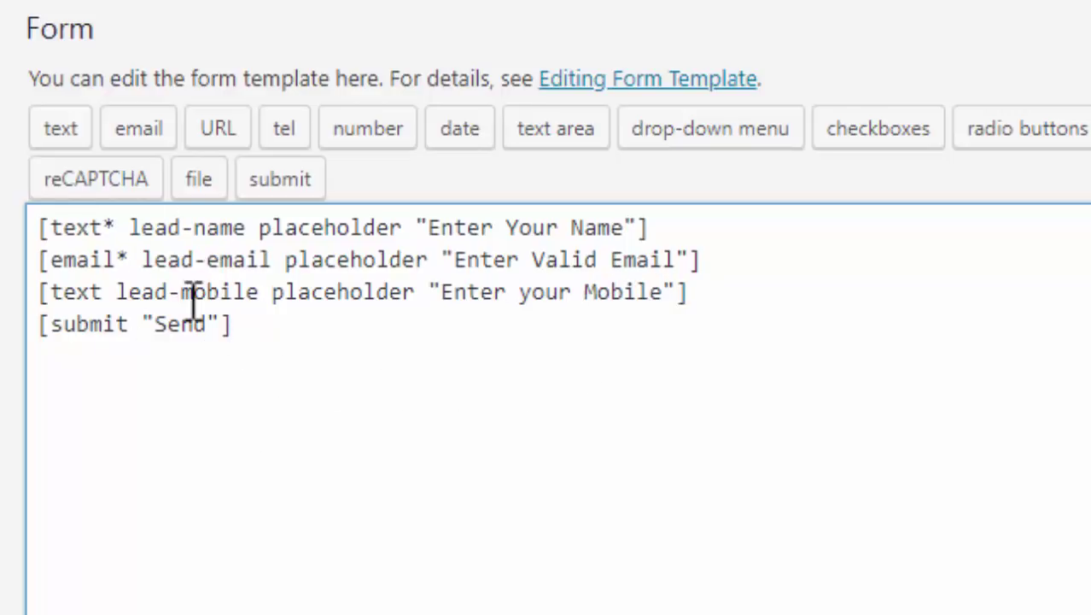
pyautogui.doubleClick(199, 329)
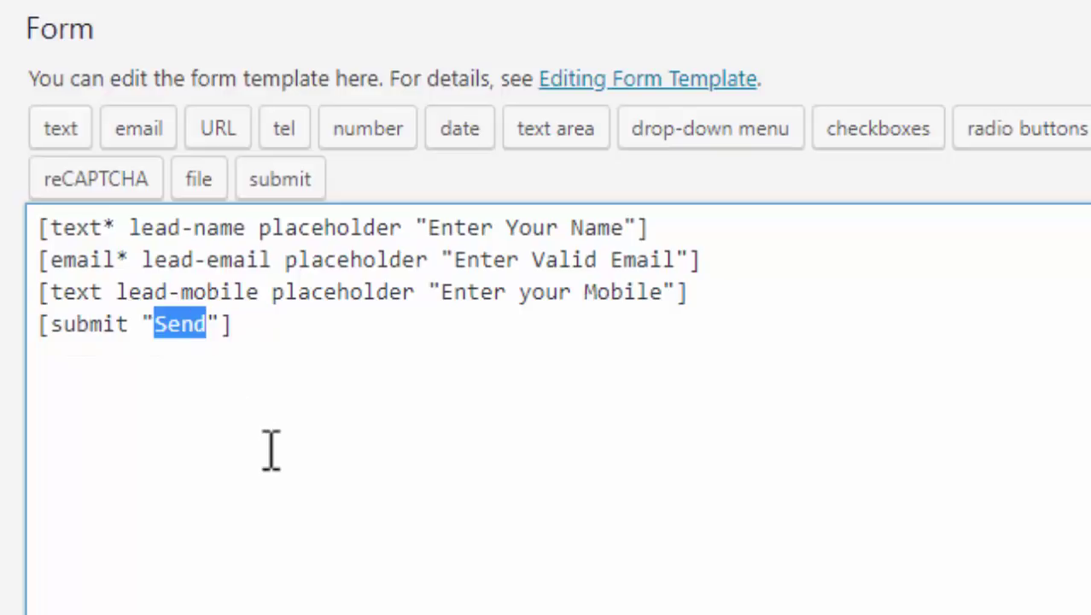
pyautogui.click(342, 348)
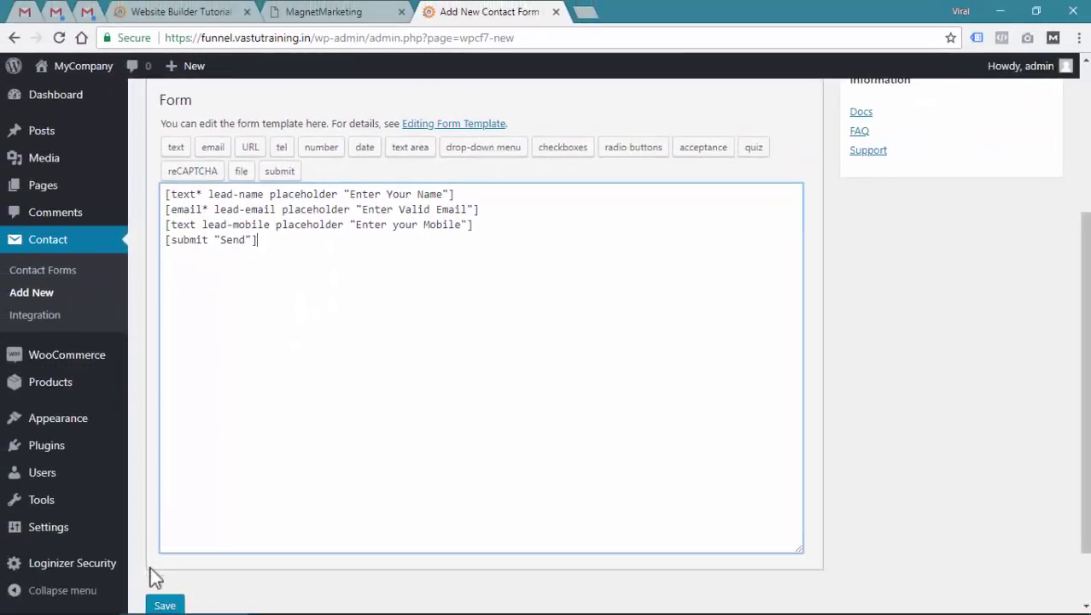
# Save the contact form and open a blank Add New Page editor in a new tab
pyautogui.click(164, 603)
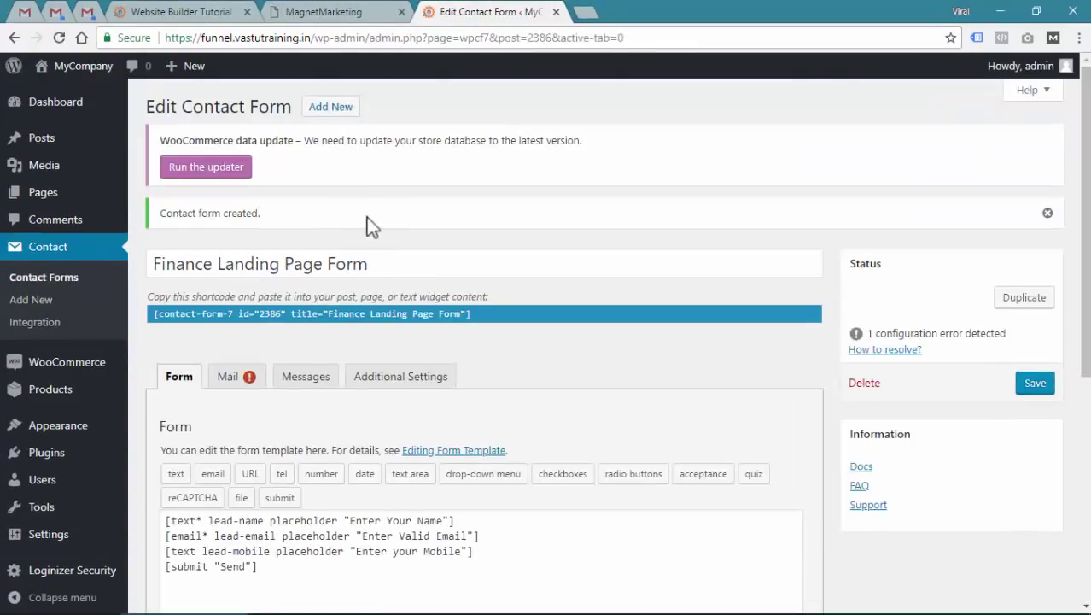
pyautogui.moveTo(53, 205)
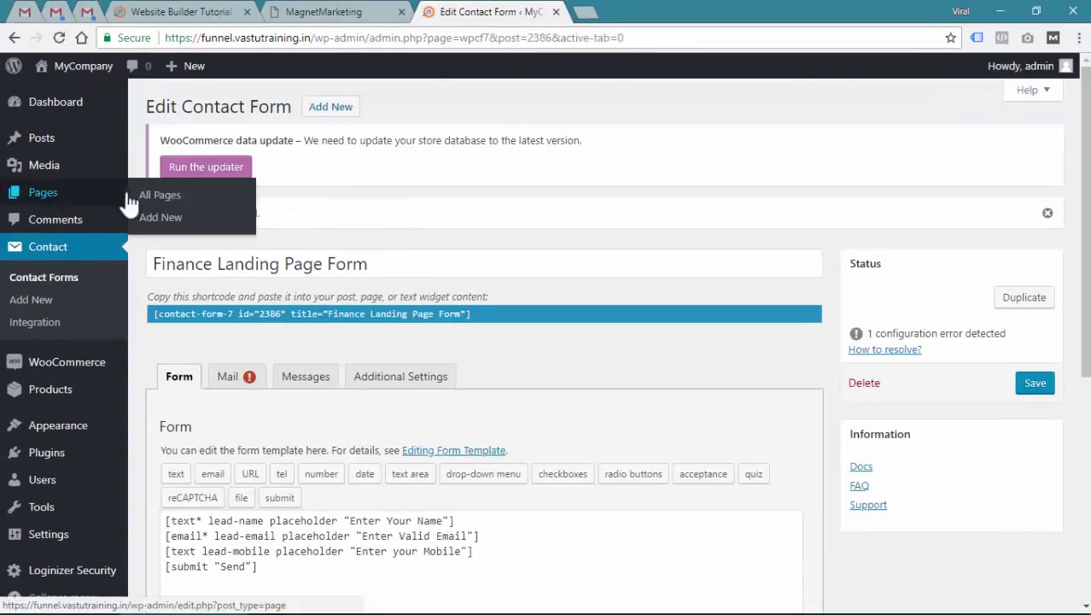
pyautogui.rightClick(160, 217)
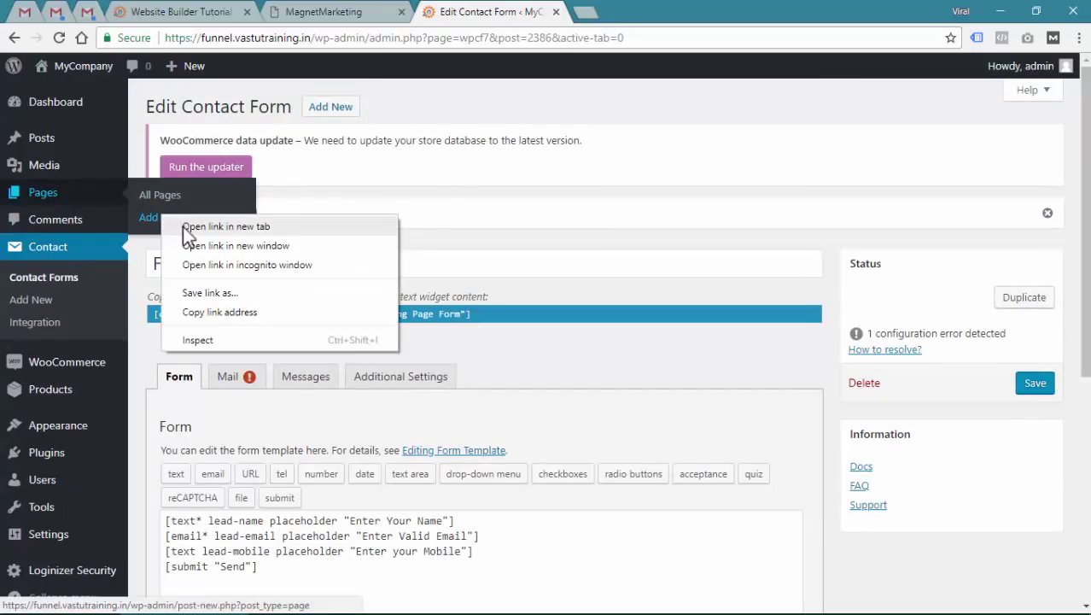
pyautogui.click(224, 227)
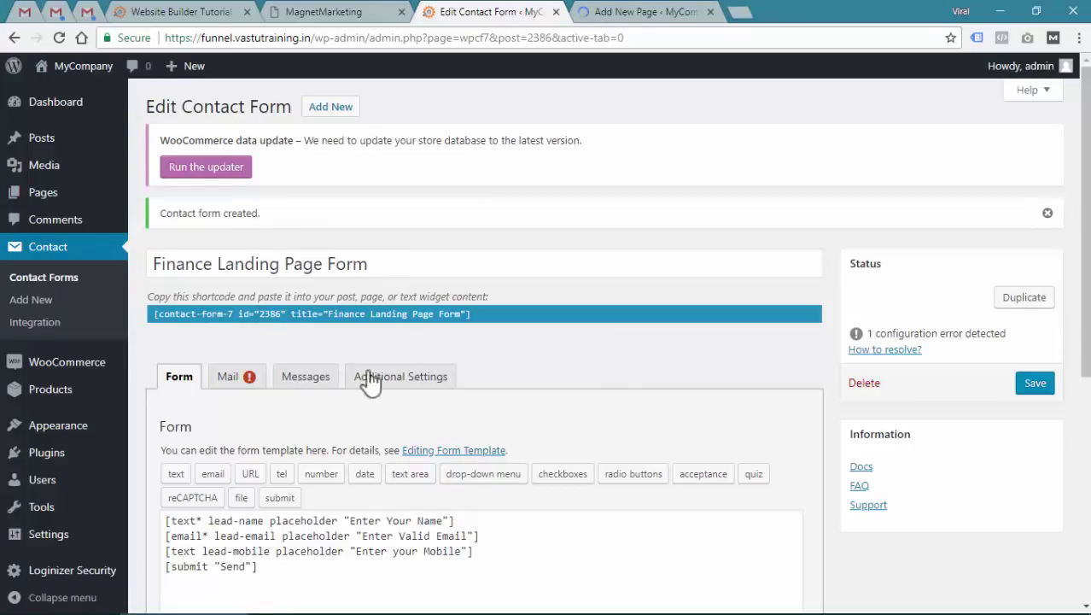
pyautogui.moveTo(161, 264); pyautogui.dragTo(390, 263)
pyautogui.click(431, 265)
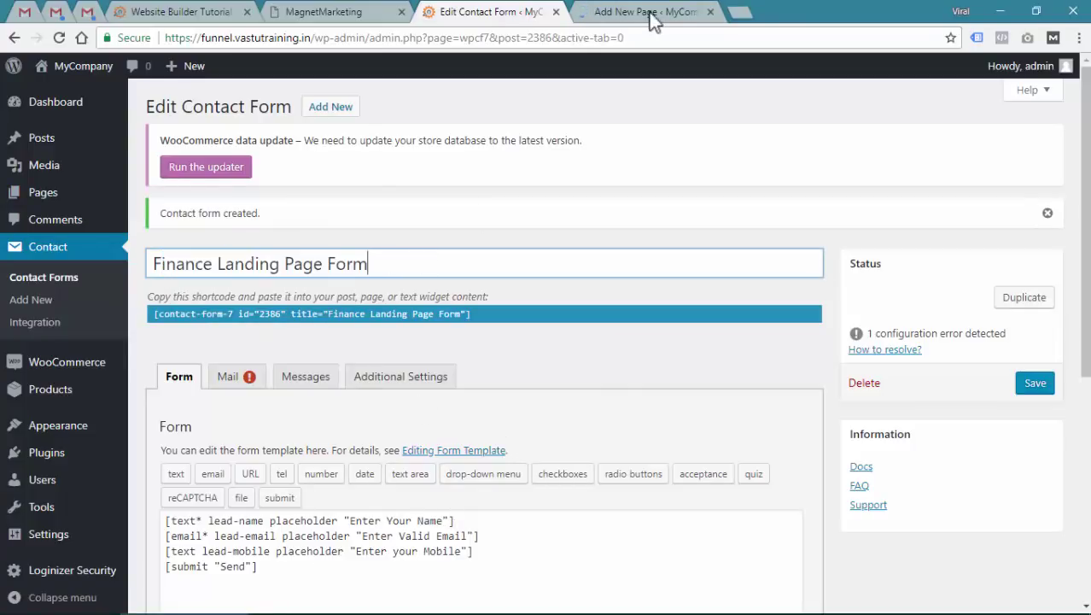
pyautogui.click(637, 12)
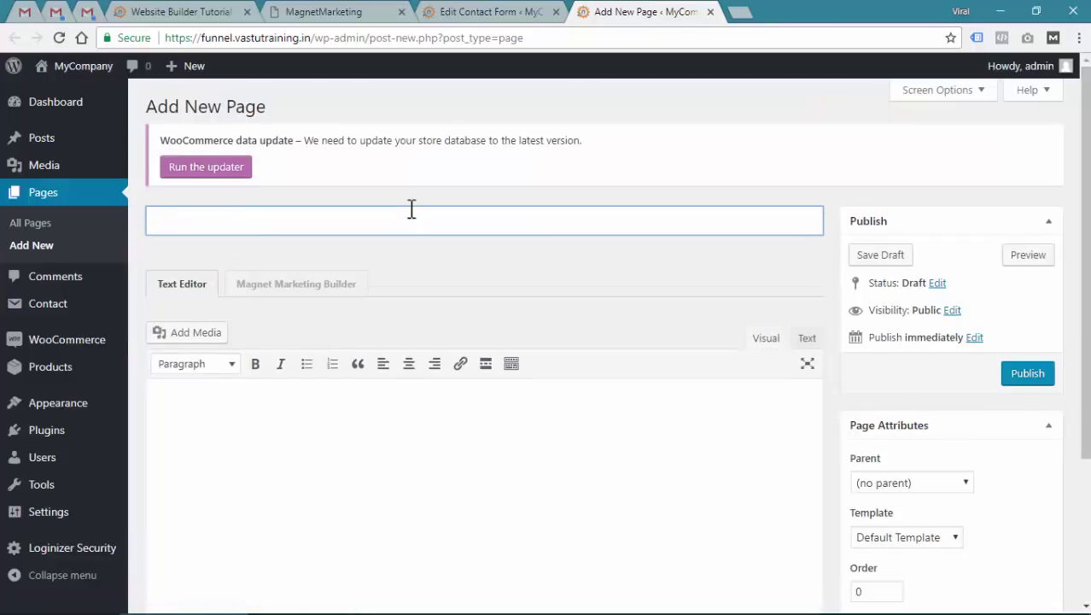
# Title the new page '5 Steps for Financial Freedom'
pyautogui.write('Fin')
pyautogui.hotkey('ctrl', 'a')
pyautogui.write('5 Steps for F')
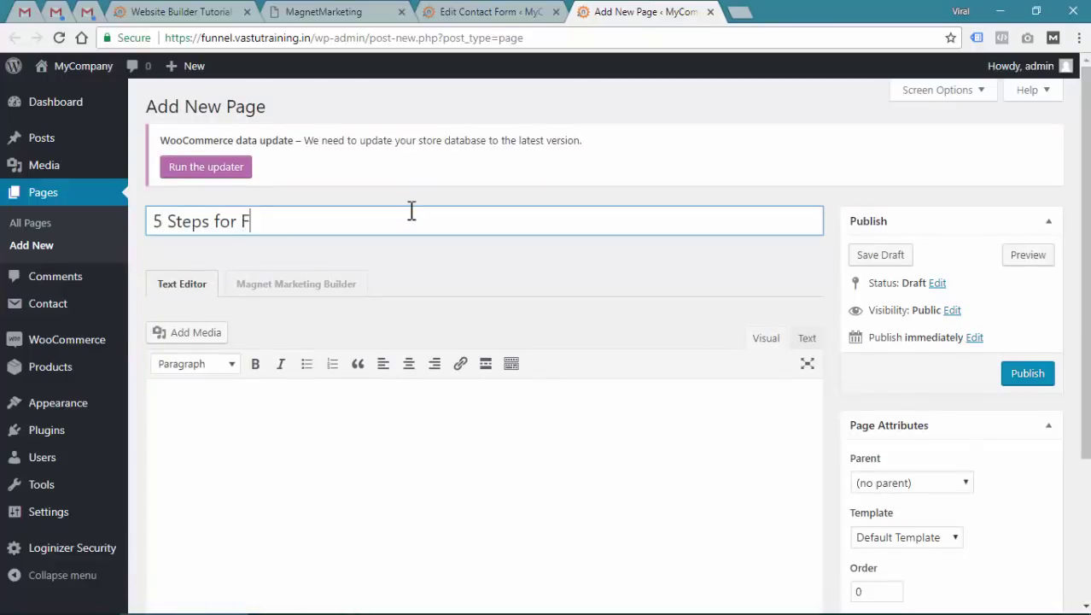
pyautogui.write('inancial Freedom')
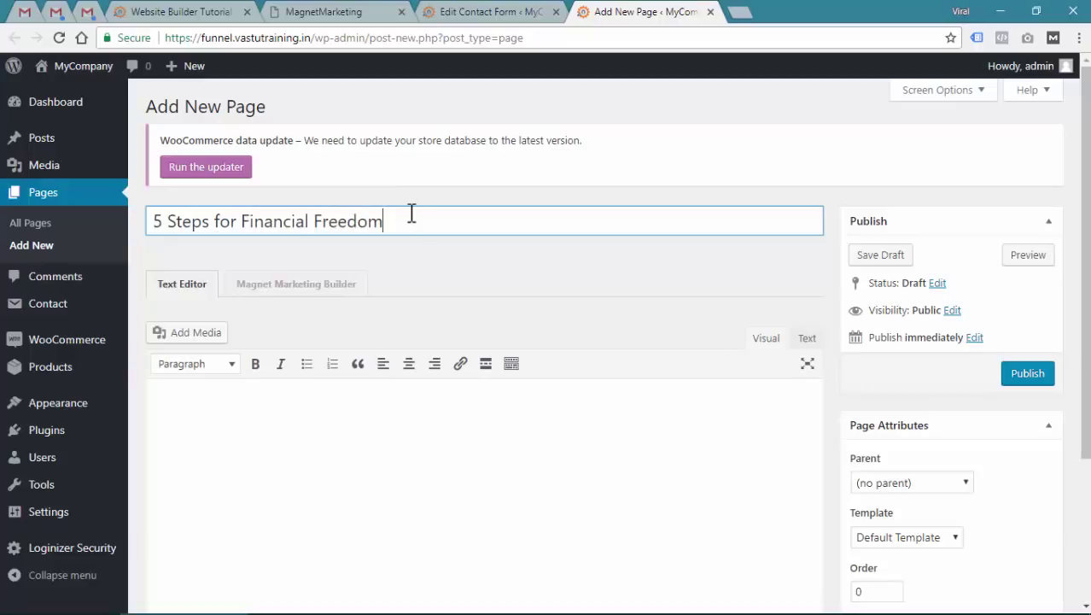
pyautogui.click(497, 461)
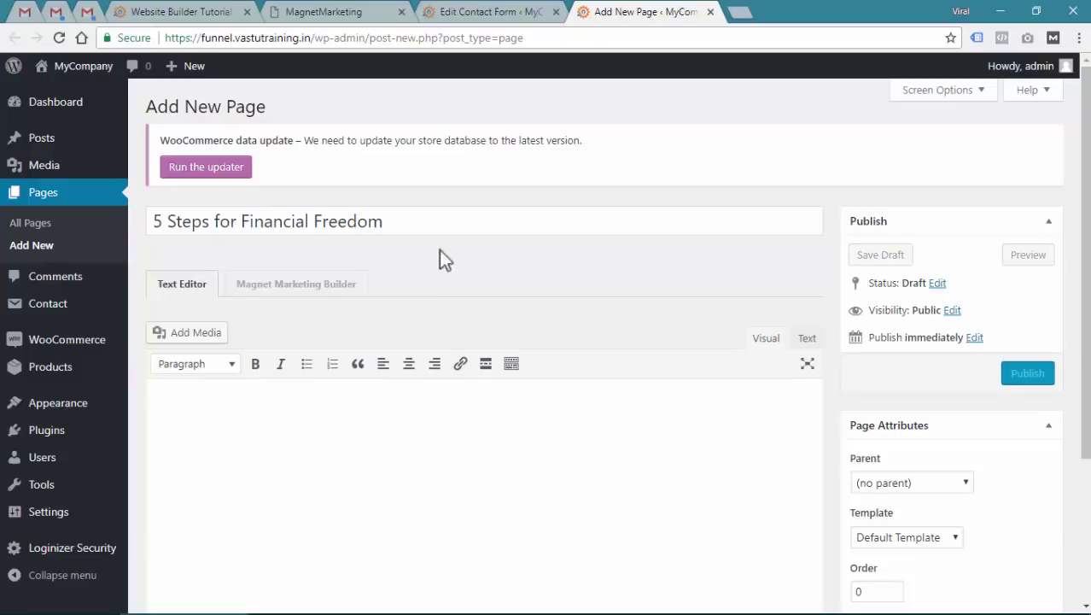
# Set the No Header/Footer page template, publish, and open the page in Magnet Marketing Builder
pyautogui.scroll(-1, 630, 356)
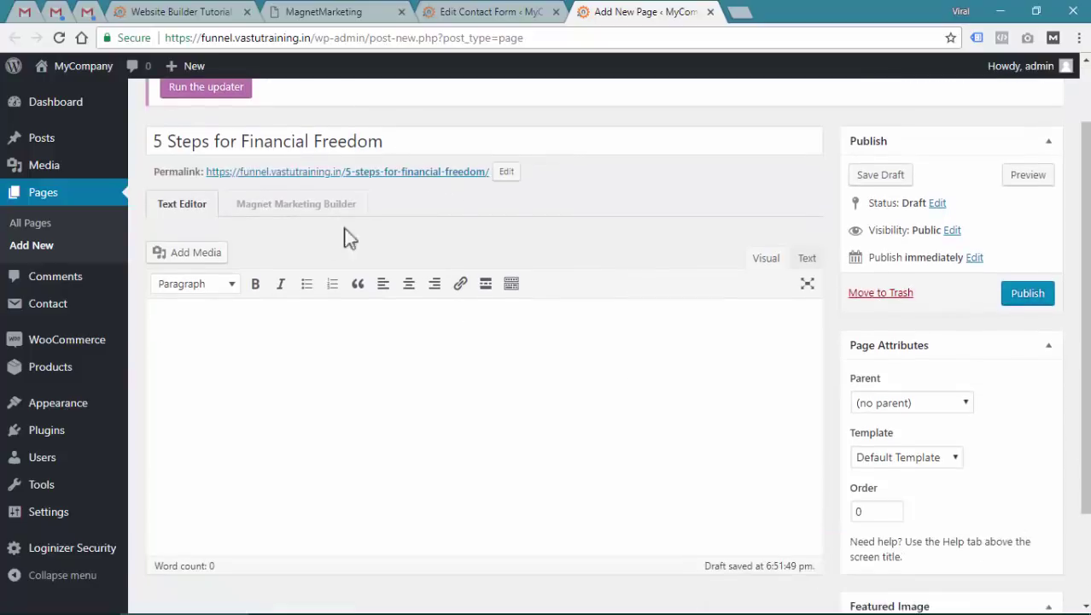
pyautogui.click(913, 456)
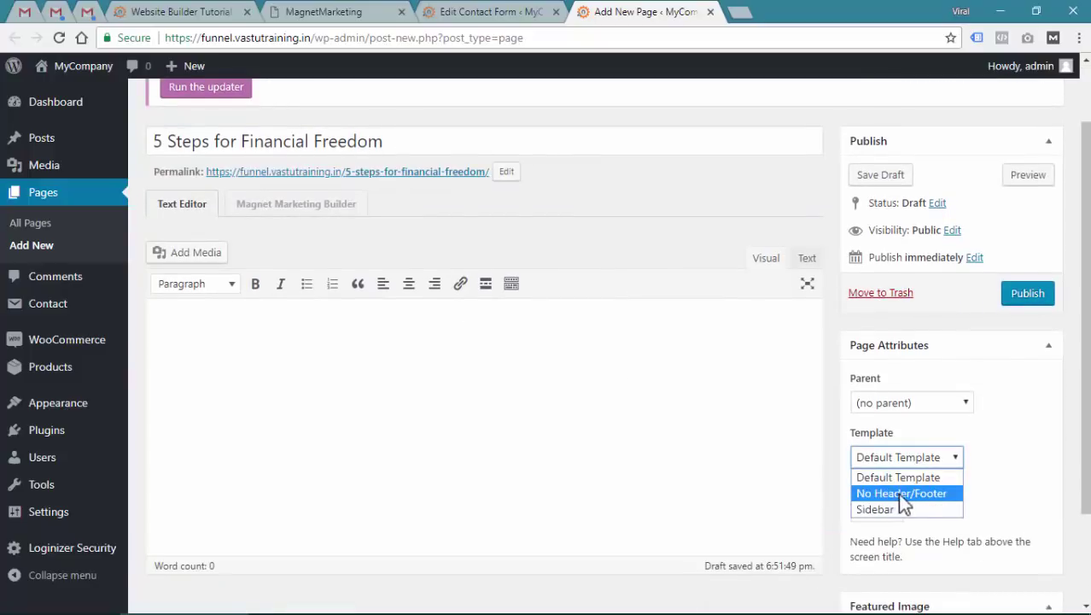
pyautogui.click(897, 493)
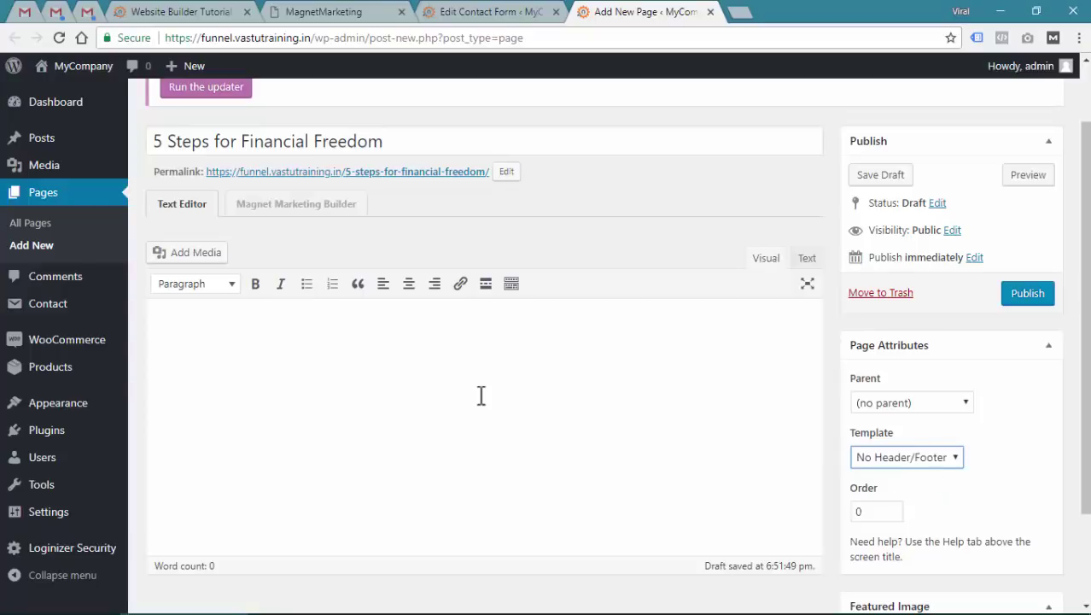
pyautogui.scroll(1, 479, 393)
pyautogui.click(1027, 374)
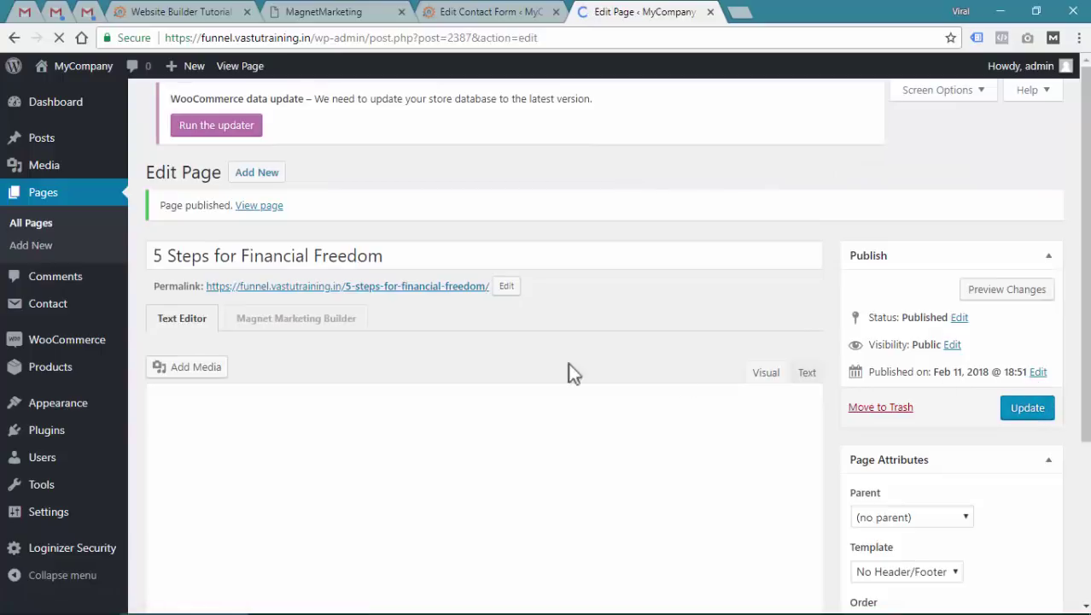
pyautogui.click(297, 319)
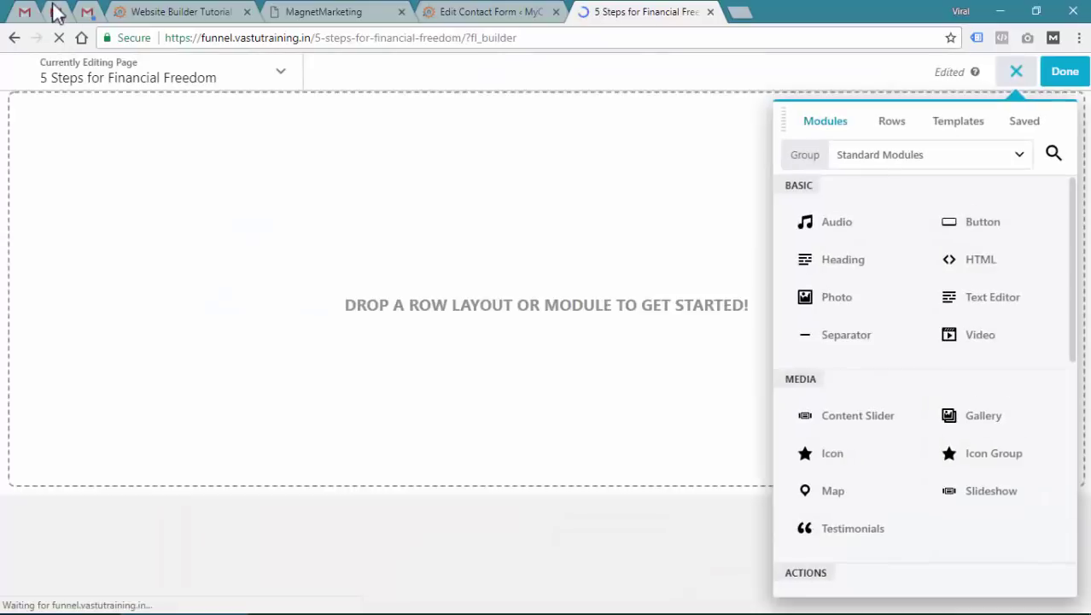
# Apply the Finance - Accounting Services 01 template to the empty page
pyautogui.click(961, 123)
pyautogui.scroll(-15, 920, 330)
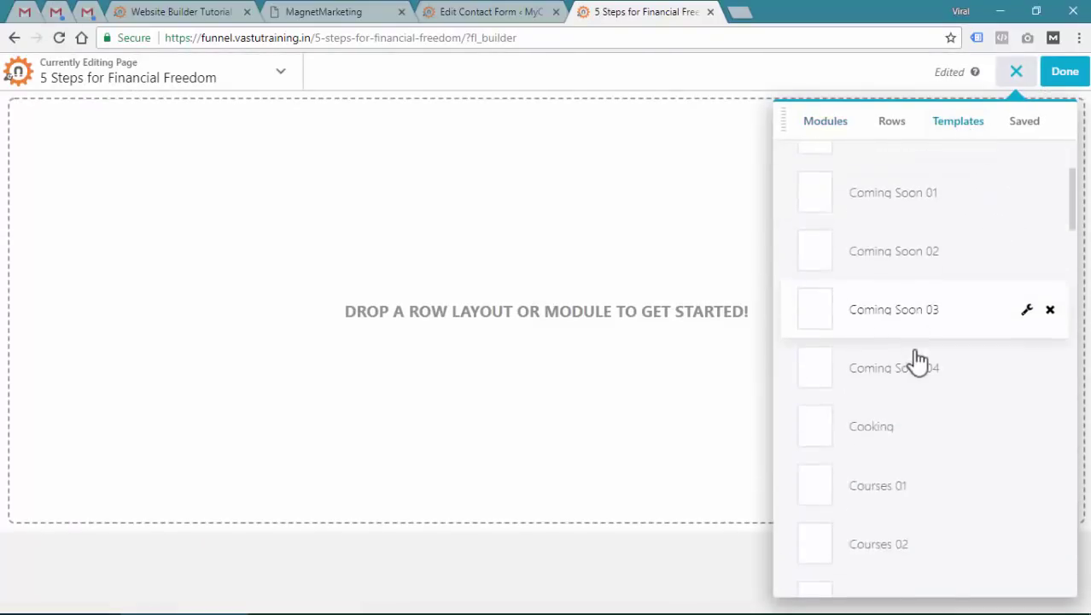
pyautogui.scroll(4, 937, 377)
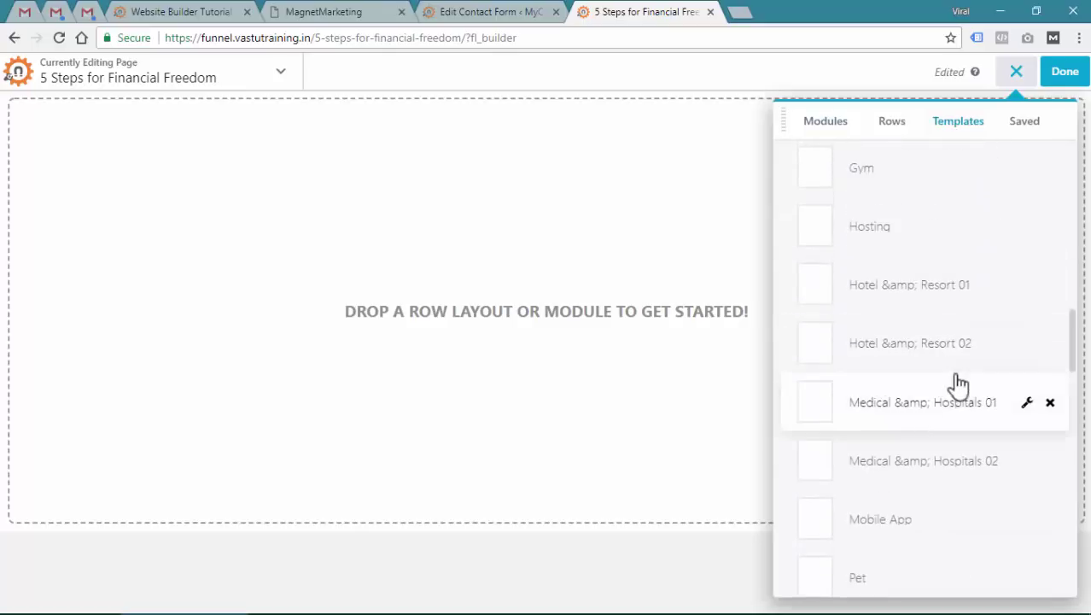
pyautogui.scroll(2, 943, 382)
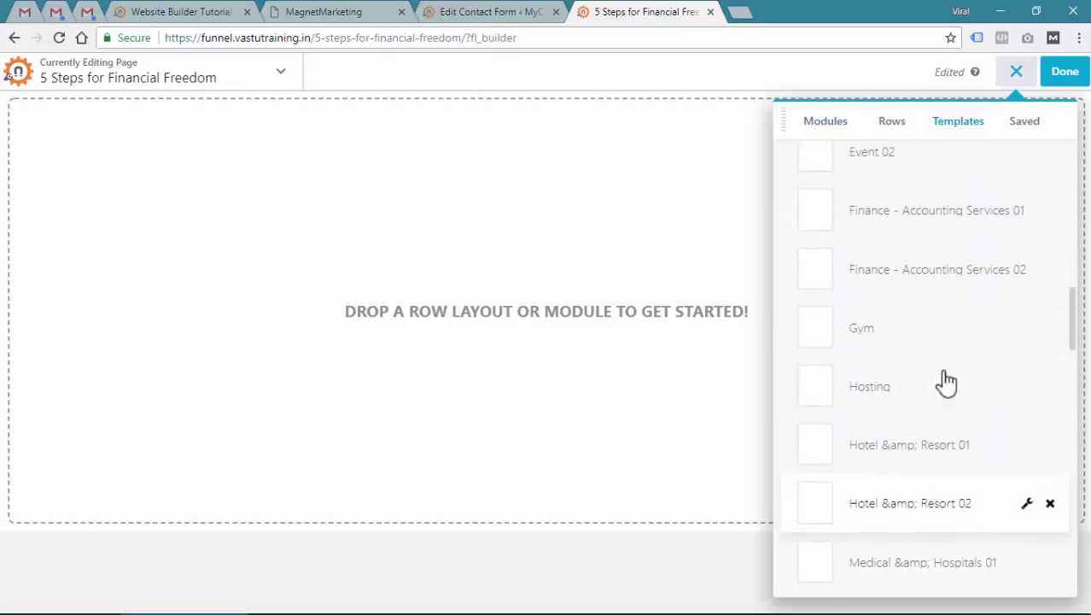
pyautogui.click(930, 224)
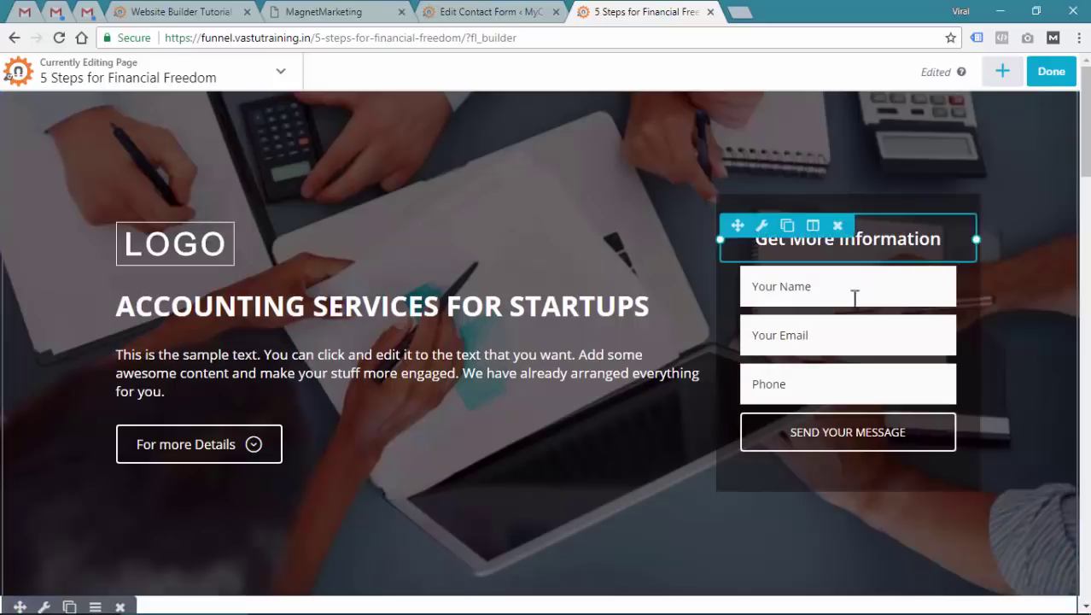
pyautogui.moveTo(836, 317)
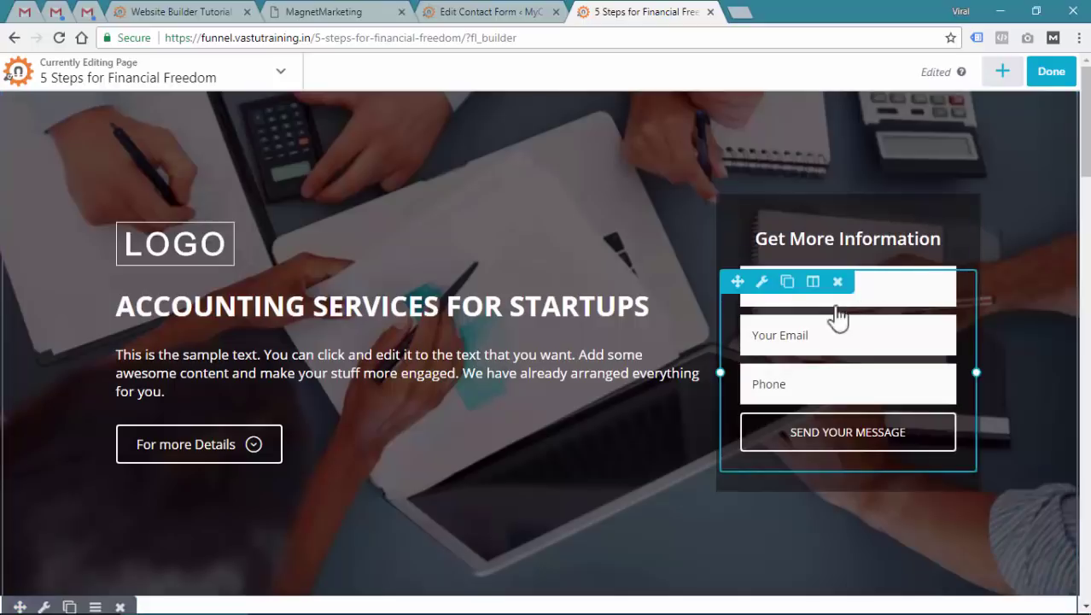
pyautogui.hotkey('alt', 'Tab')
pyautogui.click(802, 358)
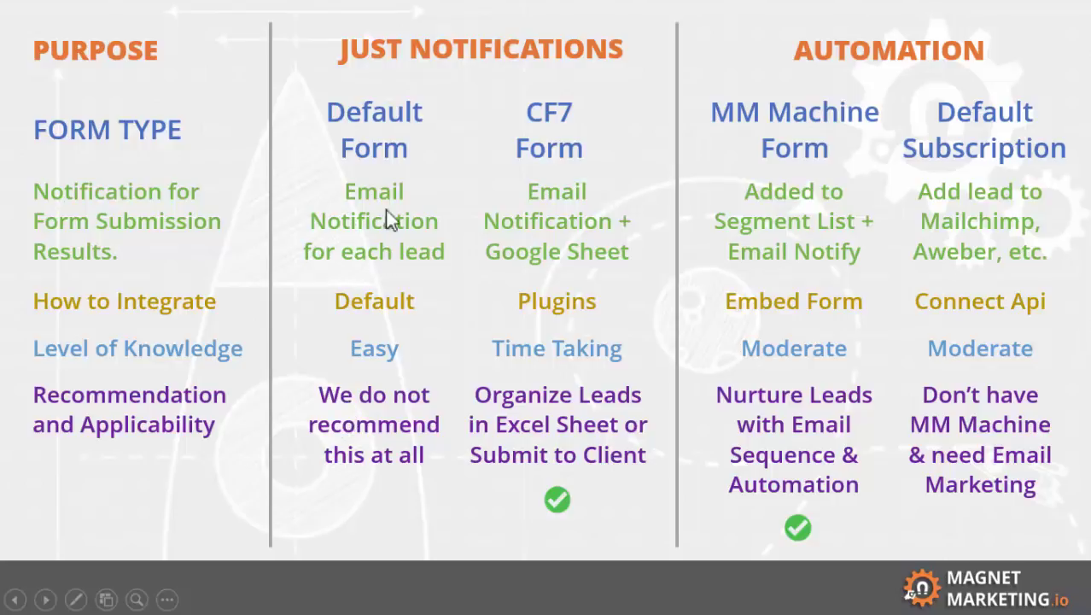
pyautogui.hotkey('alt', 'Tab')
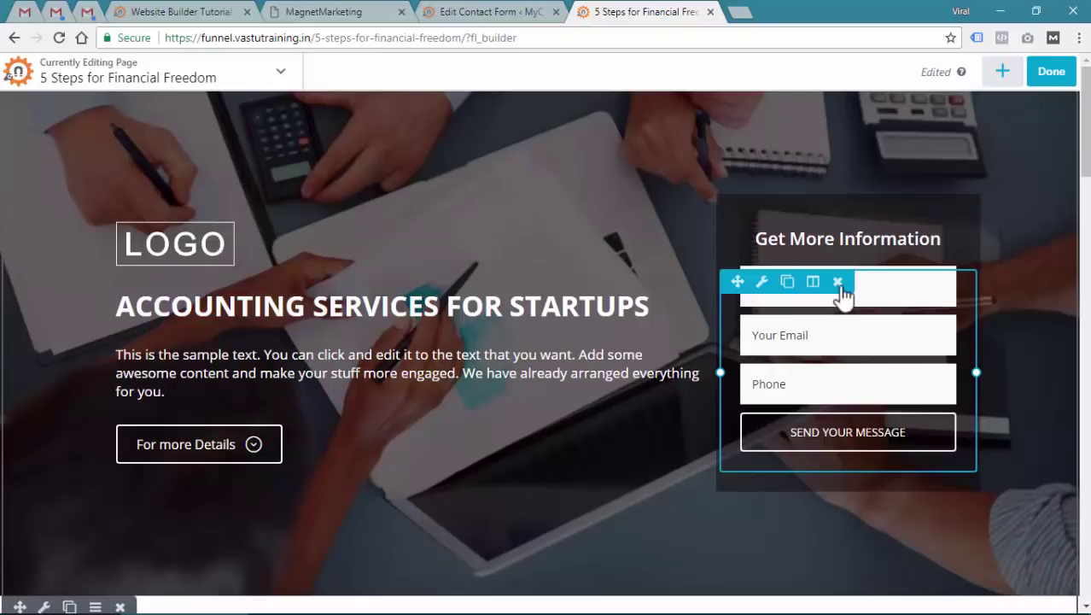
# Delete the template's sample form module and search modules for 'cf' to find CF7 Styler
pyautogui.click(838, 283)
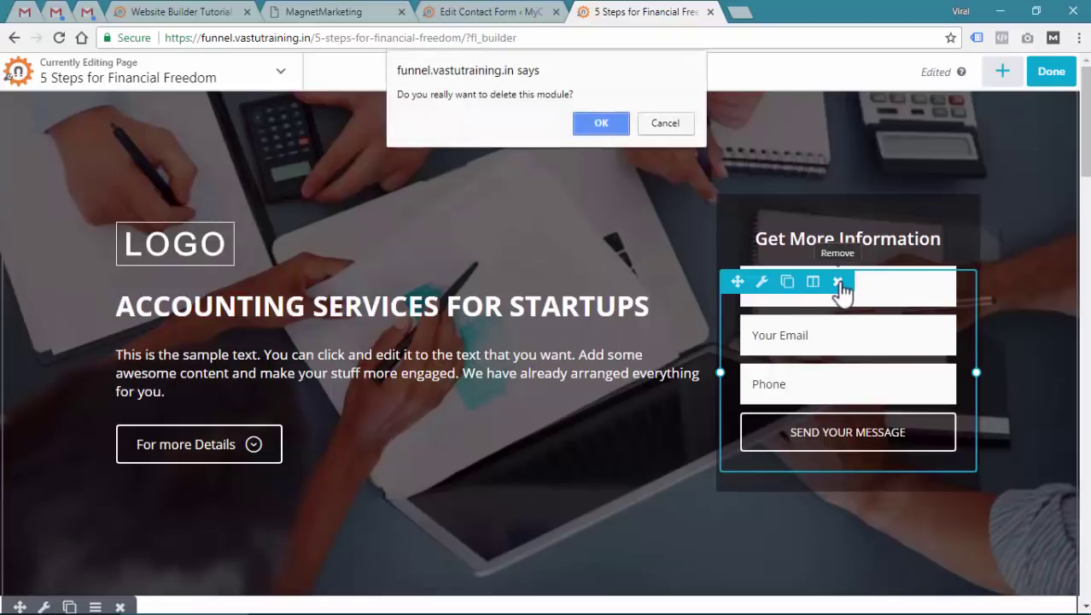
pyautogui.click(608, 125)
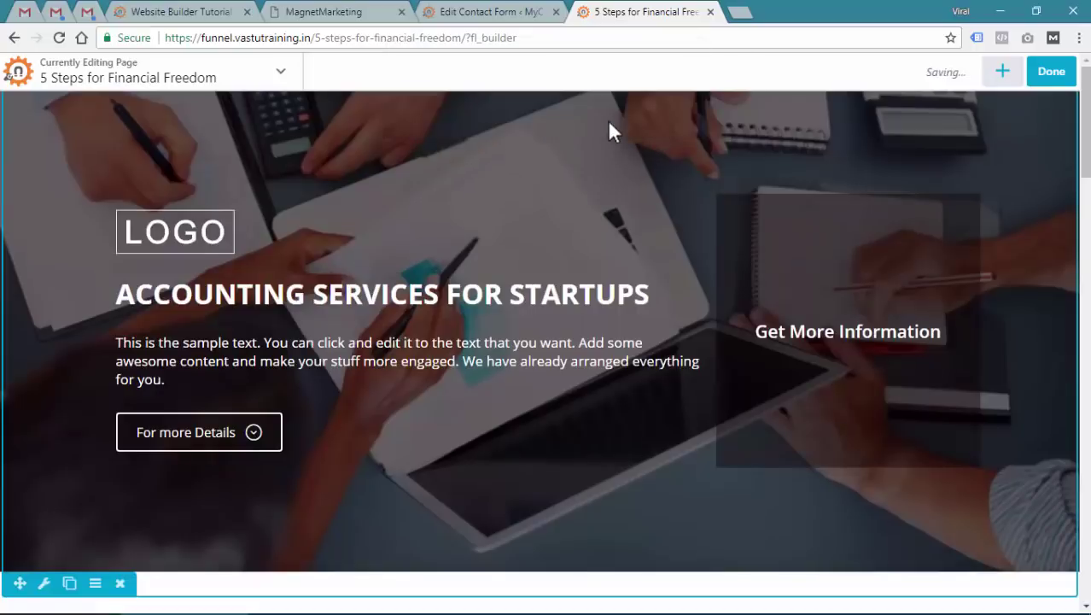
pyautogui.click(1002, 74)
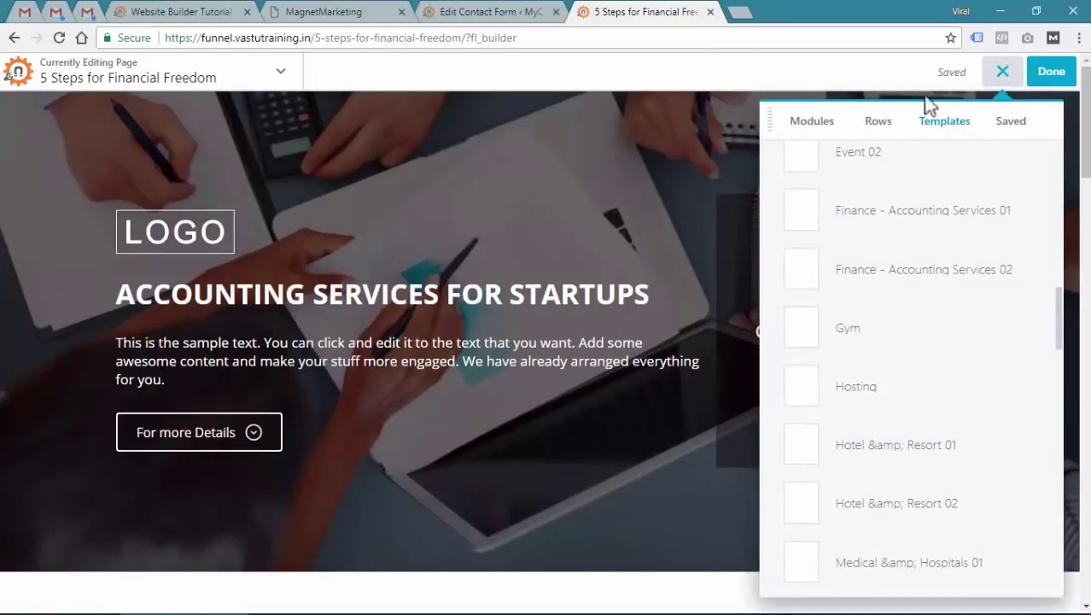
pyautogui.click(808, 128)
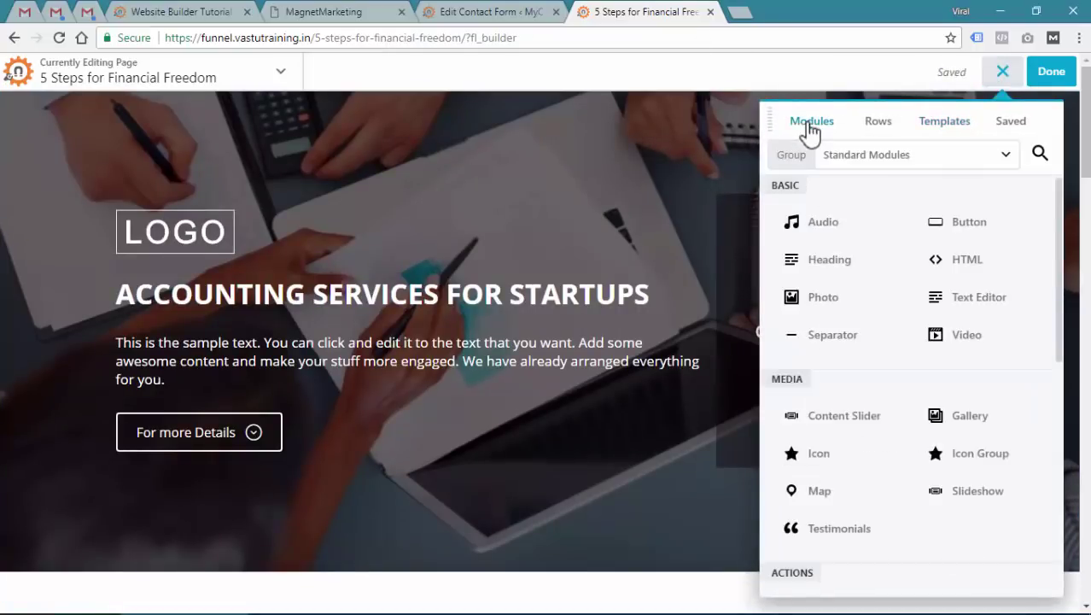
pyautogui.click(1041, 159)
pyautogui.write('cf')
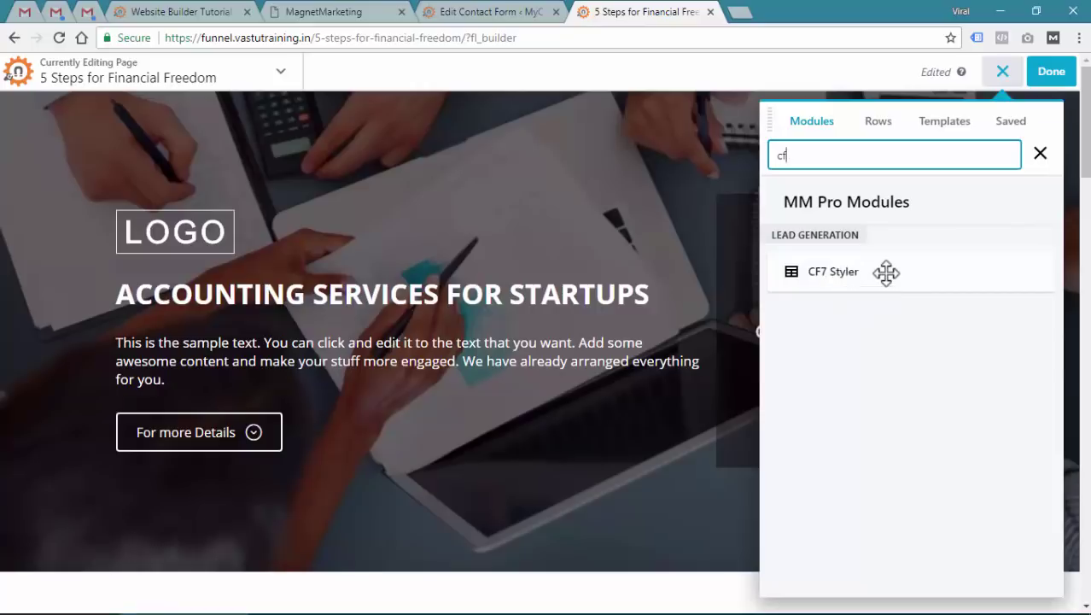
# Place a CF7 Styler module under Get More Information and select Finance Landing Page Form
pyautogui.moveTo(805, 283); pyautogui.dragTo(830, 431)
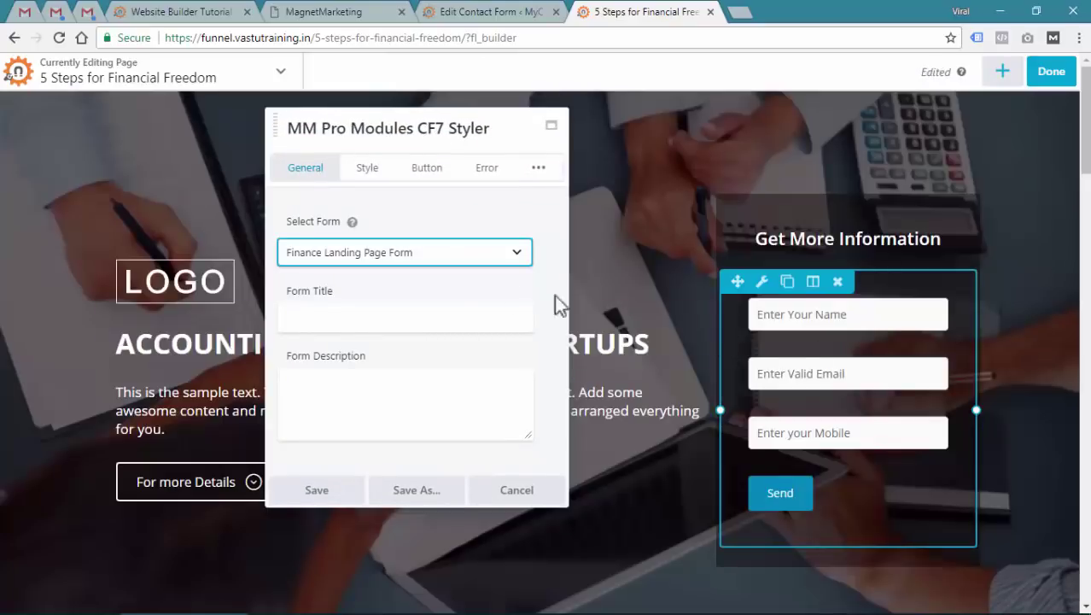
pyautogui.click(405, 257)
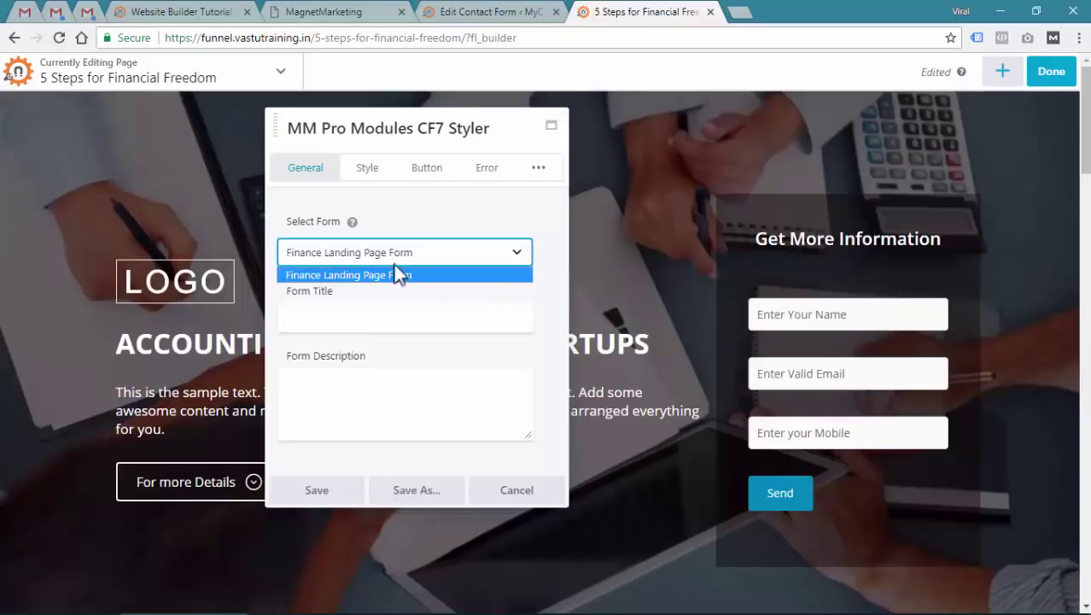
pyautogui.click(394, 260)
# Check the Contact Forms list, then confirm the module still uses Finance Landing Page Form
pyautogui.click(482, 12)
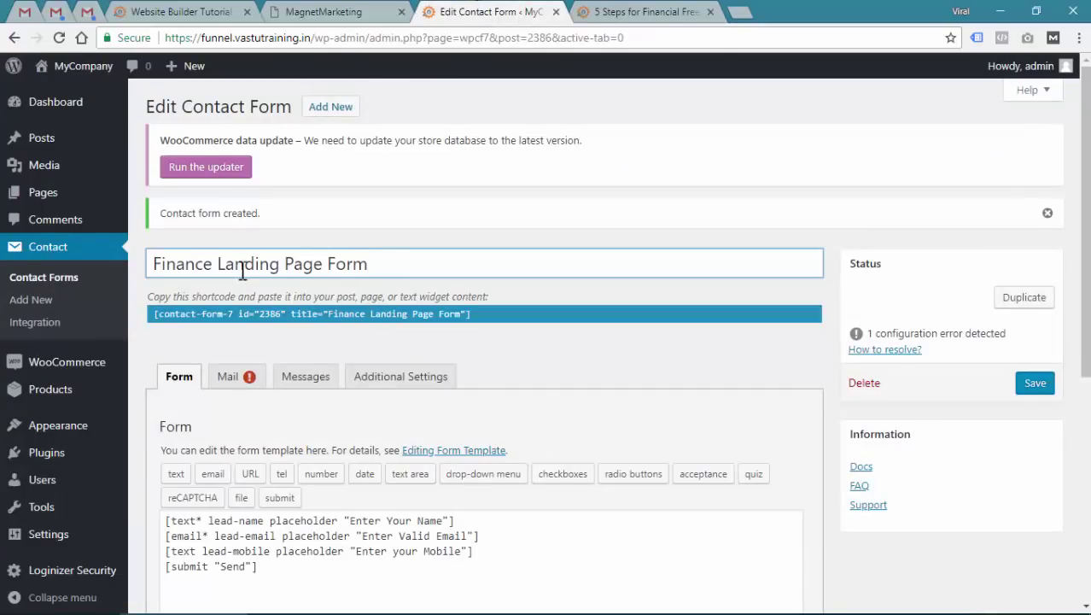
pyautogui.click(39, 278)
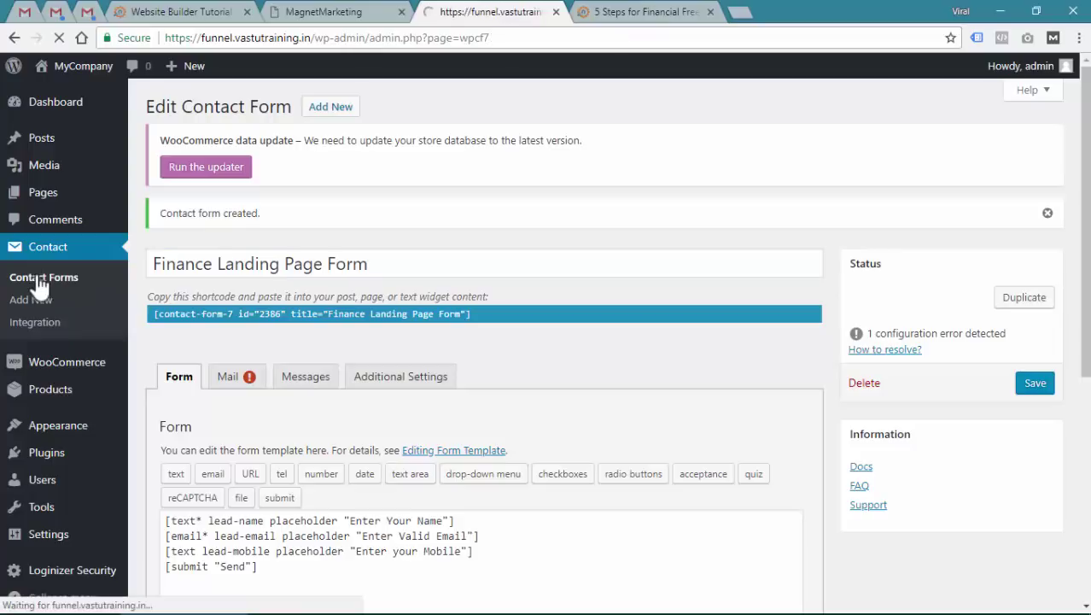
pyautogui.scroll(-1, 373, 355)
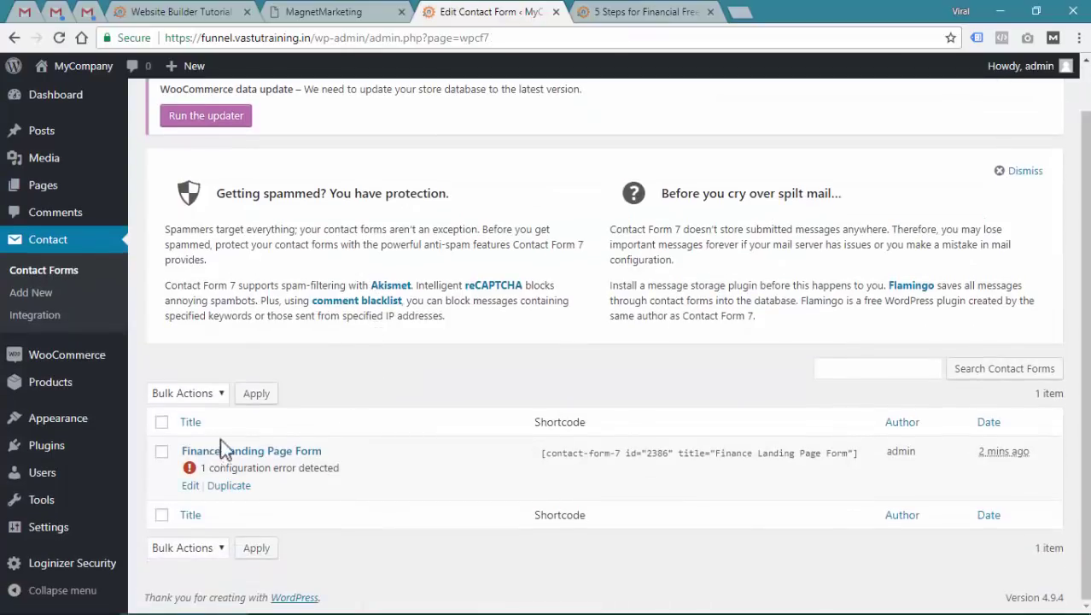
pyautogui.click(636, 12)
pyautogui.click(431, 261)
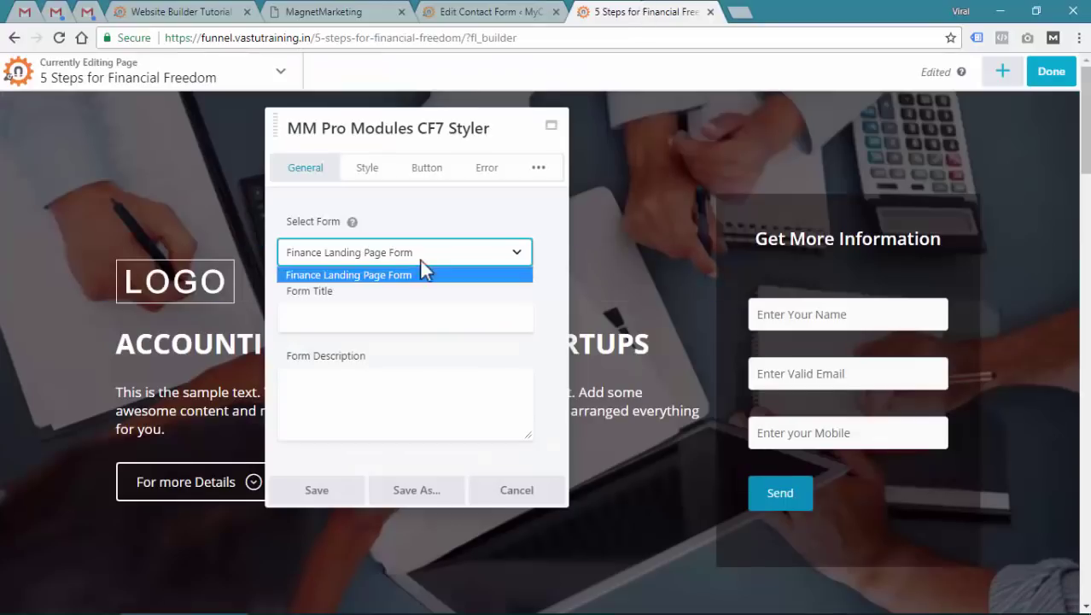
pyautogui.click(420, 257)
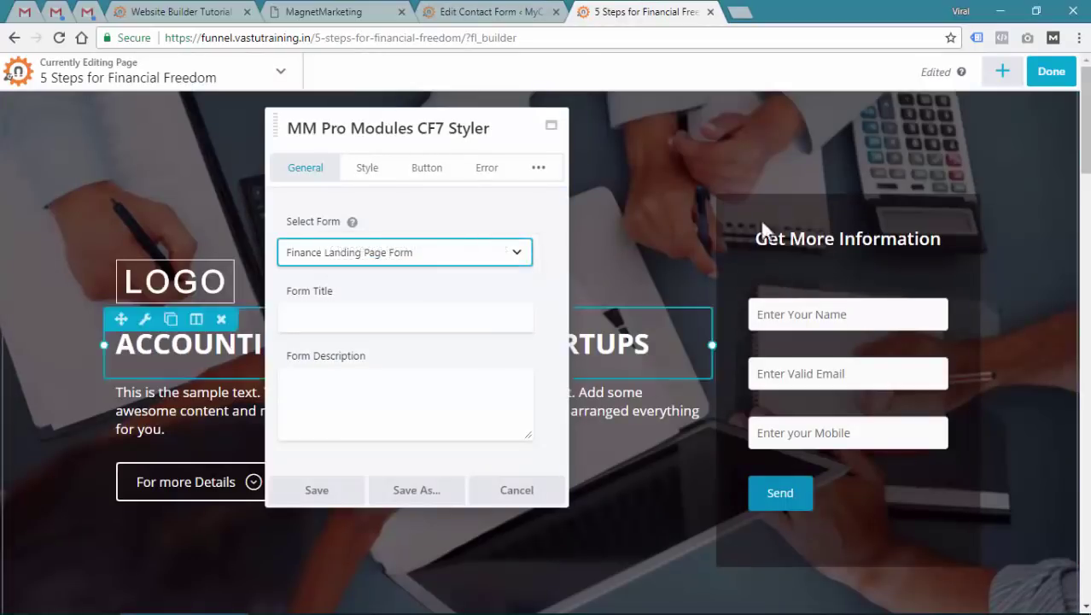
pyautogui.click(485, 12)
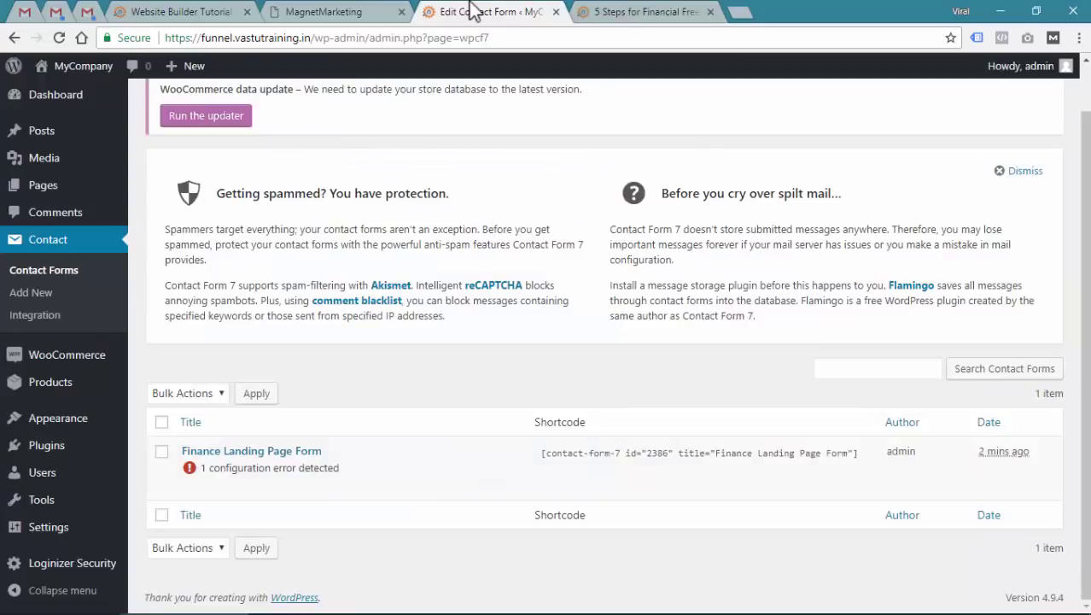
pyautogui.click(608, 9)
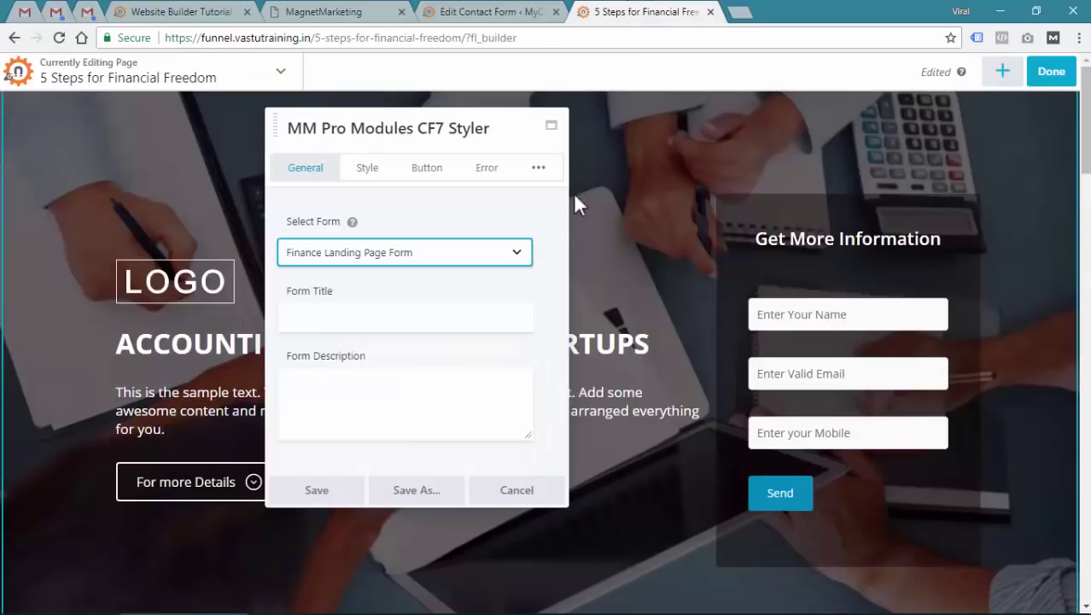
# Keep Finance Landing Page Form, title it 'Download Ebook' and describe it as 'This is my Form Description'
pyautogui.click(410, 256)
pyautogui.click(389, 272)
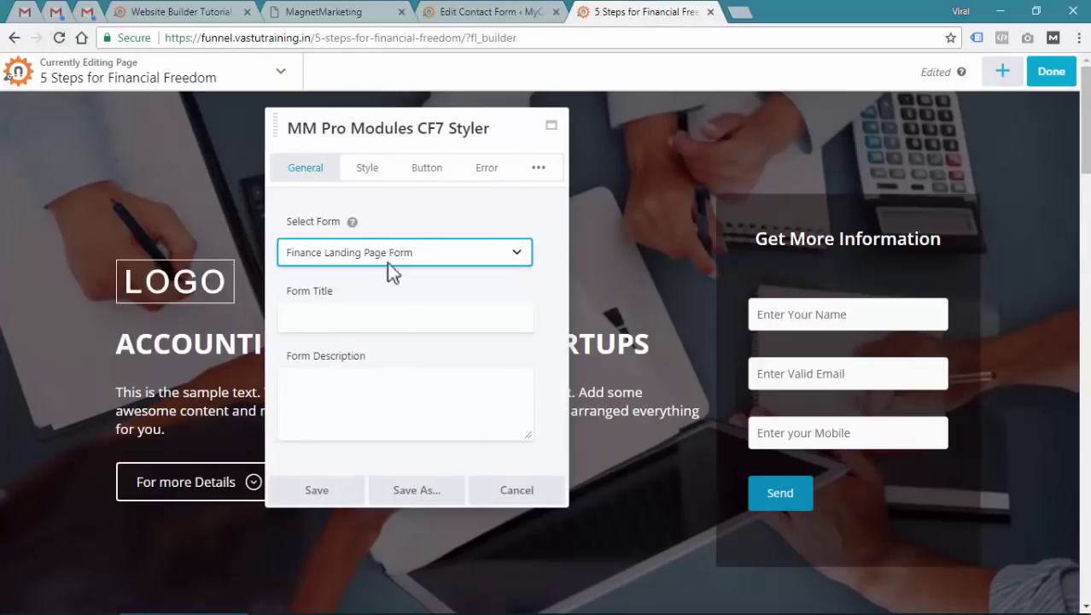
pyautogui.click(393, 318)
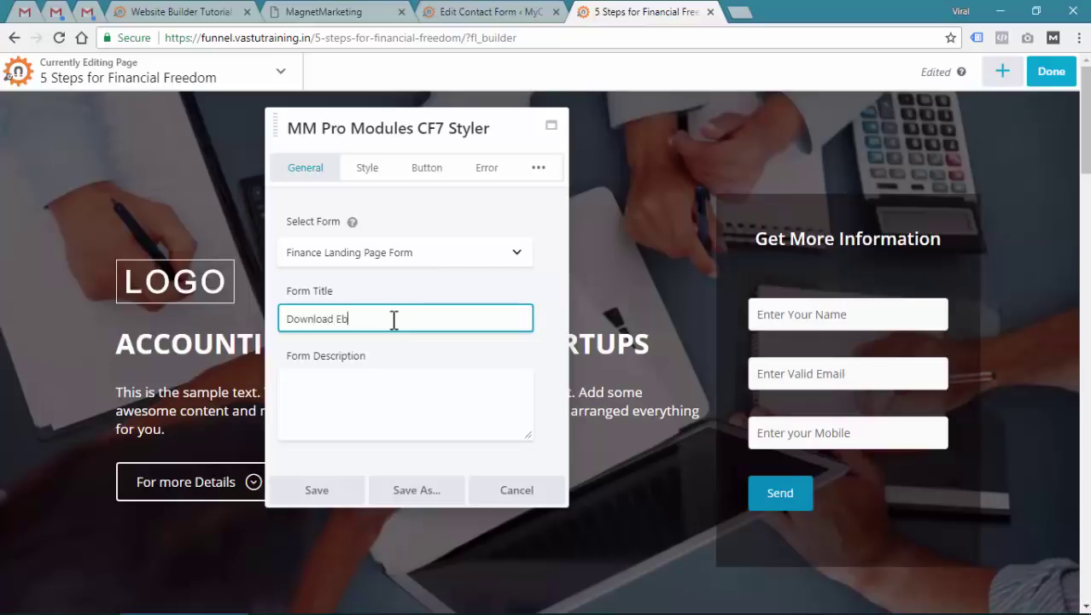
pyautogui.press('Tab')
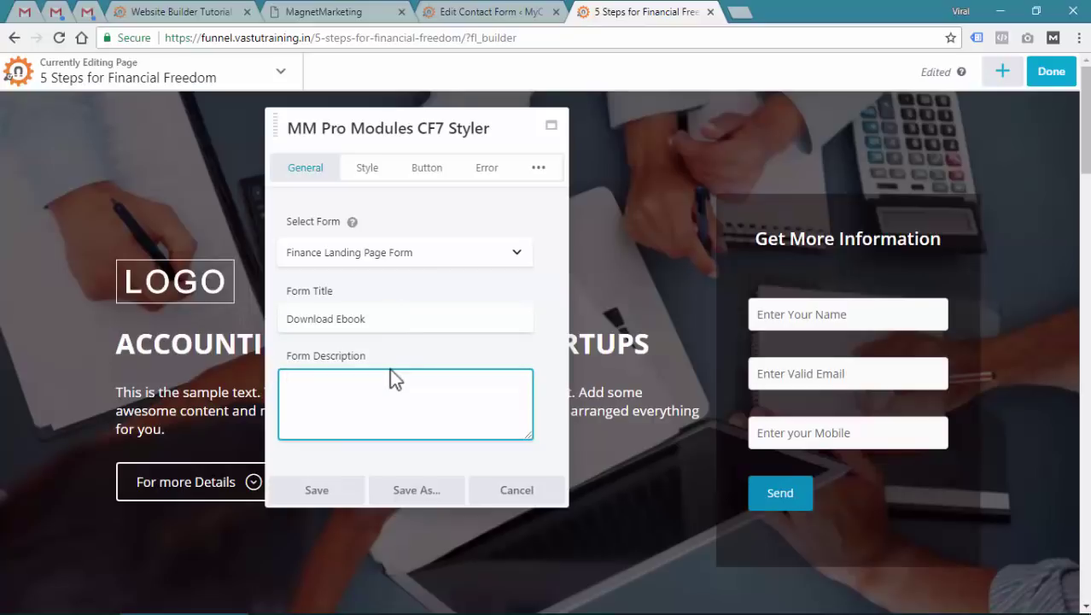
pyautogui.write('This is my Form Description')
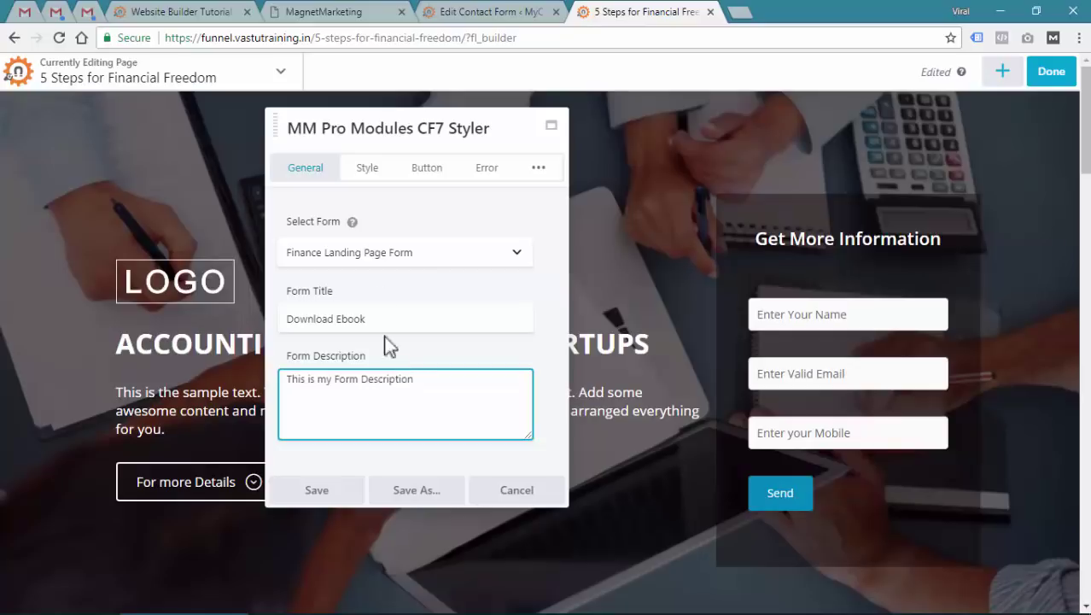
pyautogui.click(368, 173)
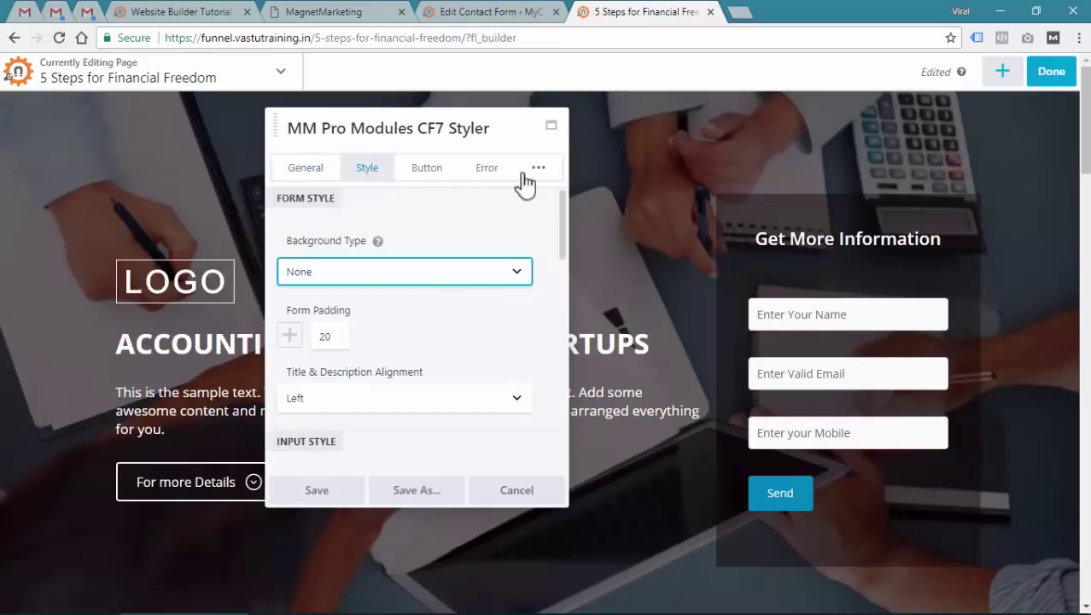
# Try a Color form background, then set the Background Type back to None
pyautogui.click(366, 276)
pyautogui.click(366, 309)
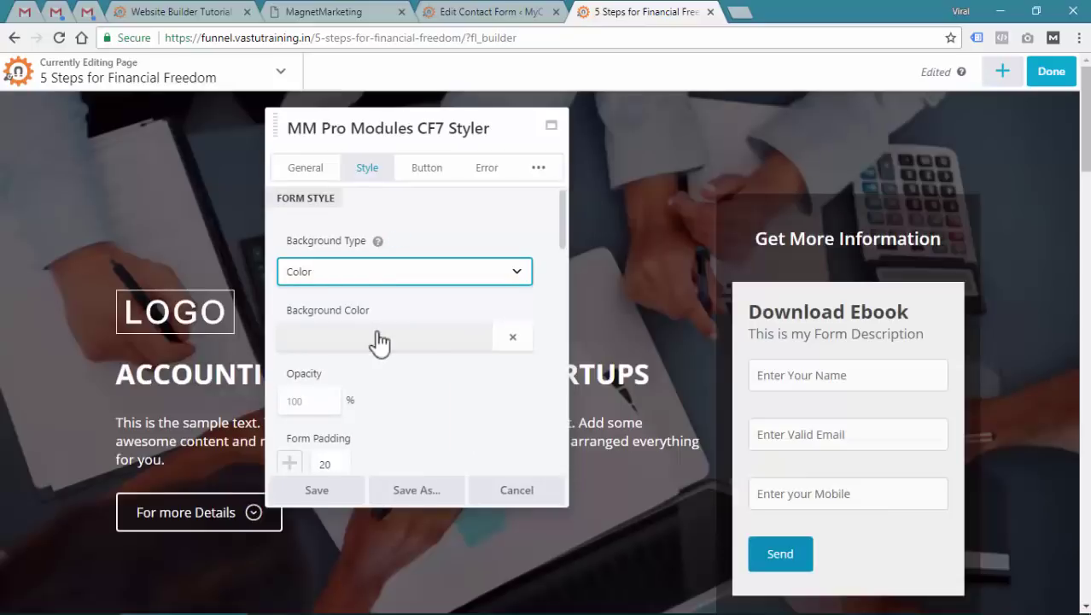
pyautogui.click(307, 271)
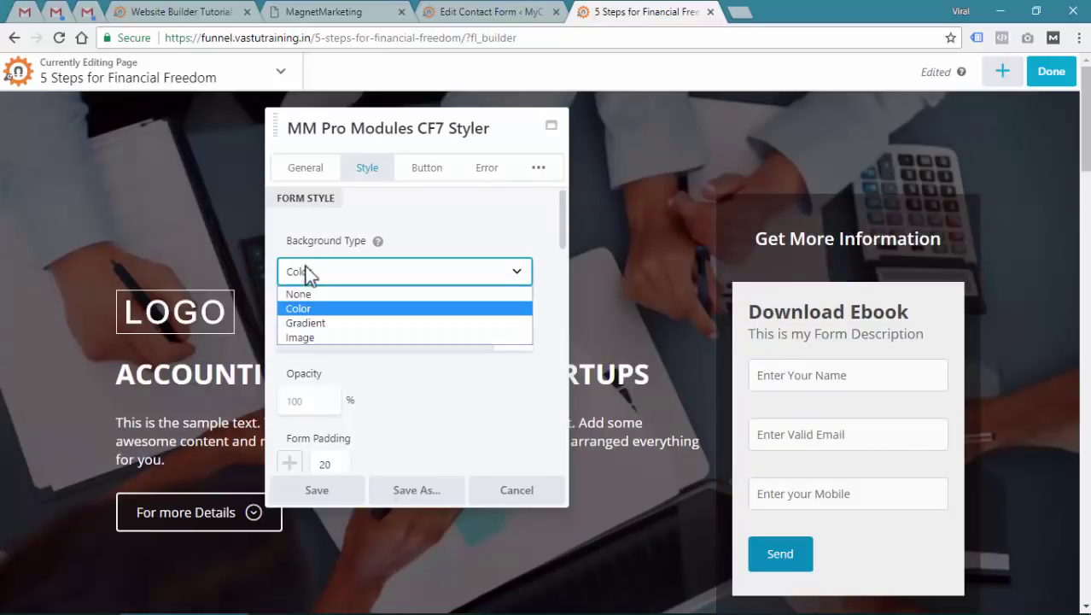
pyautogui.click(302, 294)
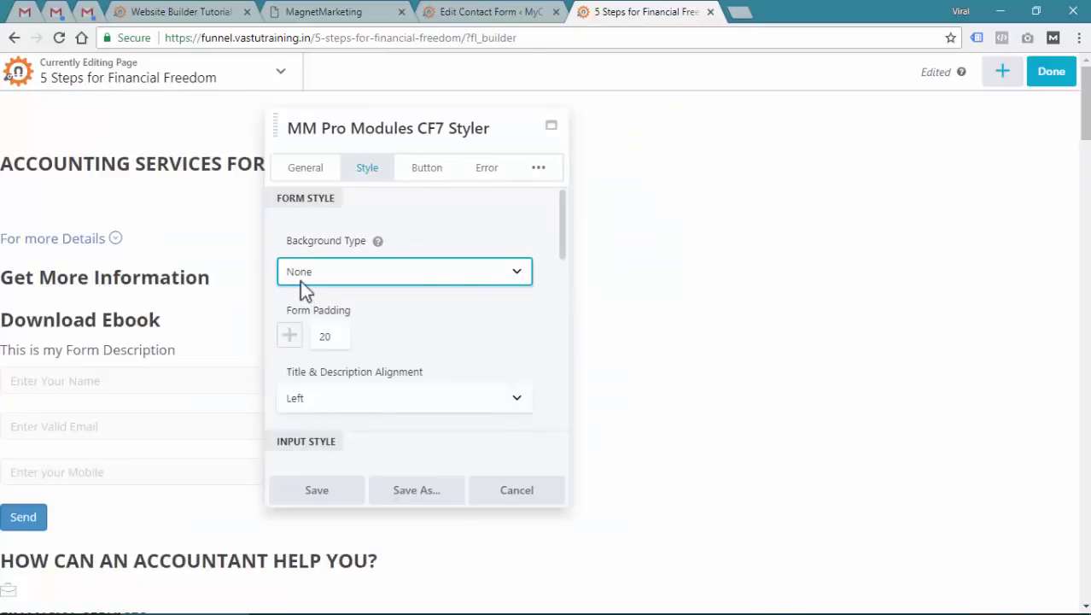
pyautogui.scroll(-5, 359, 256)
# Set the submit button style to 3D
pyautogui.click(427, 169)
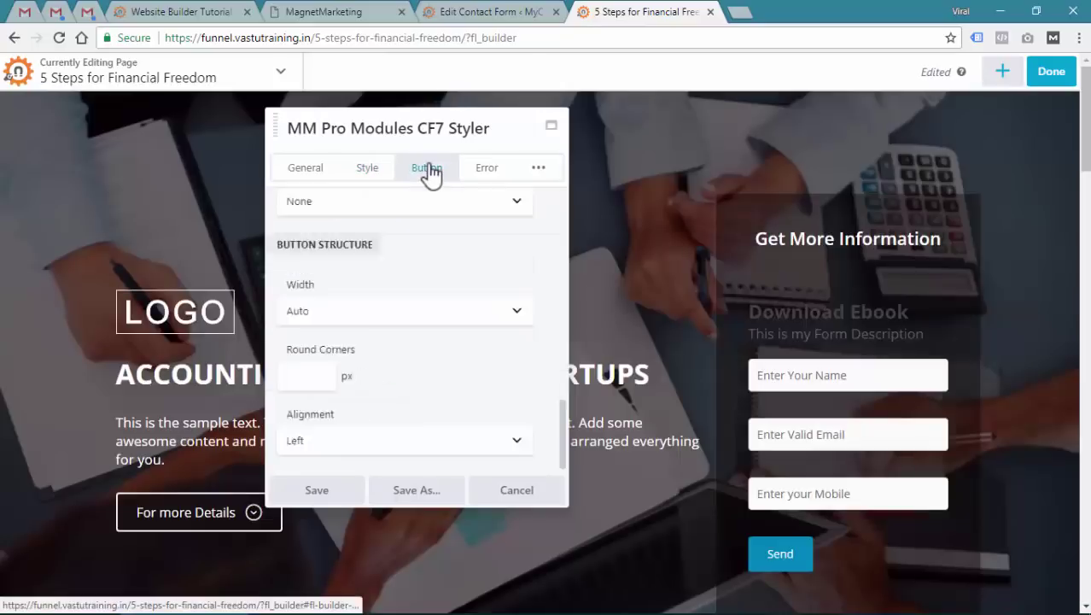
pyautogui.click(393, 264)
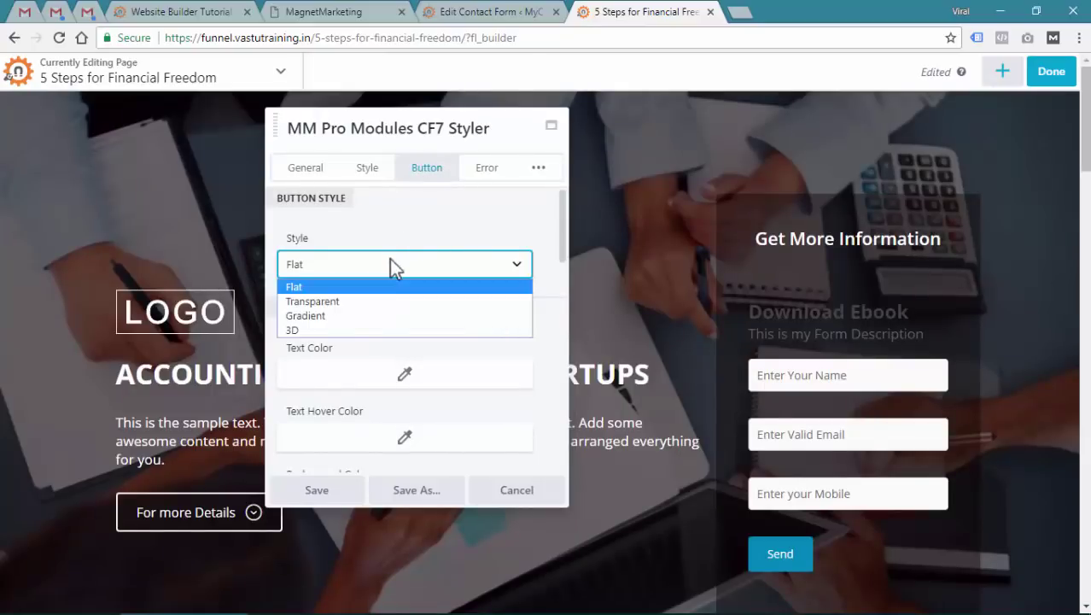
pyautogui.click(348, 329)
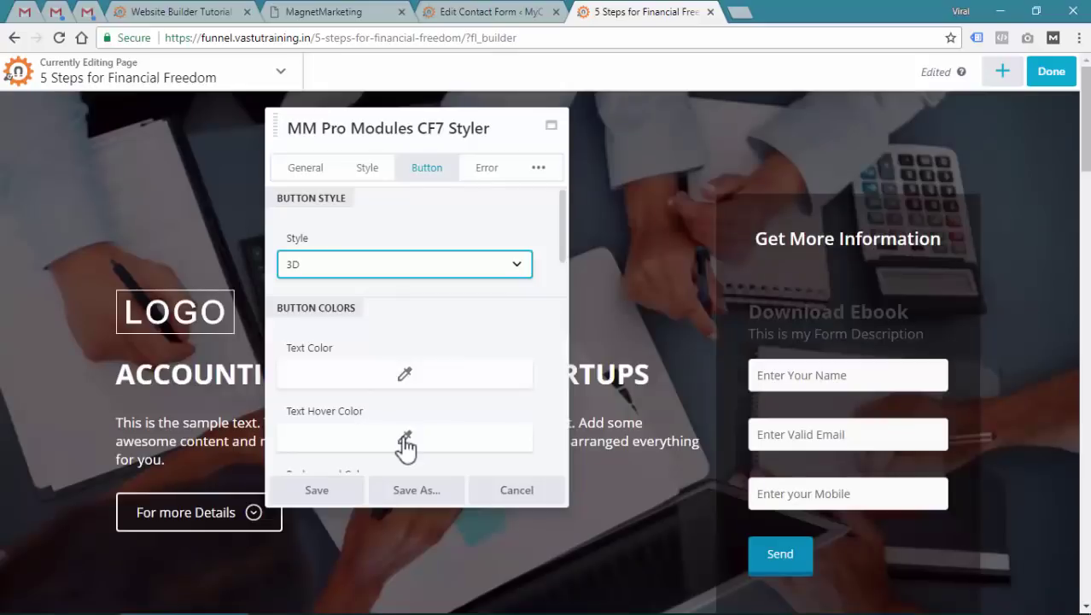
pyautogui.moveTo(811, 530)
pyautogui.scroll(-1, 412, 372)
pyautogui.scroll(-3, 411, 369)
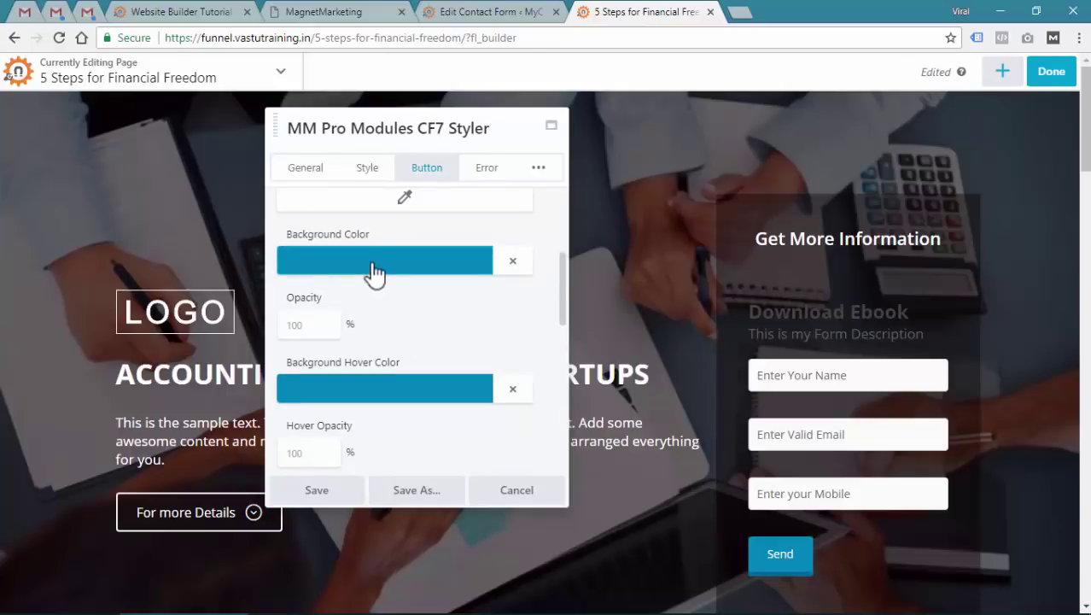
# Make the button background yellow with a dark orange hover colour
pyautogui.click(376, 270)
pyautogui.moveTo(316, 331); pyautogui.dragTo(325, 333)
pyautogui.click(532, 228)
pyautogui.scroll(-2, 429, 312)
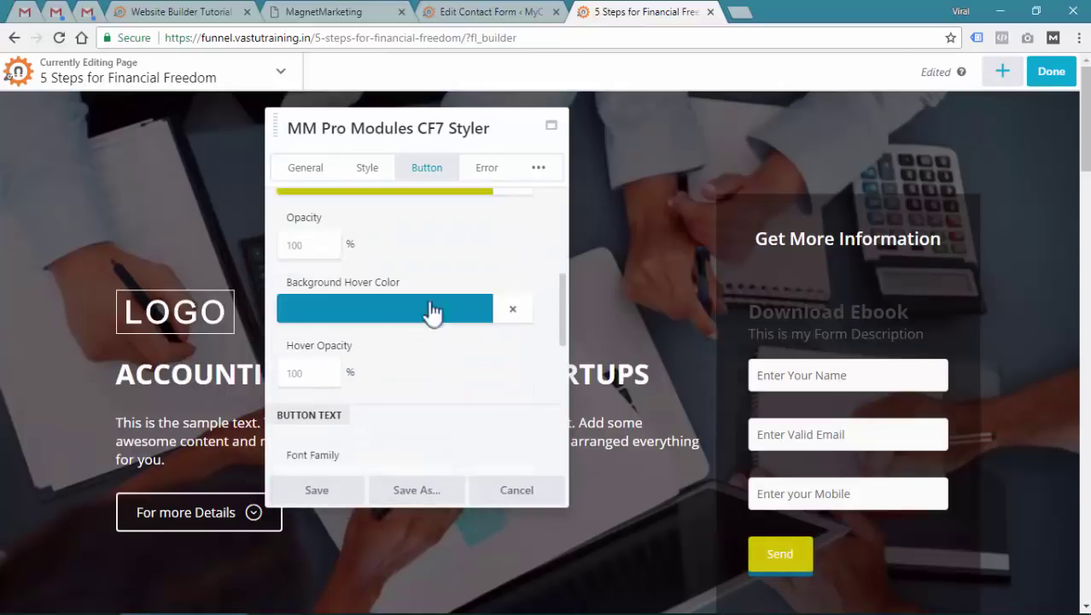
pyautogui.click(376, 307)
pyautogui.moveTo(311, 394); pyautogui.dragTo(302, 407)
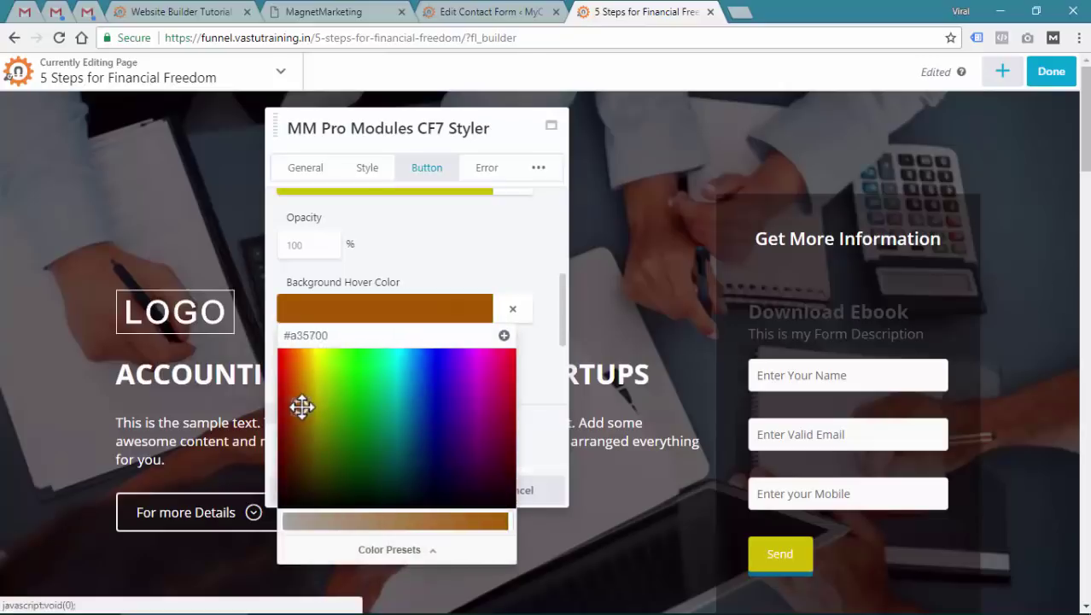
pyautogui.click(525, 236)
pyautogui.scroll(-2, 441, 340)
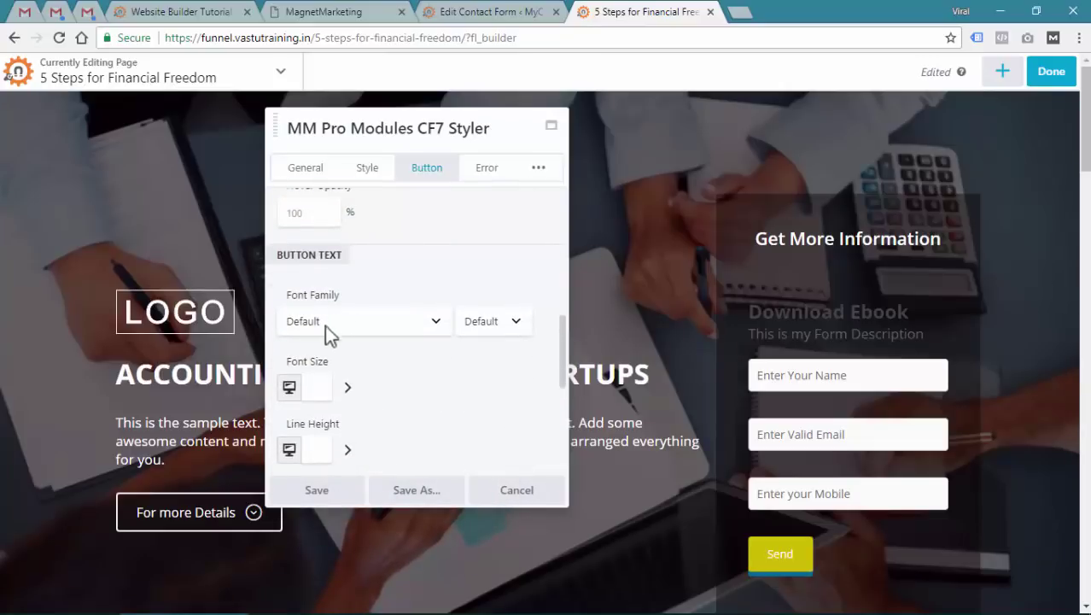
# Set the button font size to 18 and its width to Full Width
pyautogui.click(321, 384)
pyautogui.write('18')
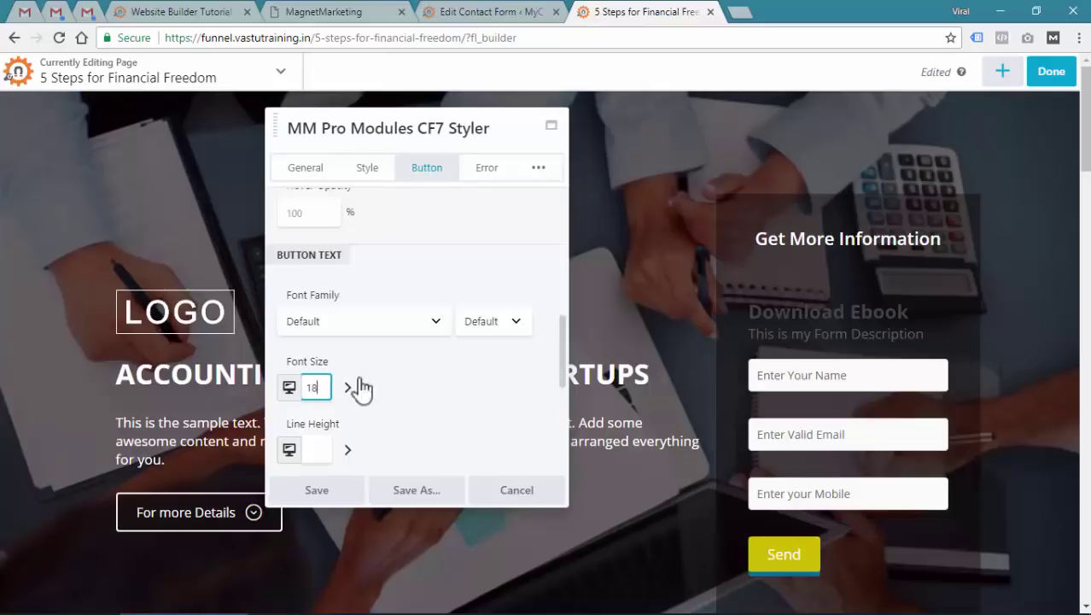
pyautogui.scroll(-5, 363, 380)
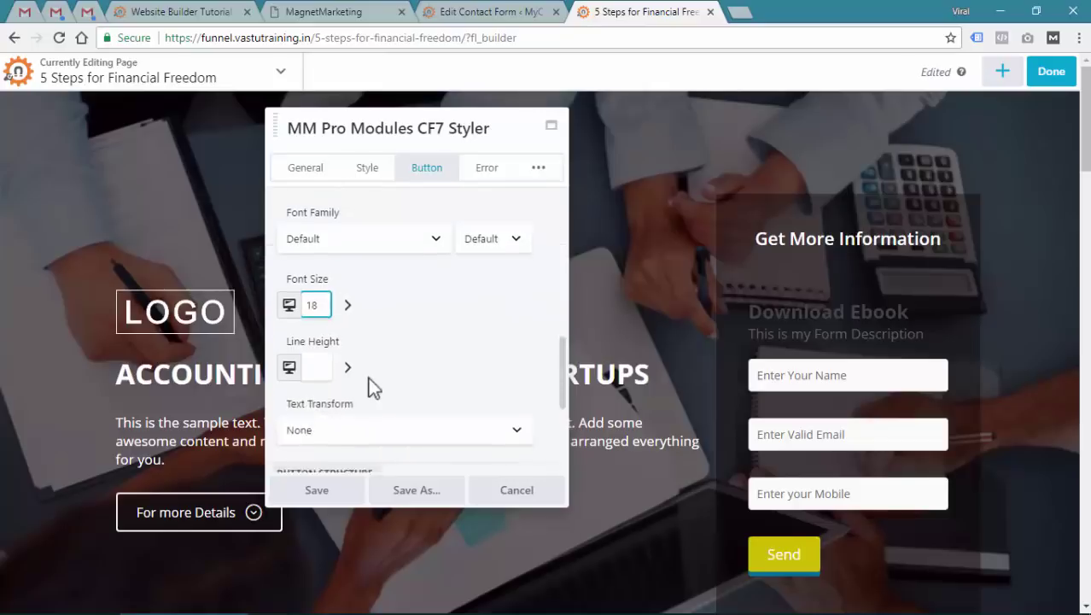
pyautogui.click(326, 311)
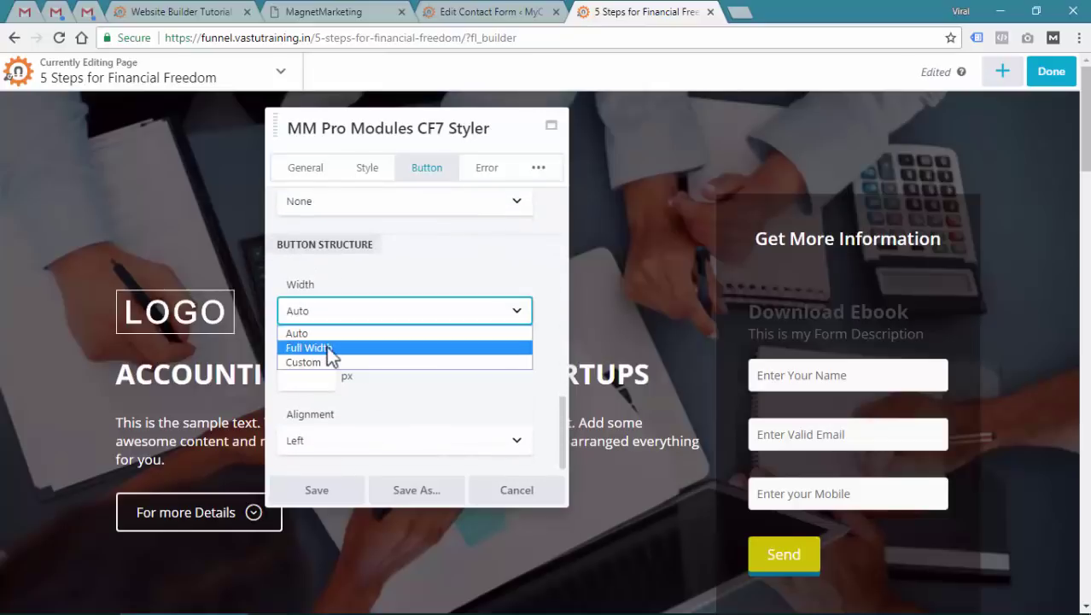
pyautogui.click(326, 346)
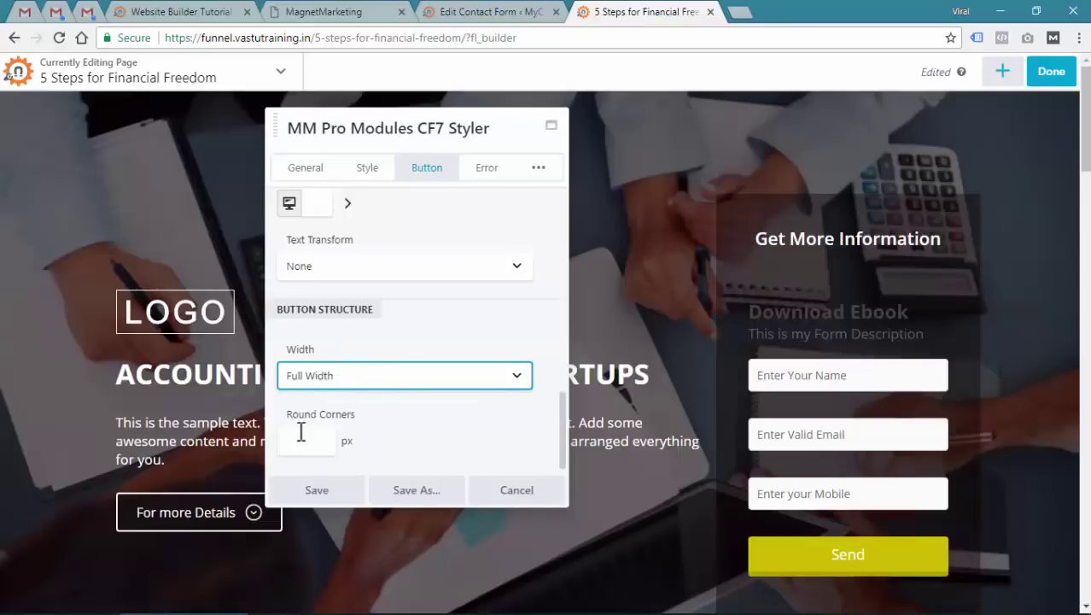
pyautogui.click(316, 432)
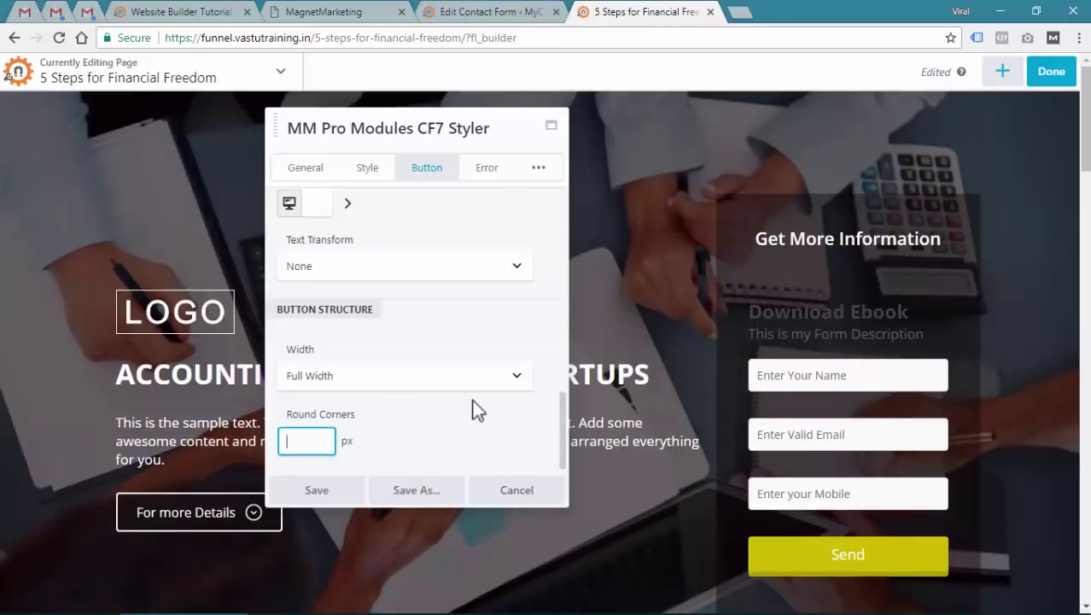
pyautogui.scroll(3, 482, 342)
pyautogui.click(487, 167)
pyautogui.scroll(5, 461, 274)
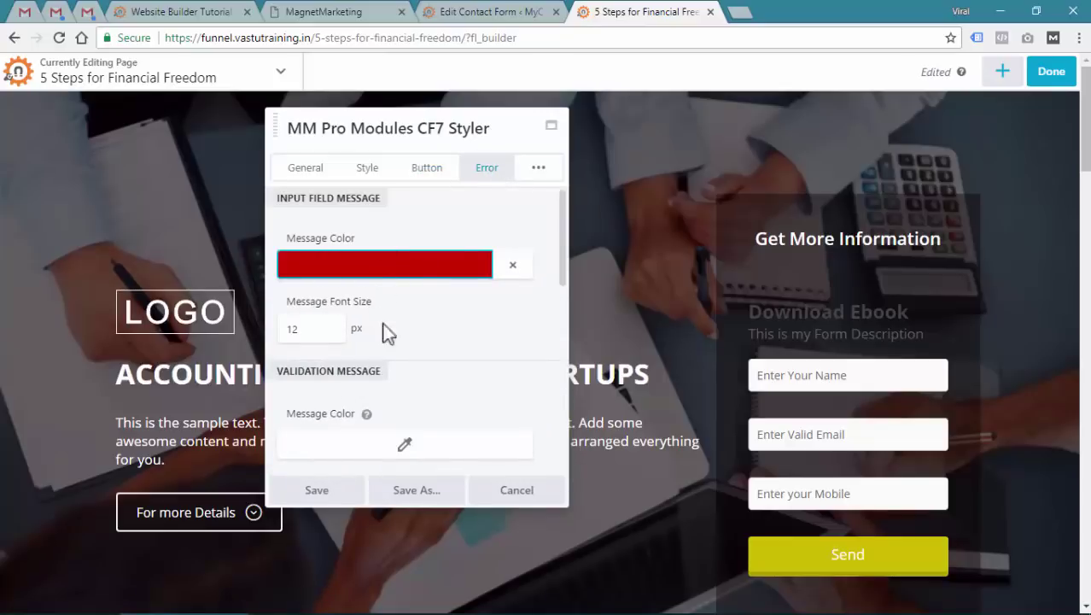
# Expand the extra sections and open the Typography settings down to Form Title
pyautogui.scroll(-4, 358, 342)
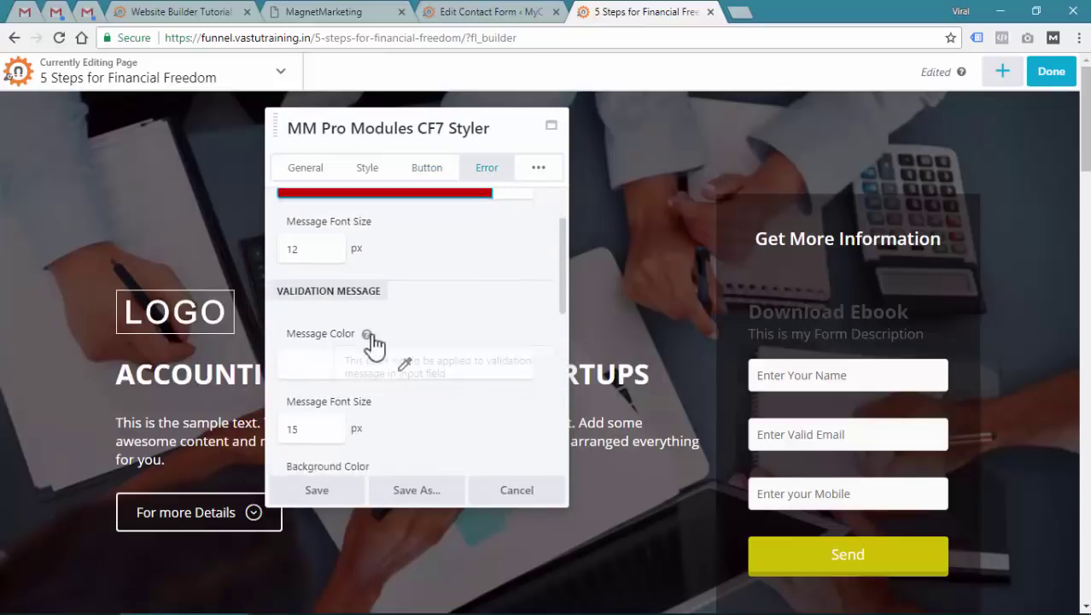
pyautogui.click(541, 171)
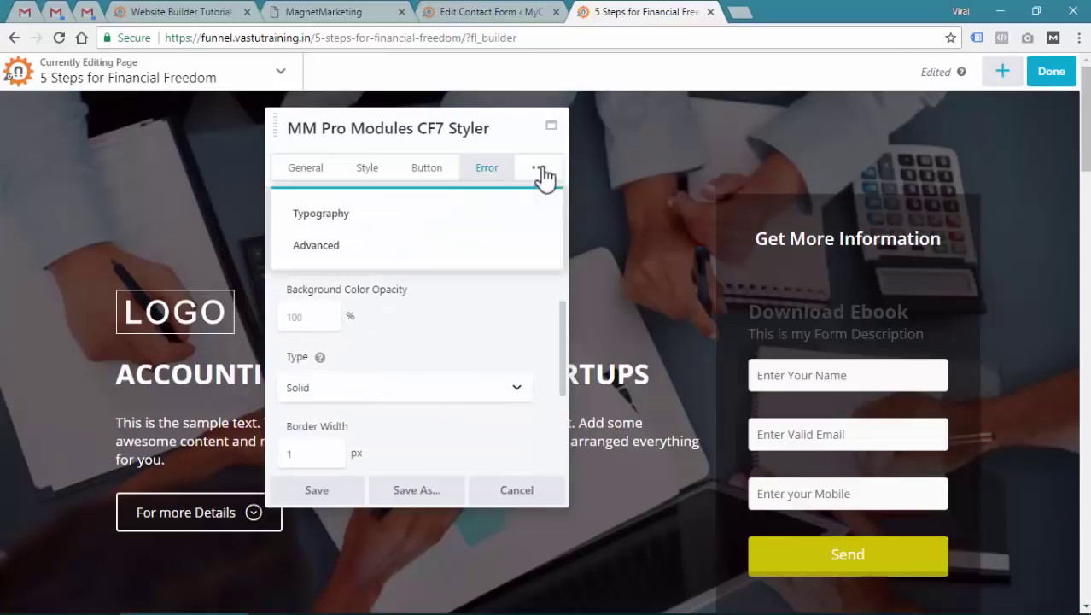
pyautogui.click(334, 222)
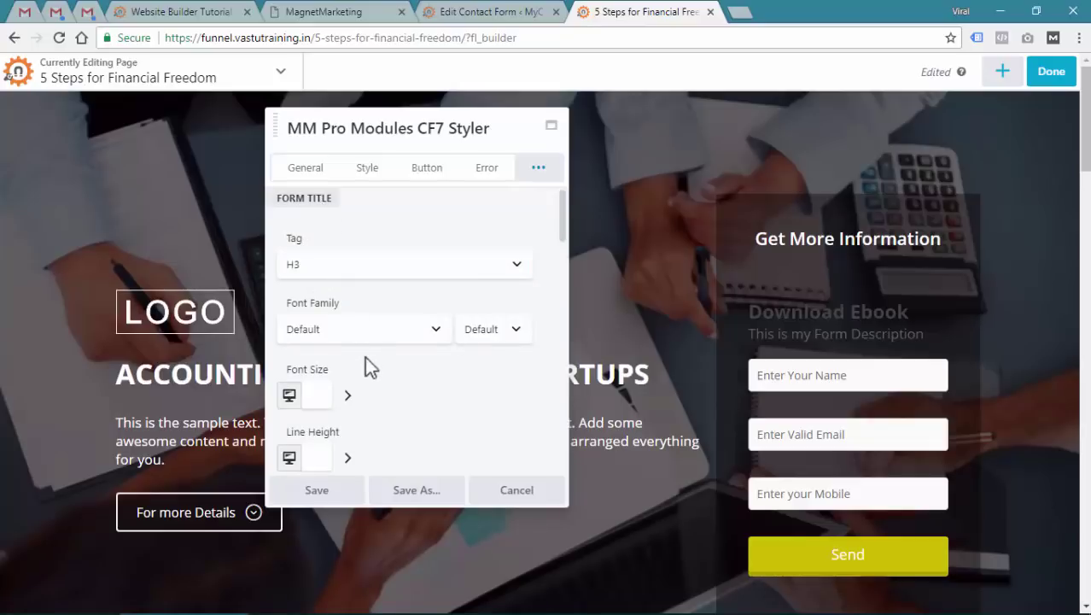
pyautogui.scroll(-2, 365, 360)
pyautogui.scroll(-1, 367, 365)
pyautogui.scroll(-1, 367, 369)
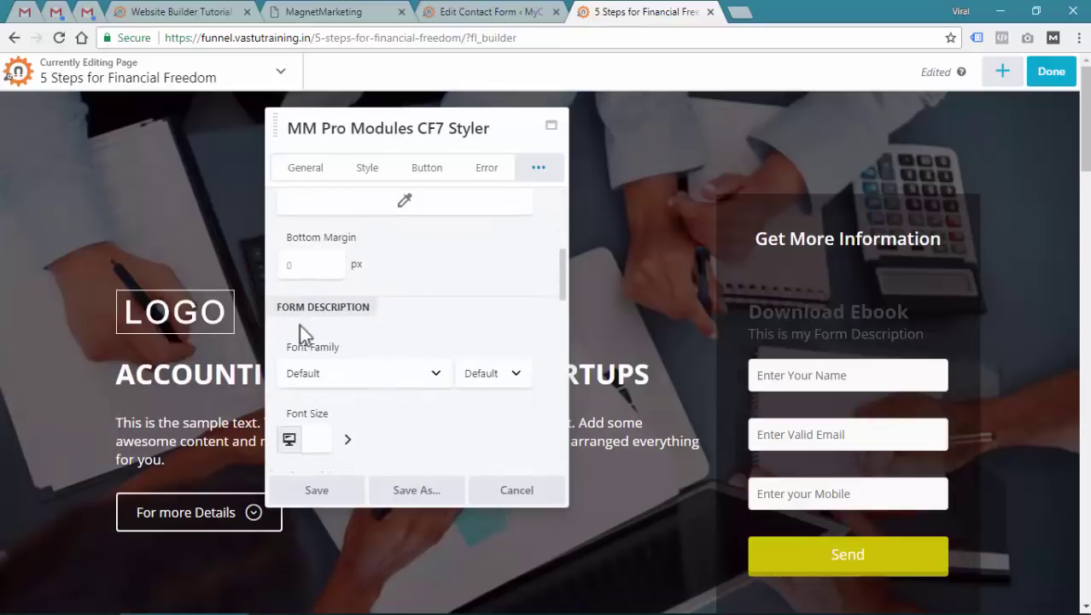
pyautogui.scroll(-1, 375, 342)
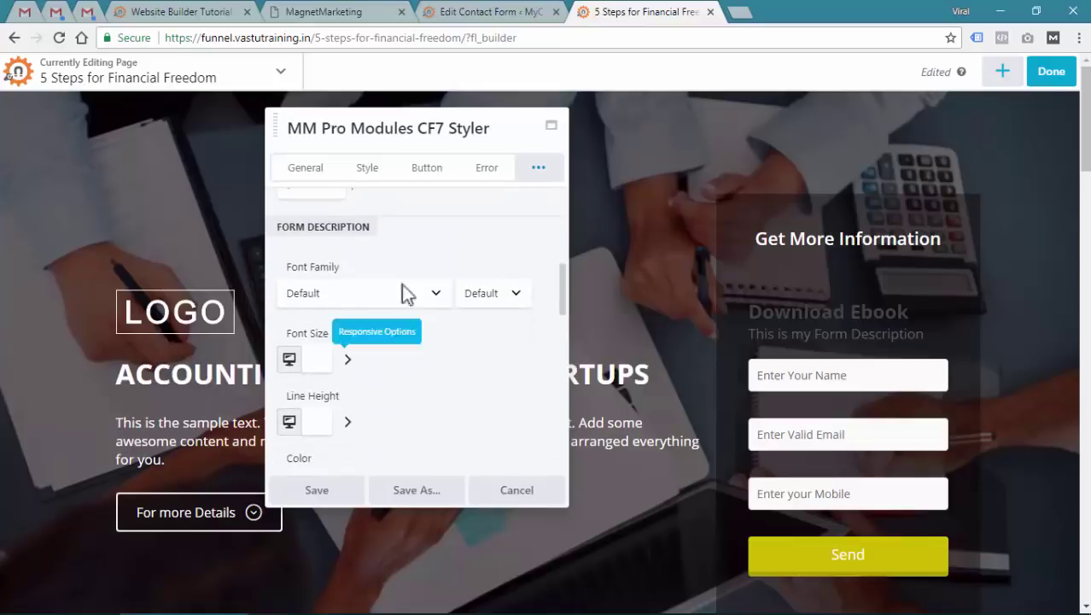
pyautogui.scroll(-2, 414, 350)
pyautogui.scroll(2, 403, 360)
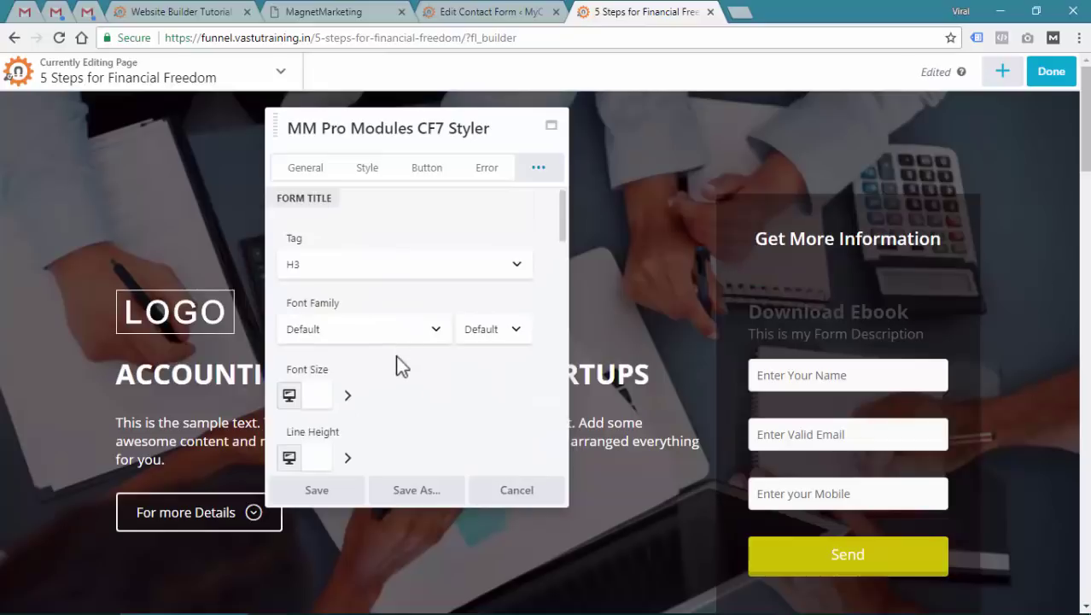
pyautogui.scroll(-3, 398, 363)
# Set the Download Ebook form title colour to light grey
pyautogui.click(404, 282)
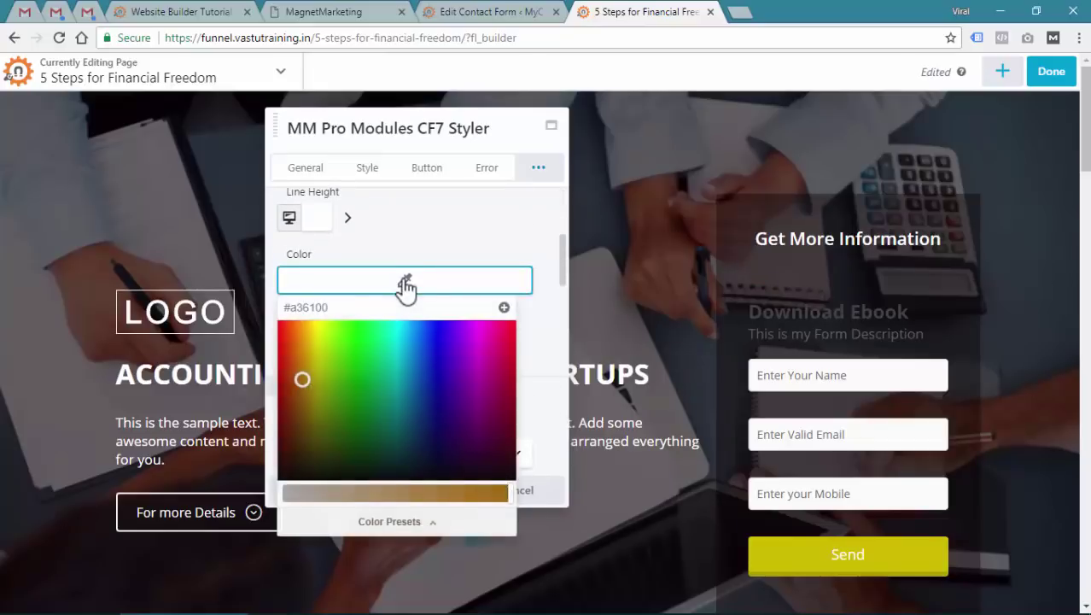
pyautogui.click(285, 494)
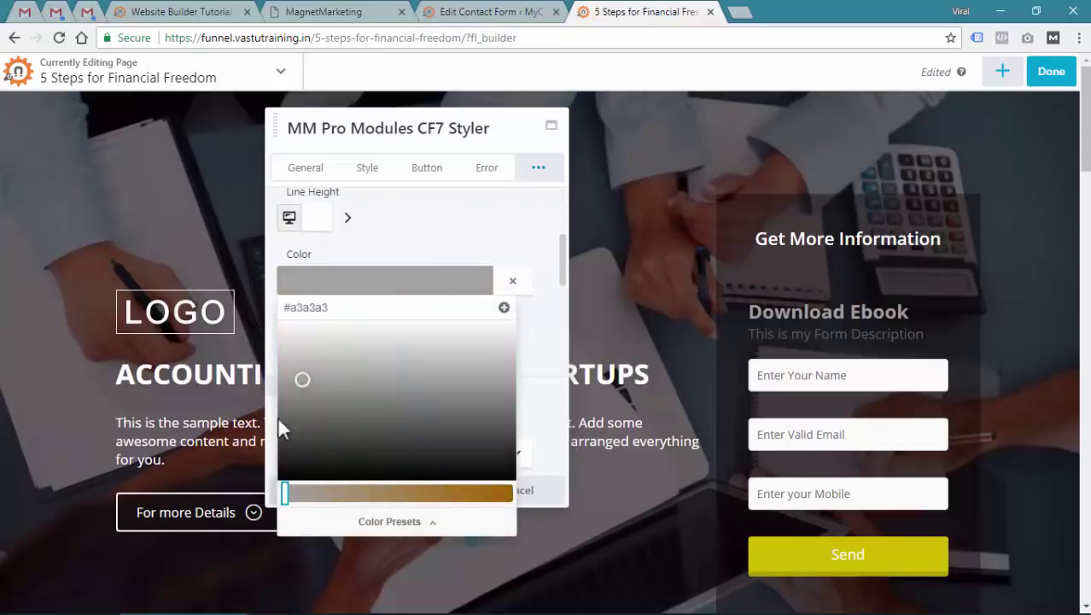
pyautogui.moveTo(298, 361); pyautogui.dragTo(292, 337)
pyautogui.click(446, 241)
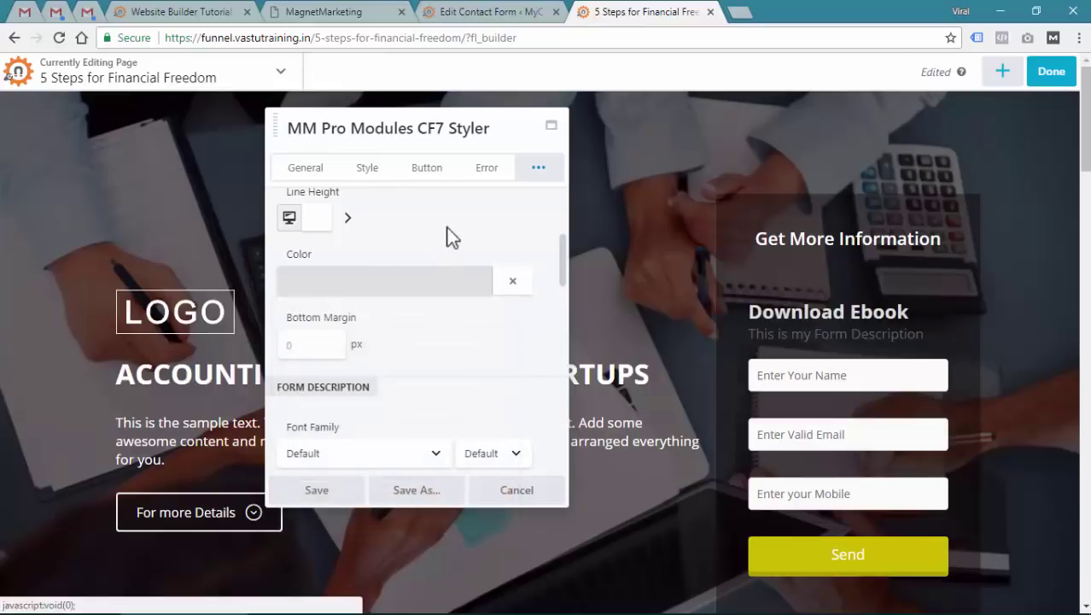
pyautogui.scroll(-3, 475, 334)
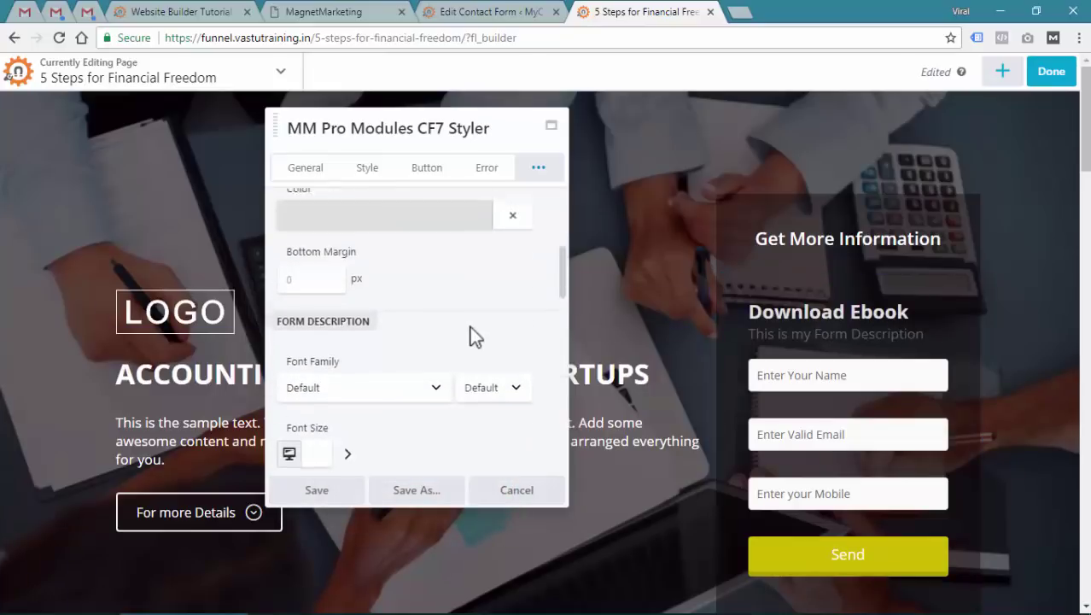
# Set the form description colour to yellow
pyautogui.scroll(-2, 470, 327)
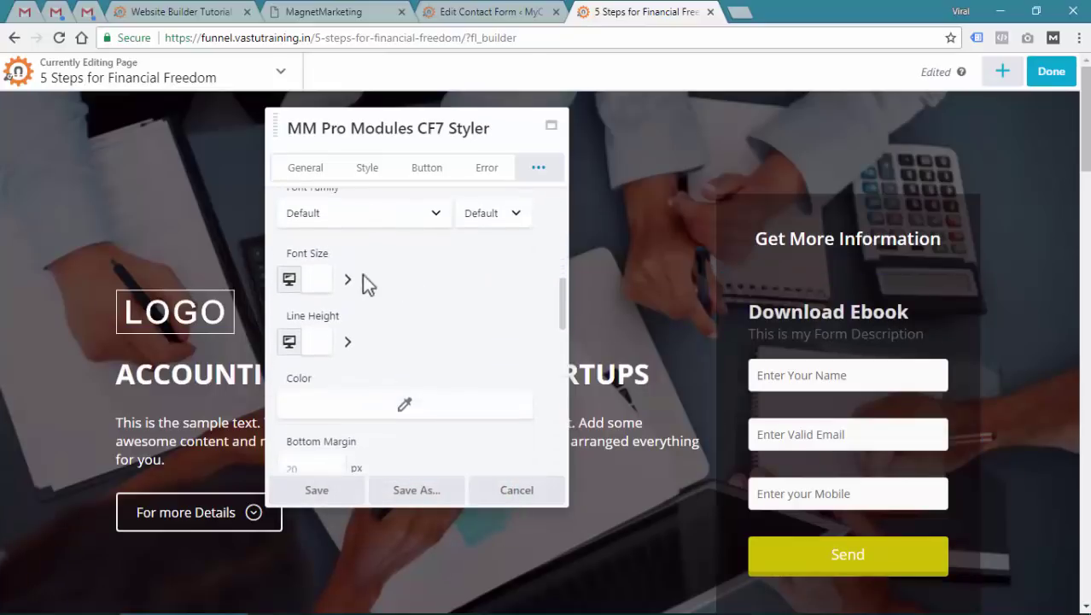
pyautogui.click(397, 408)
pyautogui.click(382, 344)
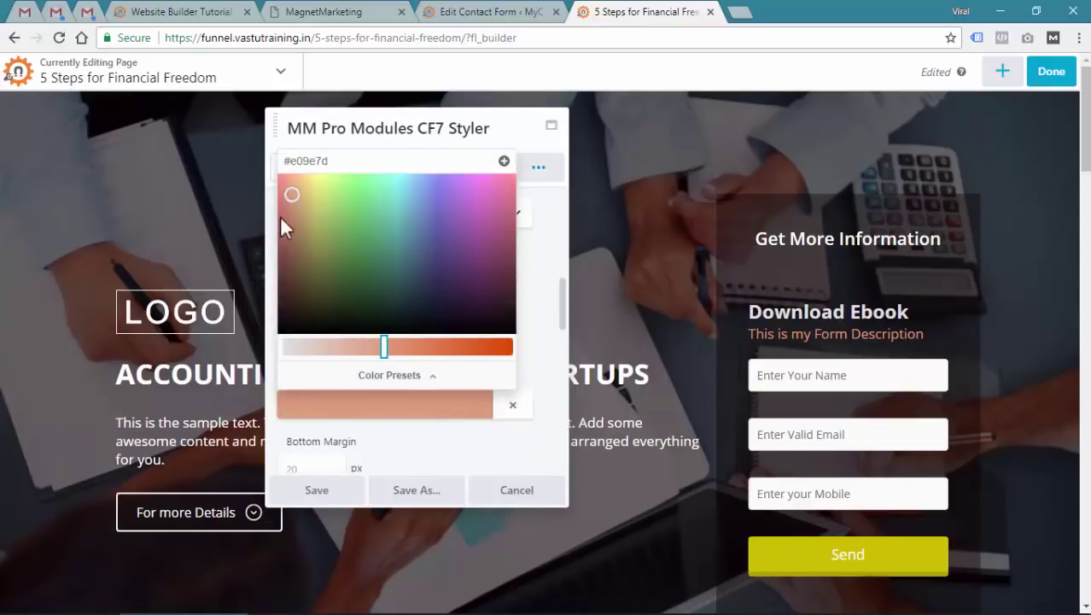
pyautogui.moveTo(300, 190)
pyautogui.mouseDown()
pyautogui.moveTo(322, 187)
pyautogui.moveTo(312, 190)
pyautogui.mouseUp()
pyautogui.click(539, 212)
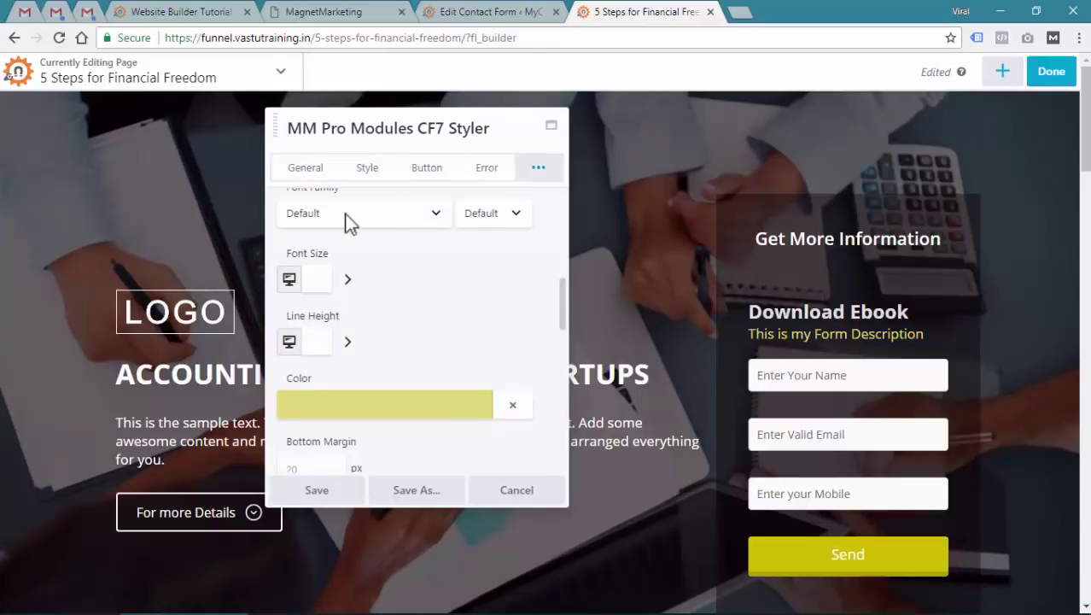
# Give the form description the Open Sans font at Bold 700
pyautogui.click(386, 217)
pyautogui.write('open')
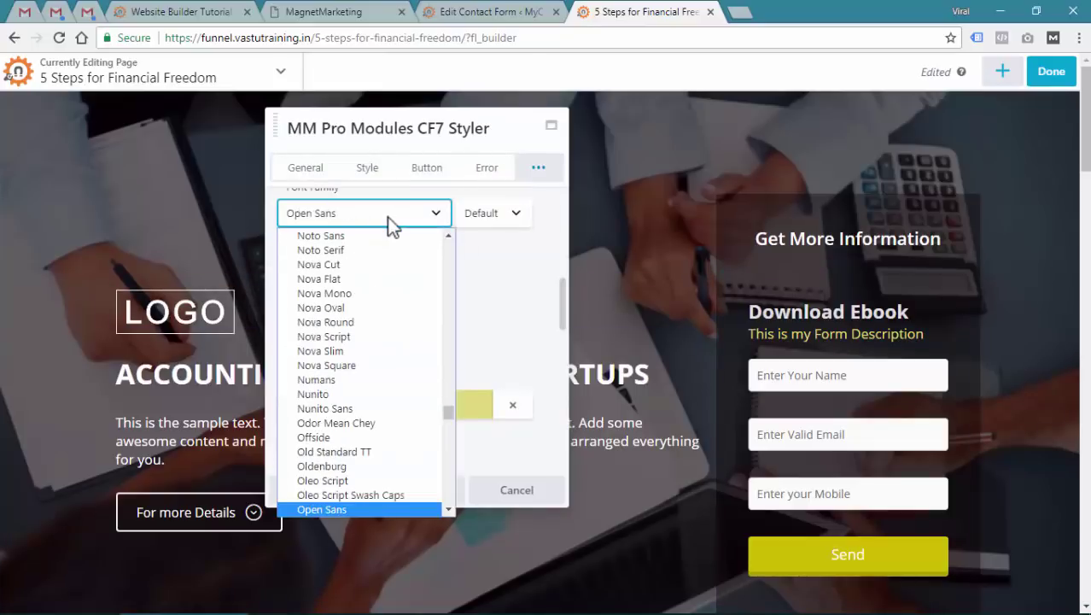
pyautogui.press('Return')
pyautogui.click(480, 219)
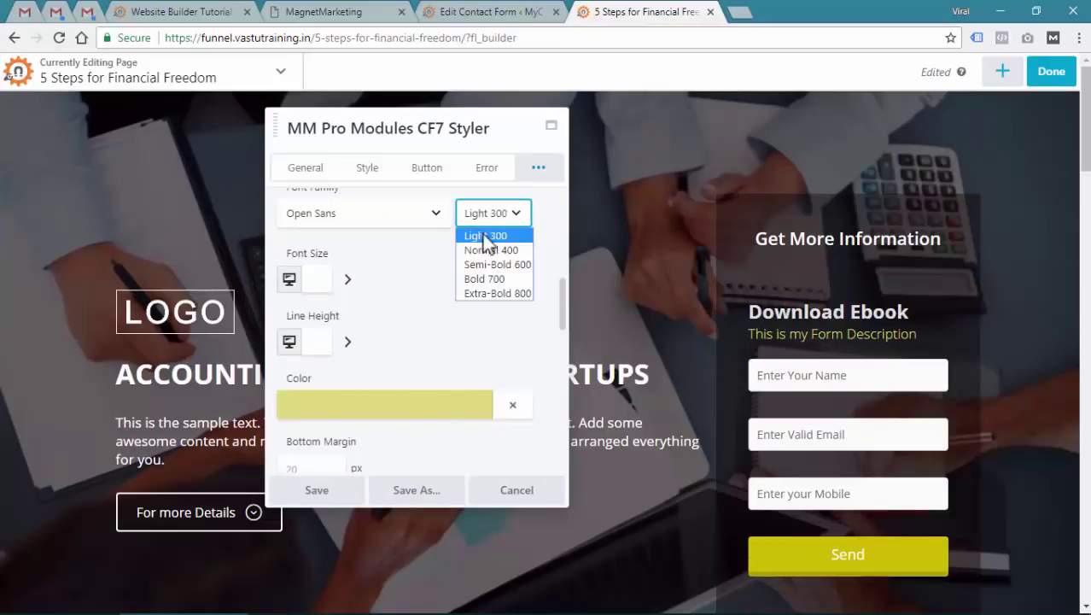
pyautogui.click(485, 278)
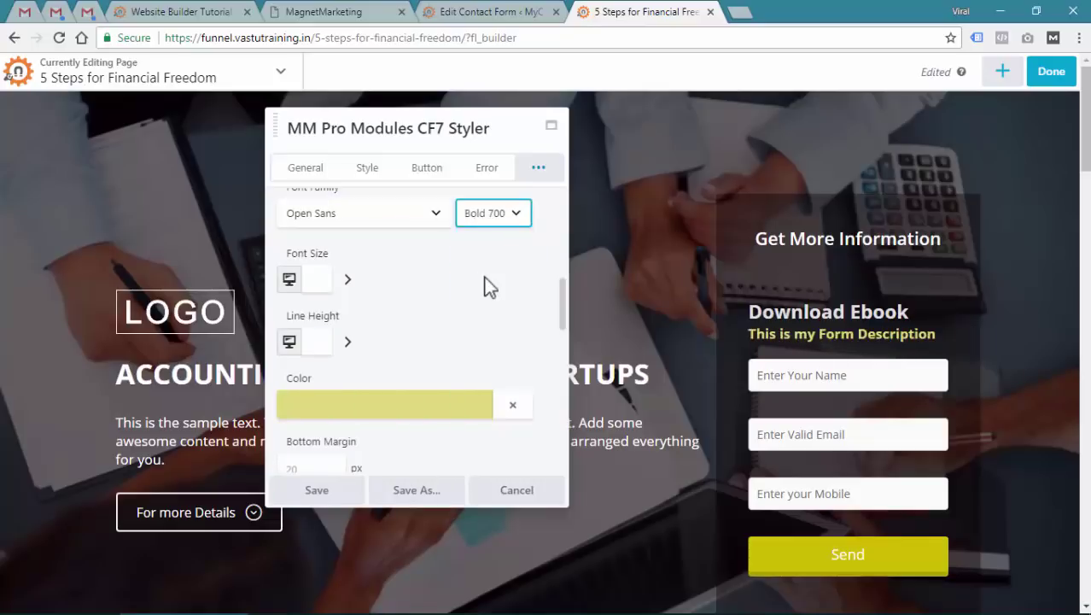
# Set the input fields' font size to 17
pyautogui.scroll(-3, 487, 286)
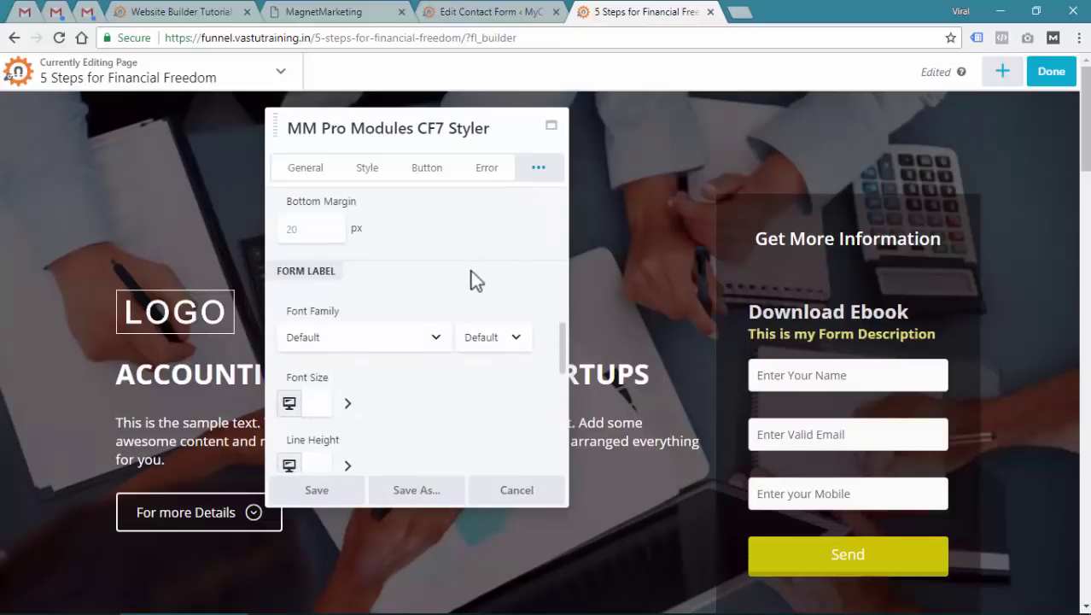
pyautogui.scroll(-1, 342, 286)
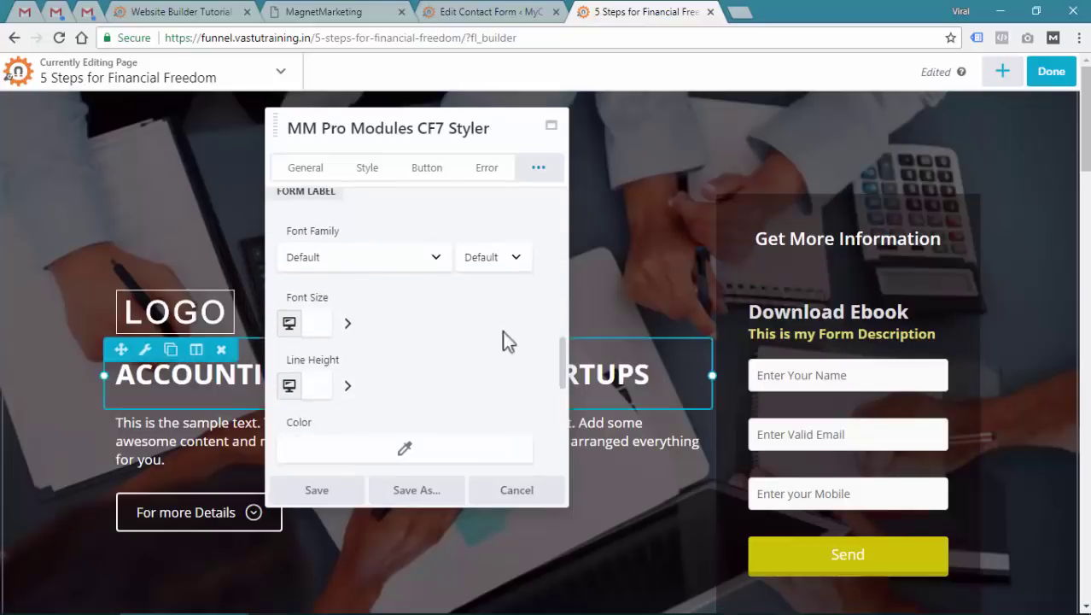
pyautogui.scroll(-1, 427, 324)
pyautogui.scroll(-3, 427, 322)
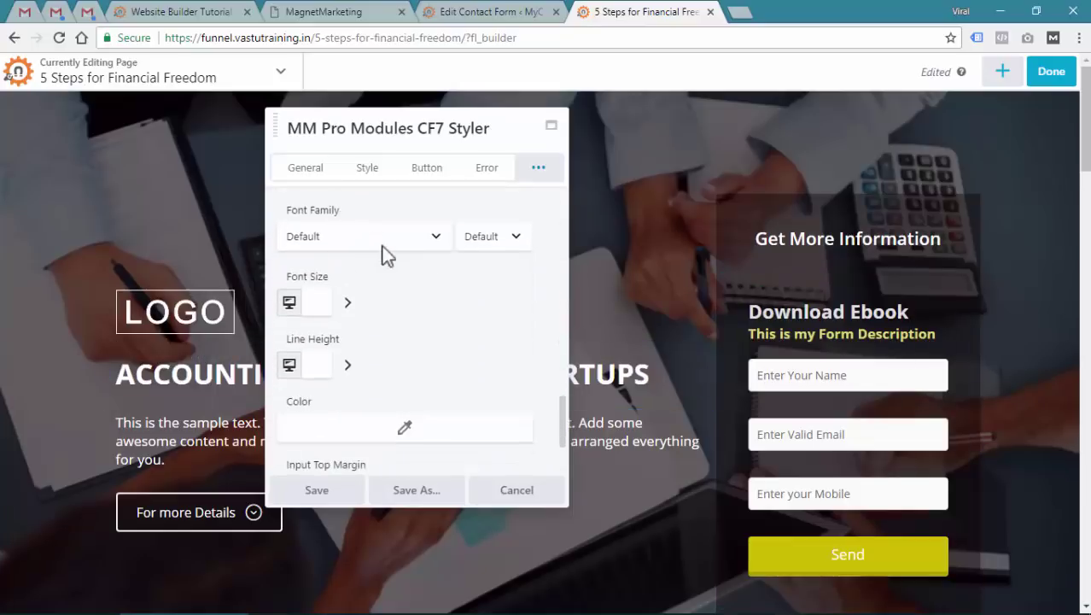
pyautogui.moveTo(780, 378)
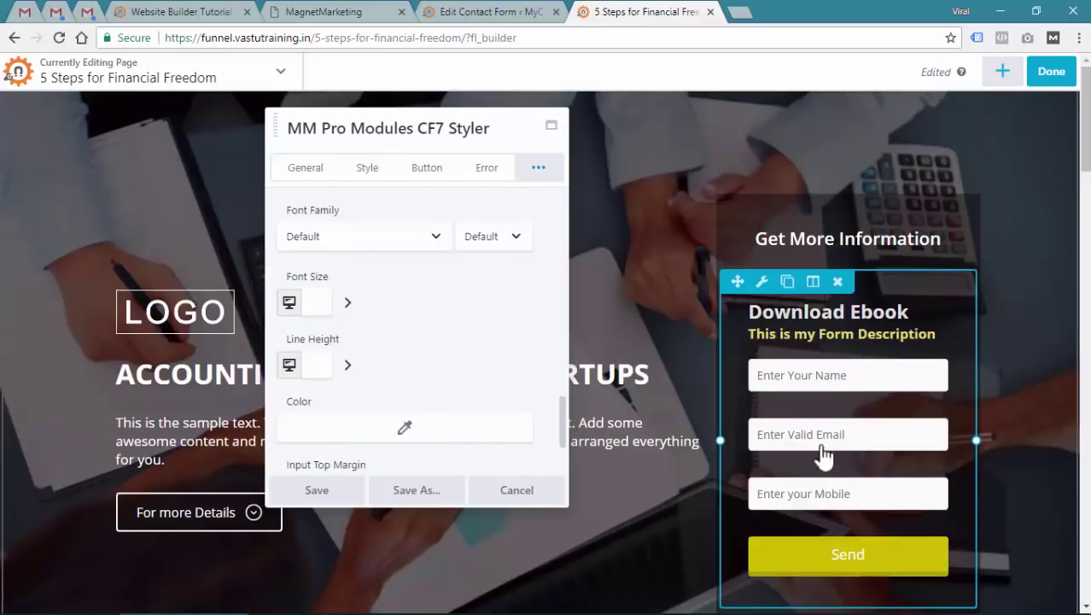
pyautogui.click(318, 301)
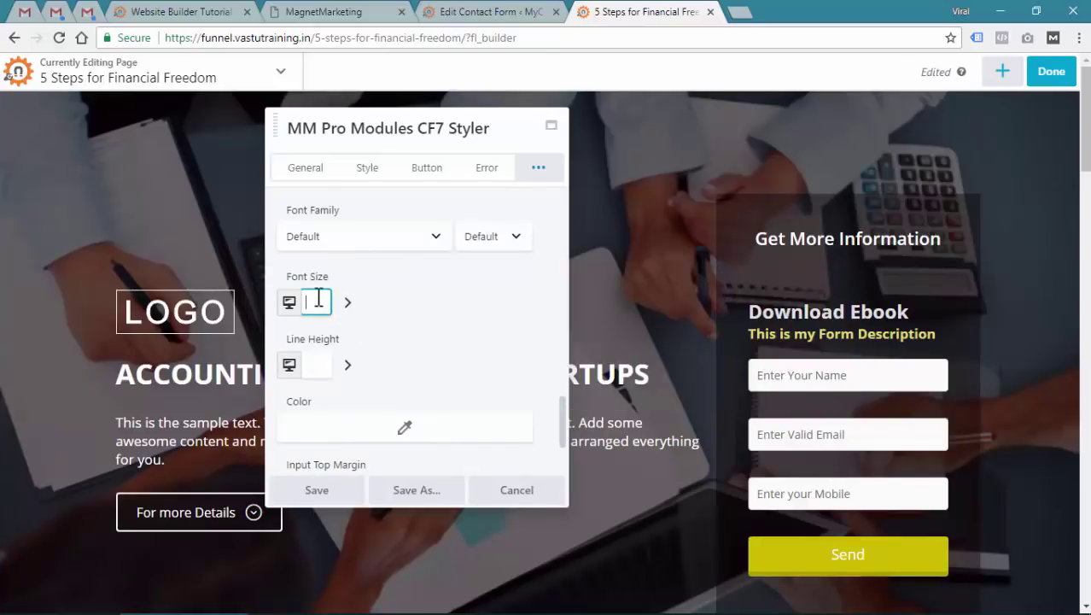
pyautogui.write('17')
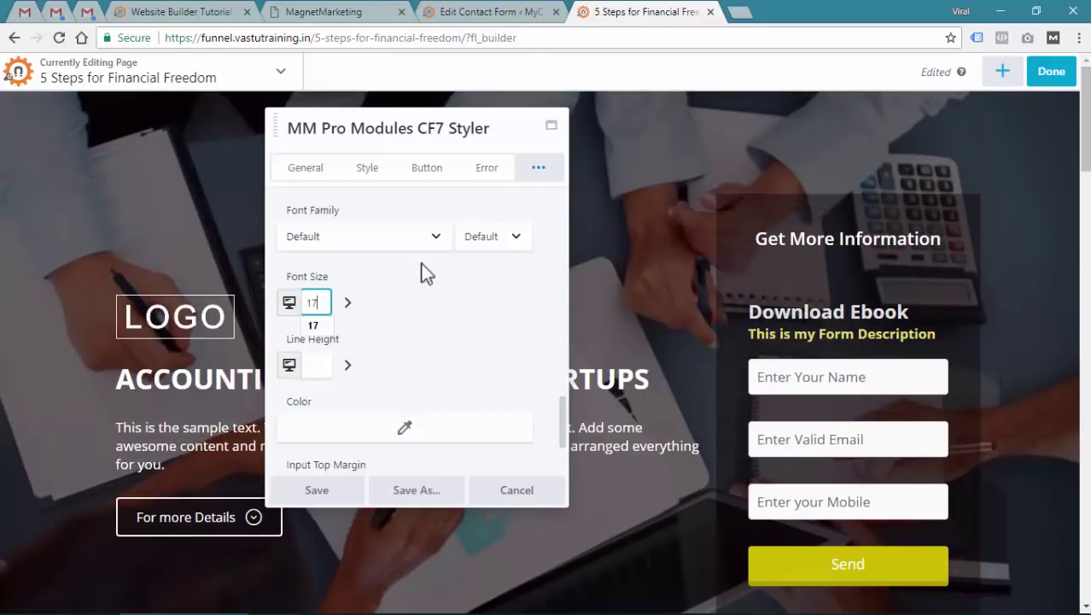
pyautogui.scroll(-1, 425, 298)
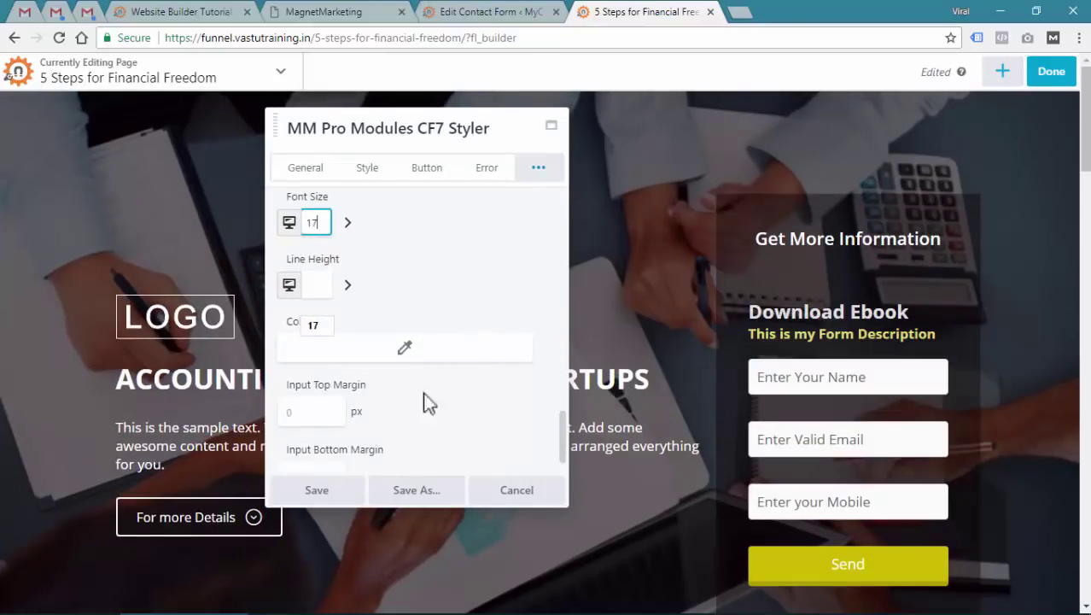
pyautogui.scroll(-1, 424, 397)
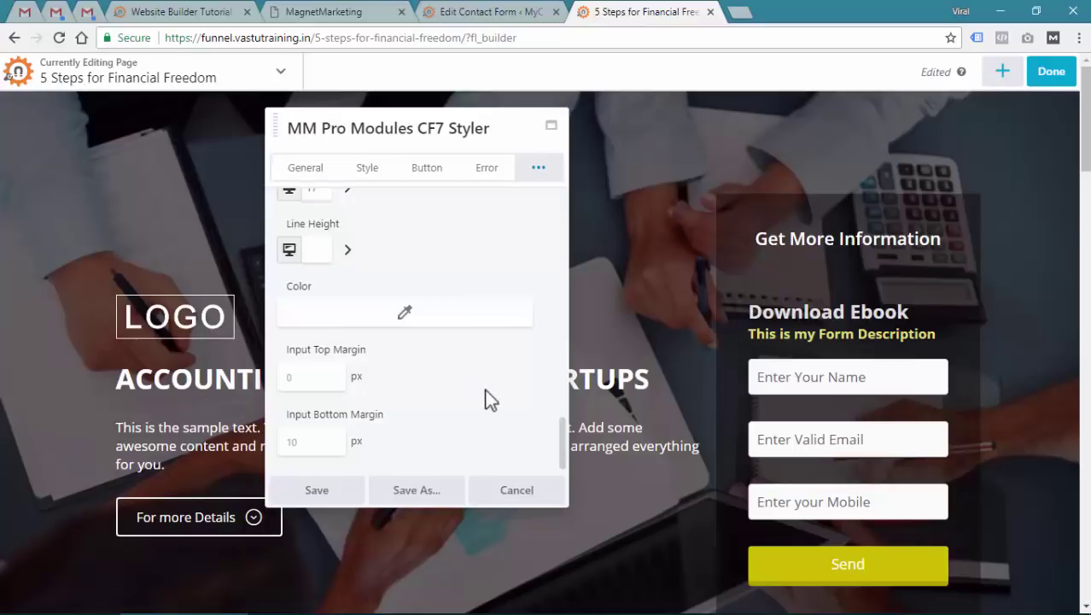
# Save the CF7 Styler settings and delete the Get More Information heading
pyautogui.click(323, 495)
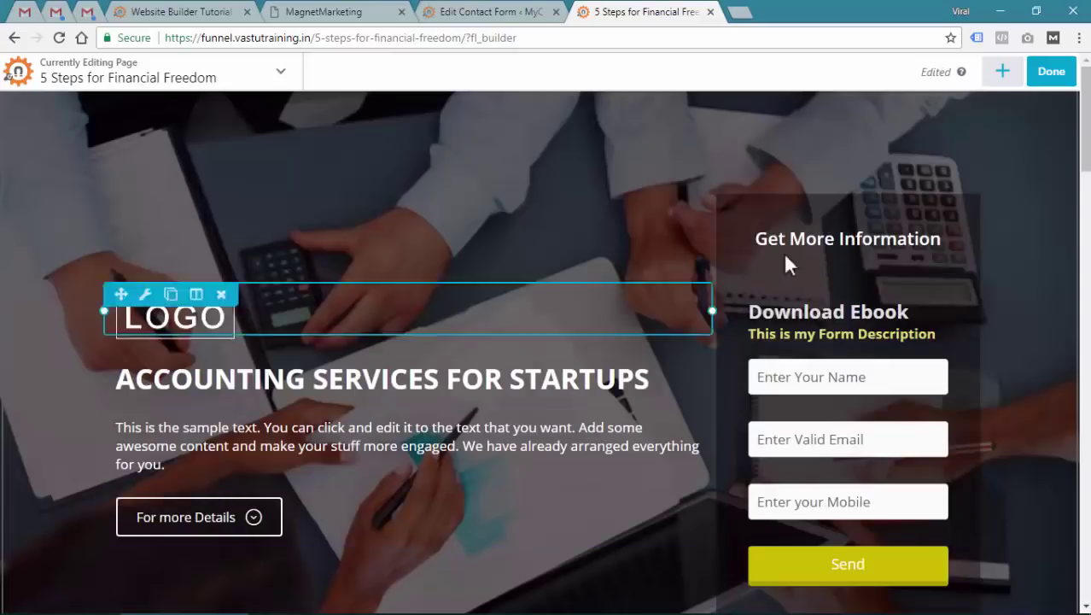
pyautogui.click(838, 225)
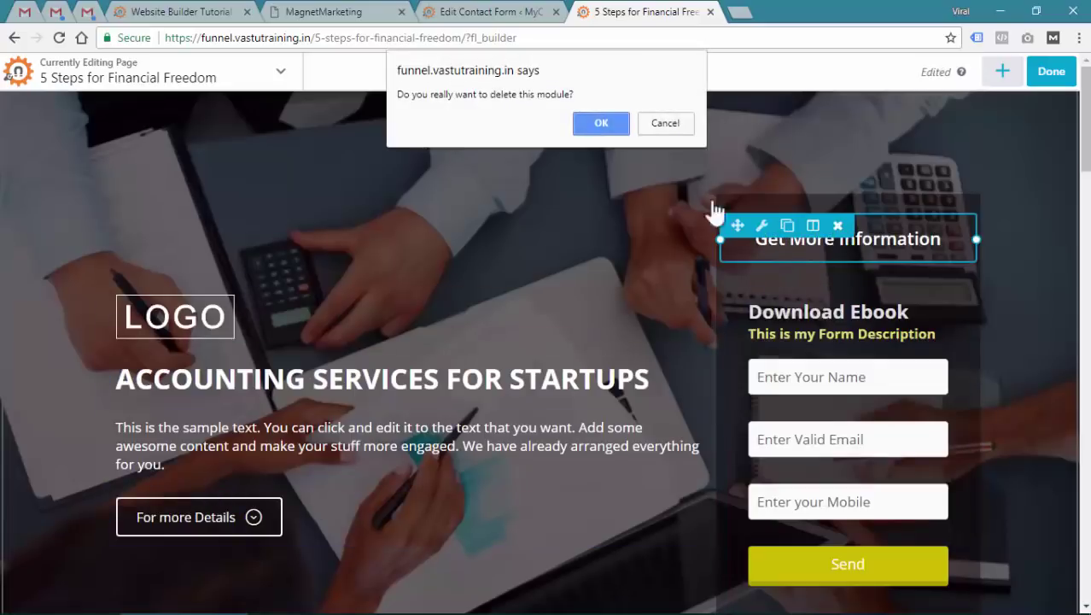
pyautogui.click(601, 124)
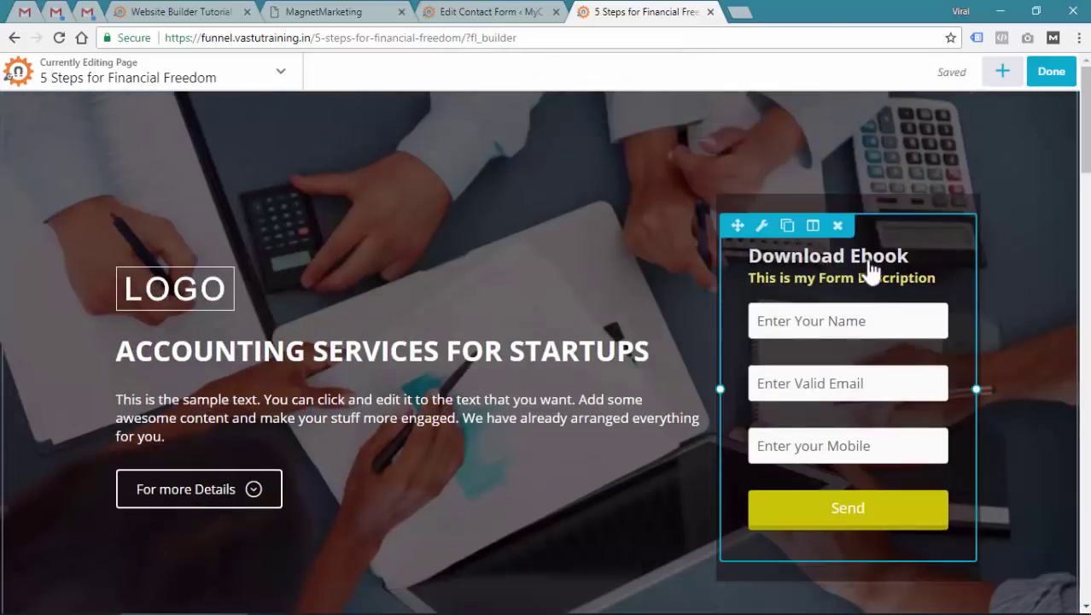
# Publish the page, then bring up the Contact Form 7 forms list
pyautogui.click(1056, 75)
pyautogui.click(986, 75)
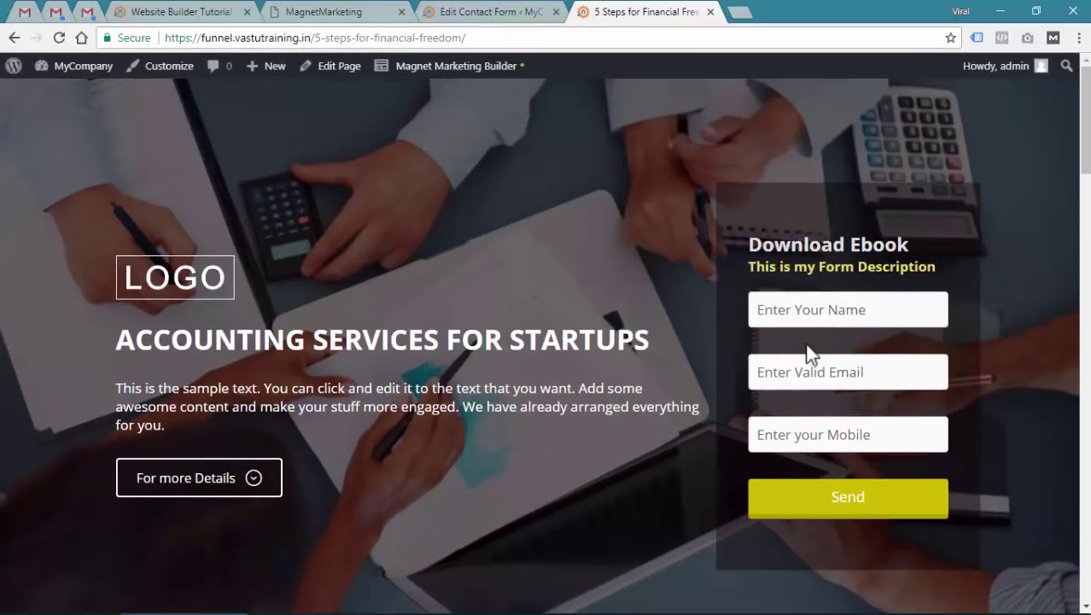
pyautogui.click(494, 10)
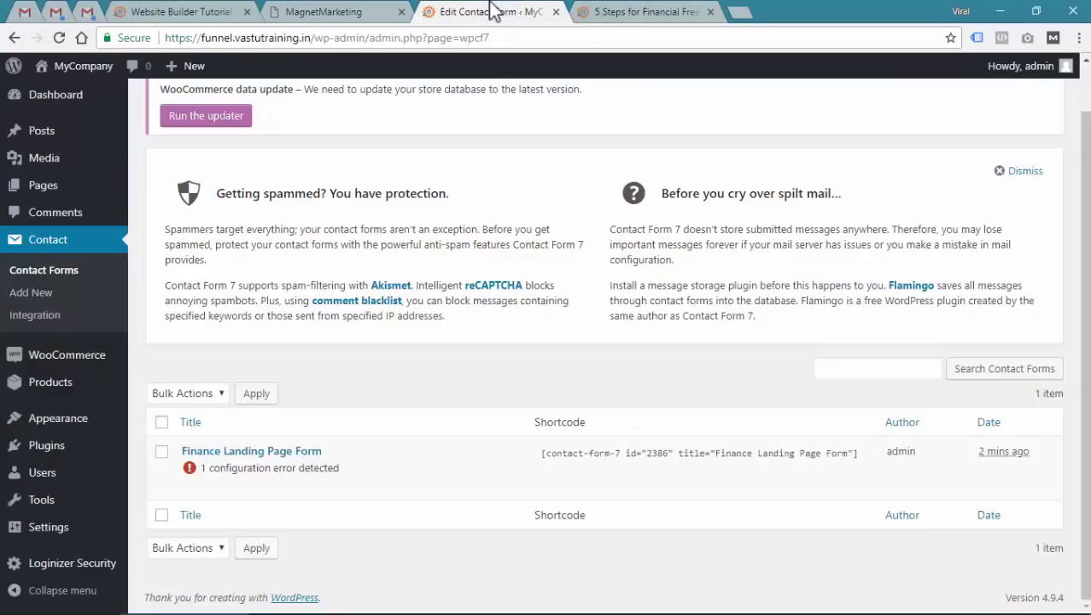
# In Finance Landing Page Form, add a lead-subject text field with placeholder 'Subject' after lead-mobile
pyautogui.click(190, 487)
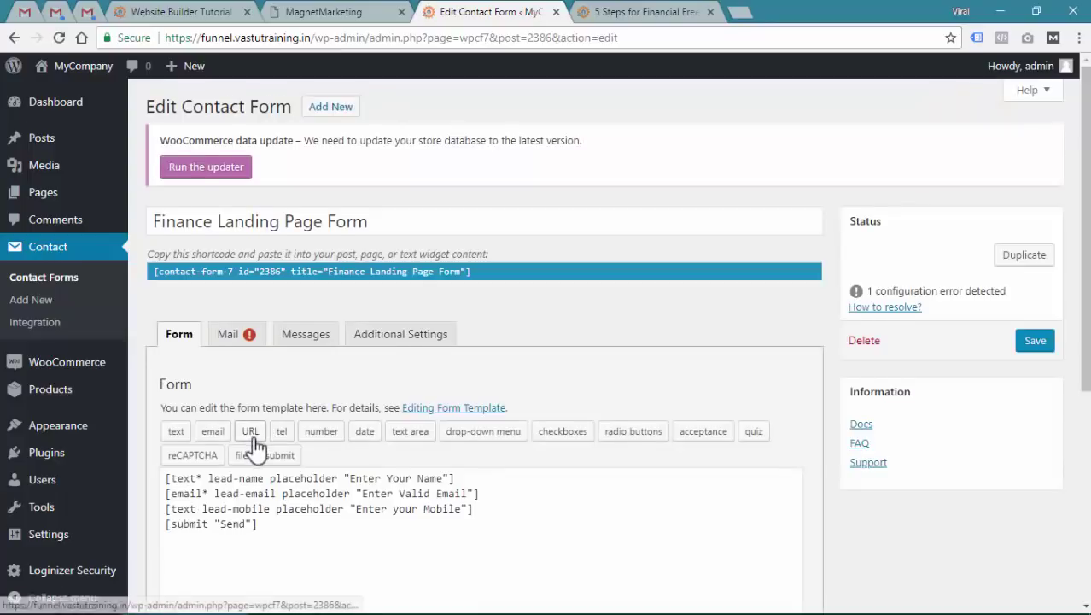
pyautogui.scroll(-1, 254, 449)
pyautogui.click(484, 428)
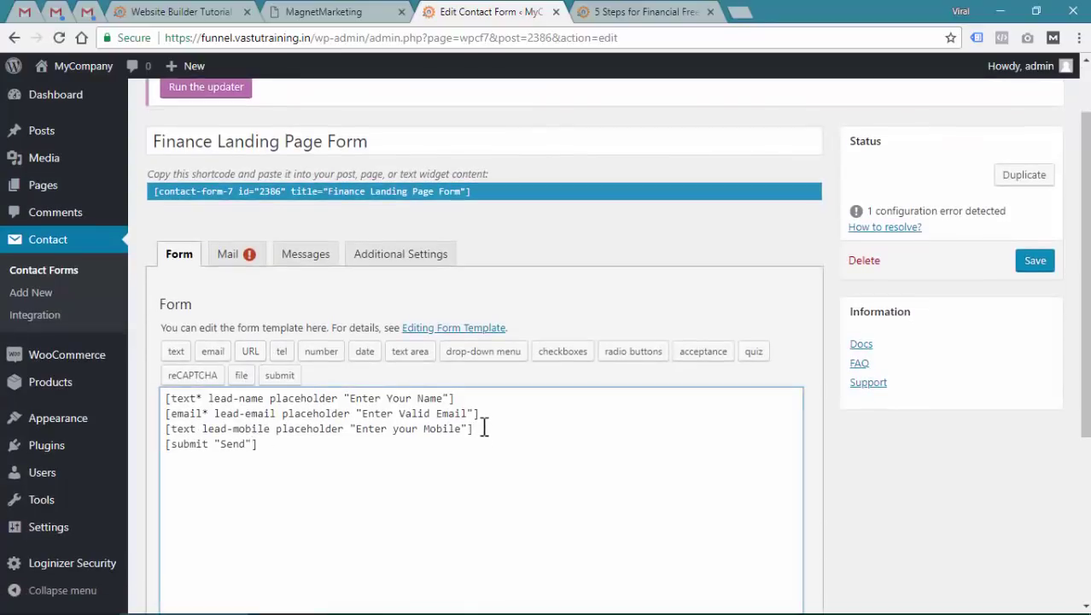
pyautogui.press('Return')
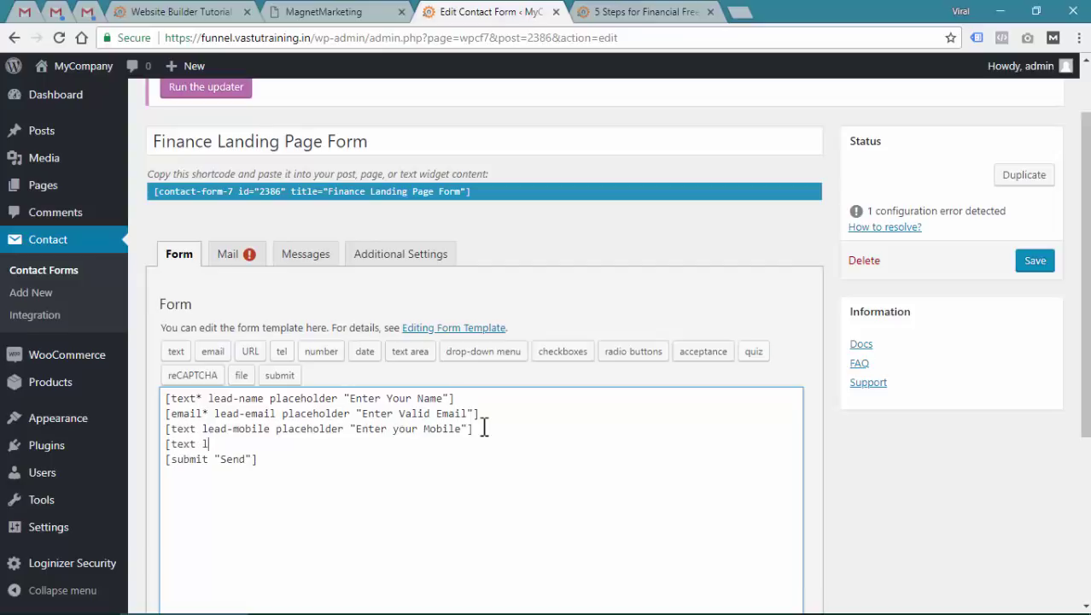
pyautogui.write('ead-su')
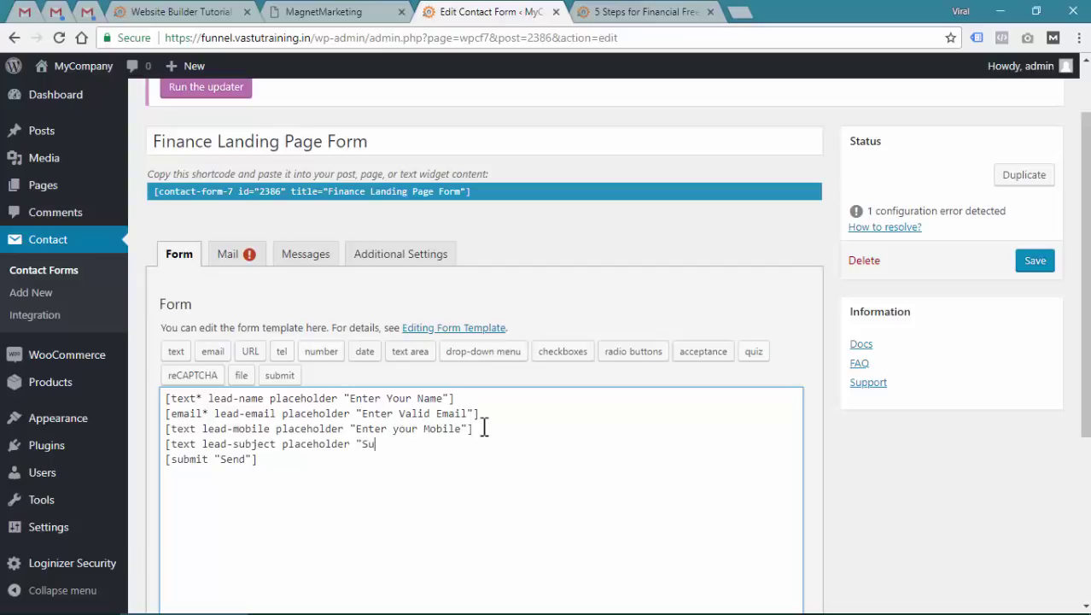
pyautogui.write('bject')
pyautogui.press('Return')
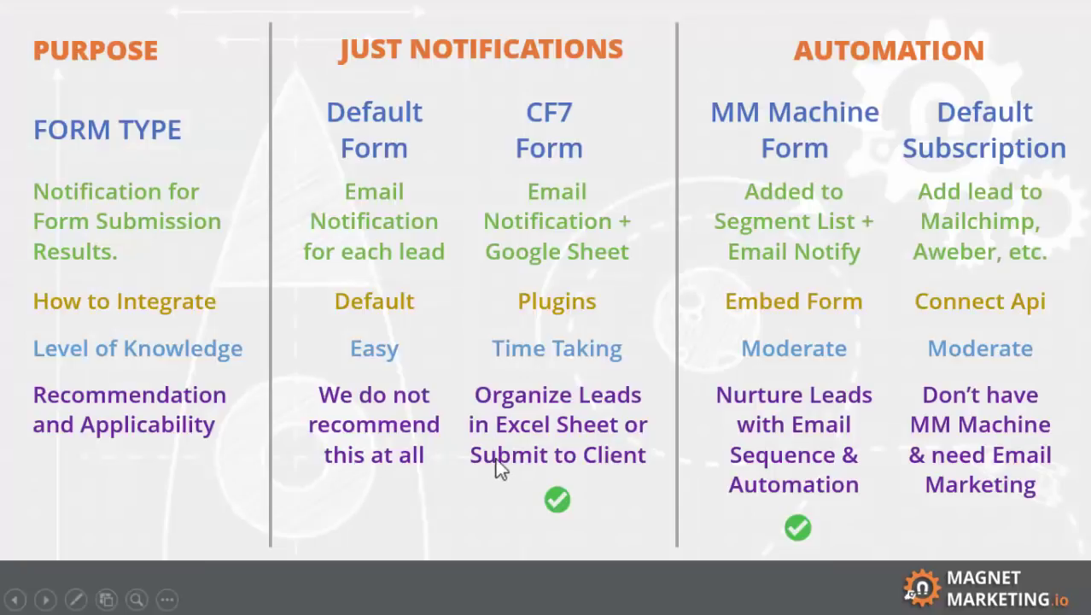
# Advance past the slide and return to the '5 Steps for Financial Freedom' page in the browser
pyautogui.click(501, 468)
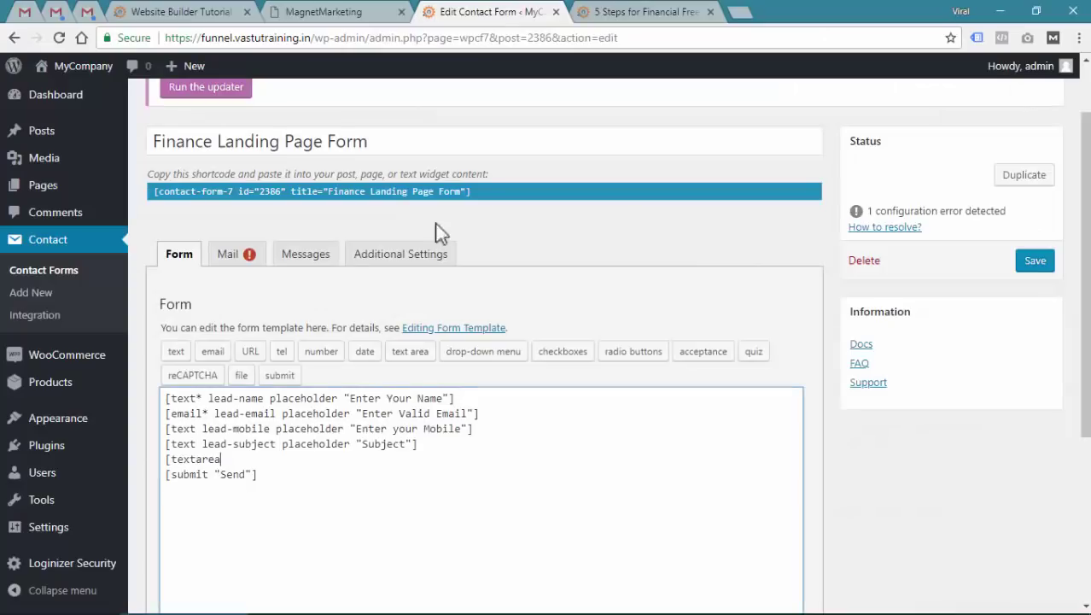
pyautogui.click(638, 12)
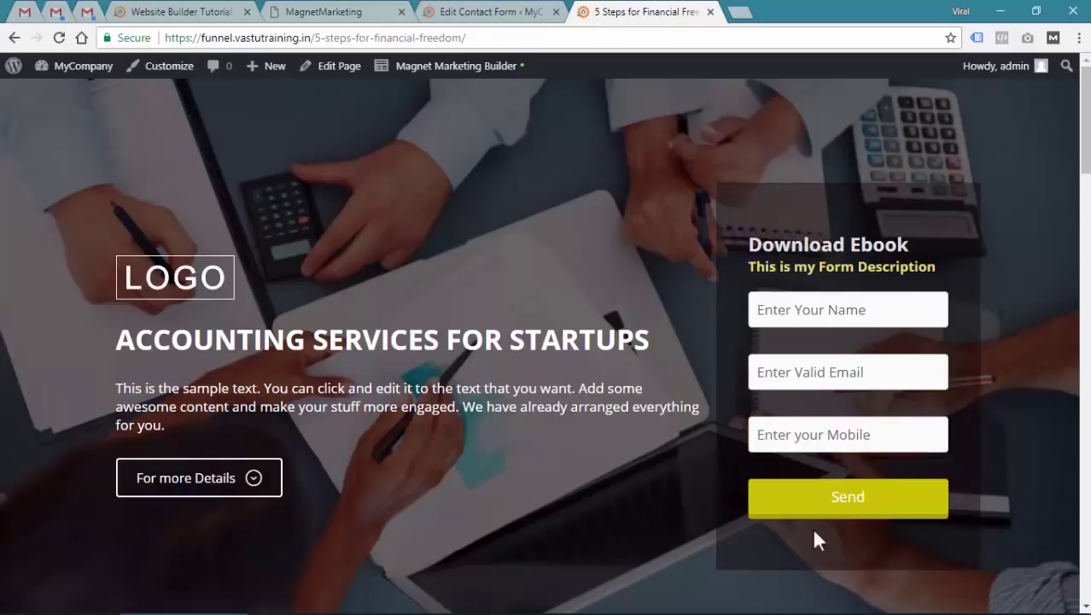
# Change the message textarea placeholder to 'Enter your Query'
pyautogui.click(513, 12)
pyautogui.scroll(-1, 273, 427)
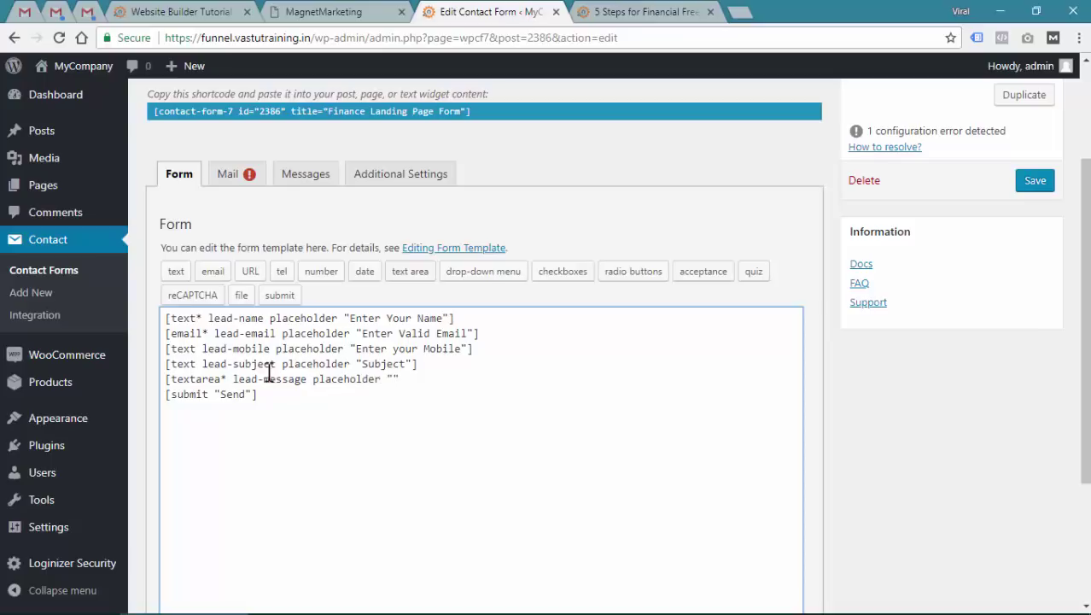
pyautogui.write('our Message')
pyautogui.hotkey('ctrl', 'shift', 'Left')
pyautogui.write('Query')
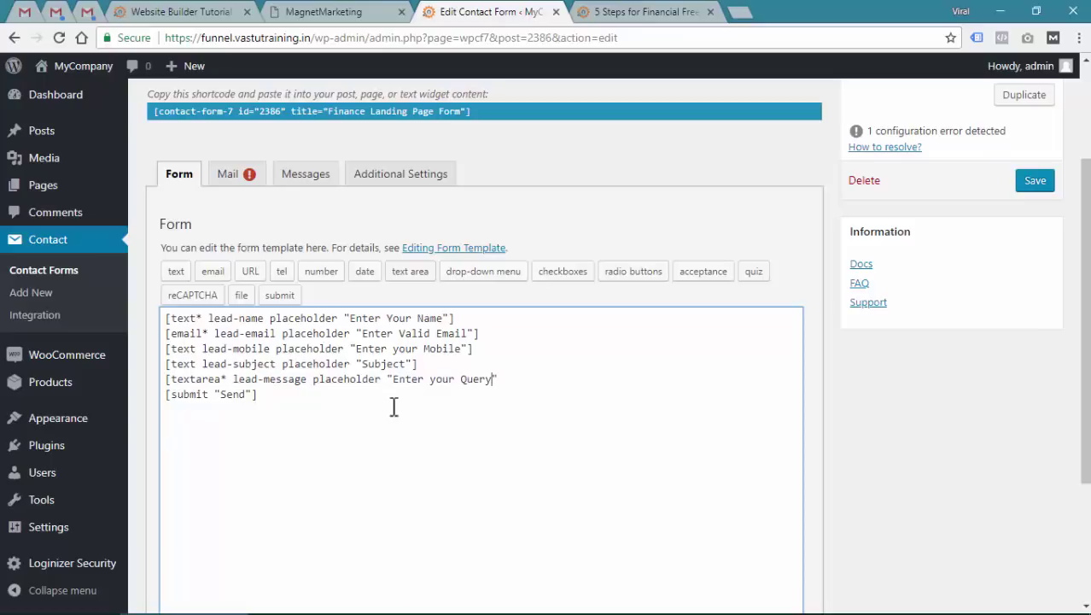
pyautogui.moveTo(394, 381); pyautogui.dragTo(503, 381)
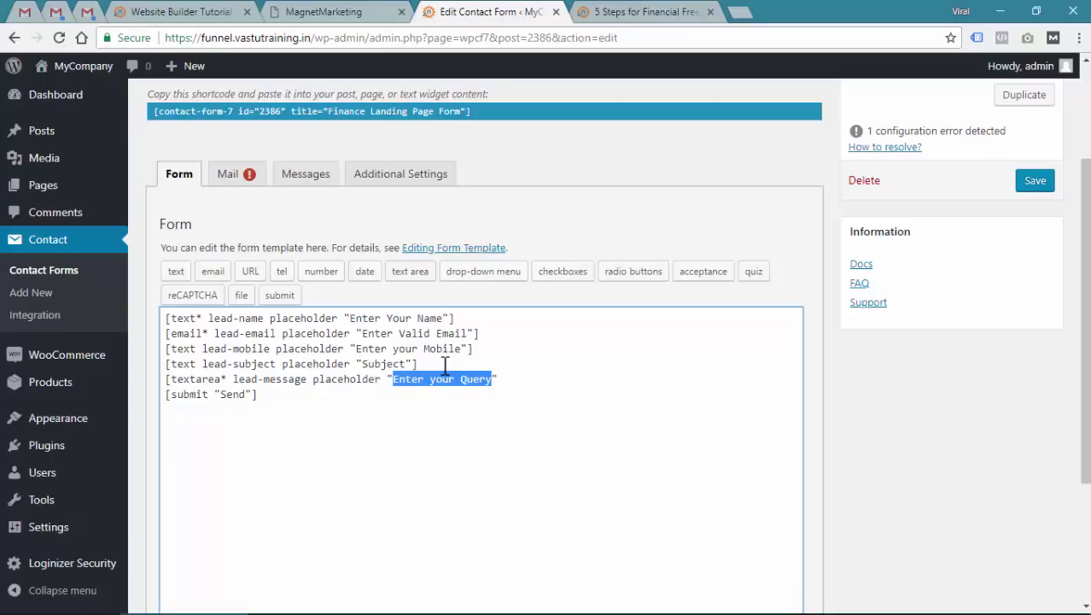
pyautogui.click(260, 394)
# Rename the submit button from 'Send' to 'Get in Touch' and save the form
pyautogui.doubleClick(238, 395)
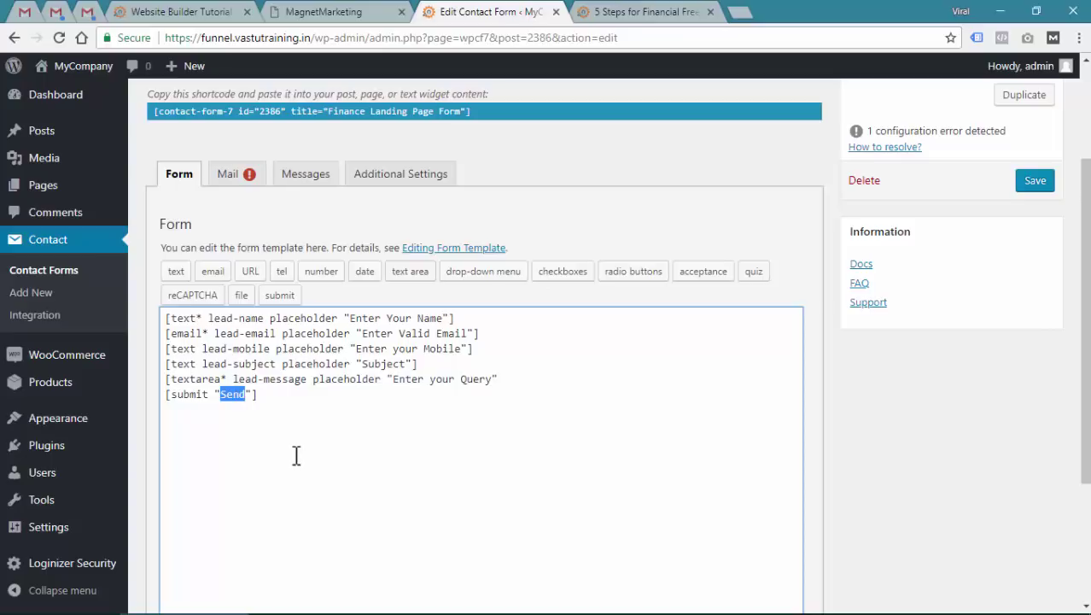
pyautogui.write('Con')
pyautogui.press('BackSpace')
pyautogui.press('BackSpace')
pyautogui.press('BackSpace')
pyautogui.write('Get in Touch')
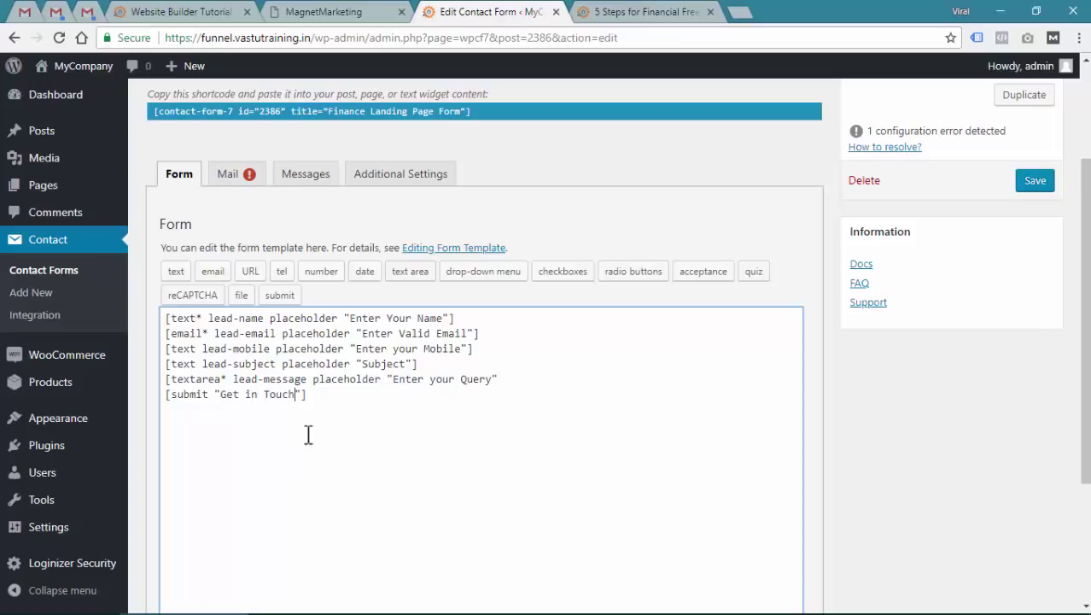
pyautogui.click(1037, 183)
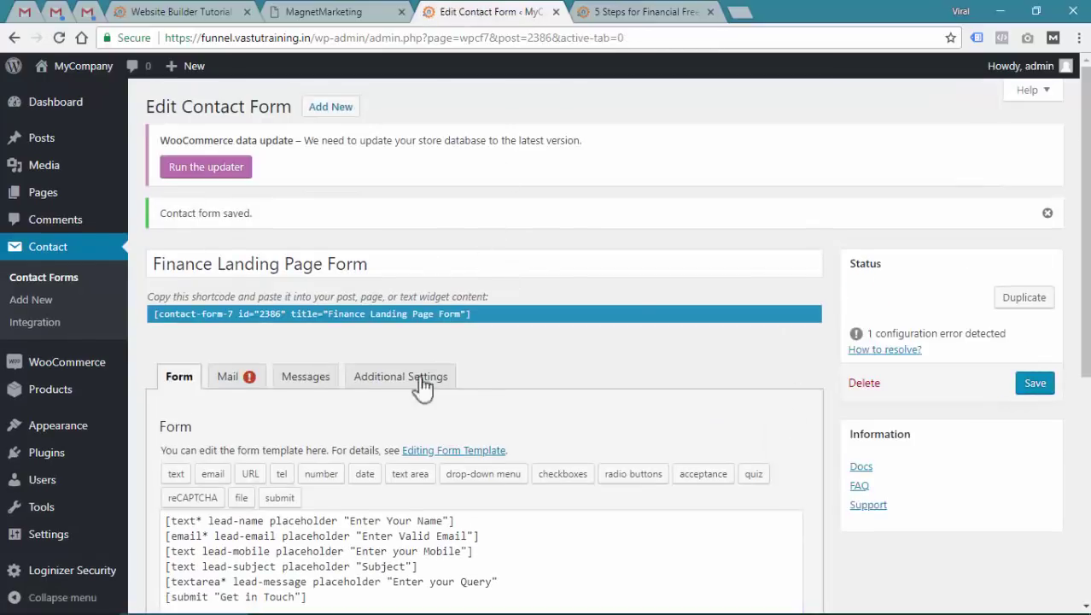
# Reload the finance landing page, scroll through the updated form, then return to the form editor
pyautogui.scroll(-3, 367, 427)
pyautogui.click(453, 409)
pyautogui.click(643, 11)
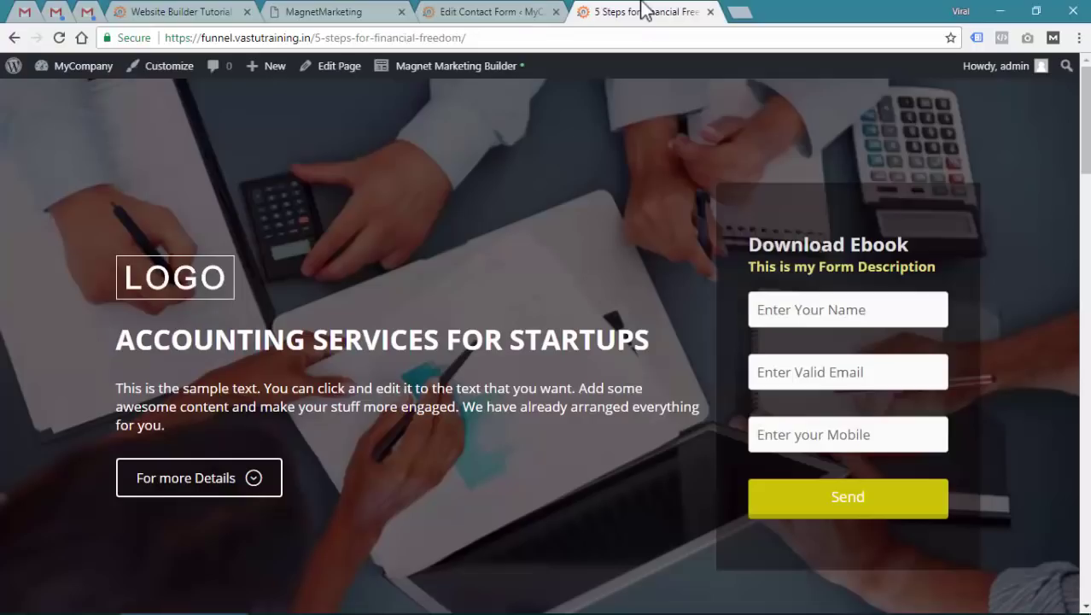
pyautogui.click(60, 39)
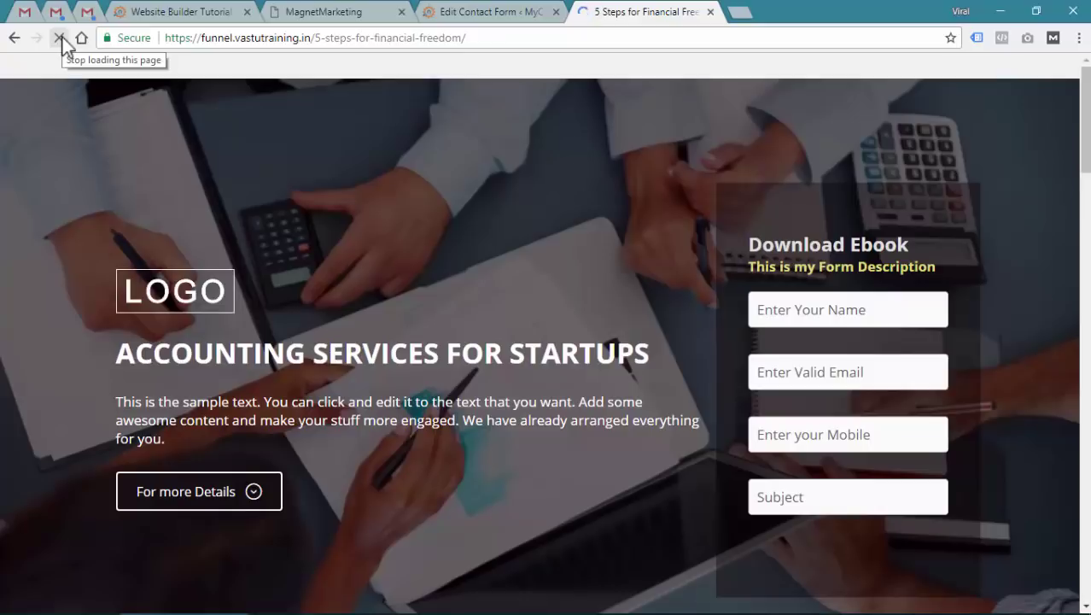
pyautogui.scroll(-2, 817, 504)
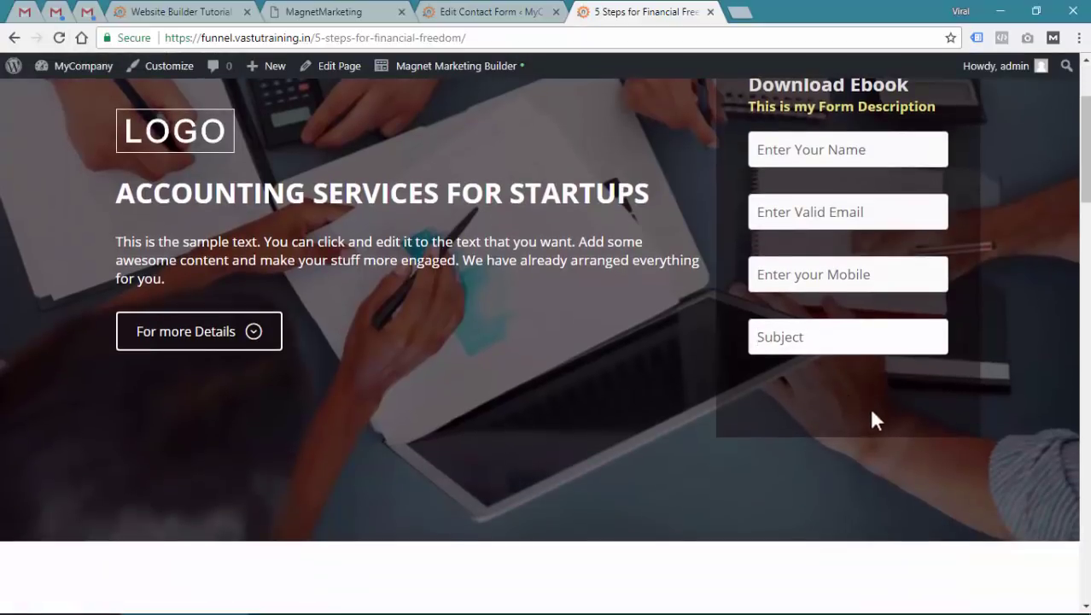
pyautogui.click(482, 12)
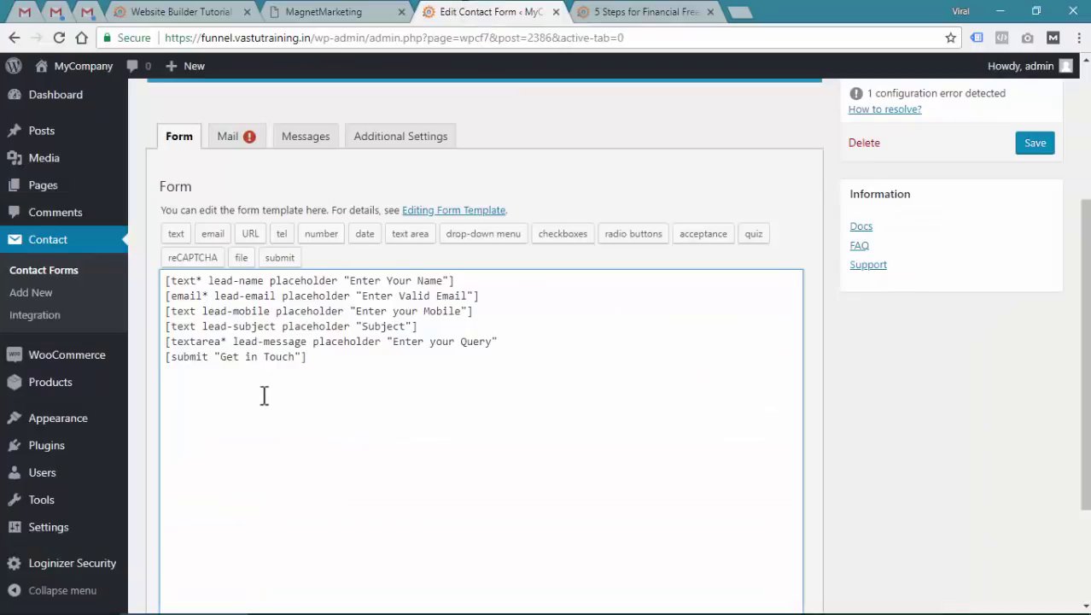
# Add the missing closing ']' to the 'Enter your Query' textarea tag and save the form
pyautogui.moveTo(172, 341); pyautogui.dragTo(207, 341)
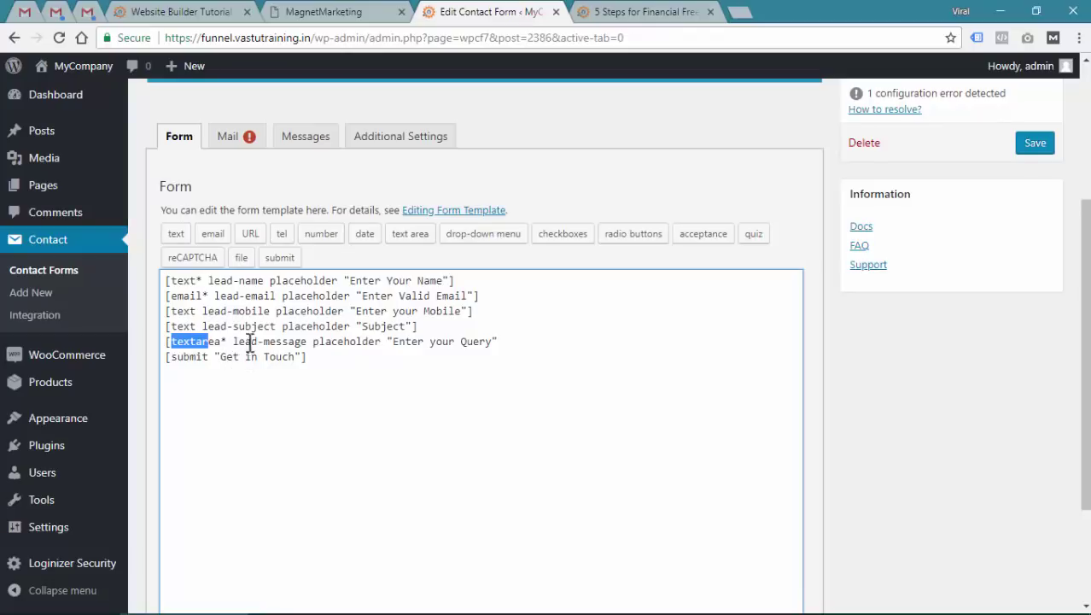
pyautogui.doubleClick(248, 341)
pyautogui.click(352, 384)
pyautogui.moveTo(334, 342); pyautogui.dragTo(354, 342)
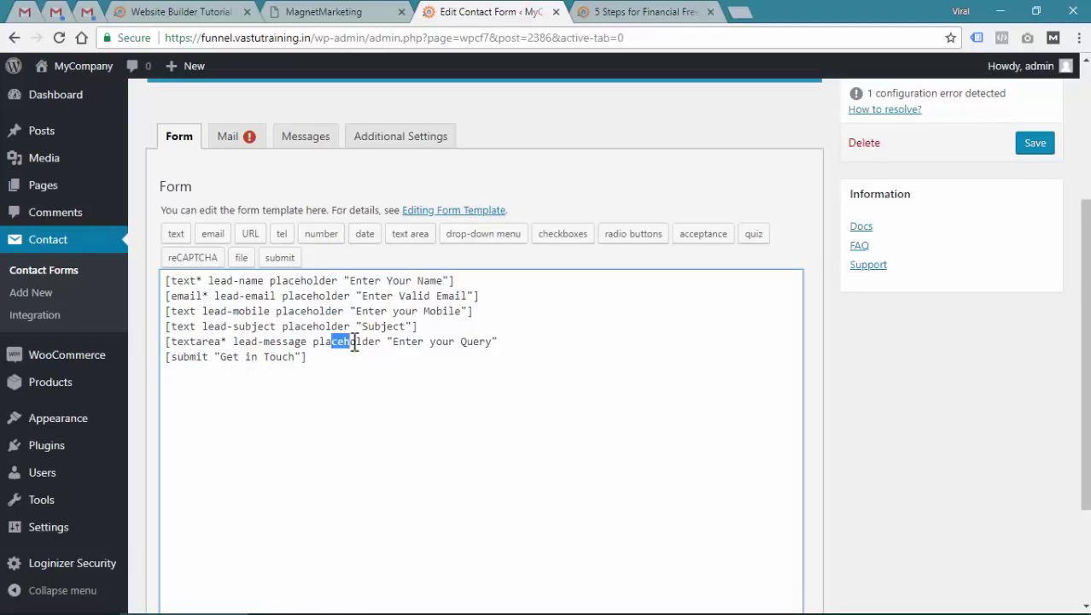
pyautogui.click(431, 365)
pyautogui.click(543, 346)
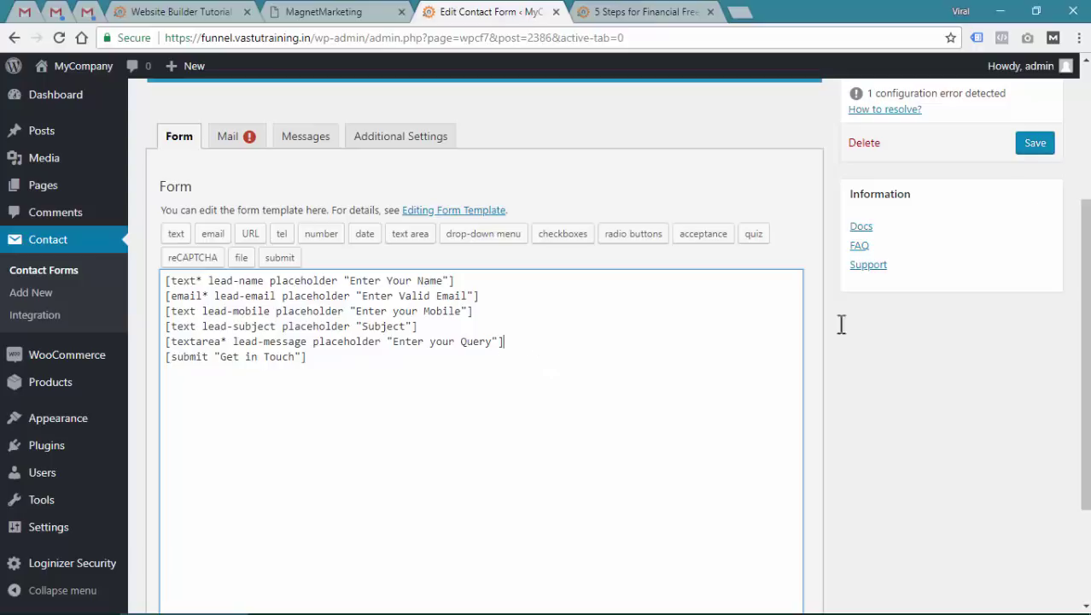
pyautogui.click(1035, 143)
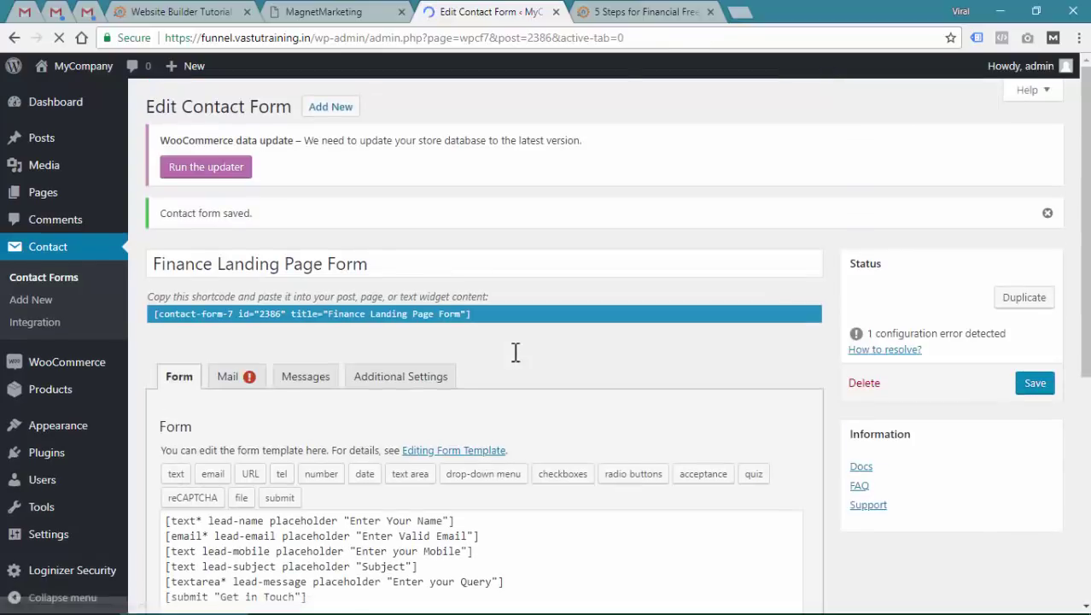
# Reload the landing page to confirm the Subject and Query fields, then open Magnet Marketing Builder
pyautogui.click(598, 10)
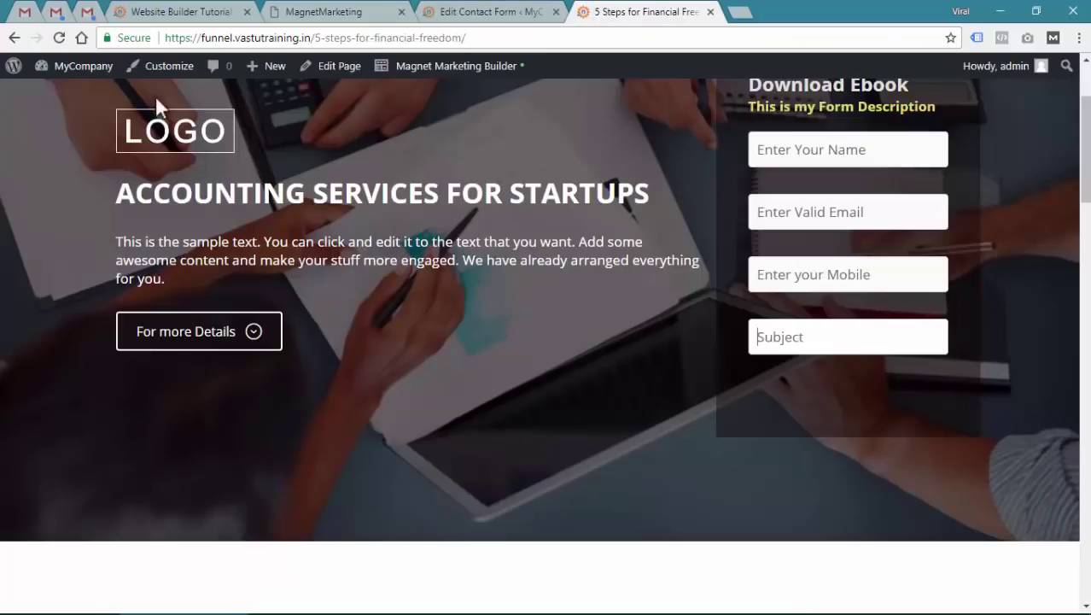
pyautogui.click(81, 37)
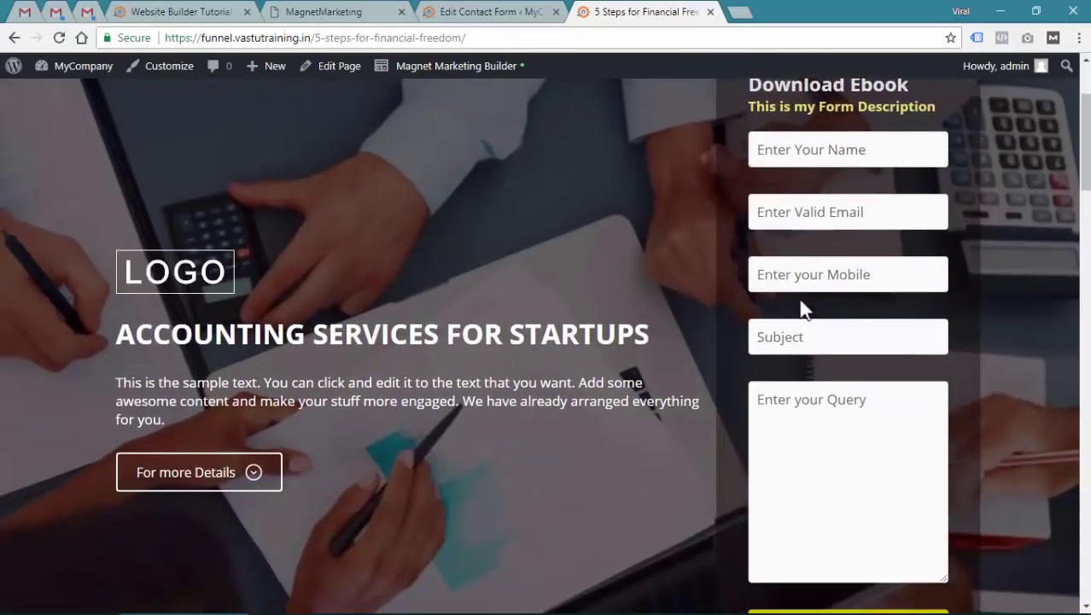
pyautogui.scroll(-2, 880, 333)
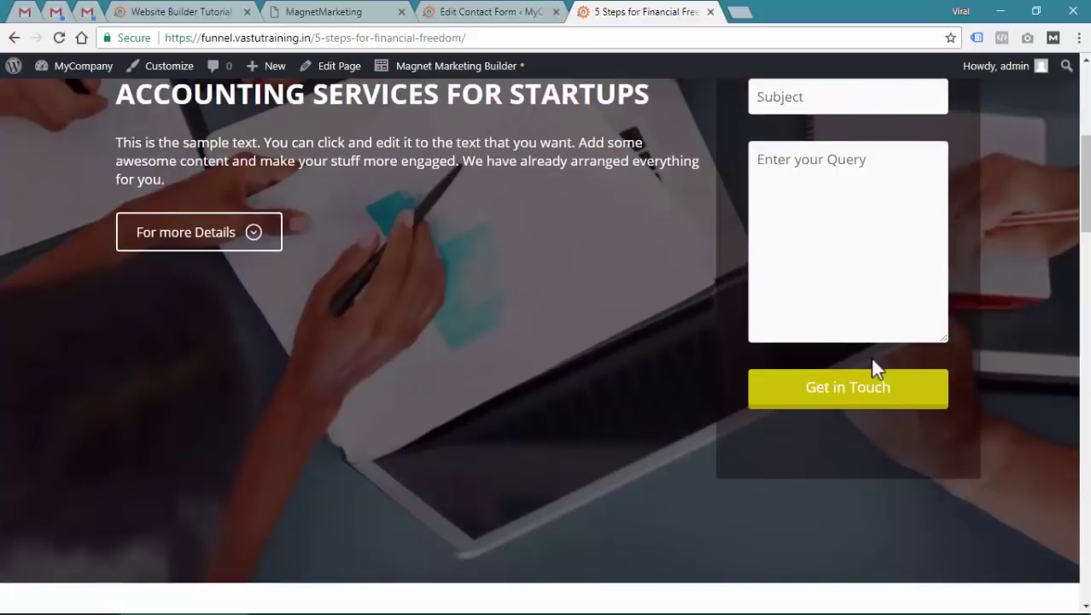
pyautogui.scroll(4, 867, 341)
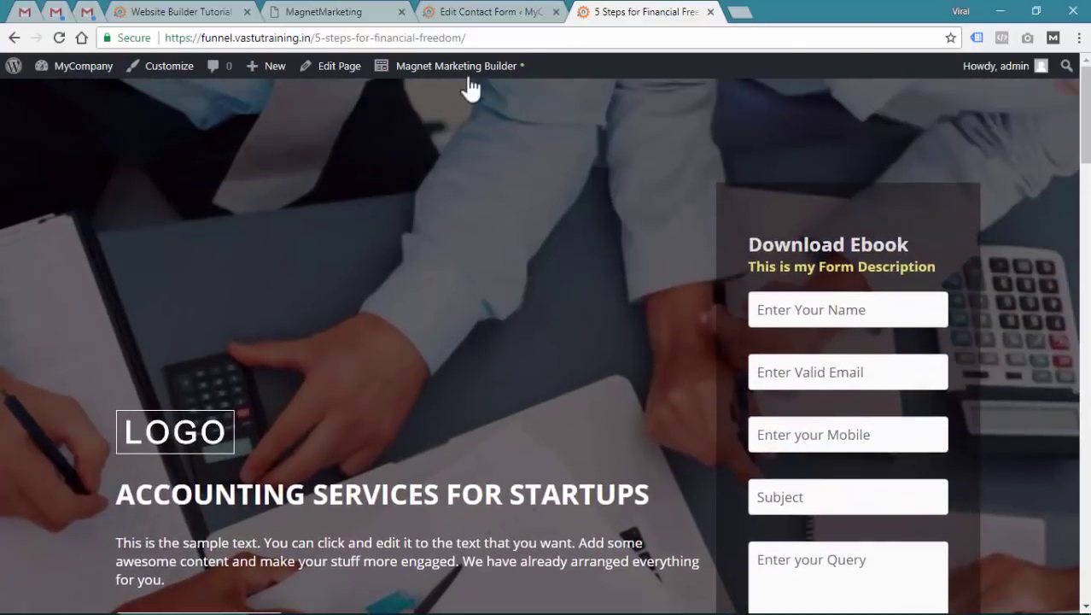
pyautogui.click(464, 82)
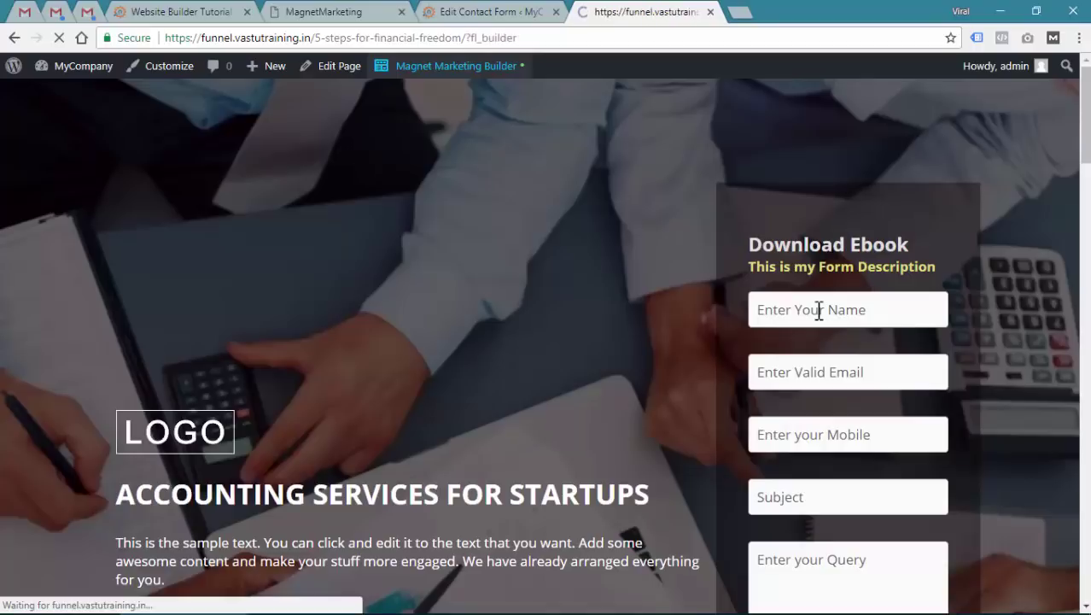
# Resize the form column to about 35% of the row, then mark editing done and publish the page
pyautogui.scroll(-1, 854, 314)
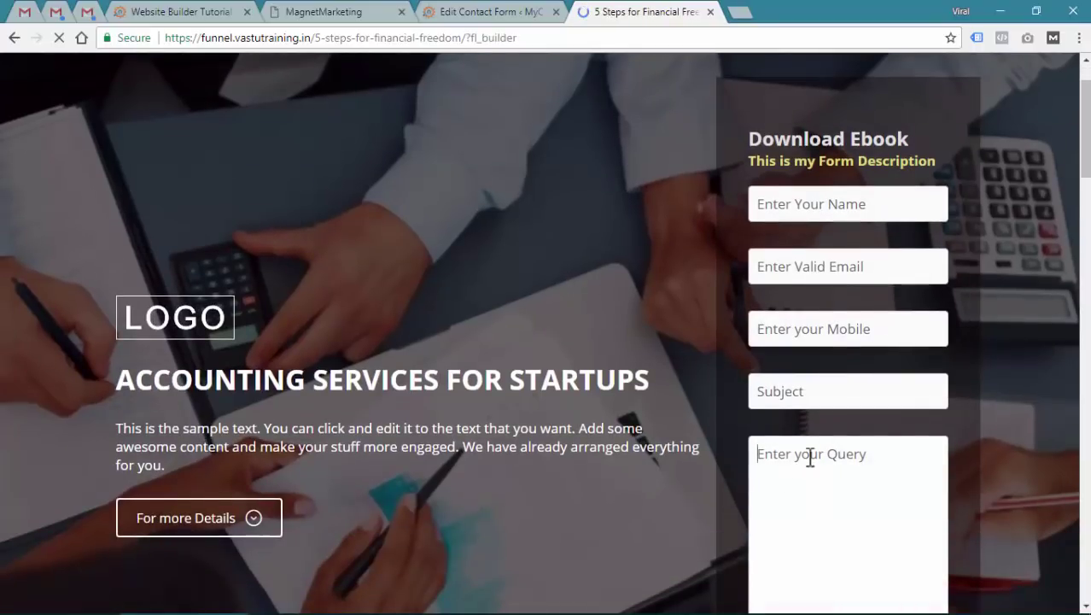
pyautogui.scroll(-2, 833, 397)
pyautogui.scroll(3, 891, 402)
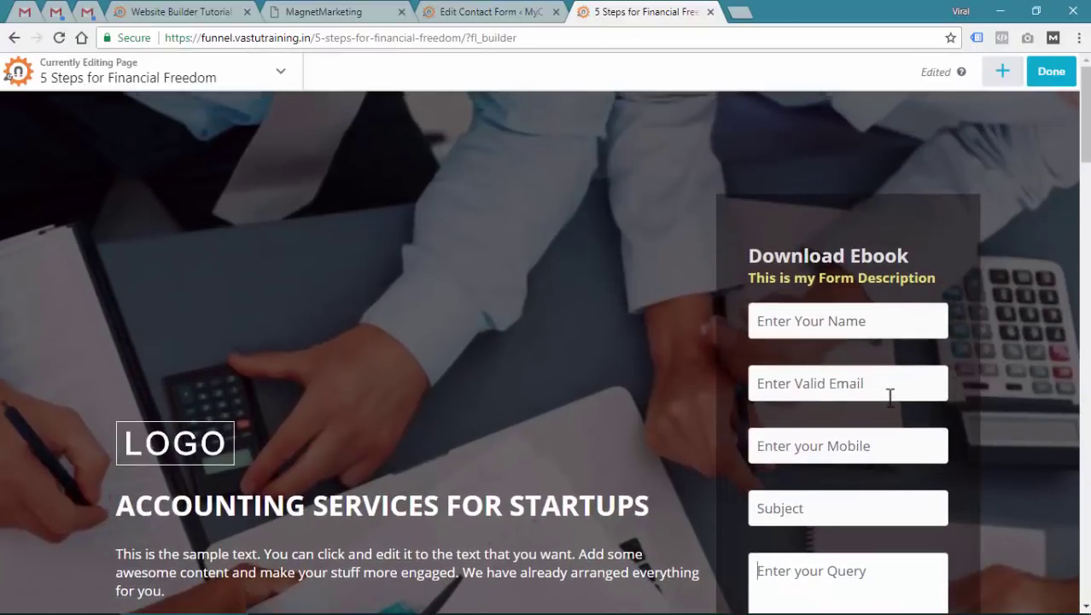
pyautogui.scroll(-2, 754, 346)
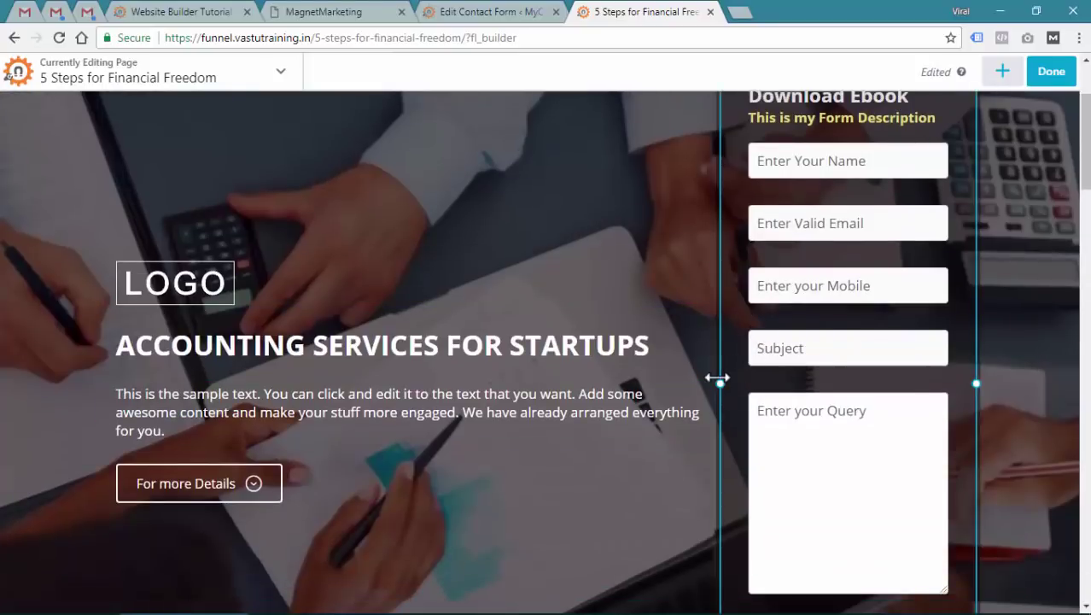
pyautogui.moveTo(647, 379); pyautogui.dragTo(390, 382)
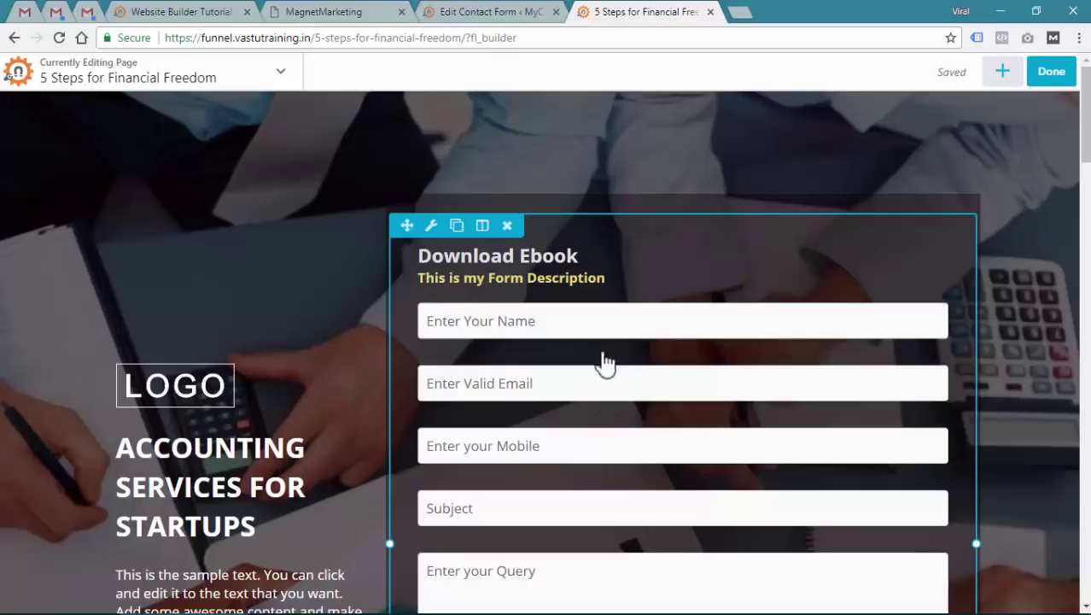
pyautogui.scroll(-1, 651, 334)
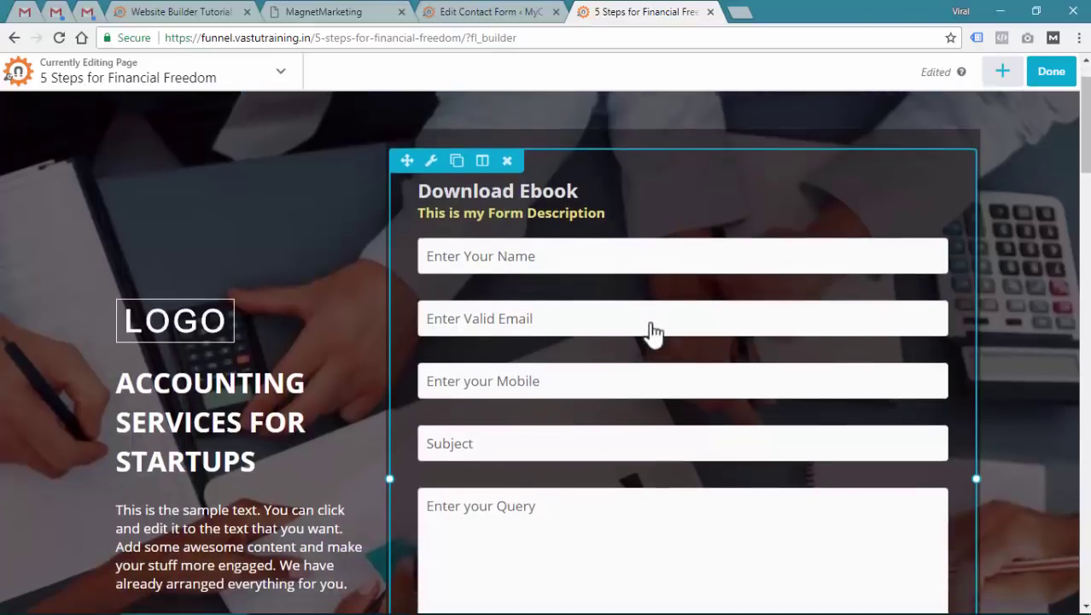
pyautogui.scroll(-2, 560, 292)
pyautogui.scroll(3, 638, 391)
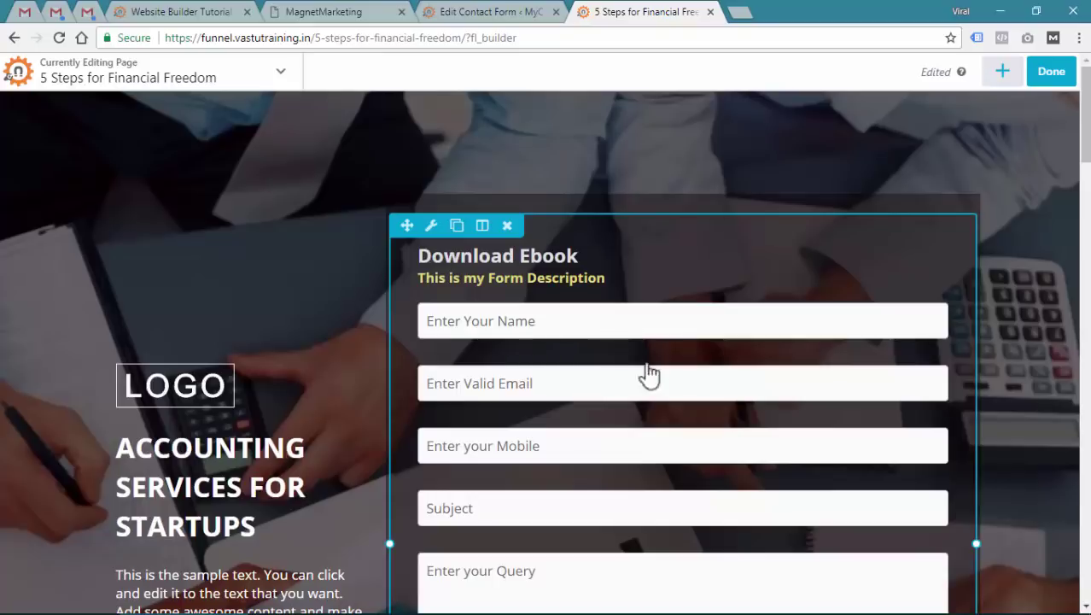
pyautogui.moveTo(393, 545); pyautogui.dragTo(674, 498)
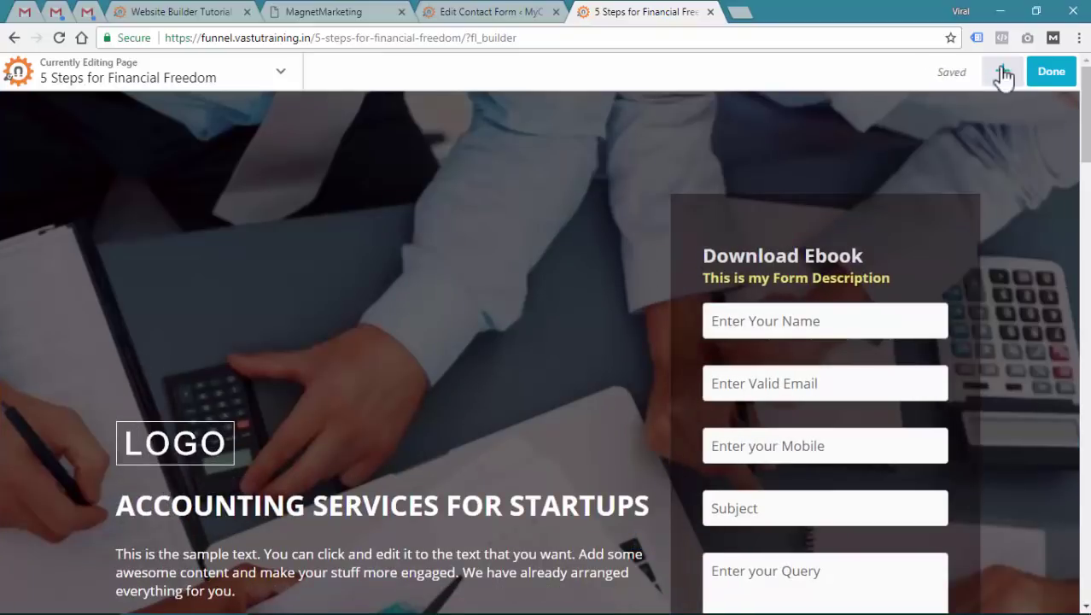
pyautogui.click(1033, 79)
pyautogui.click(995, 81)
pyautogui.click(504, 11)
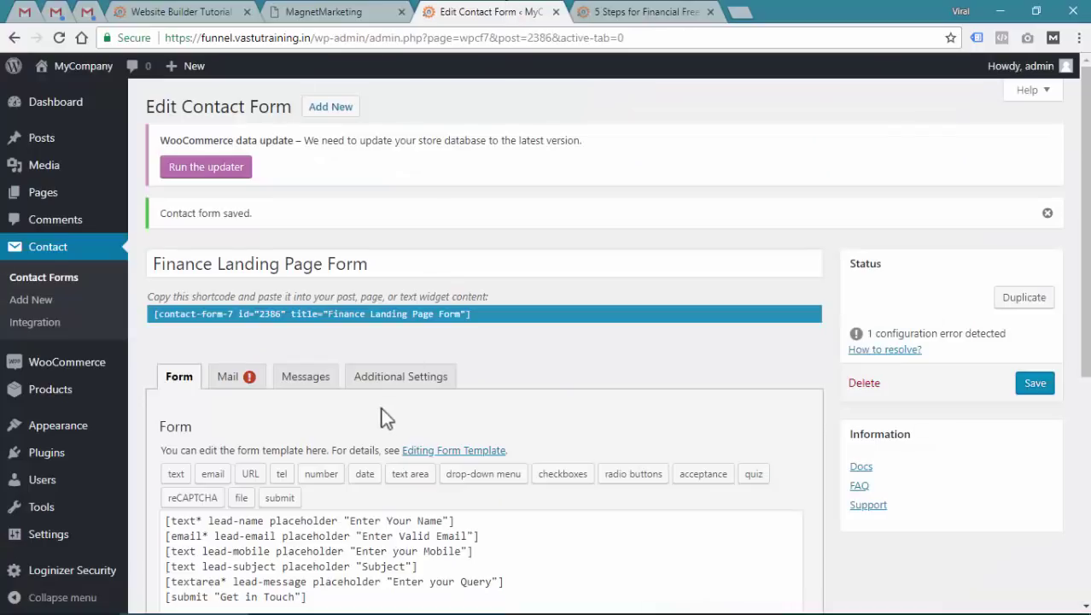
pyautogui.scroll(-1, 376, 415)
pyautogui.moveTo(517, 420); pyautogui.dragTo(167, 414)
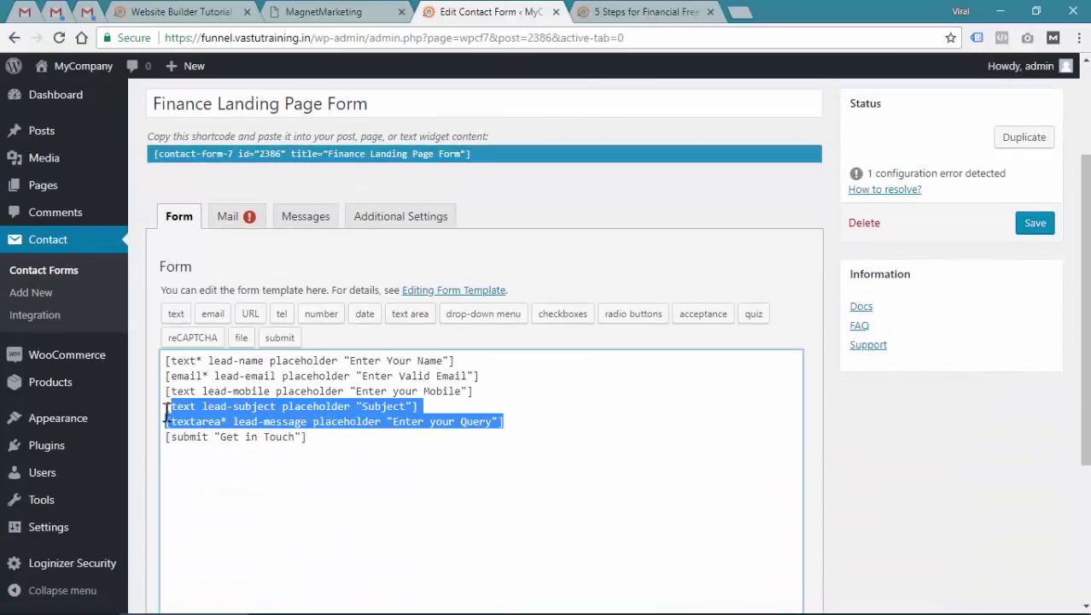
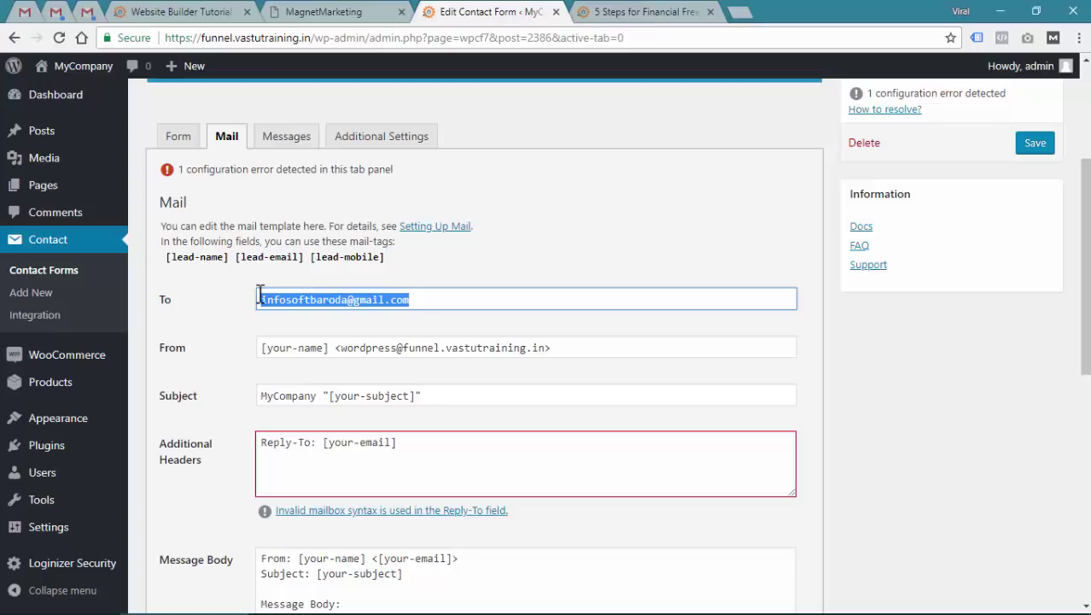
pyautogui.click(638, 12)
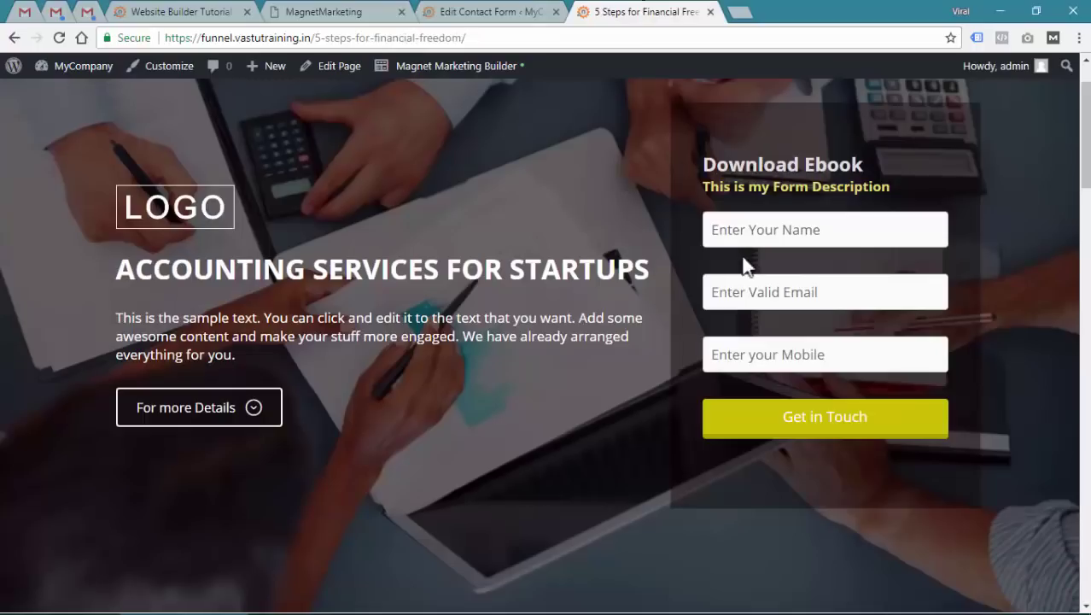
pyautogui.click(755, 295)
pyautogui.click(557, 11)
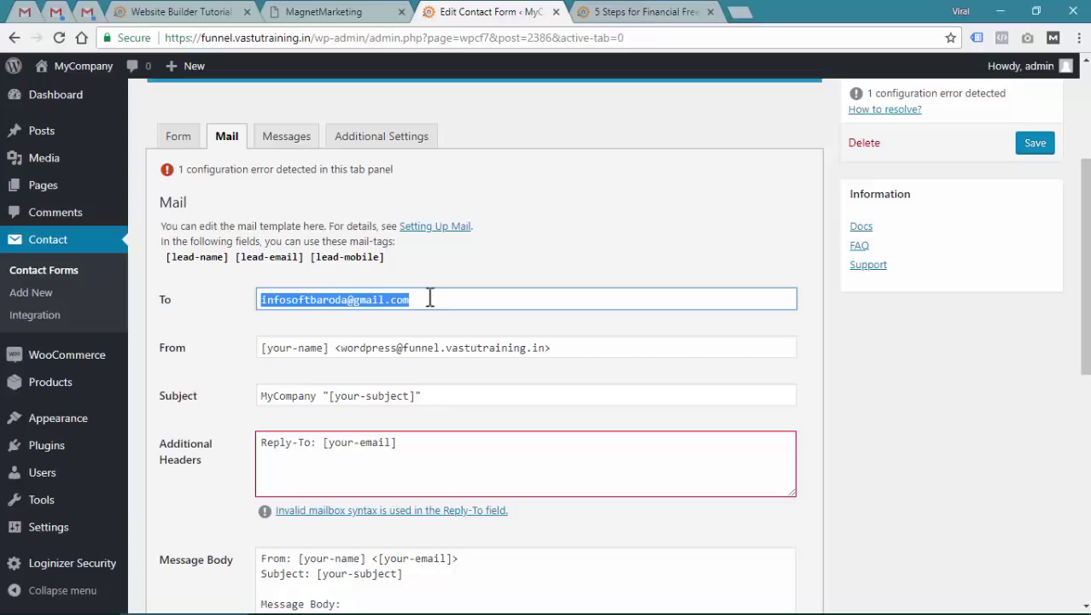
pyautogui.click(335, 326)
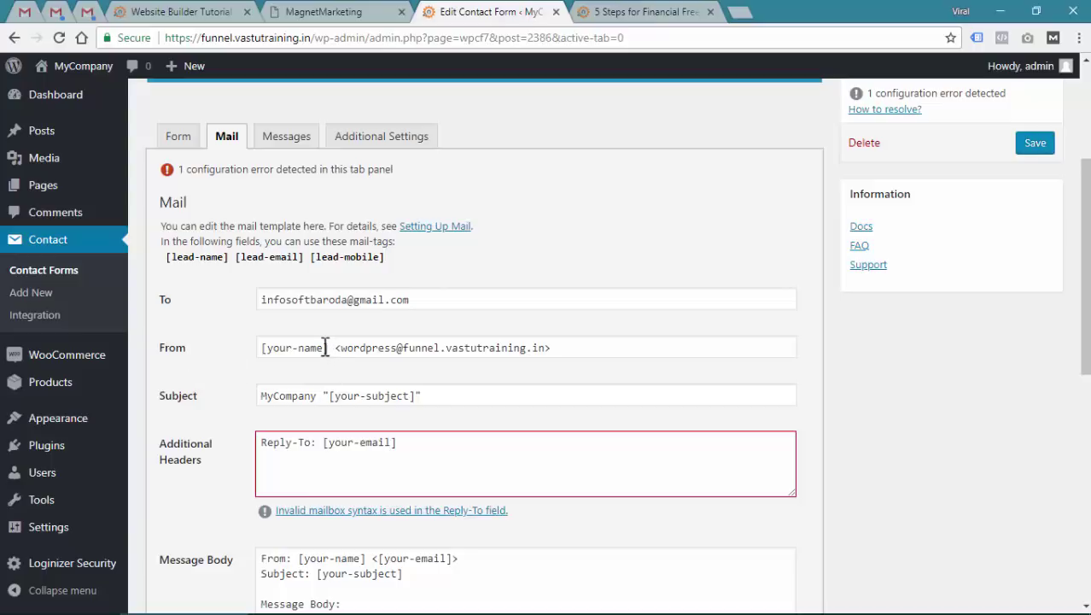
pyautogui.moveTo(325, 347); pyautogui.dragTo(268, 345)
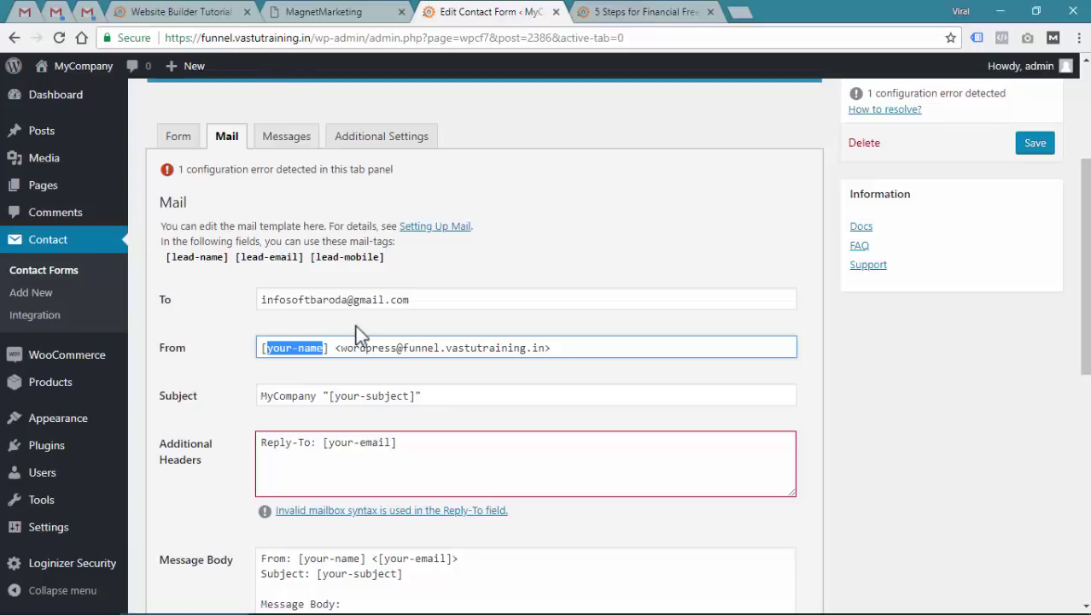
# Set the From sender name to 'vastu Training' and replace the wordpress@ address with the site's support address
pyautogui.write('vastuTrain')
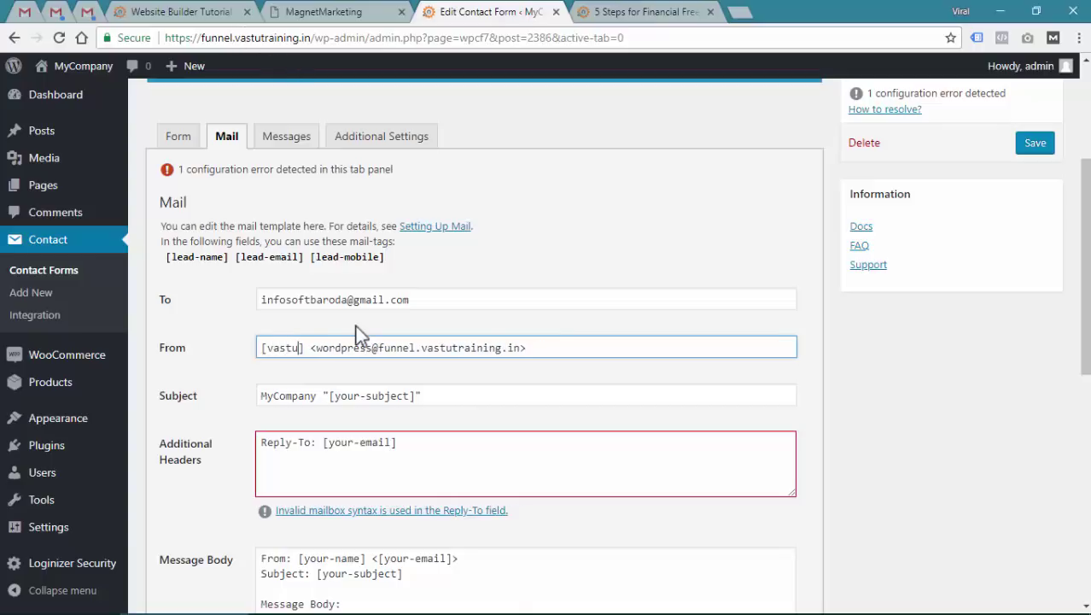
pyautogui.write('ing')
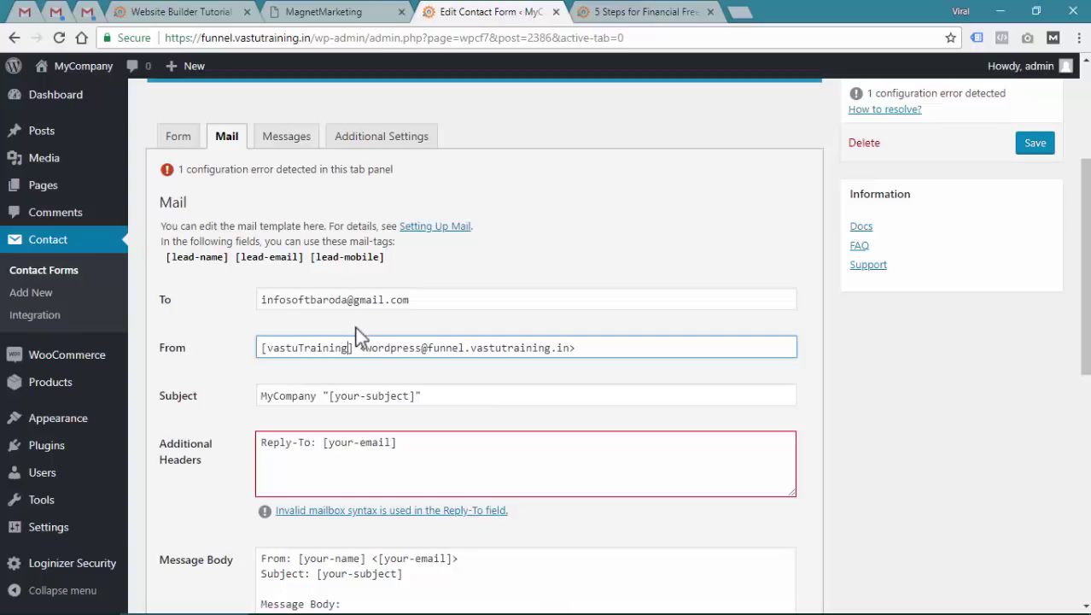
pyautogui.write('.in')
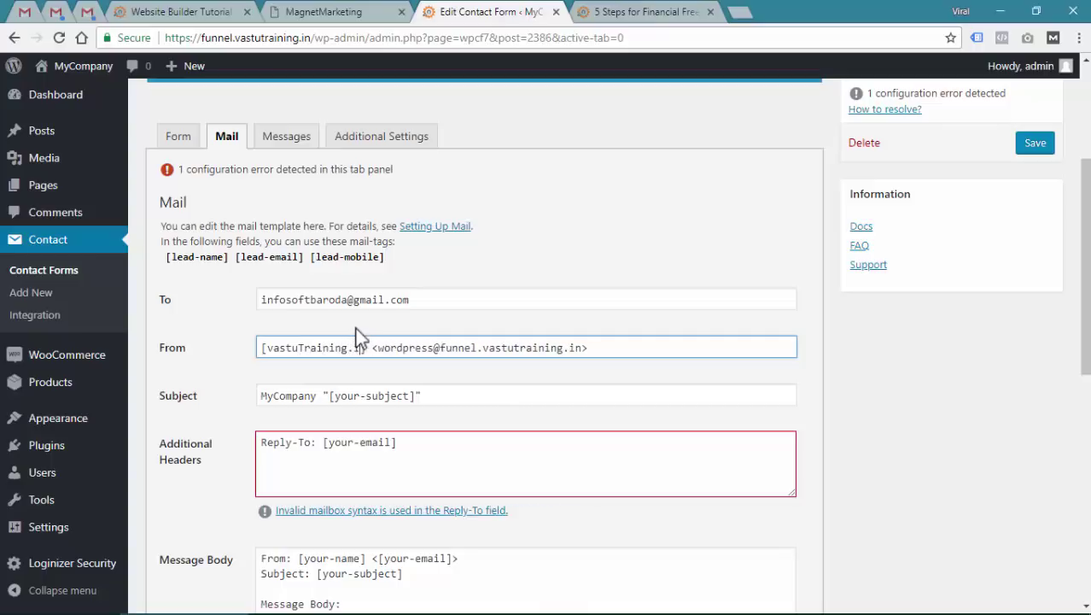
pyautogui.press('BackSpace')
pyautogui.press('BackSpace')
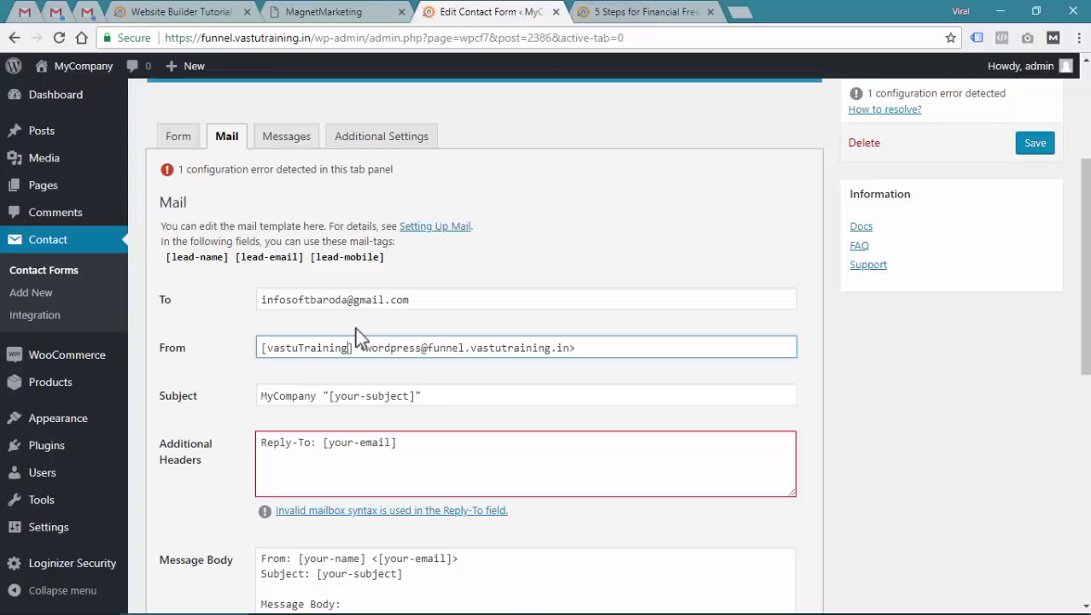
pyautogui.press('Left')
pyautogui.press('Left')
pyautogui.press('Left')
pyautogui.press('Left')
pyautogui.press('Left')
pyautogui.press('Left')
pyautogui.press('Left')
pyautogui.press('Left')
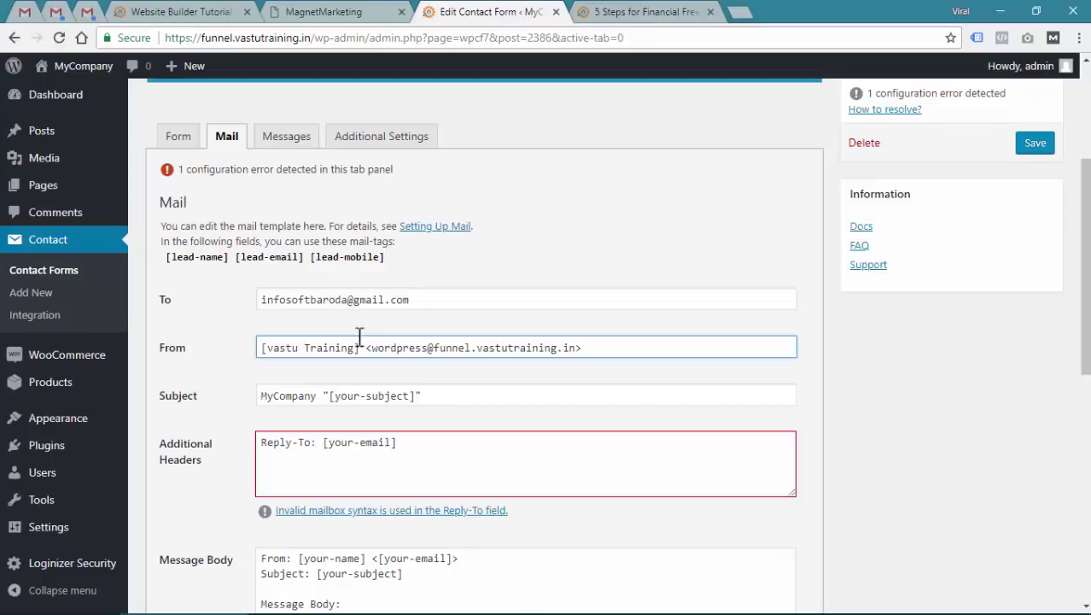
pyautogui.moveTo(370, 348); pyautogui.dragTo(479, 353)
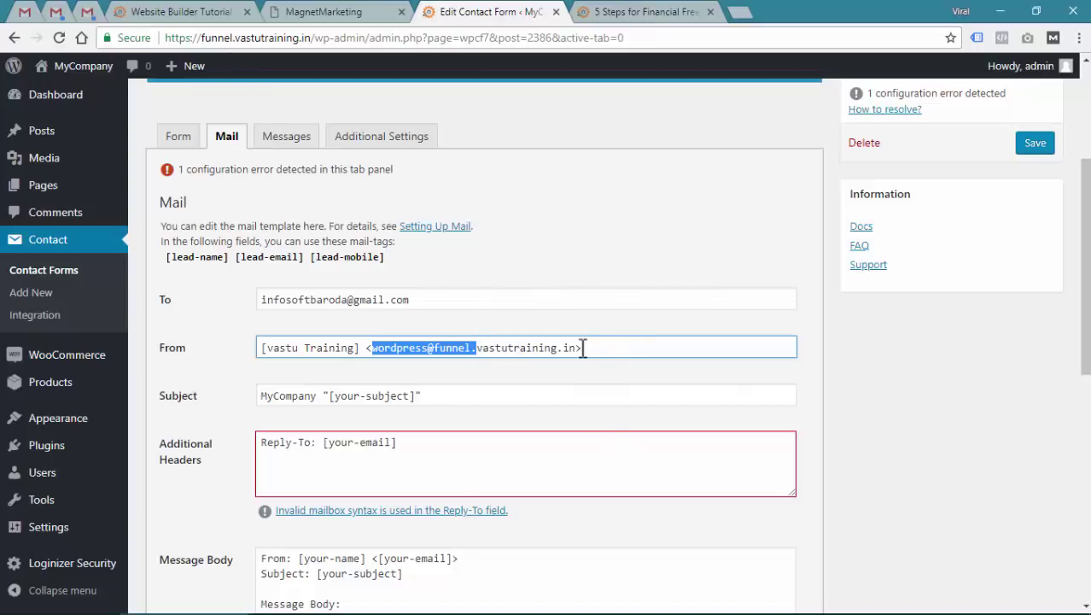
pyautogui.moveTo(577, 347); pyautogui.dragTo(375, 342)
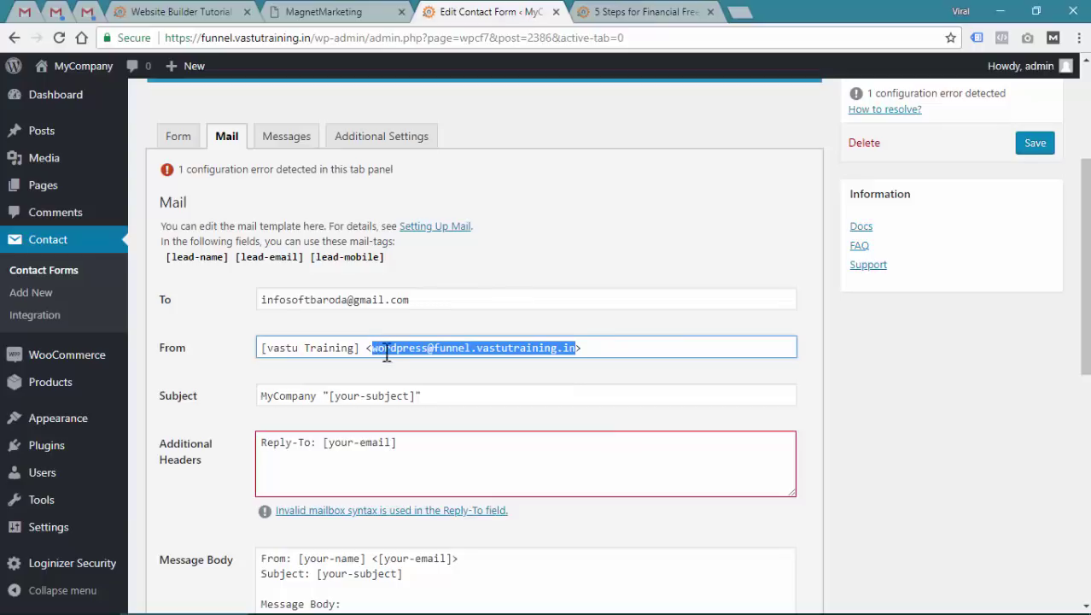
pyautogui.press('BackSpace')
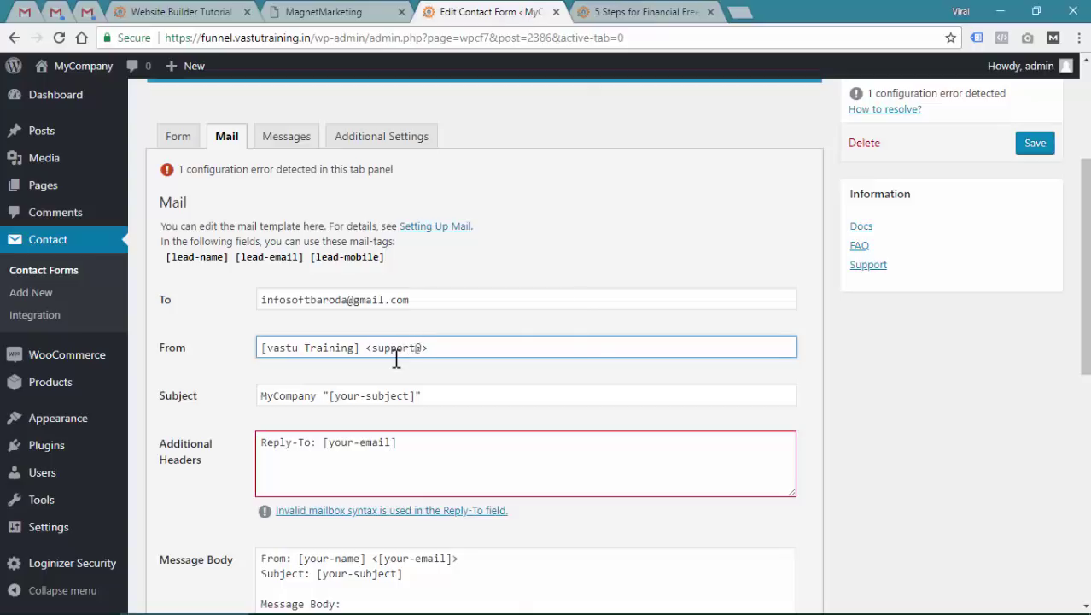
pyautogui.scroll(-2, 398, 350)
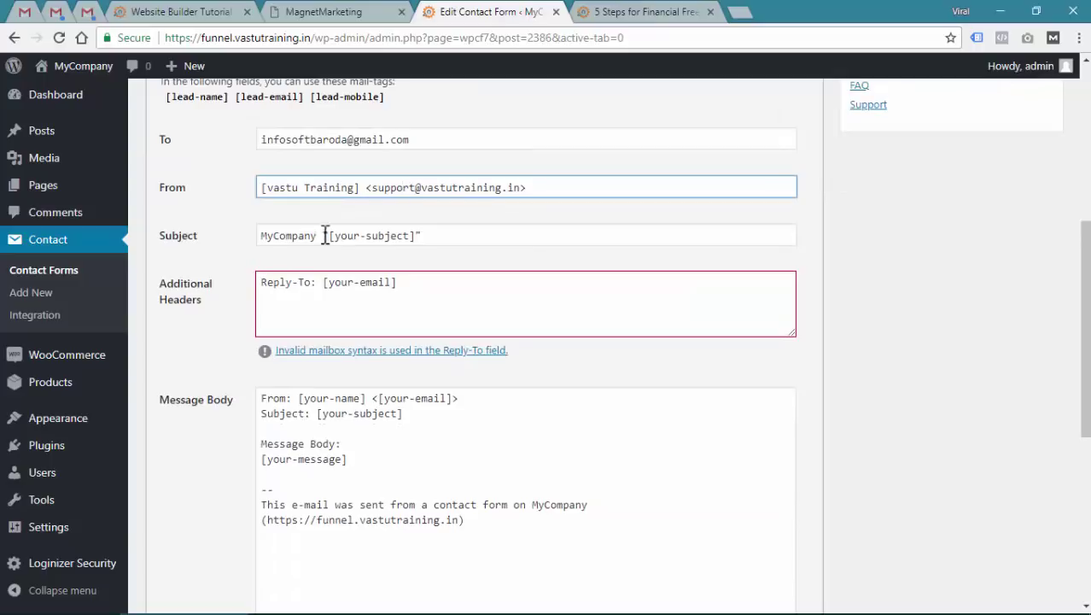
# Replace the default mail Subject with 'New Lead from Finance Landing Page', removing the leftover tag
pyautogui.moveTo(317, 236); pyautogui.dragTo(260, 237)
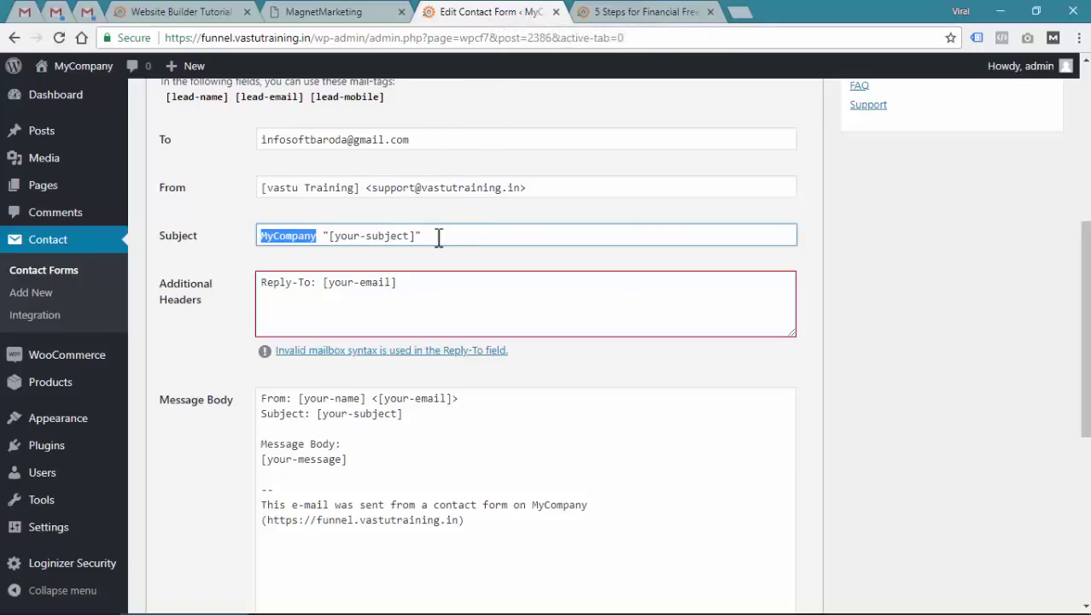
pyautogui.press('BackSpace')
pyautogui.write('New Lead |')
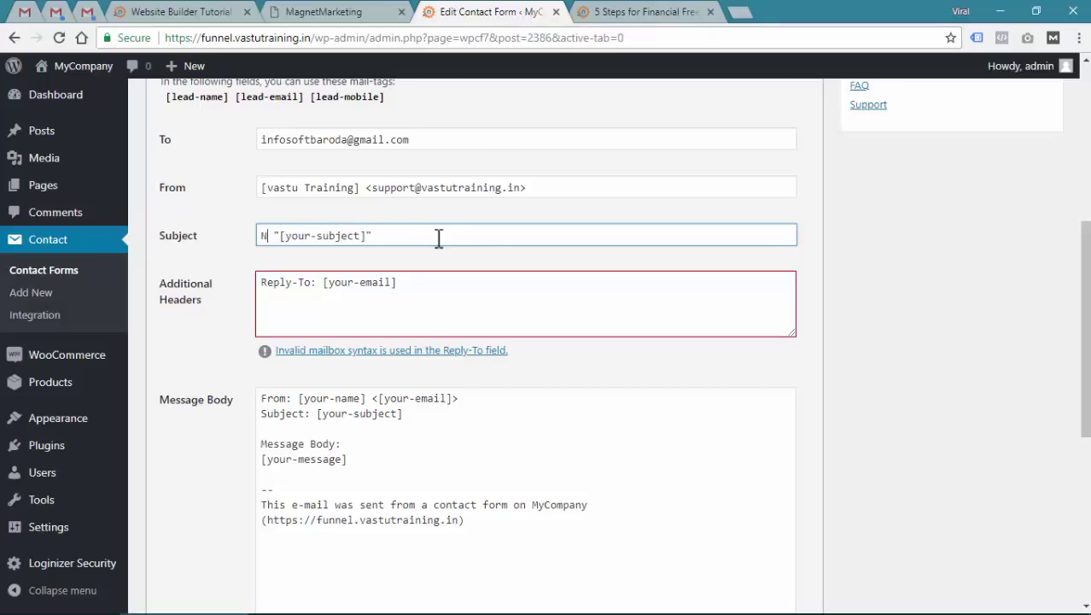
pyautogui.write('from Fina')
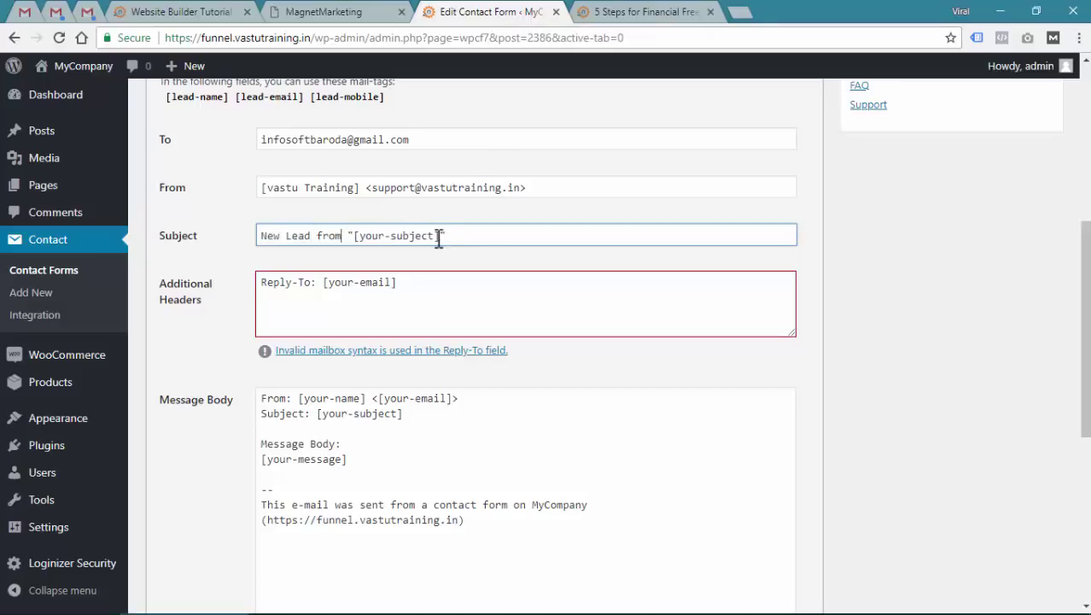
pyautogui.write('nce Pag')
pyautogui.press('BackSpace')
pyautogui.press('BackSpace')
pyautogui.press('BackSpace')
pyautogui.write('Landing Page')
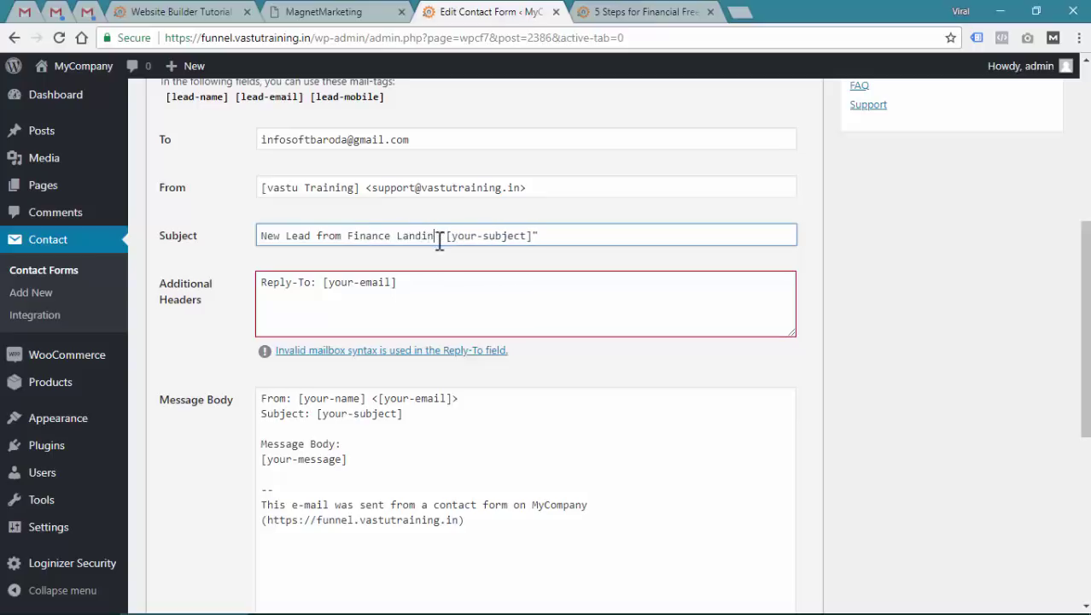
pyautogui.hotkey('shift', 'End')
pyautogui.press('Delete')
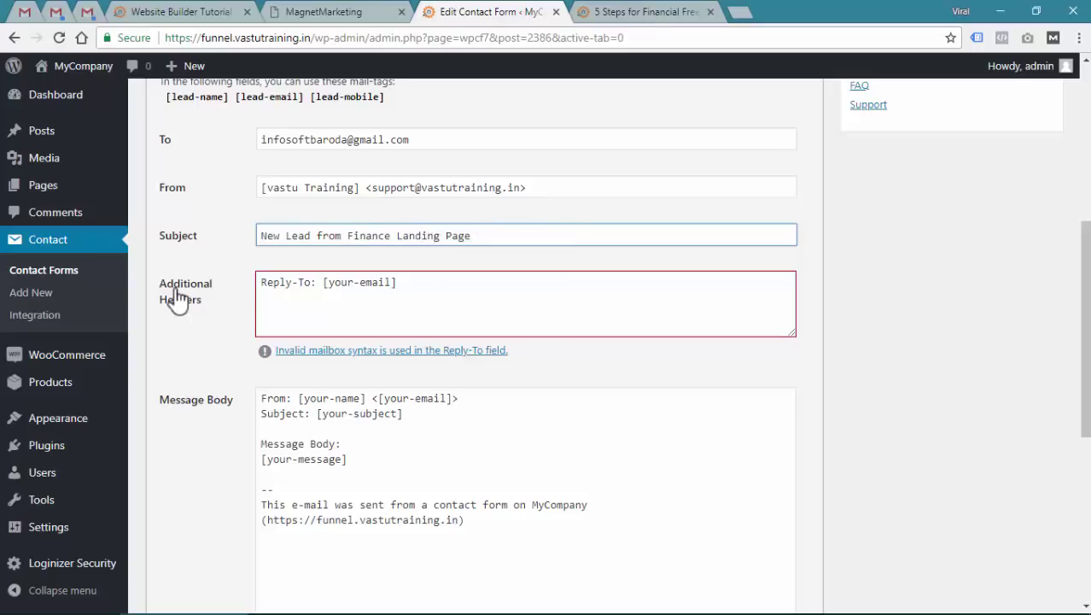
pyautogui.click(297, 297)
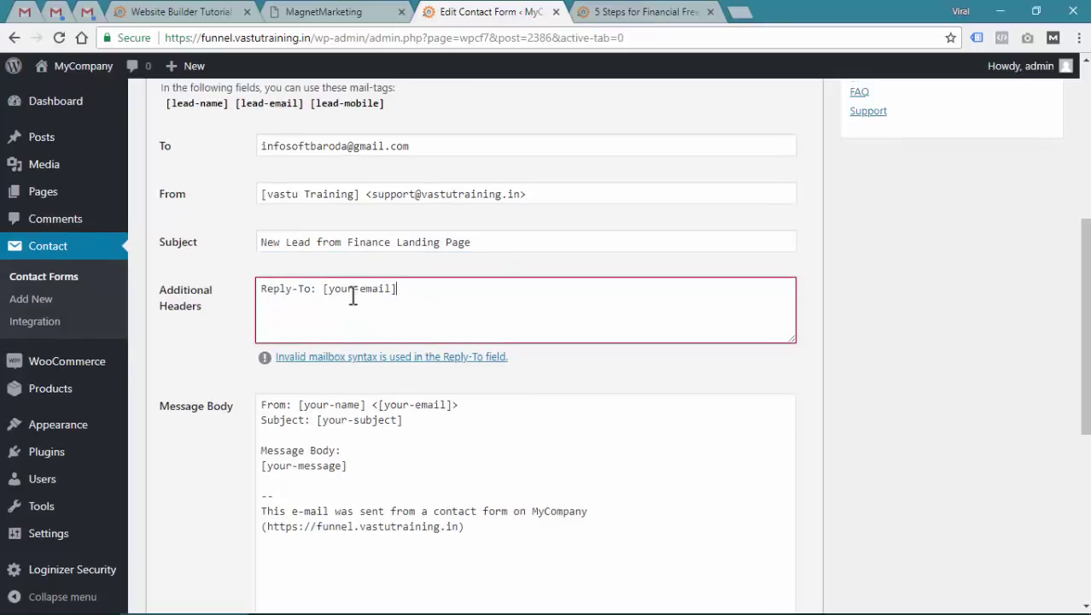
pyautogui.scroll(1, 353, 298)
# Copy the lead-email tag name from the form template and paste it into the Reply-To header
pyautogui.scroll(1, 350, 296)
pyautogui.click(188, 215)
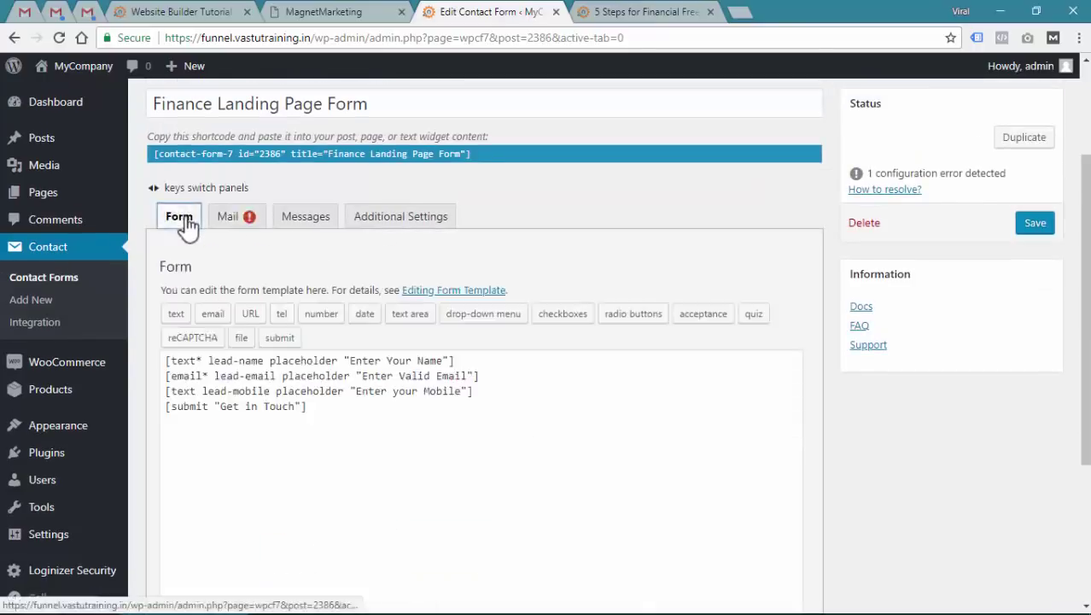
pyautogui.scroll(-1, 350, 281)
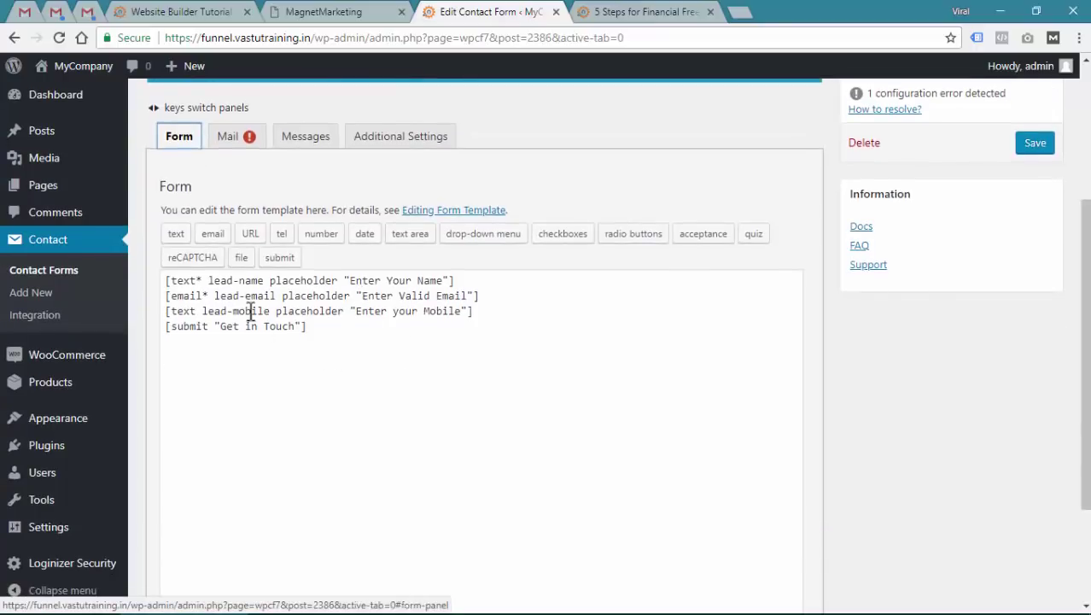
pyautogui.click(214, 280)
pyautogui.doubleClick(215, 280)
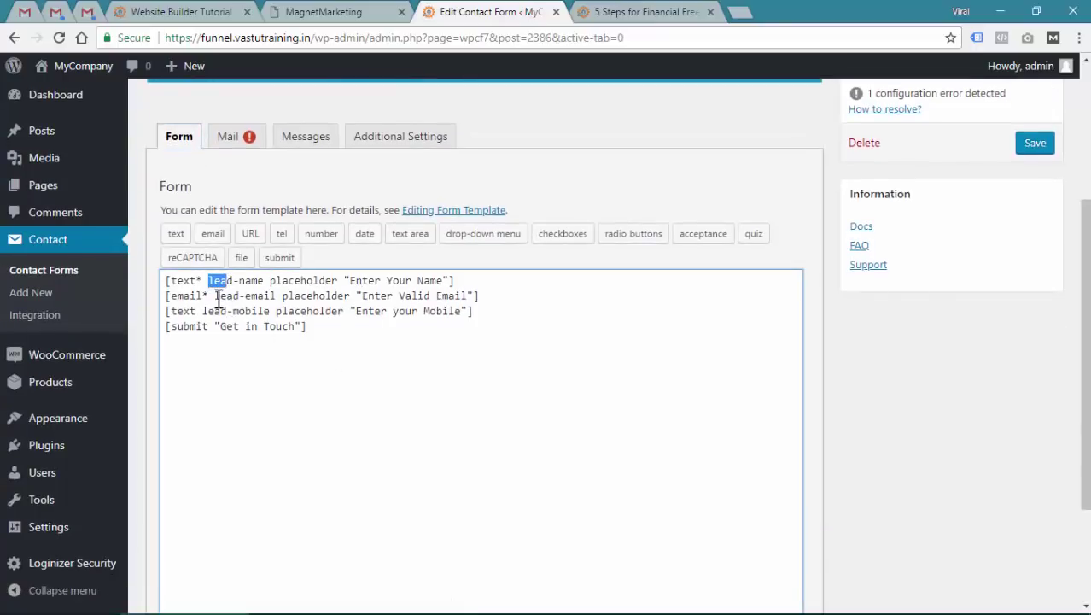
pyautogui.doubleClick(224, 296)
pyautogui.moveTo(246, 296); pyautogui.dragTo(276, 296)
pyautogui.hotkey('ctrl', 'c')
pyautogui.click(229, 136)
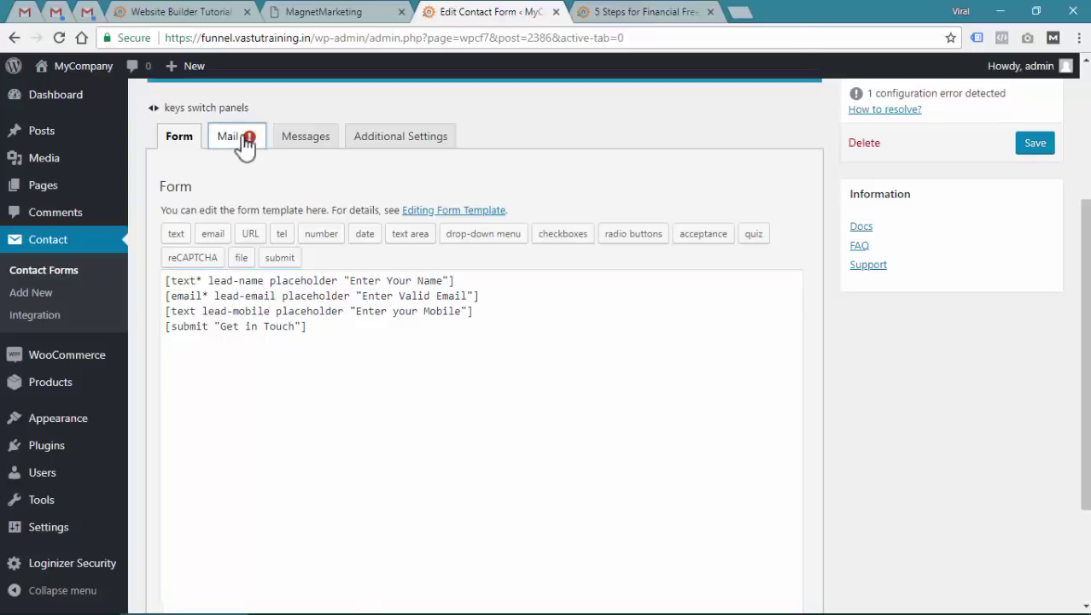
pyautogui.moveTo(330, 444); pyautogui.dragTo(391, 442)
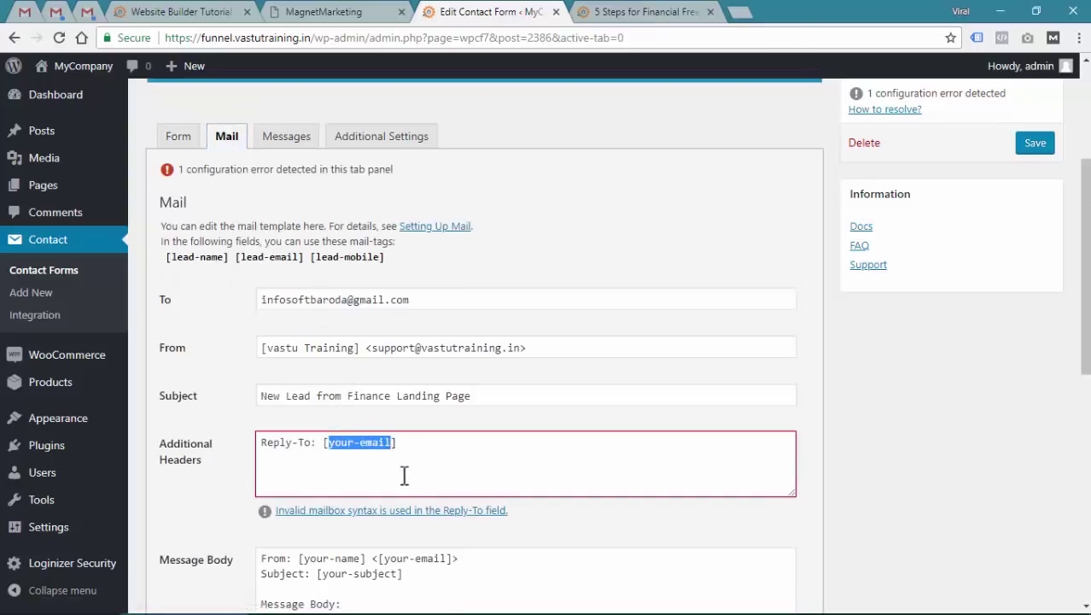
pyautogui.hotkey('ctrl', 'v')
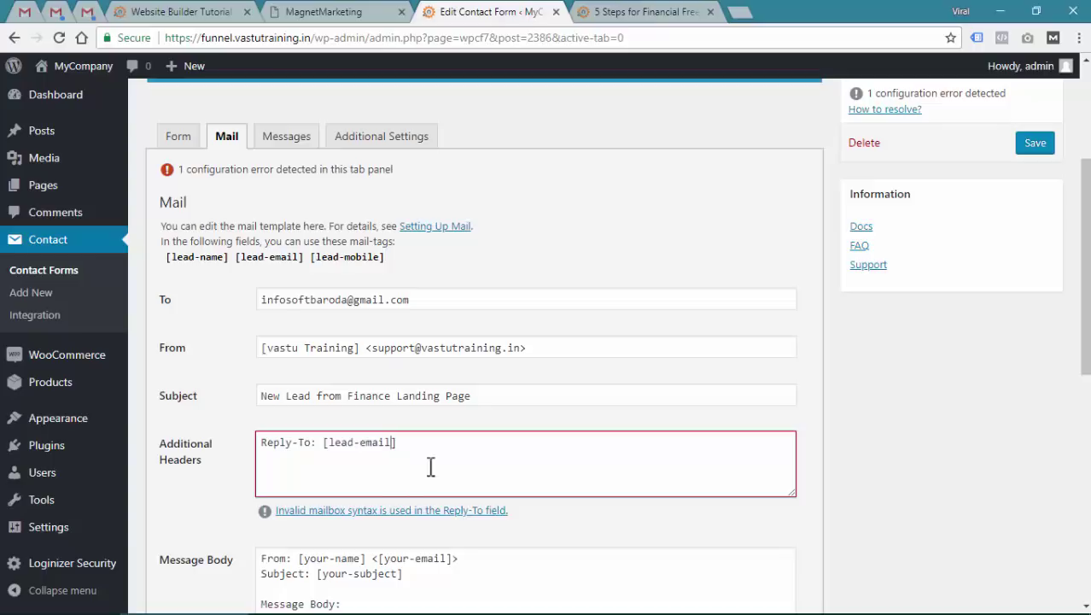
# Check the lead-name, lead-email and lead-mobile tags in the form template against the mail settings
pyautogui.scroll(-1, 448, 390)
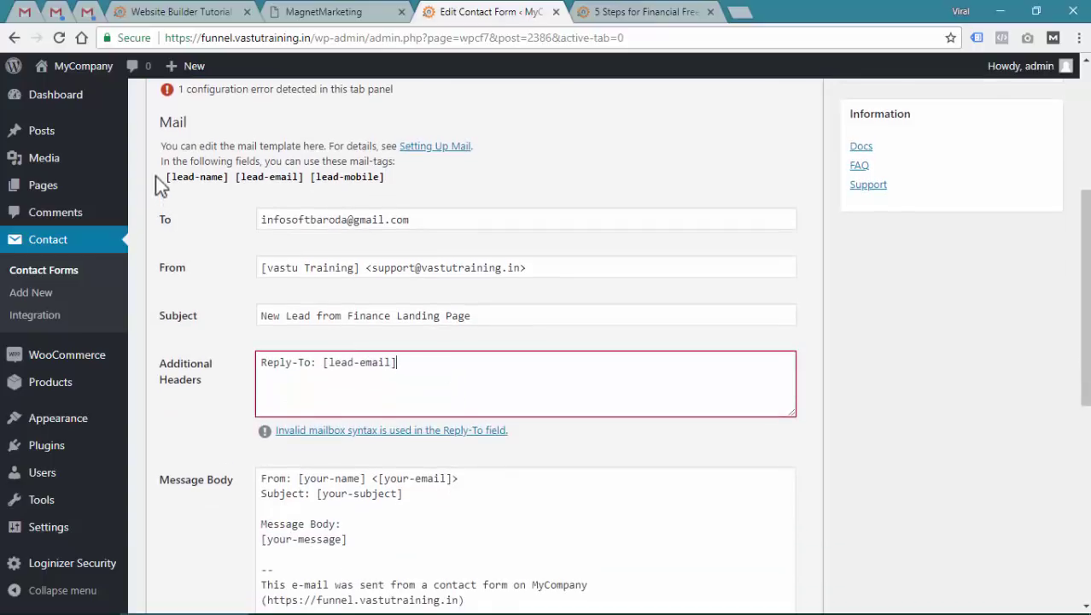
pyautogui.moveTo(156, 175); pyautogui.dragTo(171, 206)
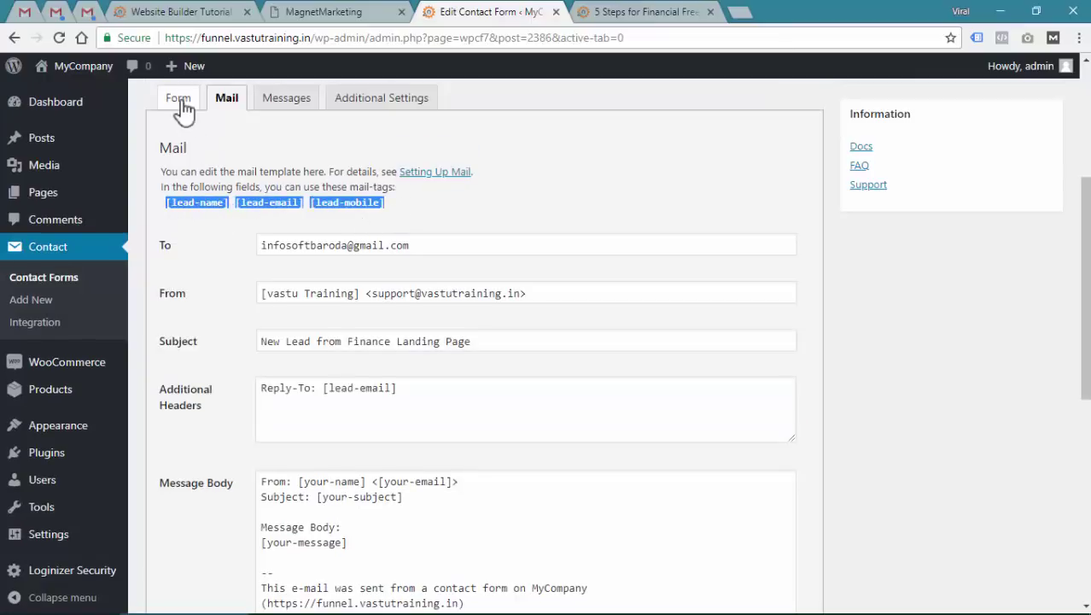
pyautogui.click(183, 109)
pyautogui.moveTo(214, 242); pyautogui.dragTo(253, 273)
pyautogui.click(232, 244)
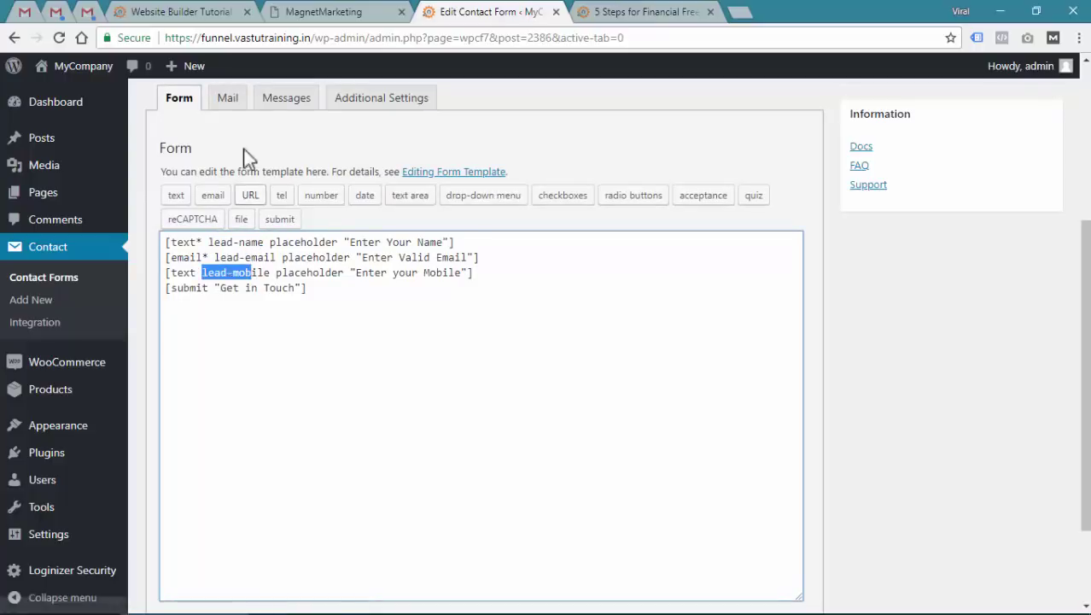
pyautogui.click(232, 100)
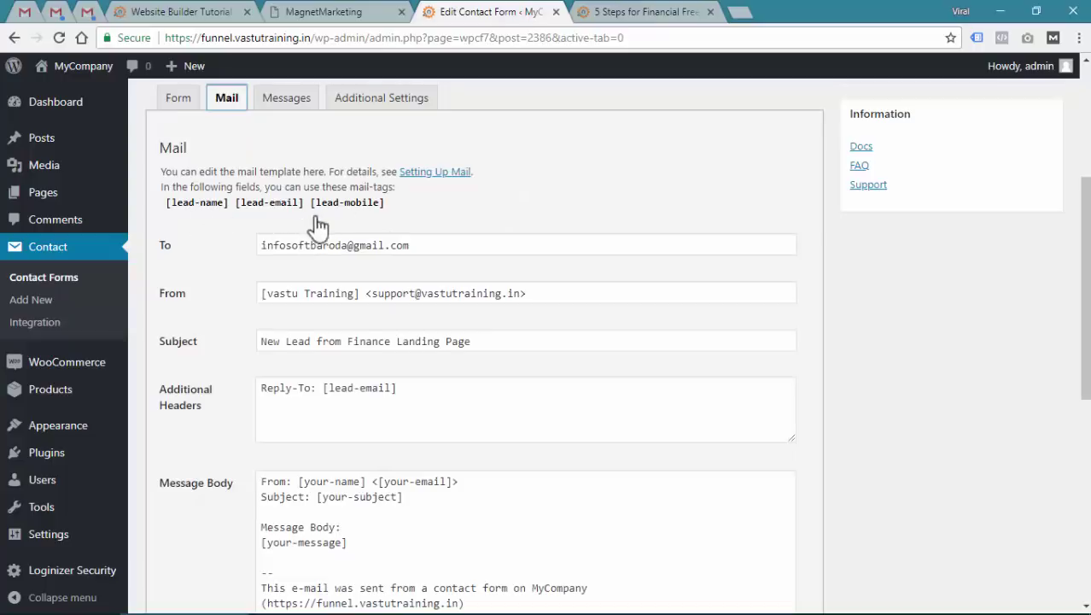
pyautogui.scroll(-1, 335, 363)
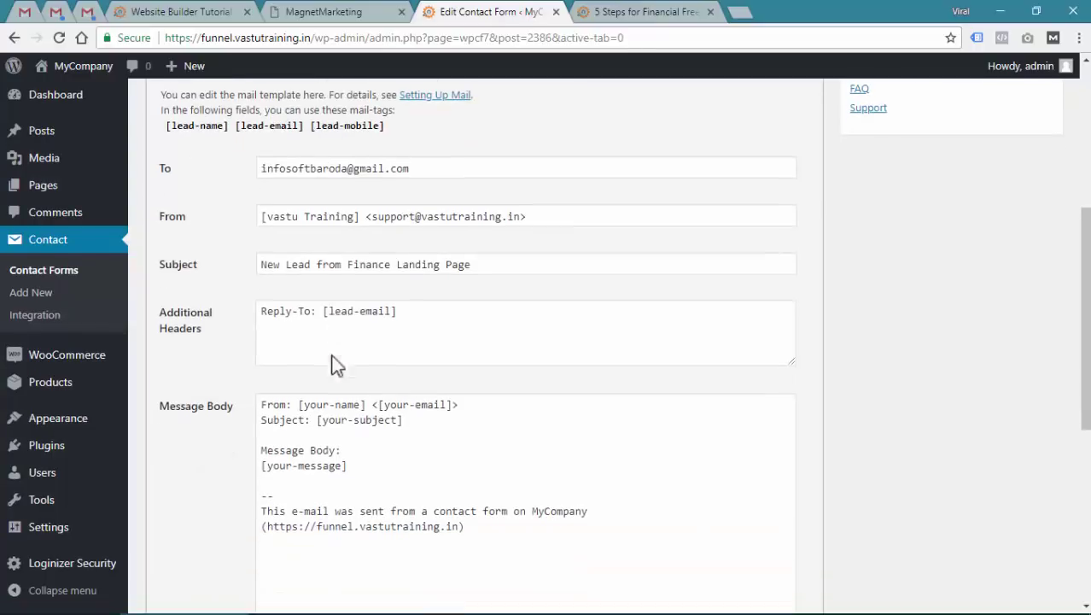
pyautogui.click(340, 308)
pyautogui.moveTo(329, 308); pyautogui.dragTo(385, 307)
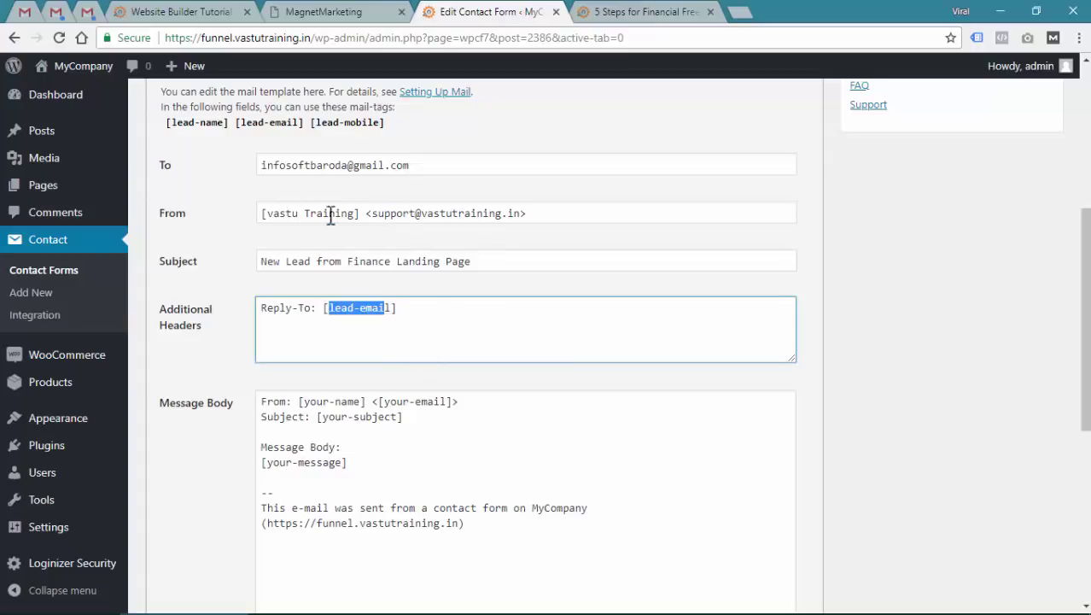
pyautogui.moveTo(278, 213); pyautogui.dragTo(482, 216)
pyautogui.moveTo(268, 166); pyautogui.dragTo(413, 168)
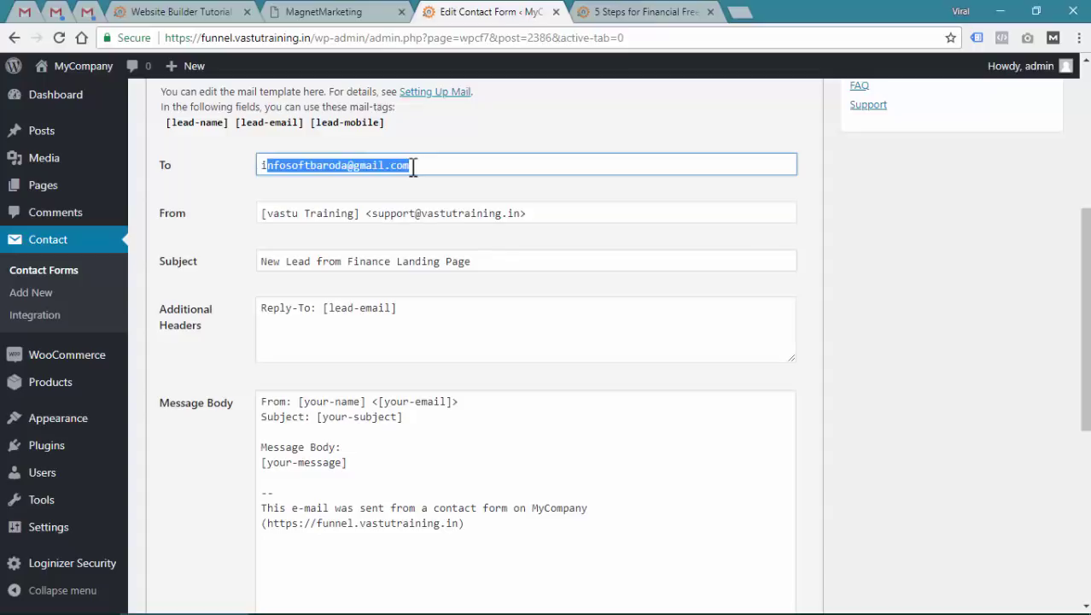
pyautogui.click(670, 11)
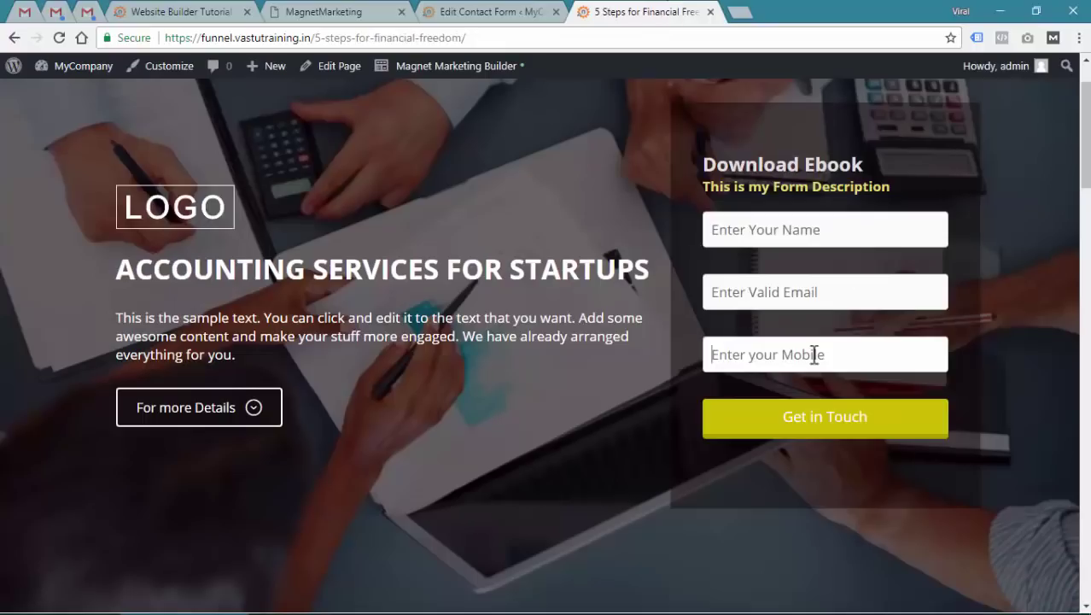
pyautogui.click(509, 10)
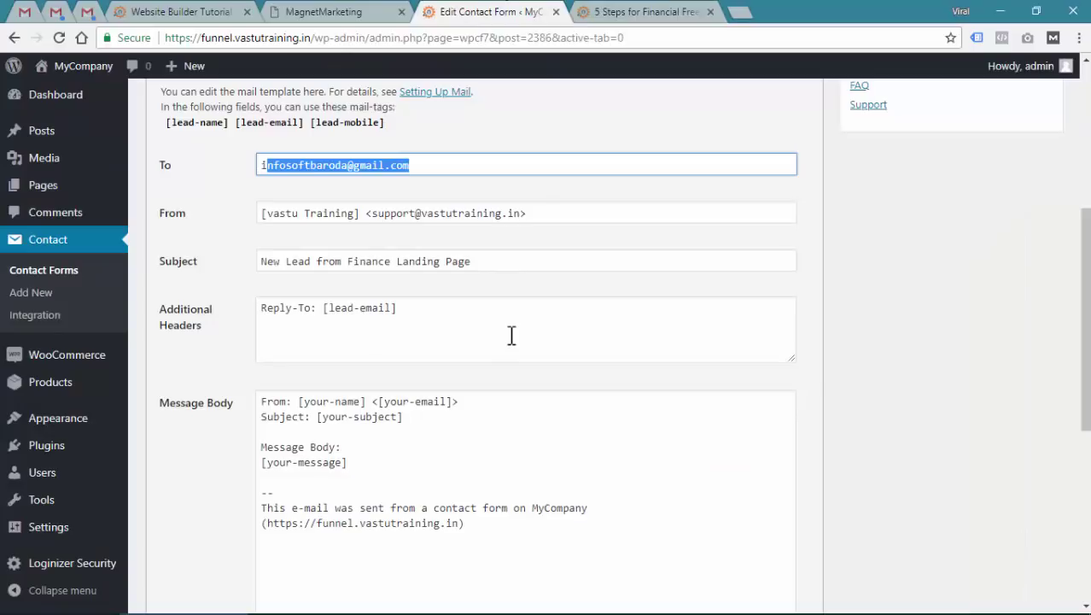
pyautogui.moveTo(329, 308); pyautogui.dragTo(390, 308)
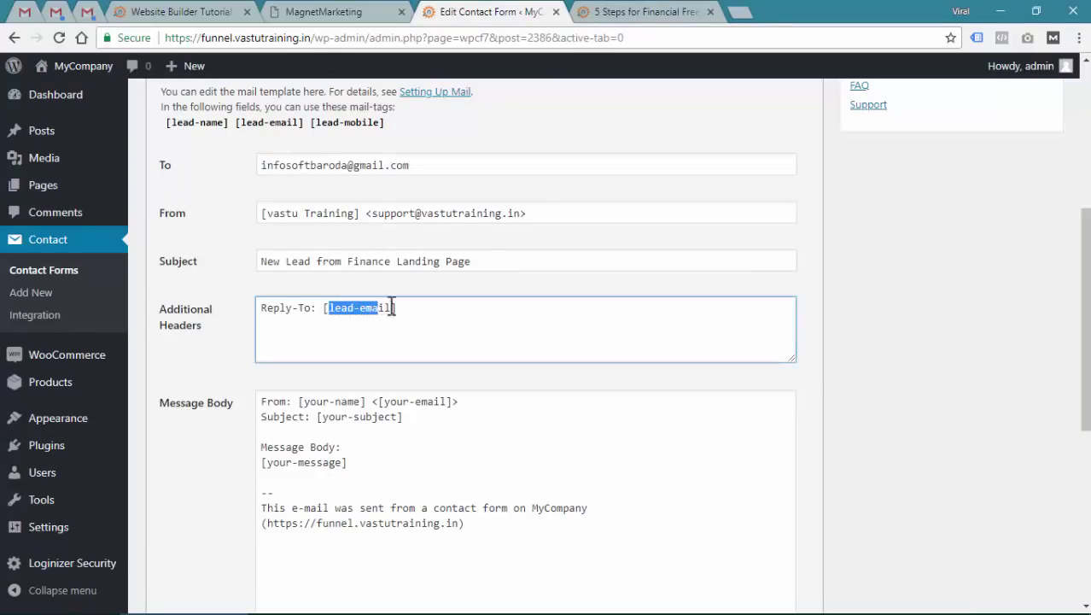
pyautogui.scroll(-2, 395, 326)
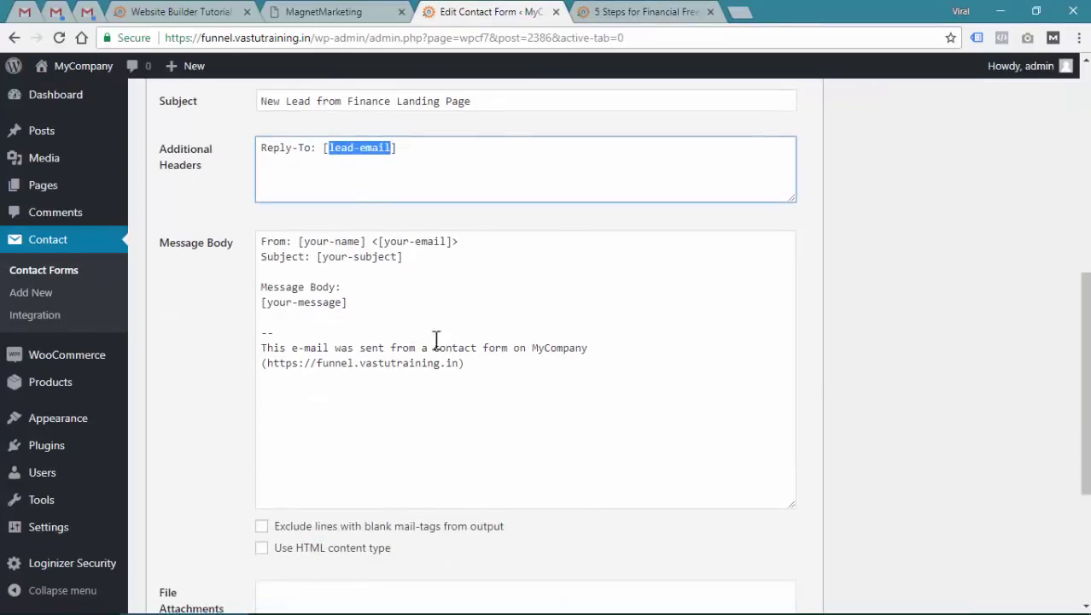
# Delete the default opening Message Body lines and type 'Hello,' then 'New Lead Form Submission from finance landing page.'
pyautogui.moveTo(434, 302); pyautogui.dragTo(235, 244)
pyautogui.press('BackSpace')
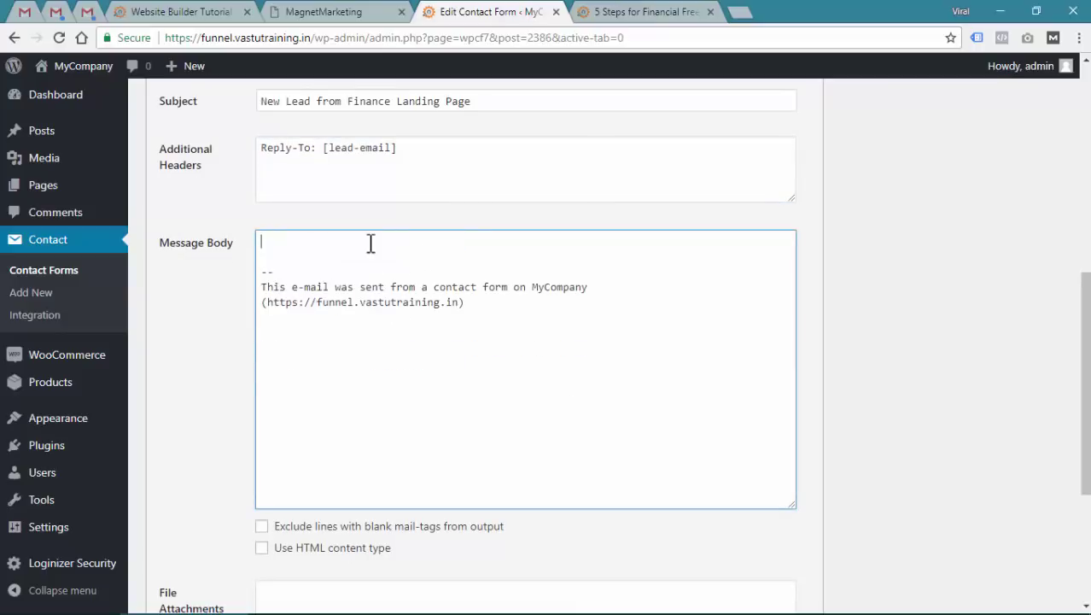
pyautogui.write('Hello,')
pyautogui.press('Return')
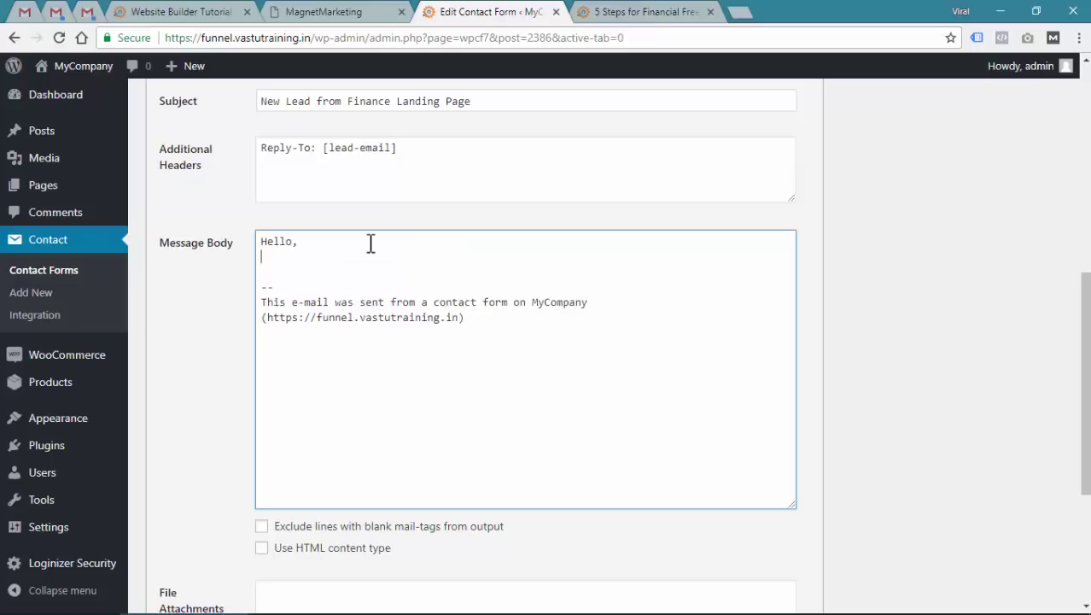
pyautogui.press('Return')
pyautogui.write('New Le')
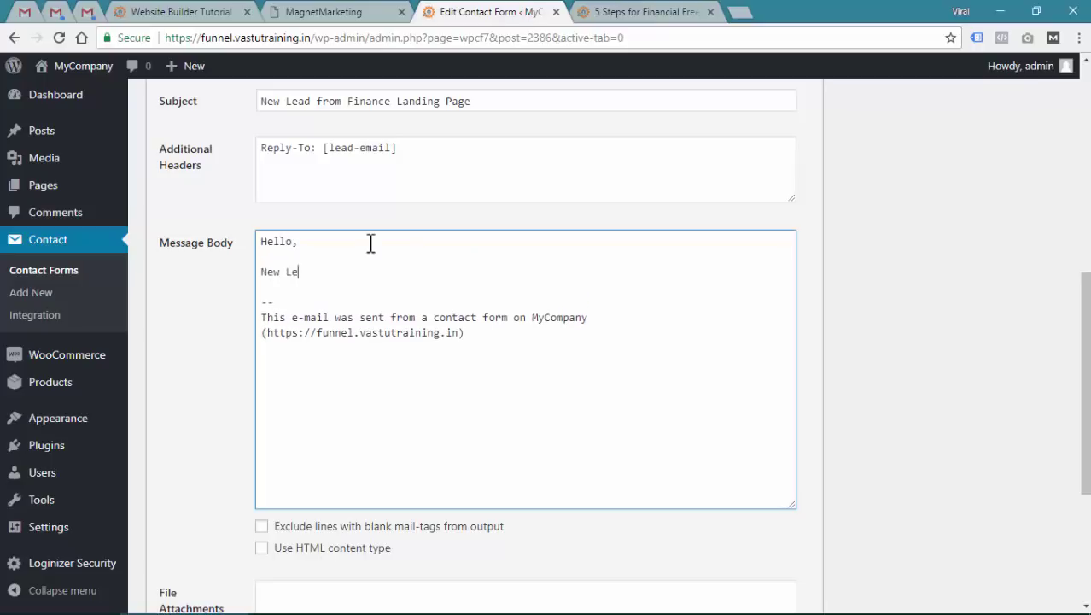
pyautogui.press('BackSpace')
pyautogui.press('BackSpace')
pyautogui.press('BackSpace')
pyautogui.write('Form Submission from finance landing page.')
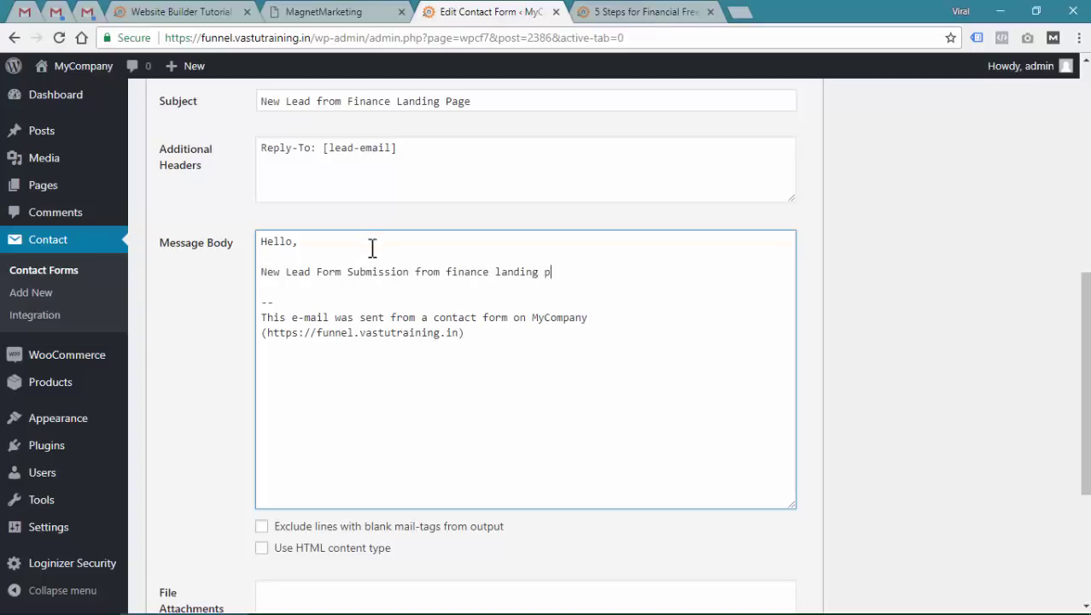
pyautogui.press('Return')
pyautogui.press('Return')
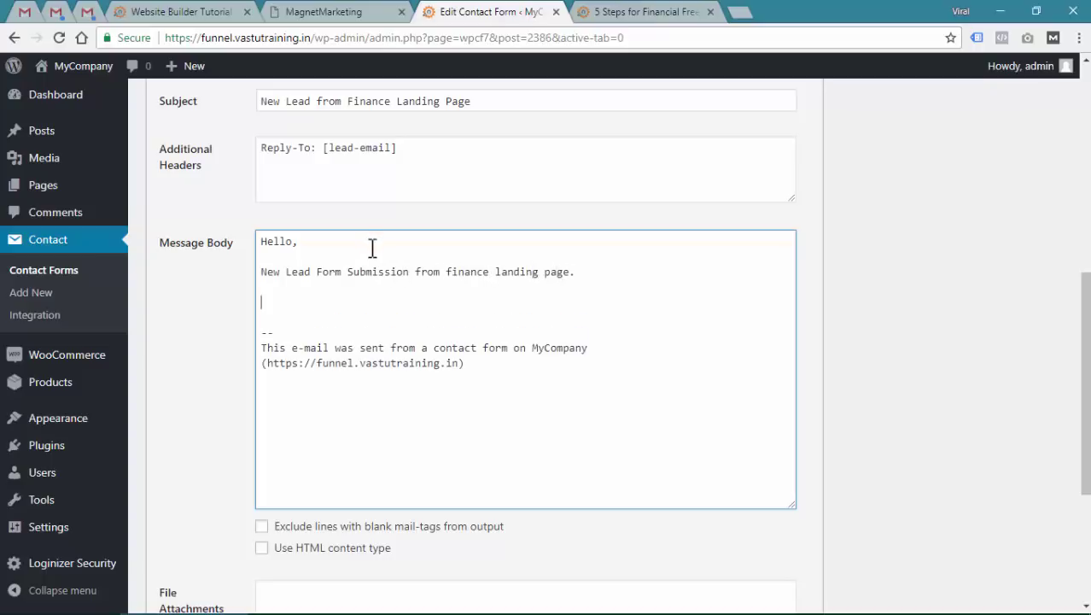
pyautogui.scroll(3, 378, 256)
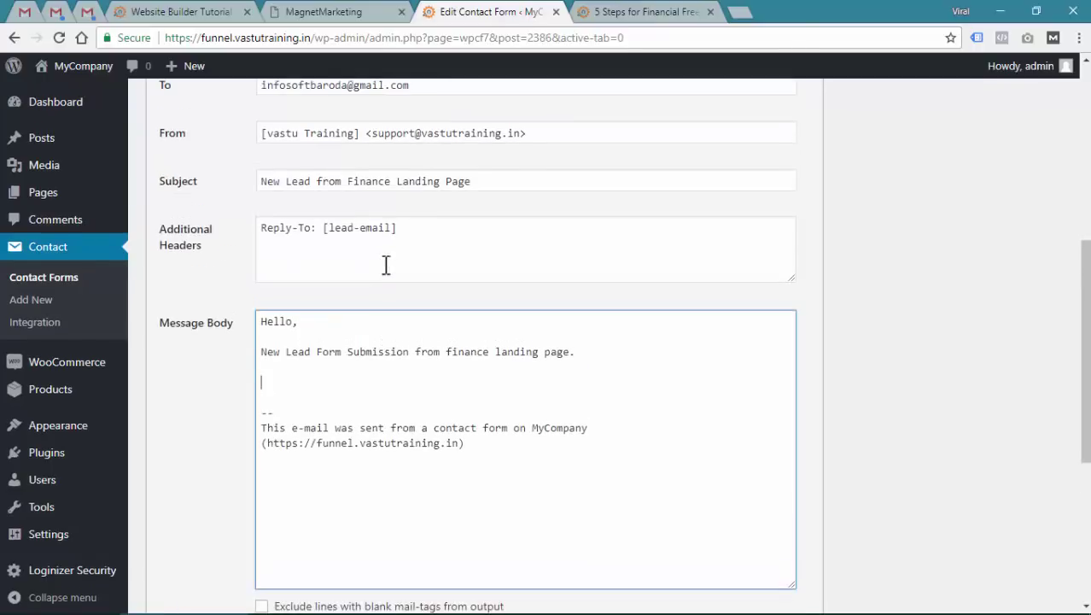
# Copy the lead-name field name from the Form tab and paste it into the Message Body
pyautogui.click(178, 97)
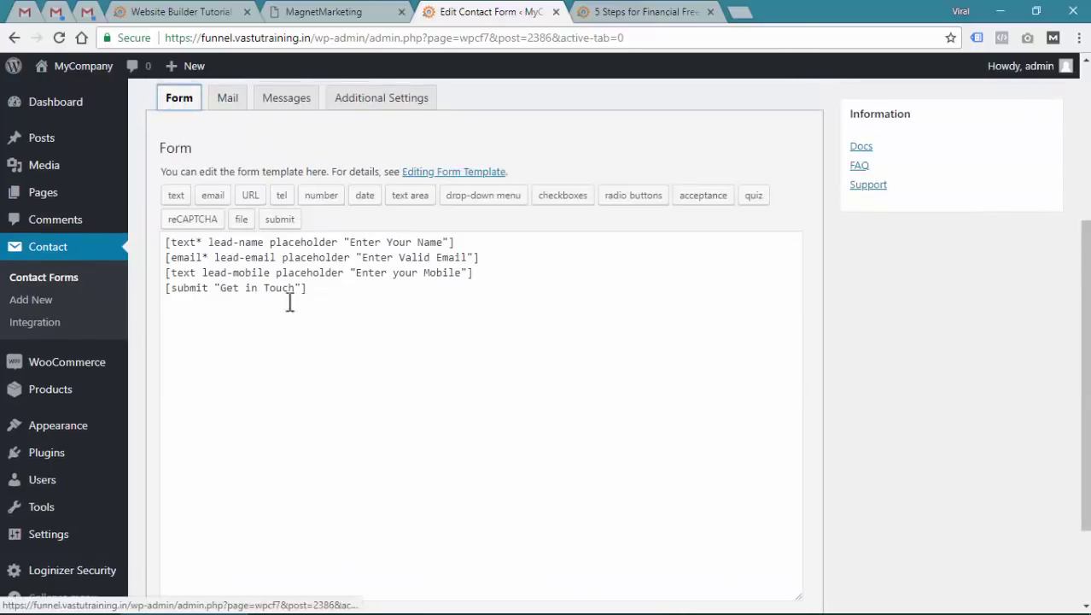
pyautogui.moveTo(209, 241); pyautogui.dragTo(251, 272)
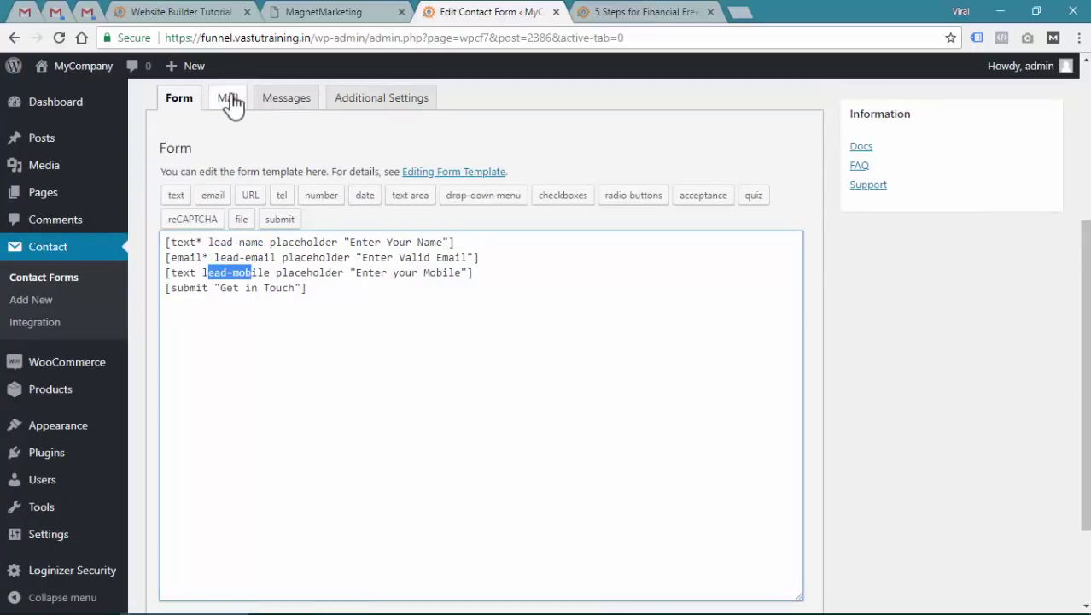
pyautogui.click(227, 98)
pyautogui.scroll(-1, 323, 451)
pyautogui.click(358, 441)
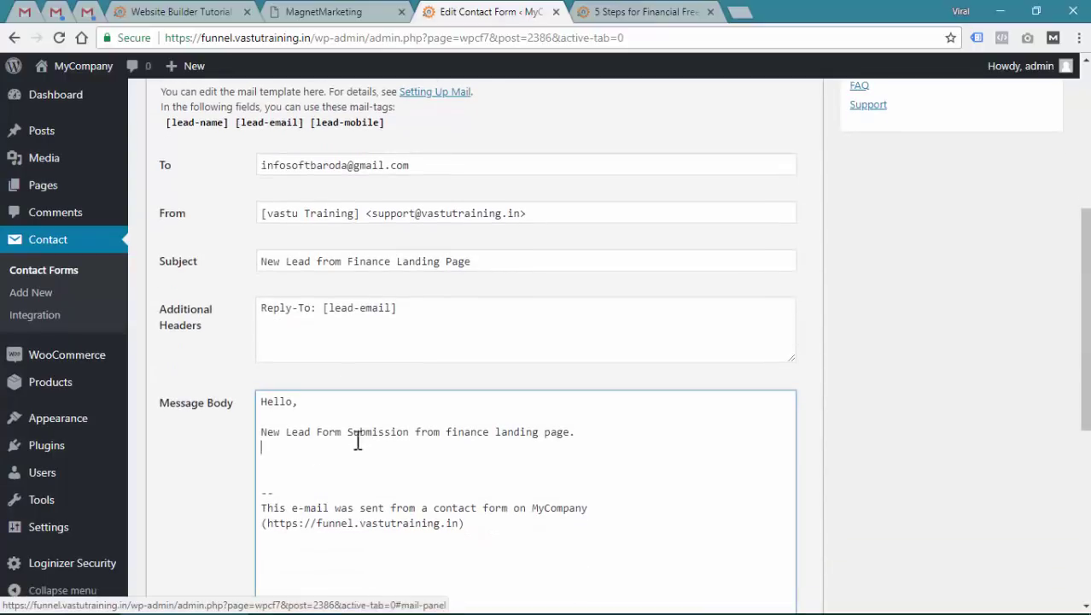
pyautogui.write('lead-name')
pyautogui.scroll(-2, 383, 409)
pyautogui.press('Return')
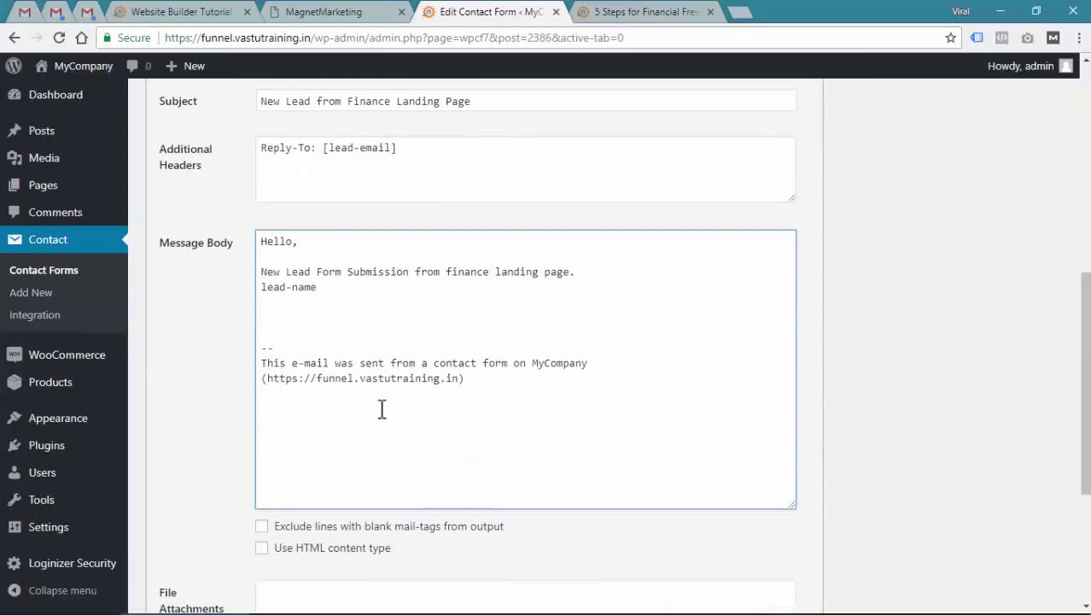
# Add the [lead-email] tag on the line below lead-name in the Message Body
pyautogui.scroll(2, 427, 417)
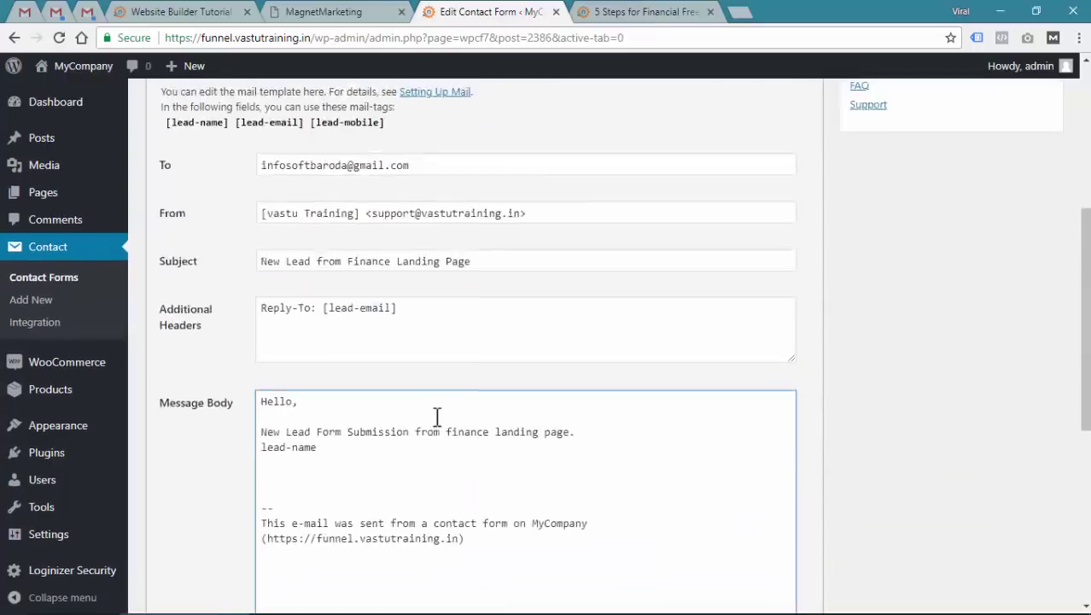
pyautogui.click(286, 130)
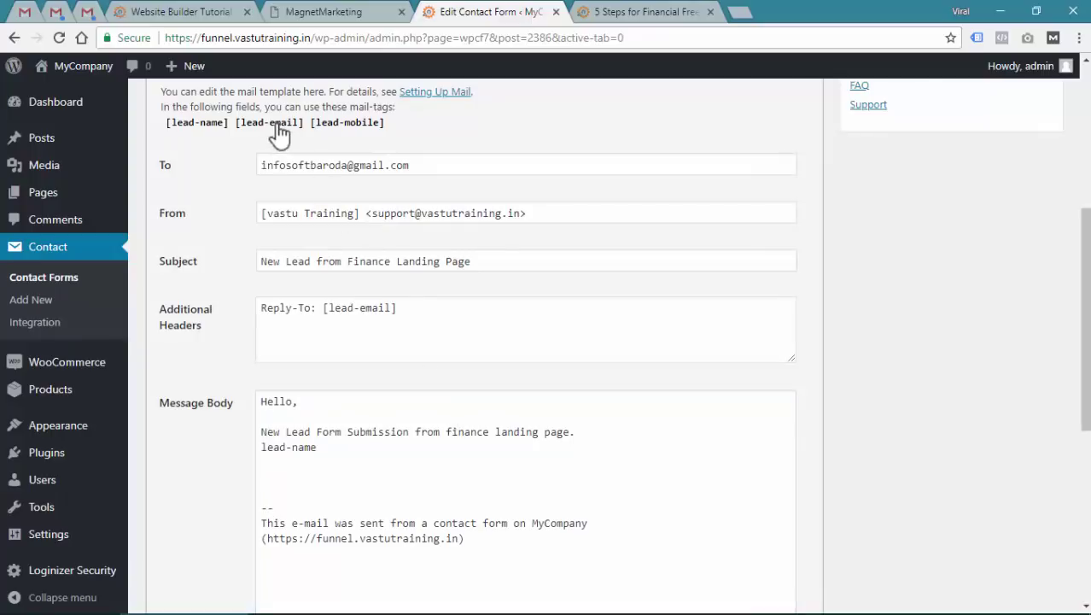
pyautogui.click(306, 472)
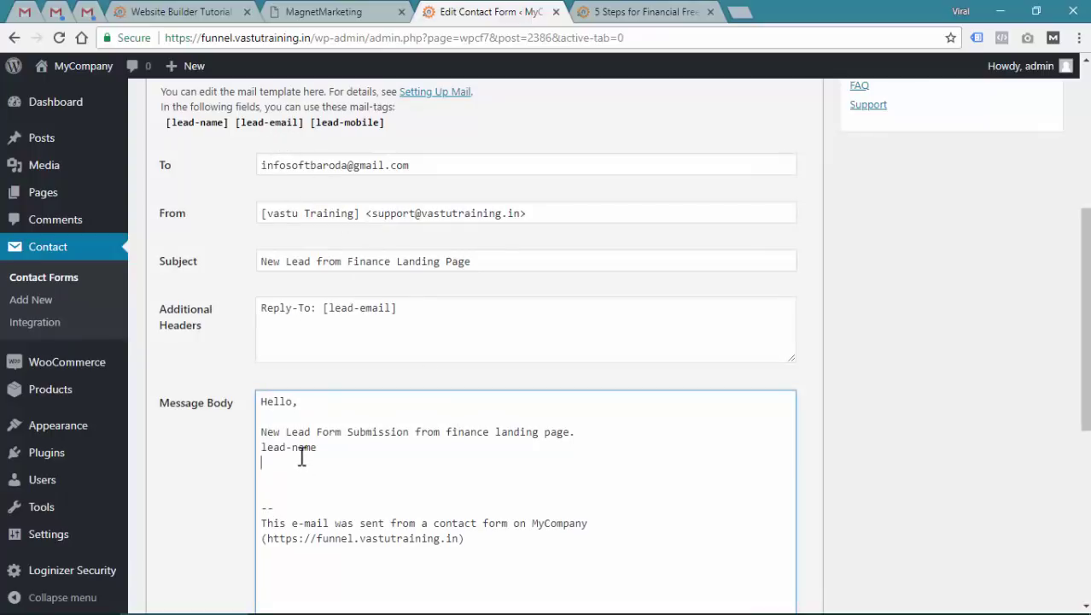
pyautogui.click(269, 128)
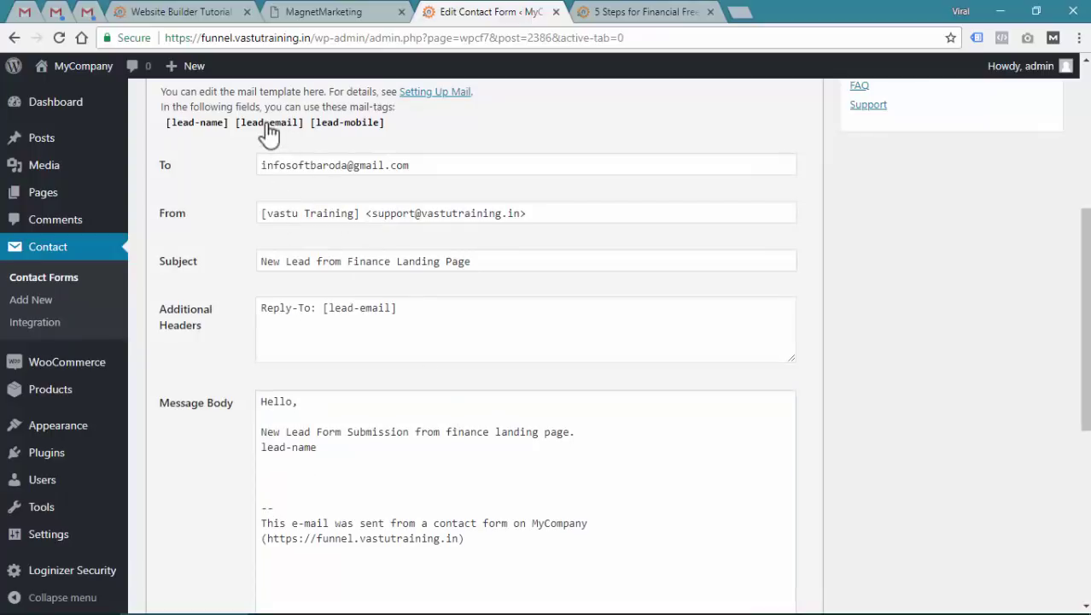
pyautogui.click(329, 308)
pyautogui.keyDown('shift'); pyautogui.click(386, 309); pyautogui.keyUp('shift')
pyautogui.hotkey('ctrl', 'c')
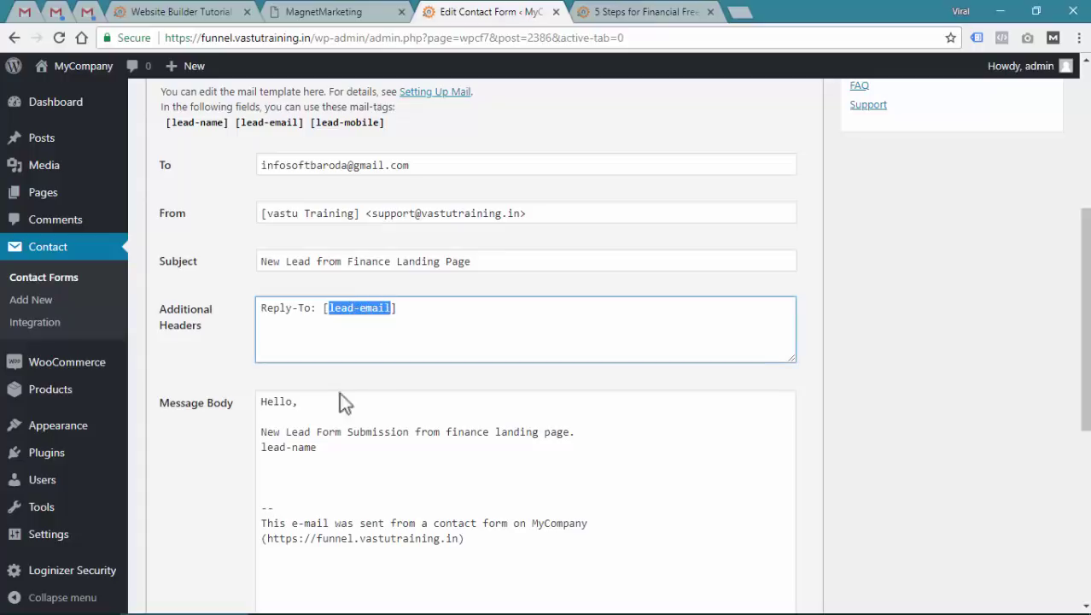
pyautogui.click(306, 461)
pyautogui.hotkey('ctrl', 'v')
pyautogui.press('Return')
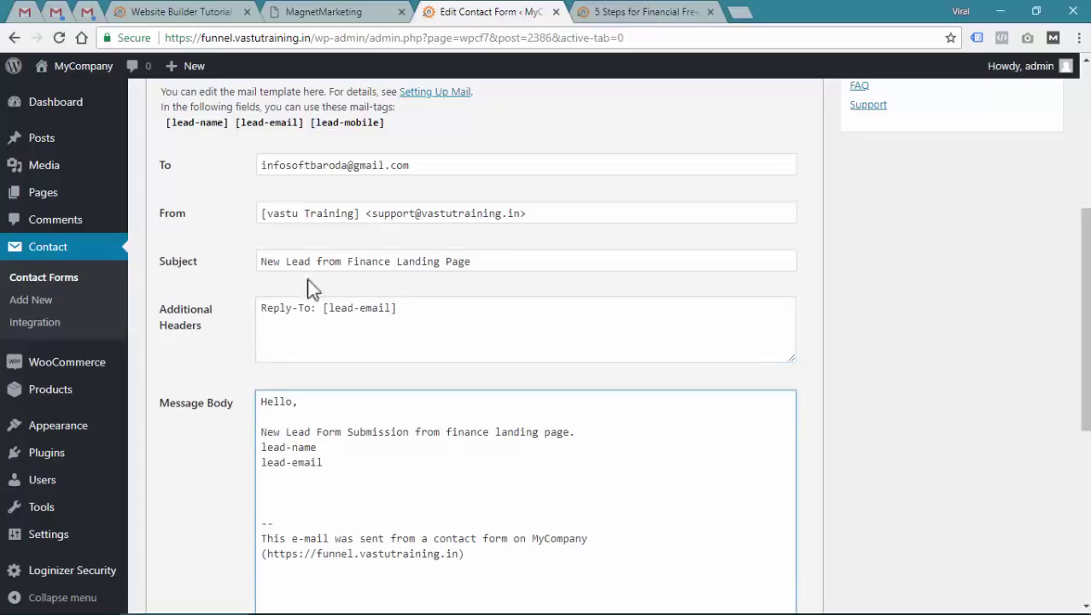
# Add the [lead-mobile] tag below lead-email and fix the missing tag brackets
pyautogui.moveTo(384, 123); pyautogui.dragTo(317, 134)
pyautogui.click(295, 475)
pyautogui.write('[lead-mobile]')
pyautogui.click(259, 477)
pyautogui.write('[[')
pyautogui.press('End')
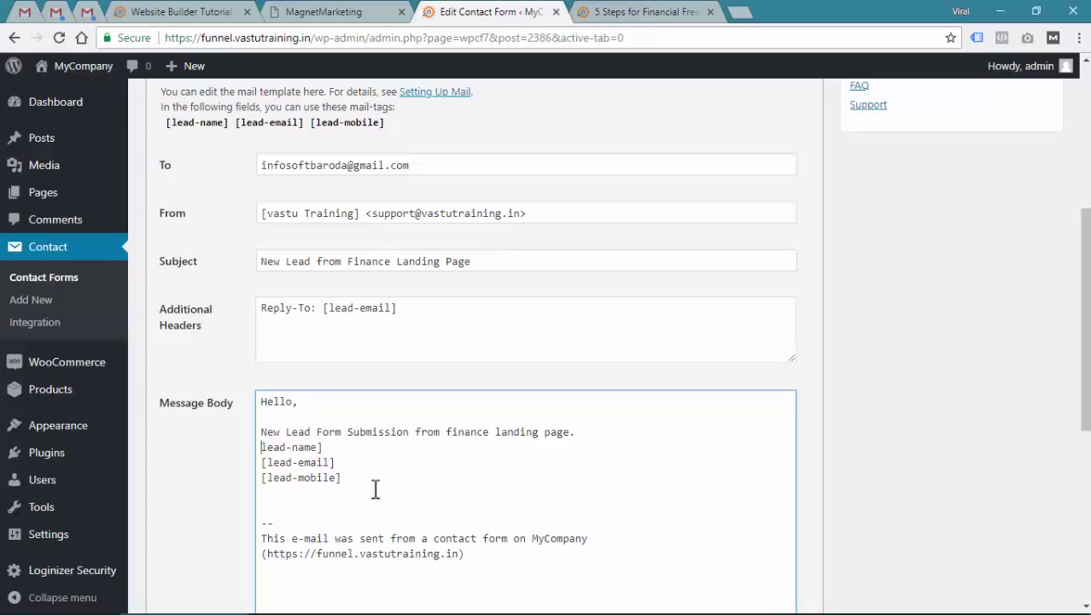
pyautogui.press('Up')
pyautogui.press('Home')
pyautogui.write('[')
# Insert a blank line before the mail tags and save the contact form
pyautogui.moveTo(315, 430); pyautogui.dragTo(593, 431)
pyautogui.click(597, 431)
pyautogui.press('Return')
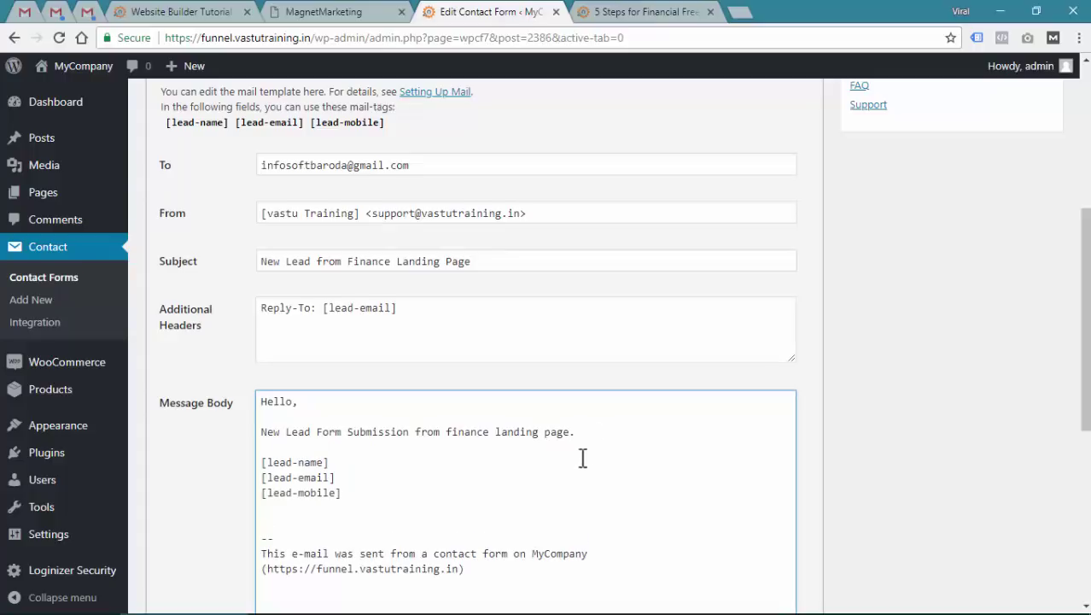
pyautogui.scroll(-1, 583, 452)
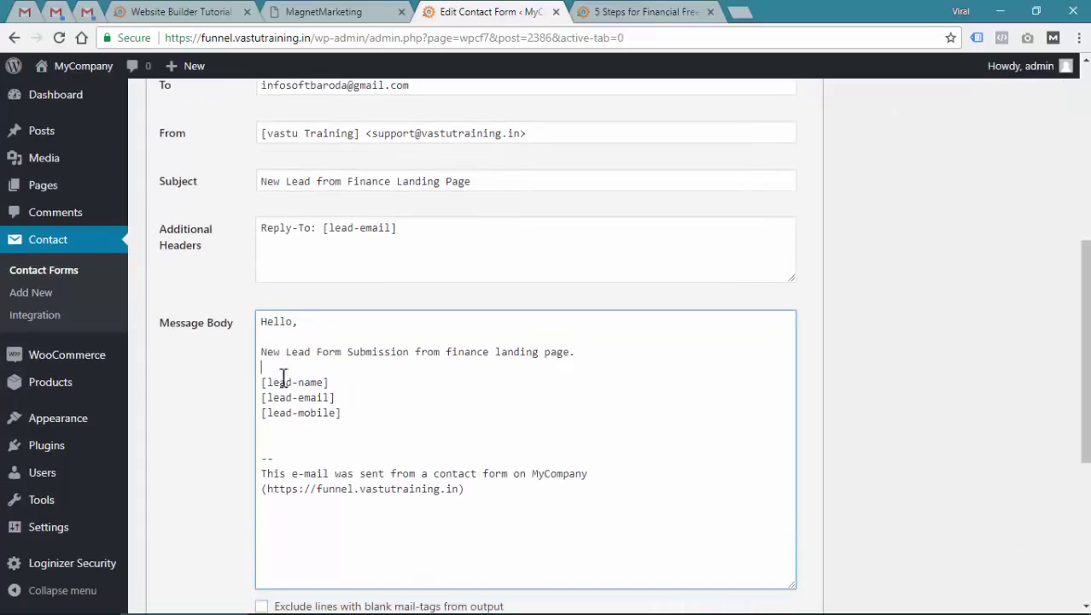
pyautogui.click(362, 439)
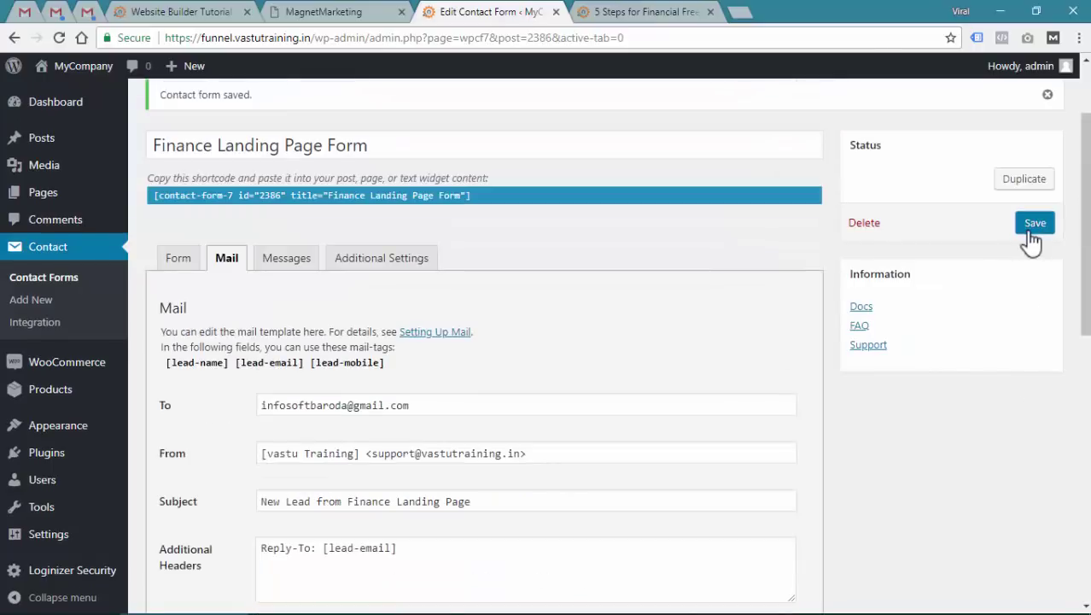
pyautogui.click(1035, 224)
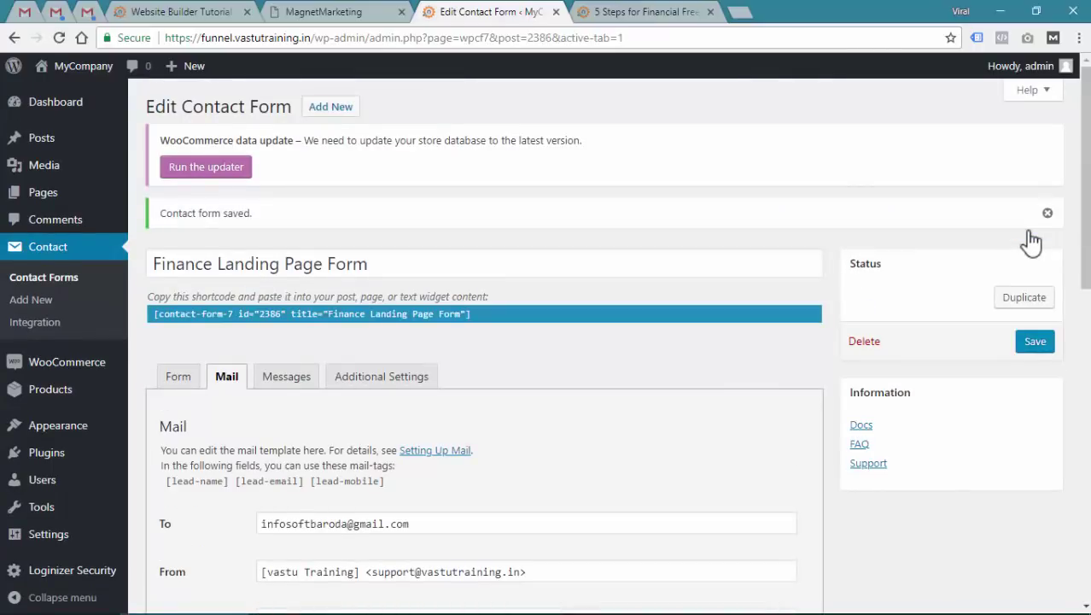
# Review the lead-name field and the To, From and Reply-To [lead-email] mail settings
pyautogui.scroll(-2, 419, 375)
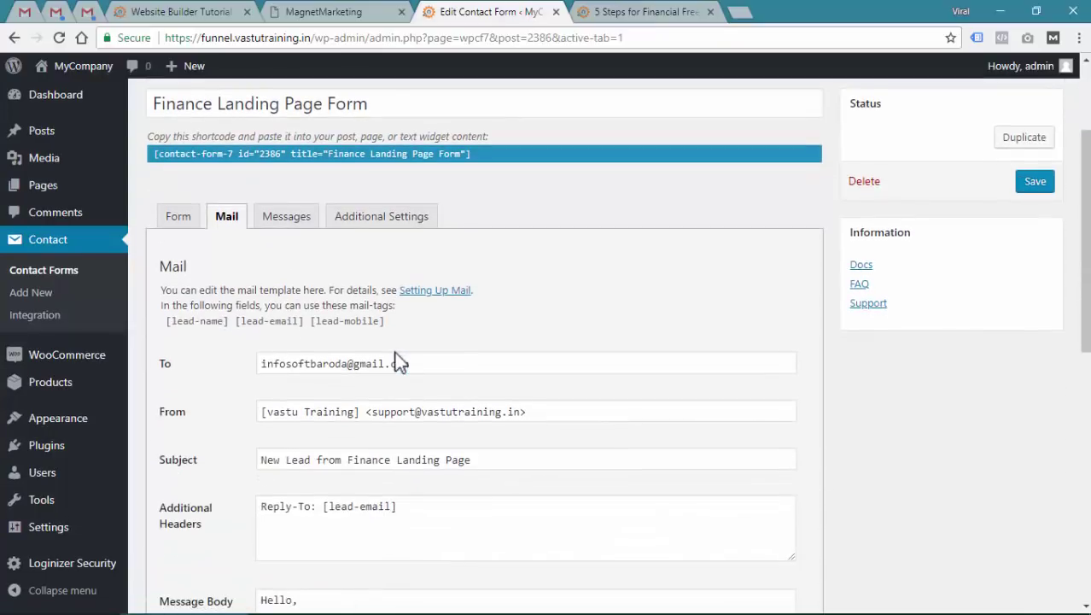
pyautogui.click(178, 216)
pyautogui.scroll(-2, 486, 307)
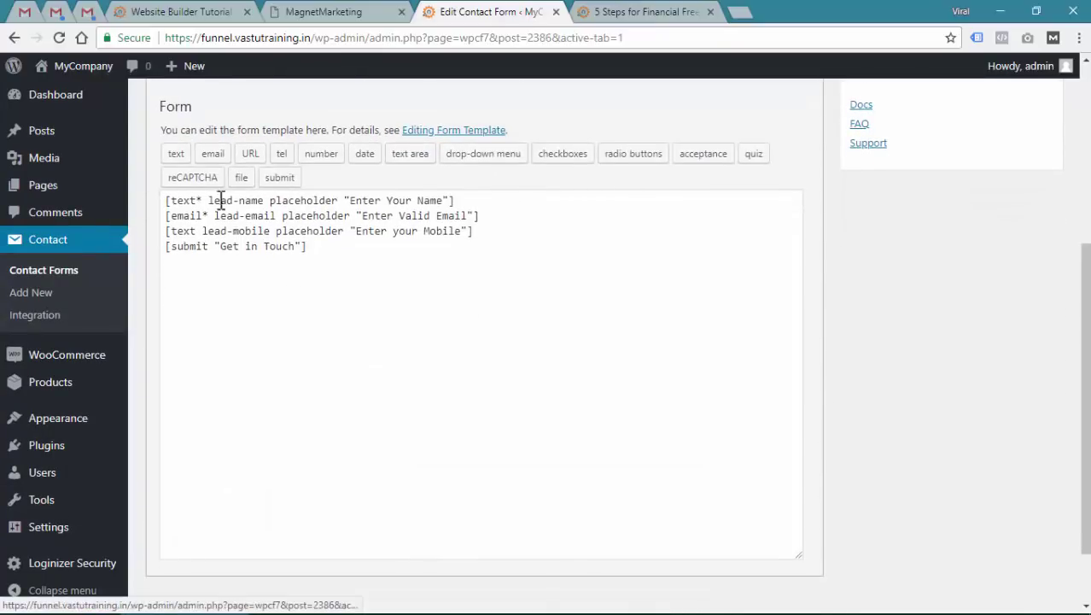
pyautogui.moveTo(215, 200); pyautogui.dragTo(269, 231)
pyautogui.scroll(2, 297, 321)
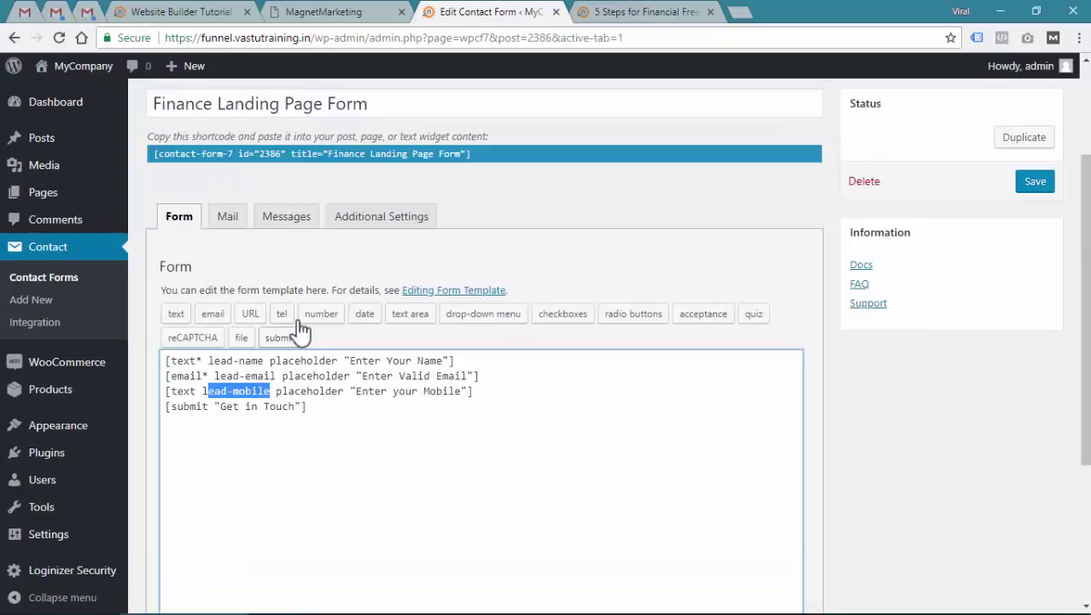
pyautogui.click(227, 216)
pyautogui.moveTo(411, 363); pyautogui.dragTo(261, 363)
pyautogui.scroll(-1, 296, 310)
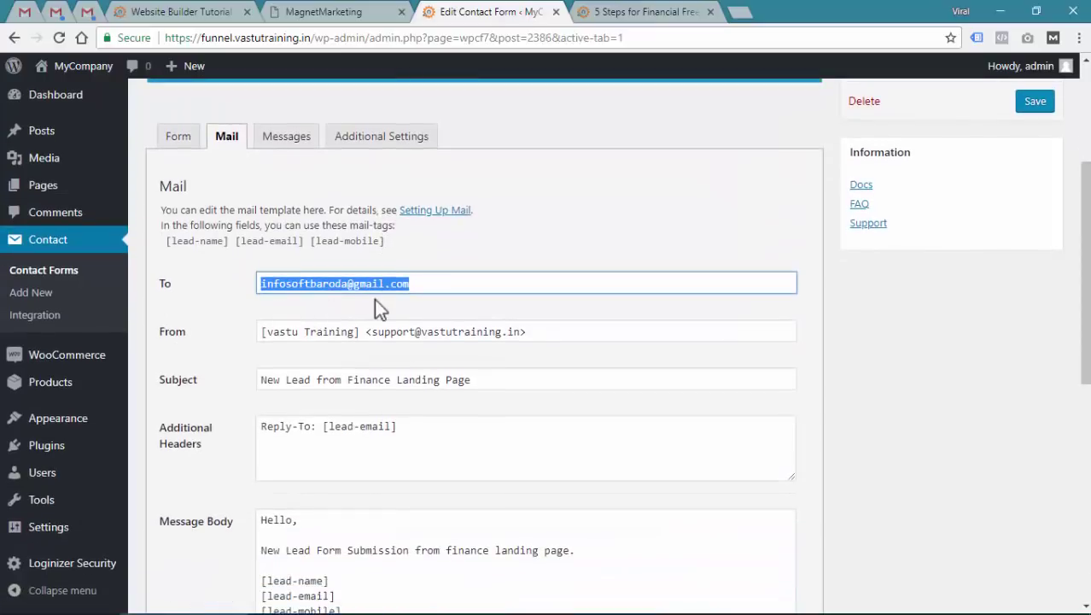
pyautogui.moveTo(273, 330); pyautogui.dragTo(533, 331)
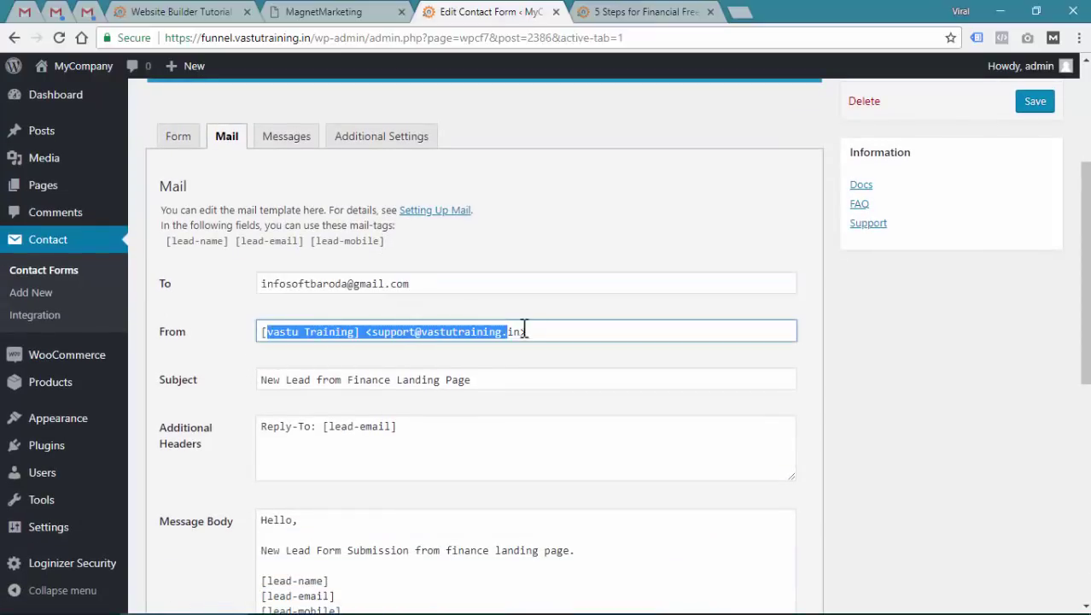
pyautogui.scroll(-1, 444, 350)
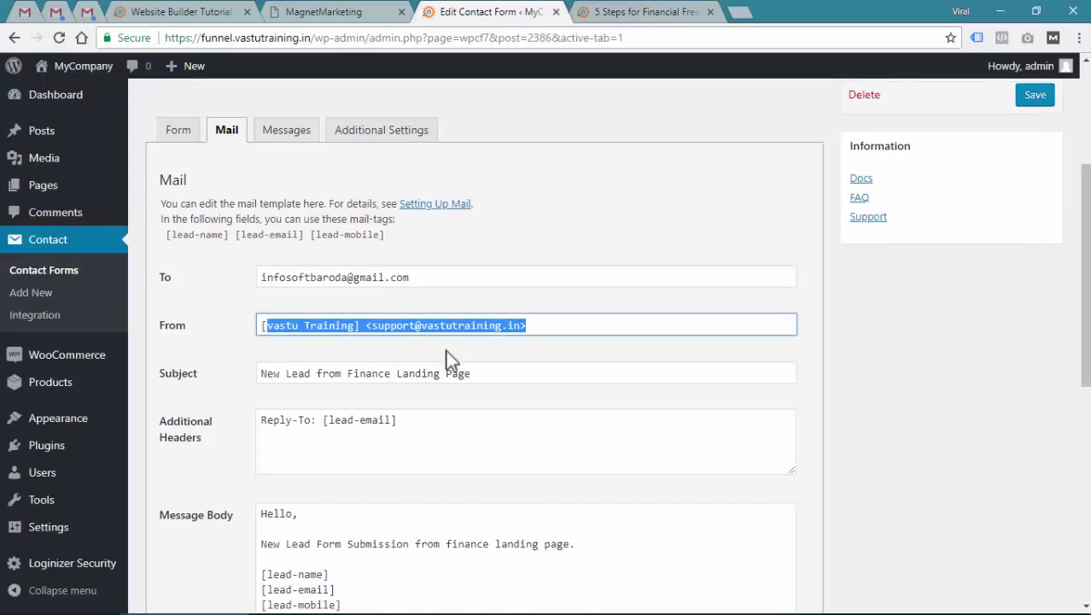
pyautogui.moveTo(475, 299); pyautogui.dragTo(263, 310)
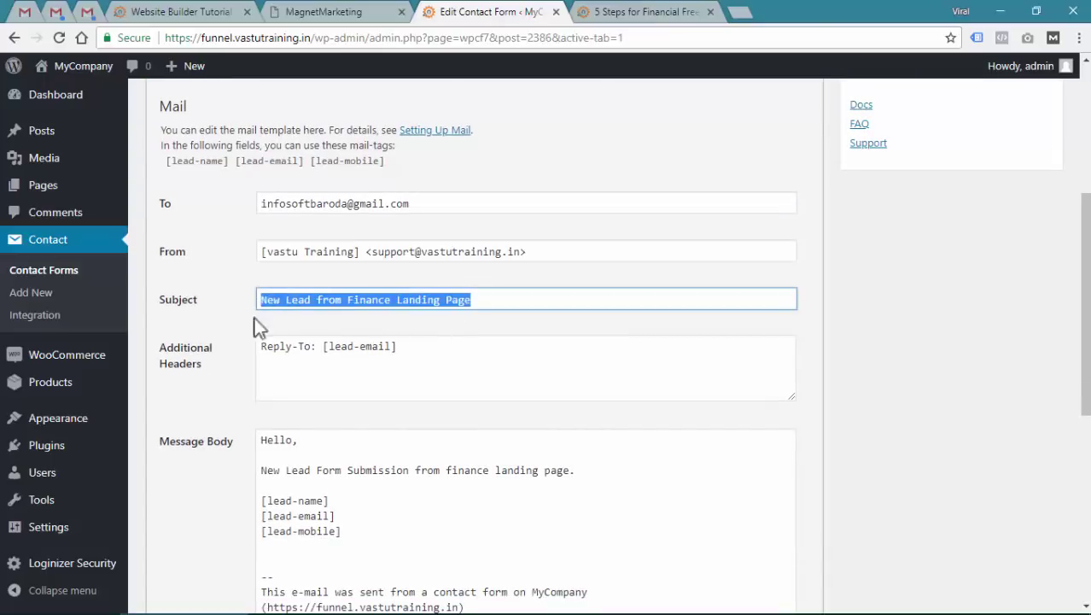
pyautogui.moveTo(404, 351); pyautogui.dragTo(261, 349)
pyautogui.click(324, 346)
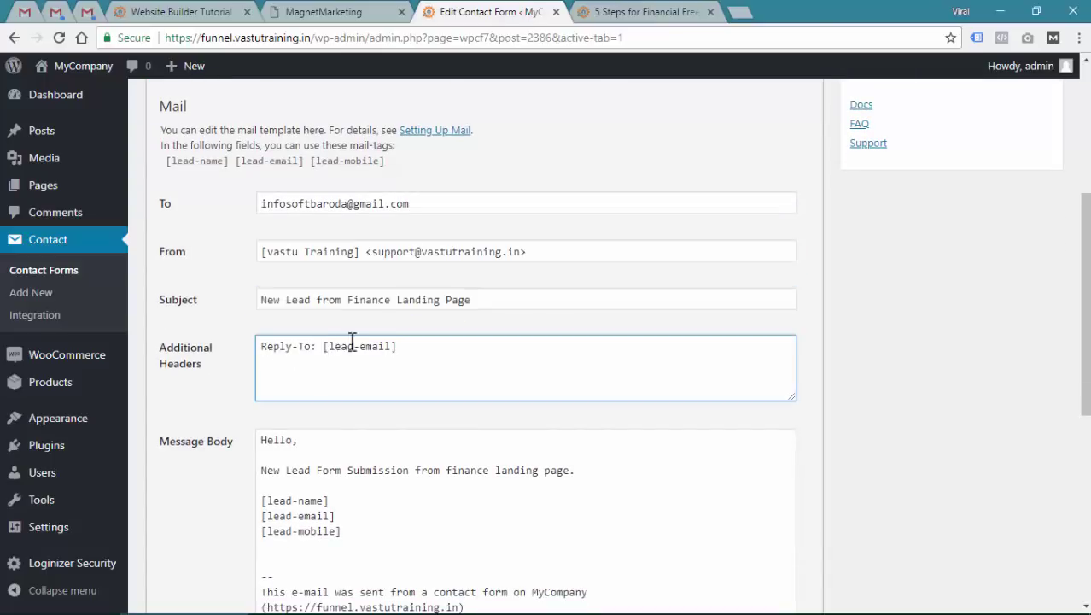
pyautogui.keyDown('shift'); pyautogui.click(394, 346); pyautogui.keyUp('shift')
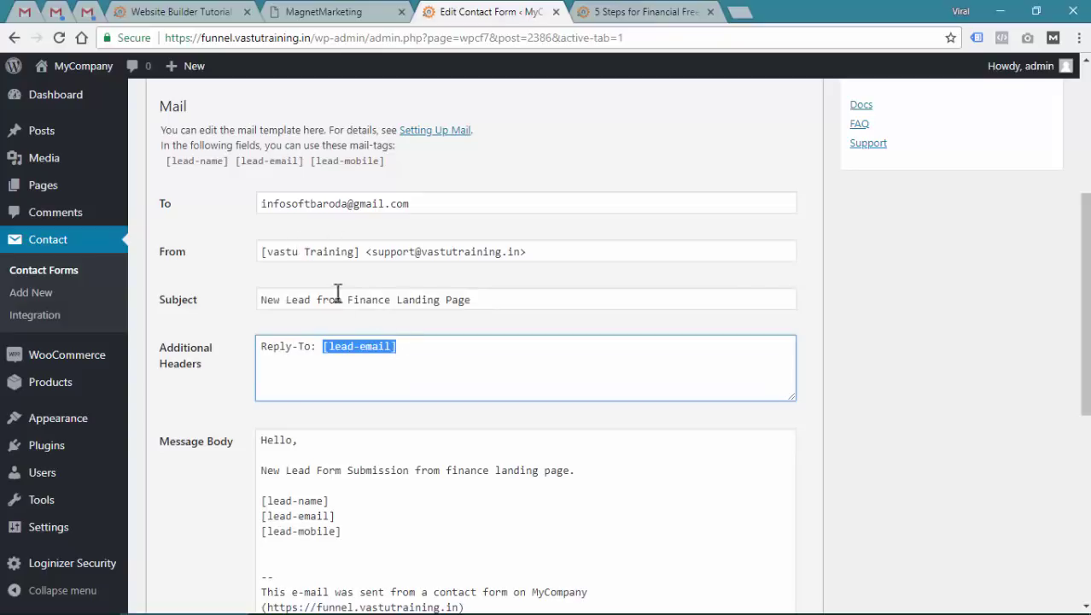
# Recheck the lead-email tag against the Additional Headers and Message Body, then bring up the live landing page form
pyautogui.scroll(1, 346, 357)
pyautogui.click(646, 12)
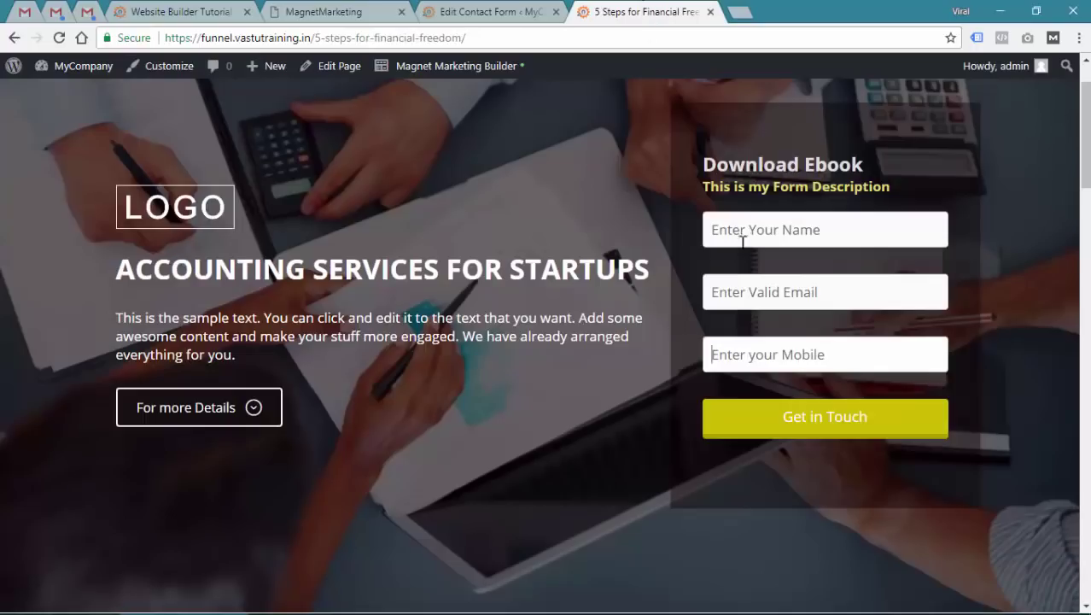
pyautogui.click(506, 11)
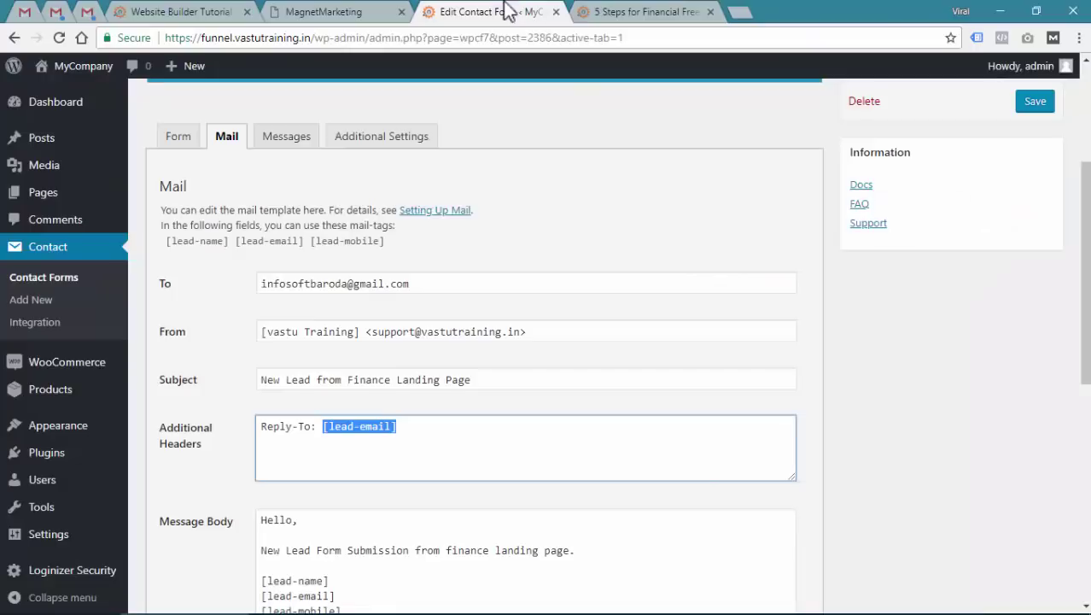
pyautogui.click(178, 138)
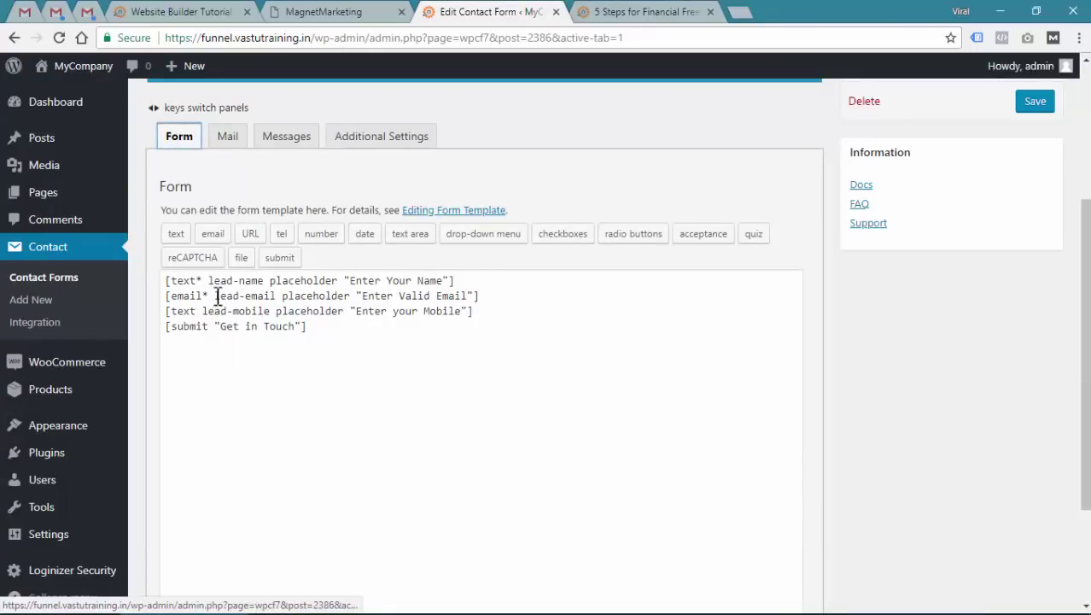
pyautogui.moveTo(215, 297); pyautogui.dragTo(275, 296)
pyautogui.click(228, 137)
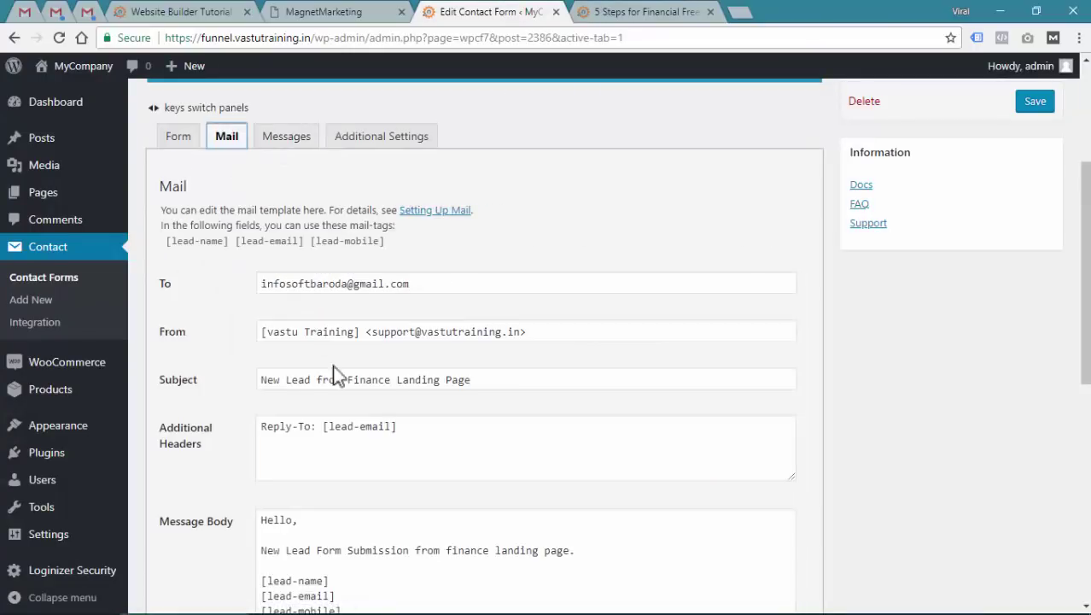
pyautogui.click(363, 426)
pyautogui.moveTo(329, 426); pyautogui.dragTo(403, 426)
pyautogui.scroll(-2, 409, 422)
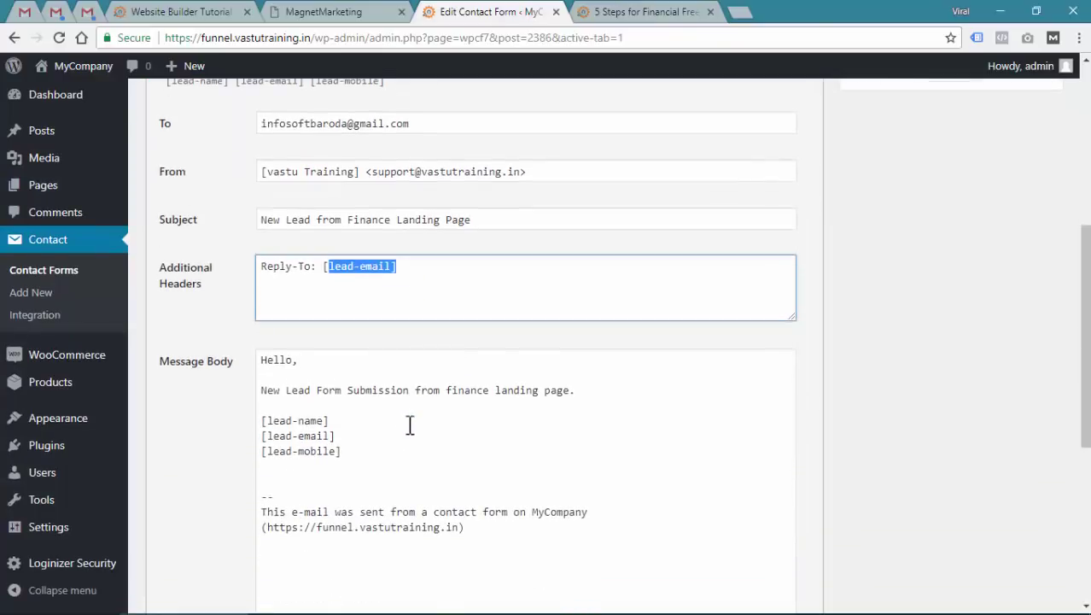
pyautogui.click(307, 373)
pyautogui.scroll(3, 475, 492)
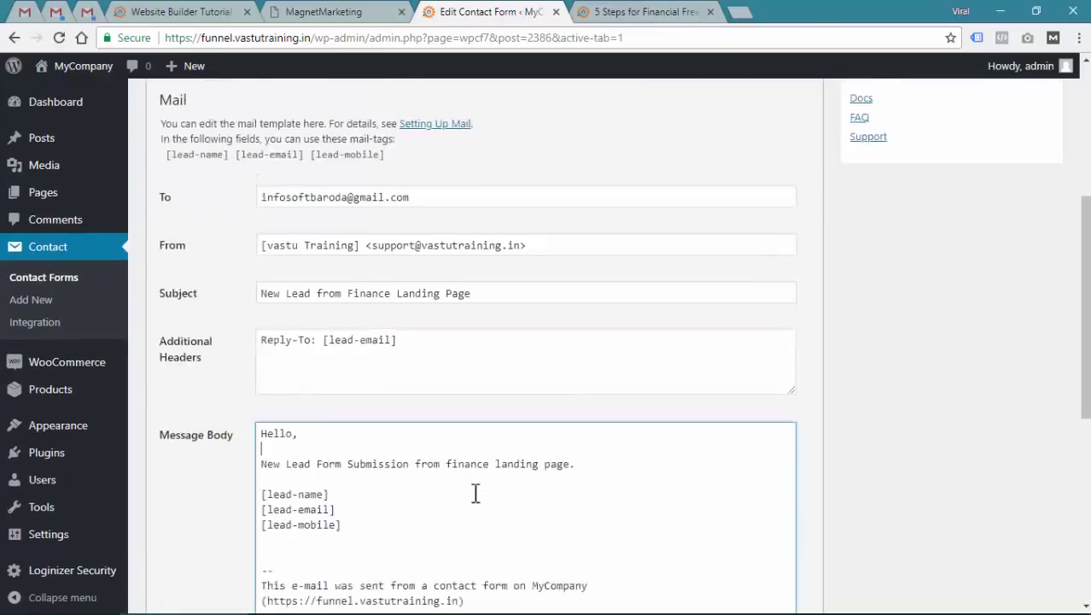
pyautogui.click(646, 11)
pyautogui.click(803, 233)
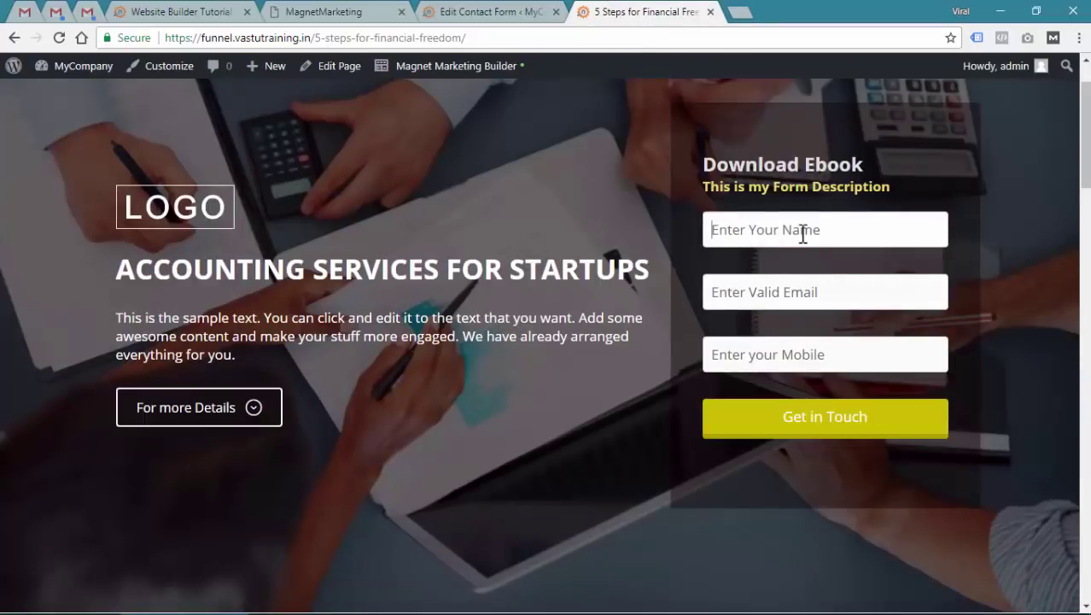
# Fill in a test name, e-mail and mobile number and submit the landing-page lead form
pyautogui.write('Virat Kohli')
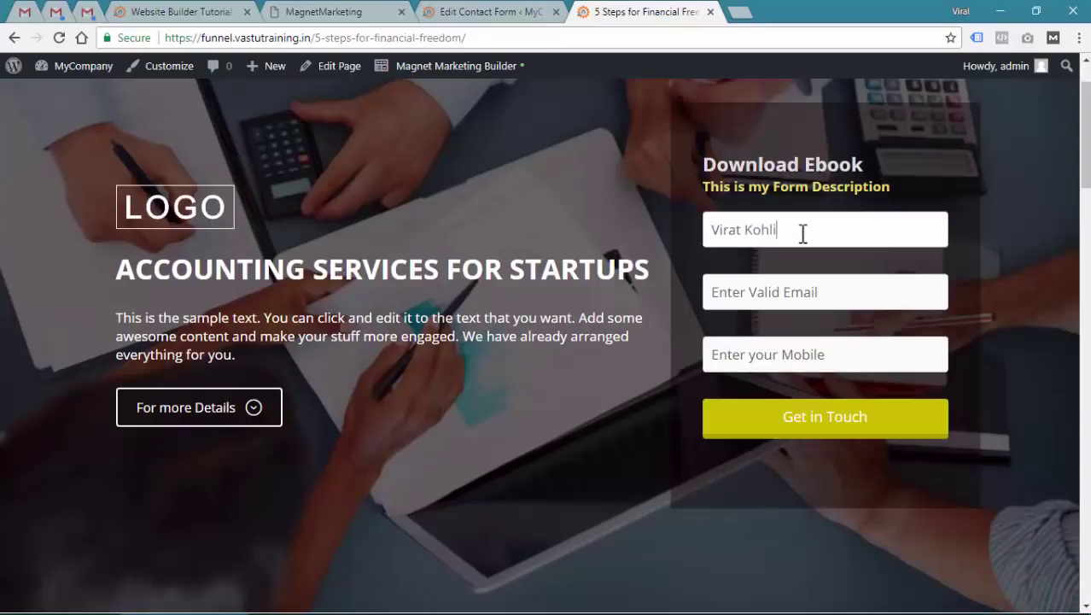
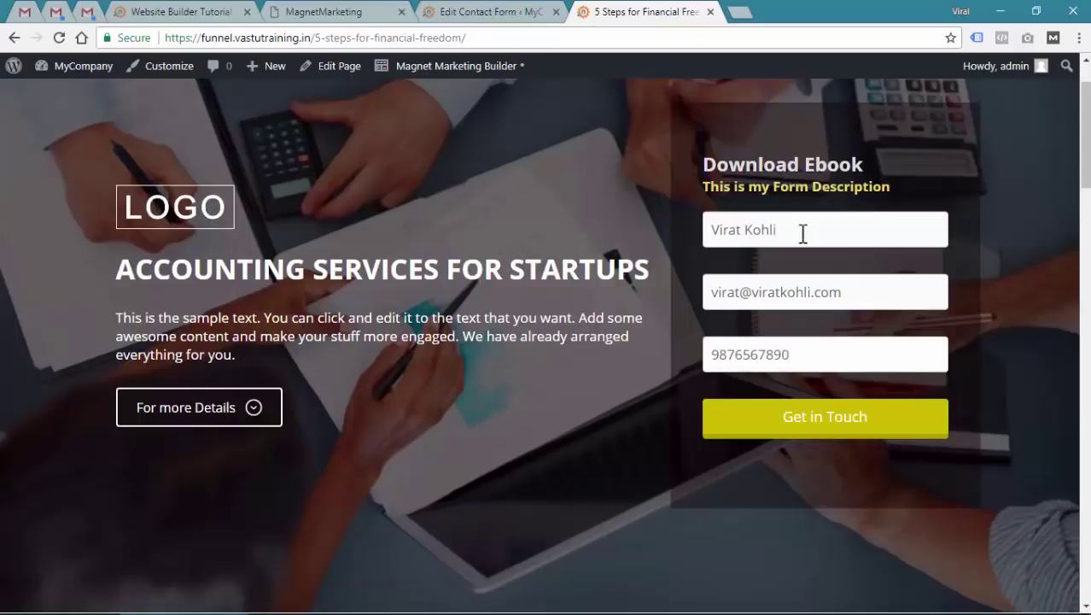
pyautogui.click(814, 435)
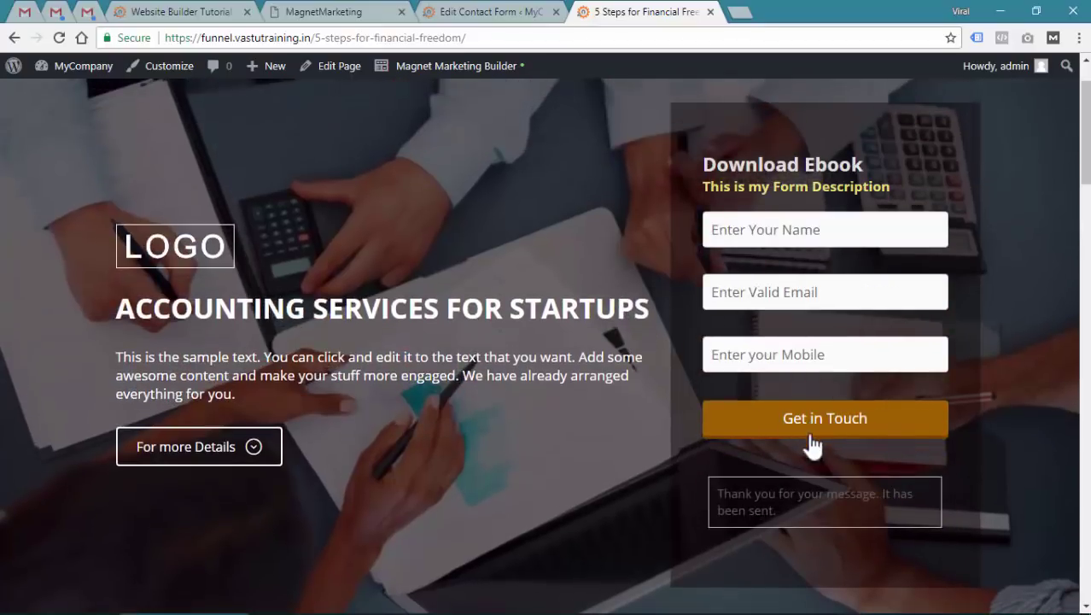
# Check the message-sent confirmation and open the new lead email in Gmail
pyautogui.moveTo(744, 494); pyautogui.dragTo(811, 517)
pyautogui.click(813, 515)
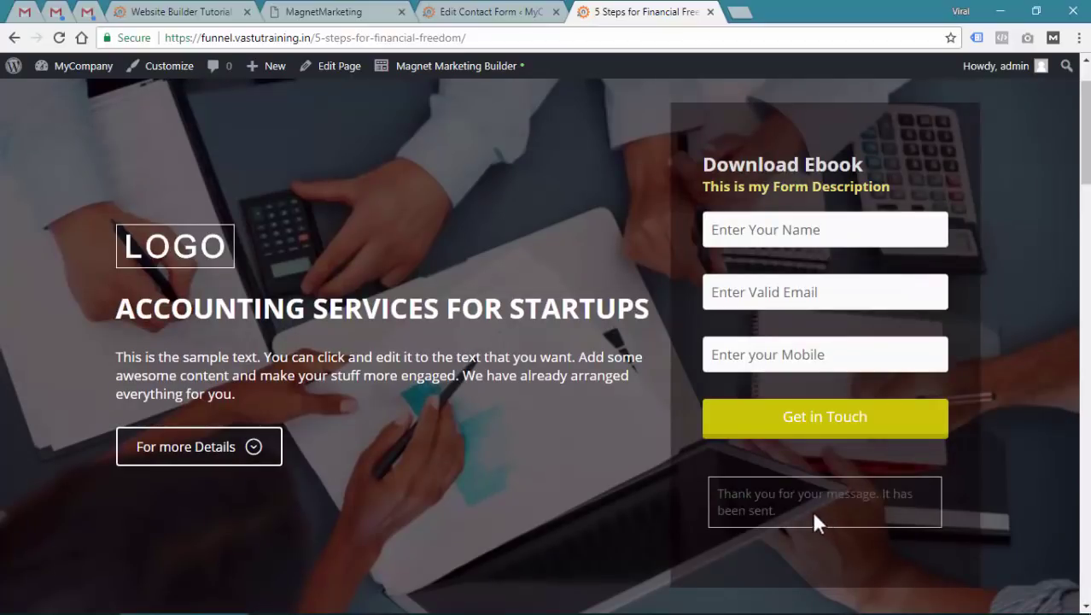
pyautogui.tripleClick(800, 511)
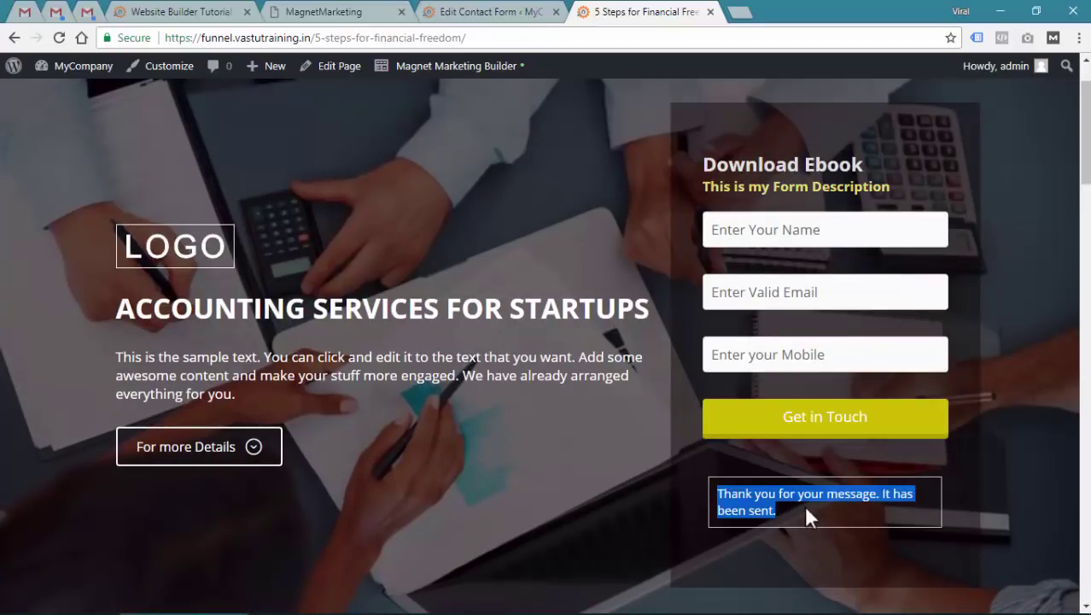
pyautogui.click(88, 12)
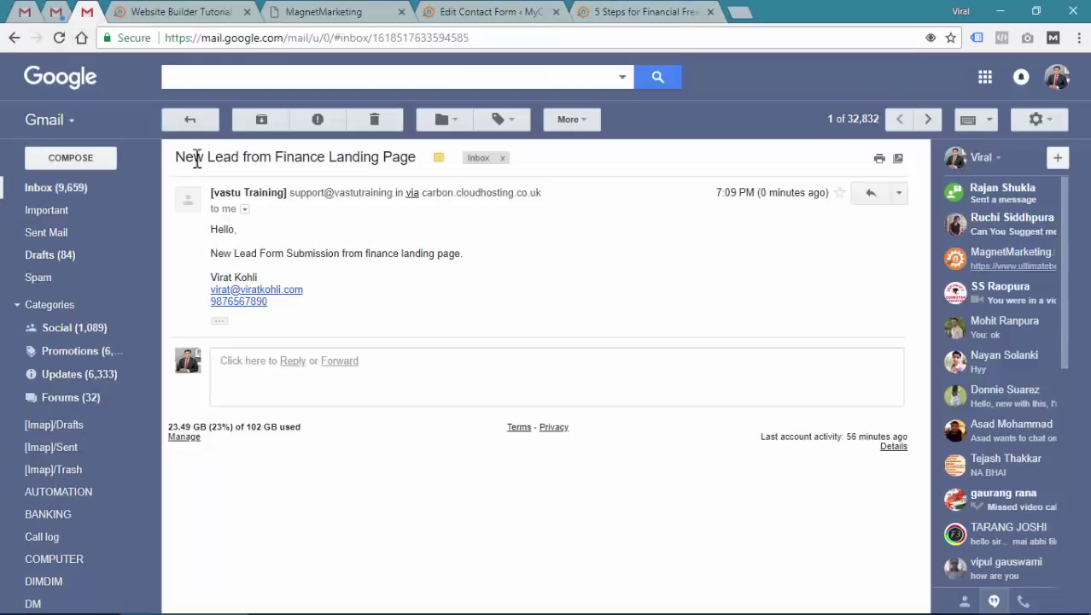
pyautogui.moveTo(176, 158); pyautogui.dragTo(415, 164)
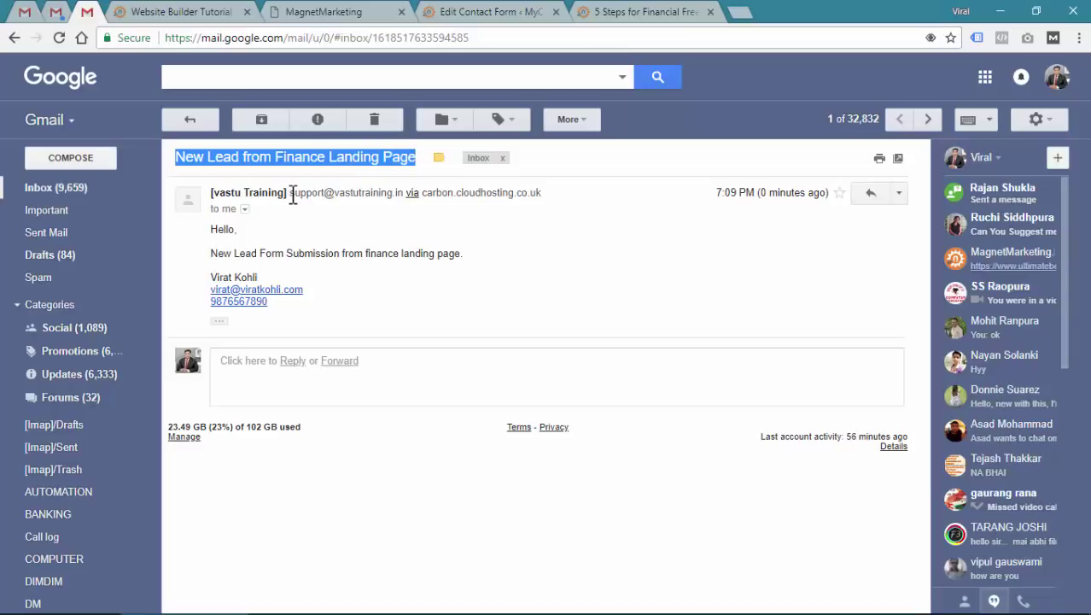
pyautogui.moveTo(292, 195); pyautogui.dragTo(406, 188)
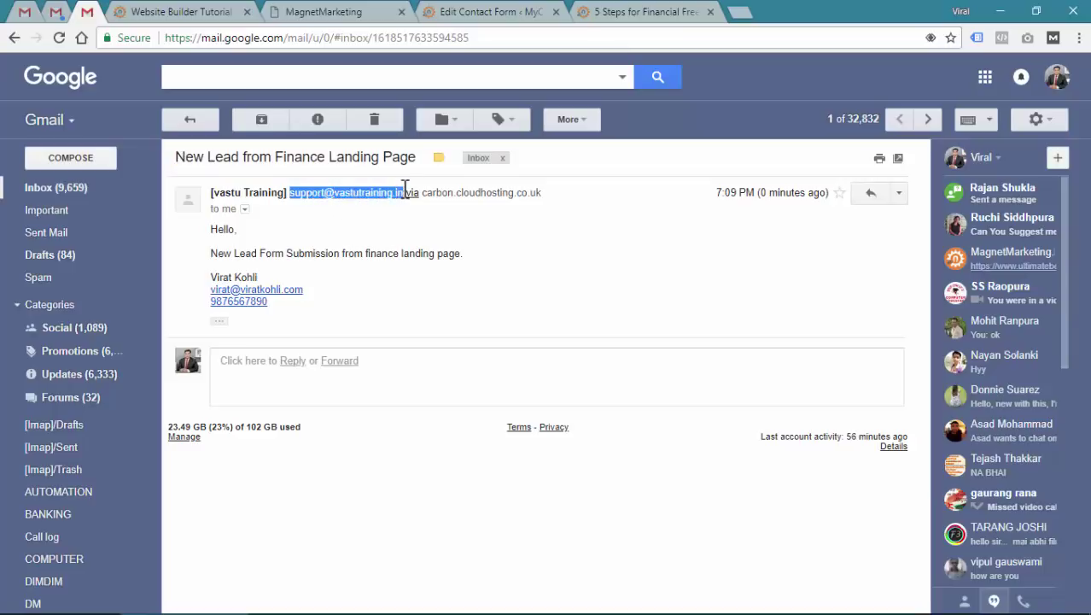
pyautogui.click(375, 222)
pyautogui.moveTo(213, 192); pyautogui.dragTo(288, 204)
pyautogui.click(294, 226)
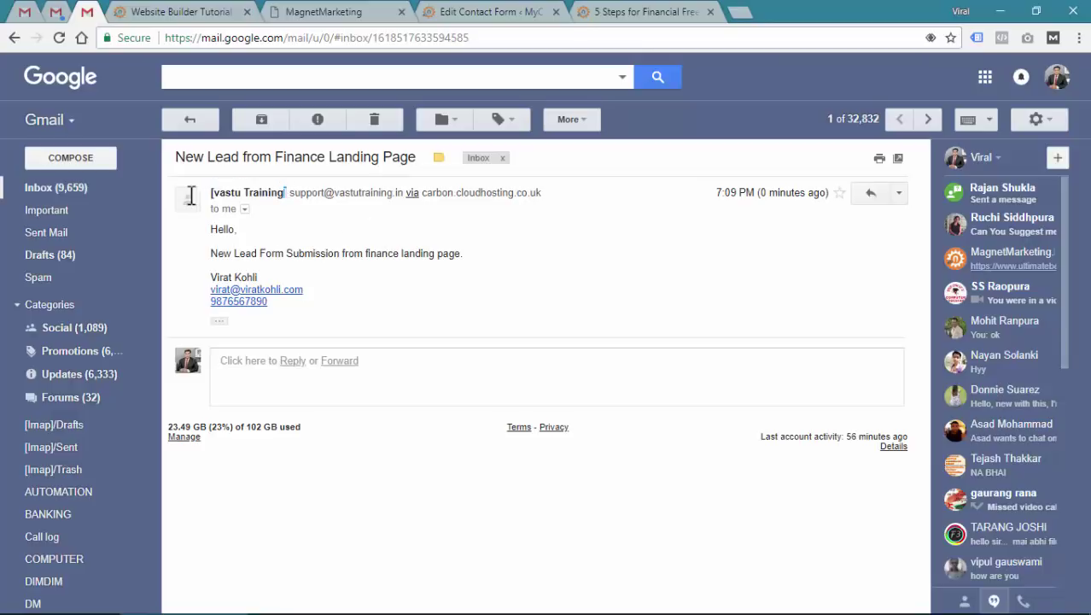
# Change the sender name to 'Vastu Training', capitalised and without brackets
pyautogui.click(474, 12)
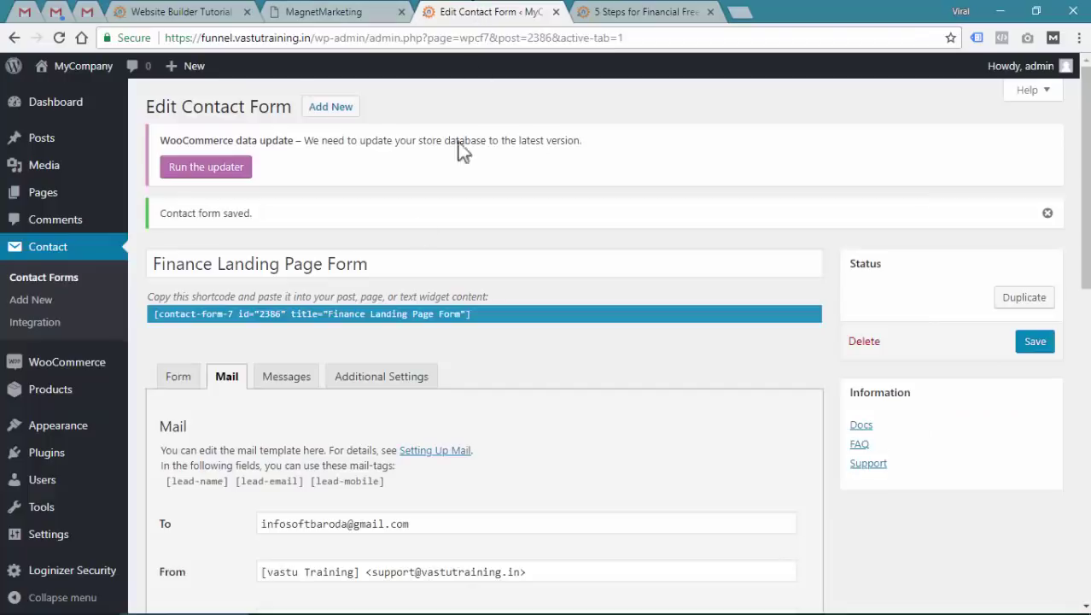
pyautogui.scroll(-3, 321, 364)
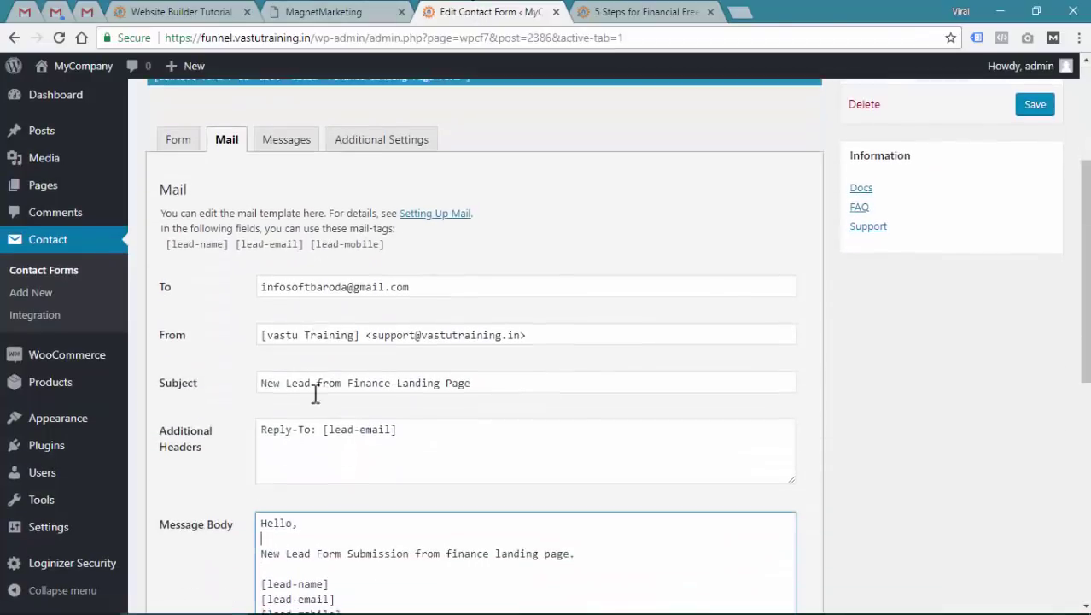
pyautogui.click(261, 330)
pyautogui.press('BackSpace')
pyautogui.press('Delete')
pyautogui.write('V')
pyautogui.click(352, 331)
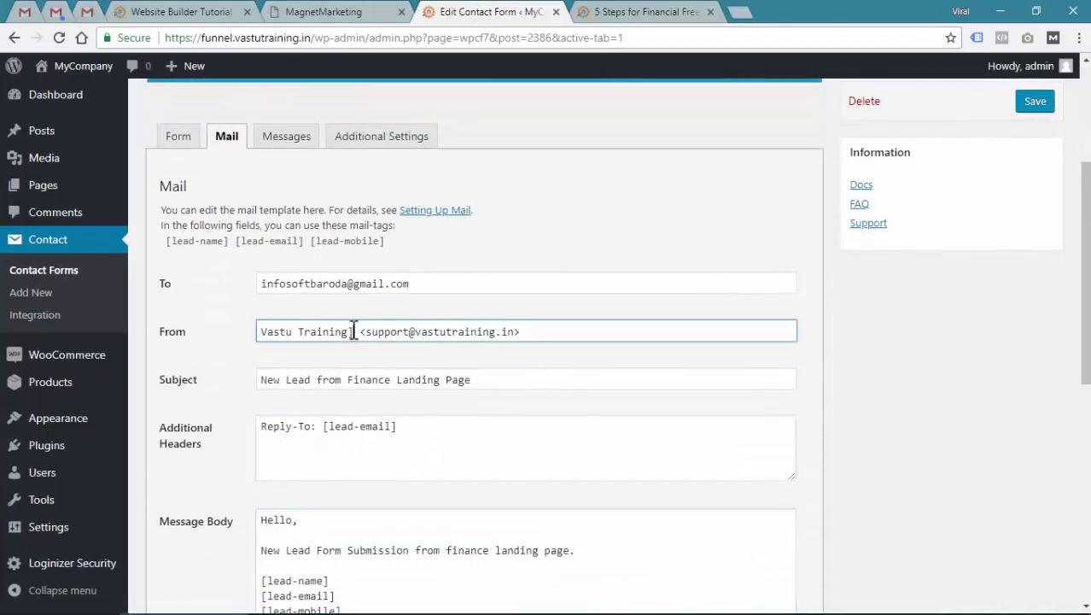
pyautogui.press('BackSpace')
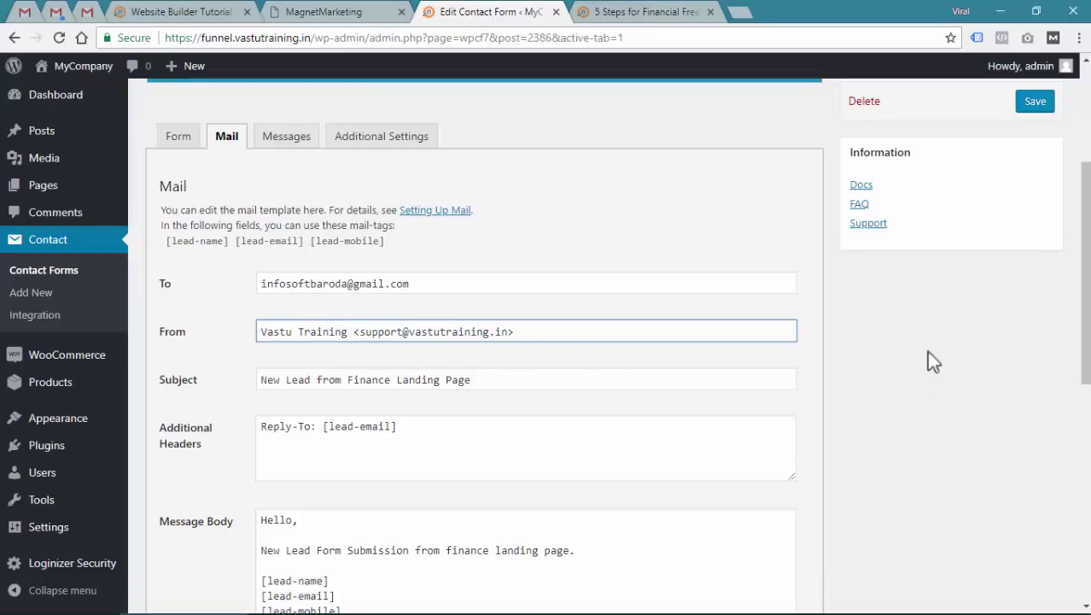
# Save the contact form and return to the lead email in Gmail
pyautogui.scroll(2, 969, 268)
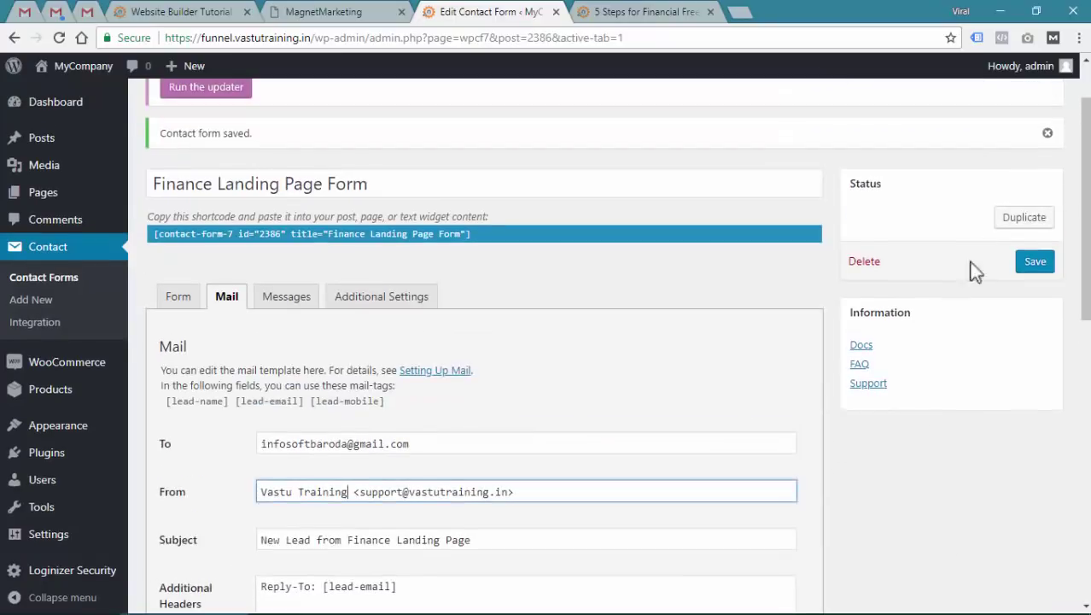
pyautogui.click(1032, 263)
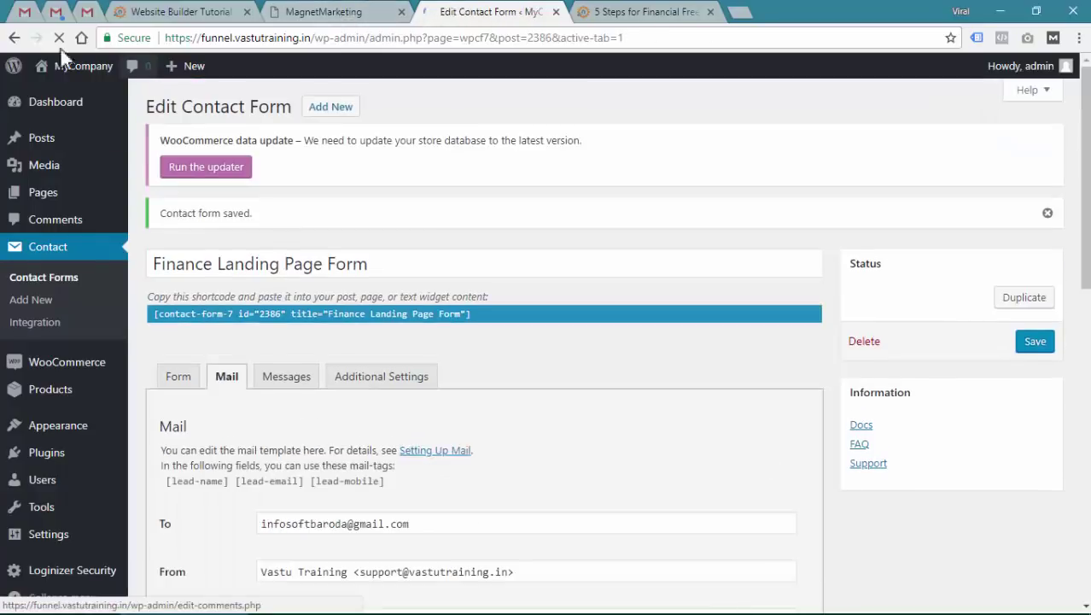
pyautogui.click(87, 12)
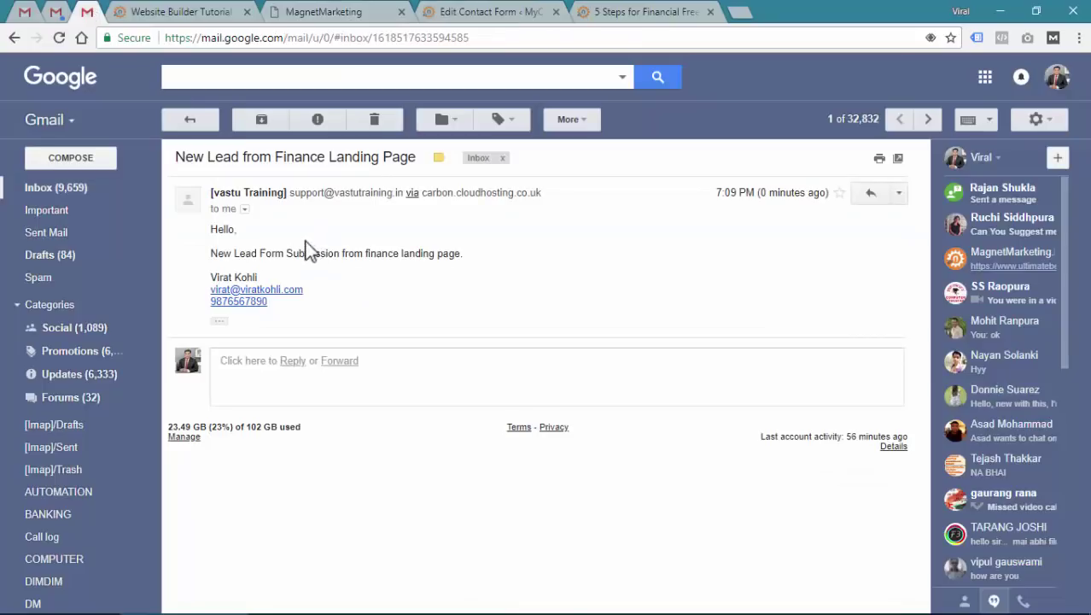
pyautogui.moveTo(220, 192); pyautogui.dragTo(394, 193)
pyautogui.moveTo(211, 229); pyautogui.dragTo(274, 241)
pyautogui.moveTo(212, 252); pyautogui.dragTo(480, 254)
pyautogui.click(482, 262)
pyautogui.moveTo(217, 277); pyautogui.dragTo(286, 274)
pyautogui.click(287, 277)
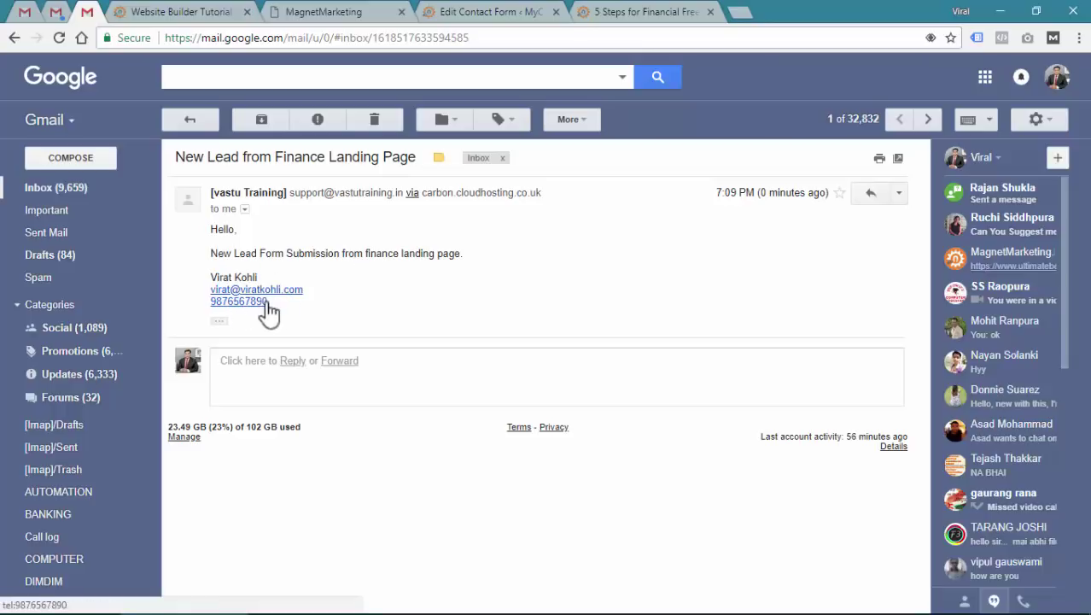
pyautogui.click(636, 11)
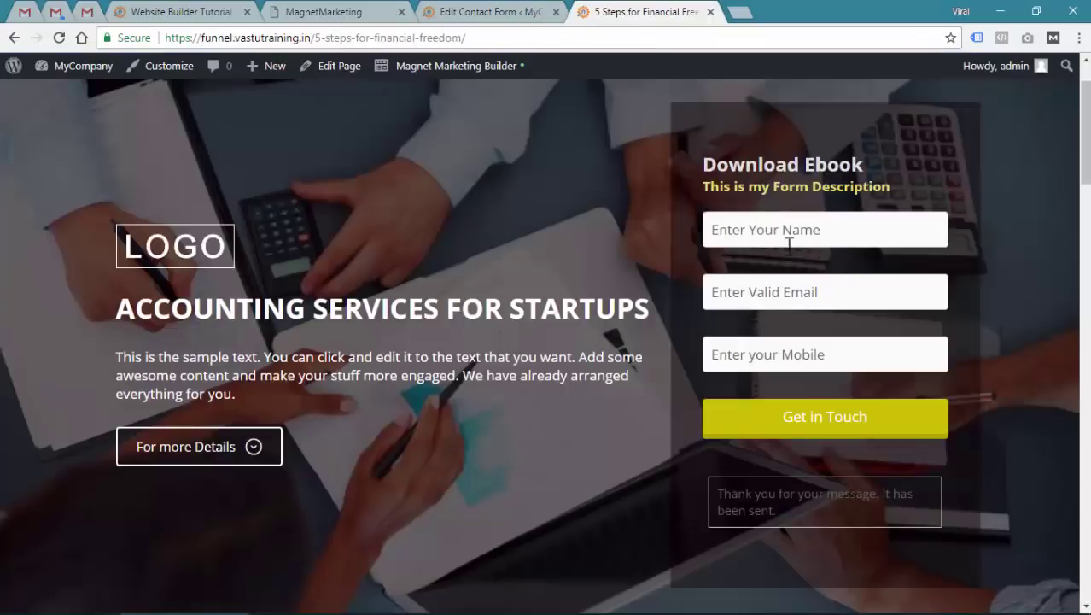
pyautogui.click(87, 12)
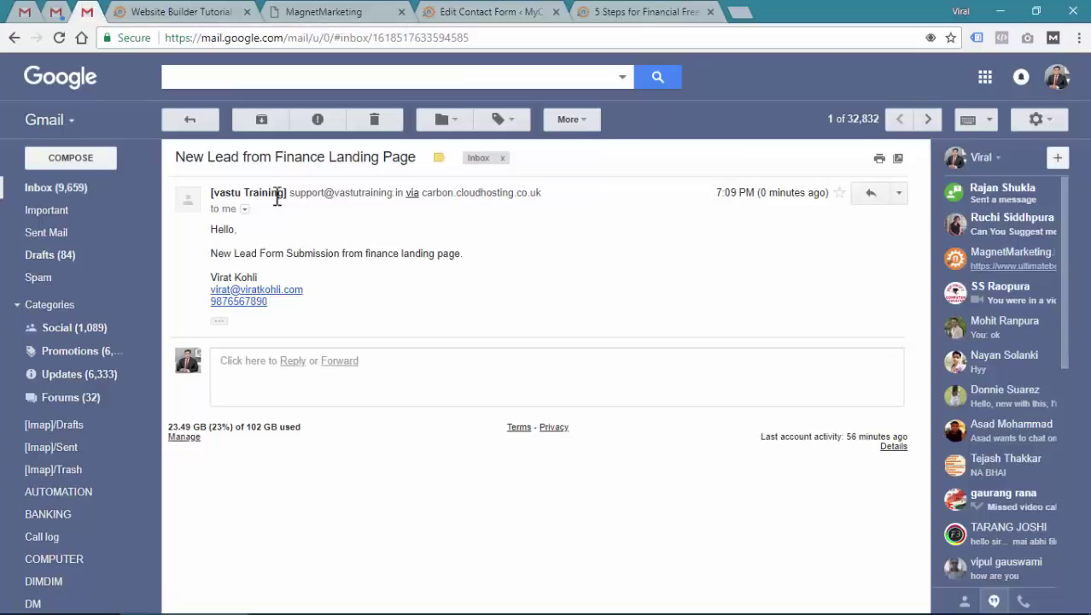
pyautogui.click(428, 24)
# Review the current recipient and sender addresses against the lead email in Gmail
pyautogui.scroll(-2, 273, 419)
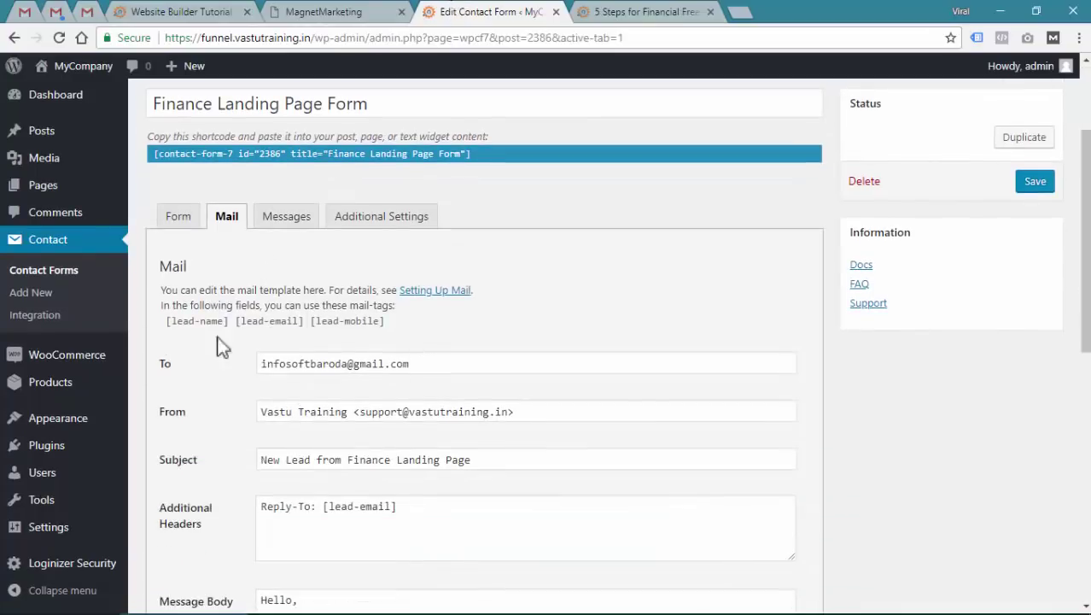
pyautogui.tripleClick(333, 364)
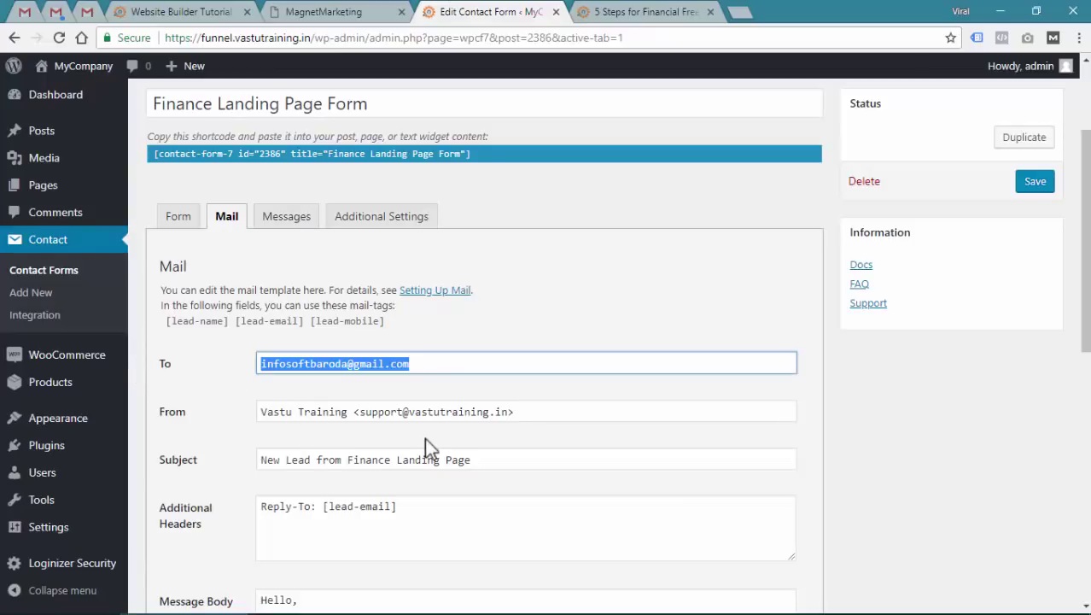
pyautogui.scroll(-1, 455, 448)
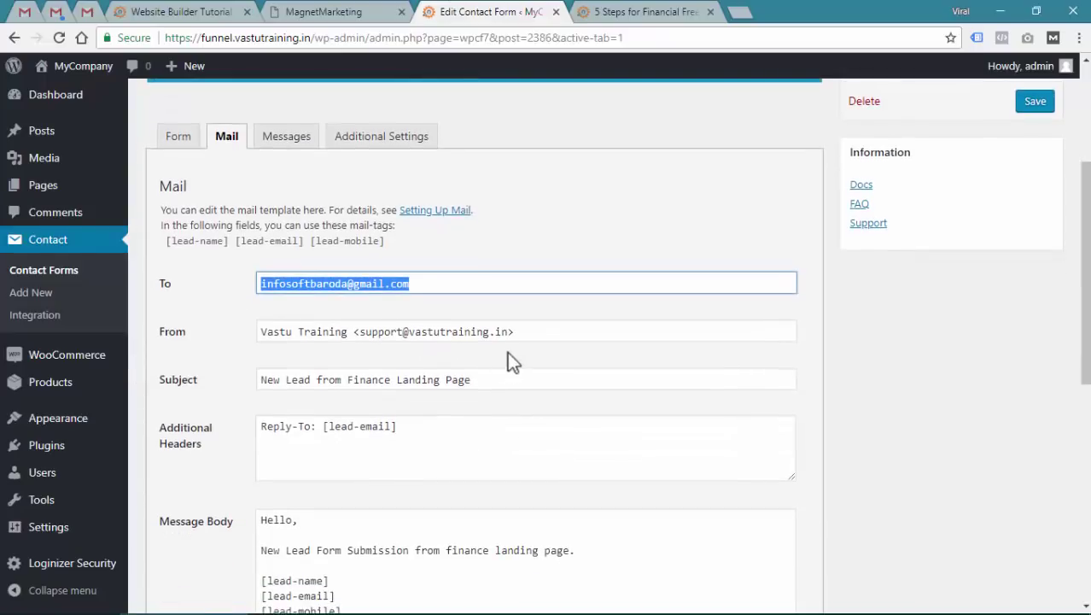
pyautogui.moveTo(516, 333); pyautogui.dragTo(249, 330)
pyautogui.click(277, 342)
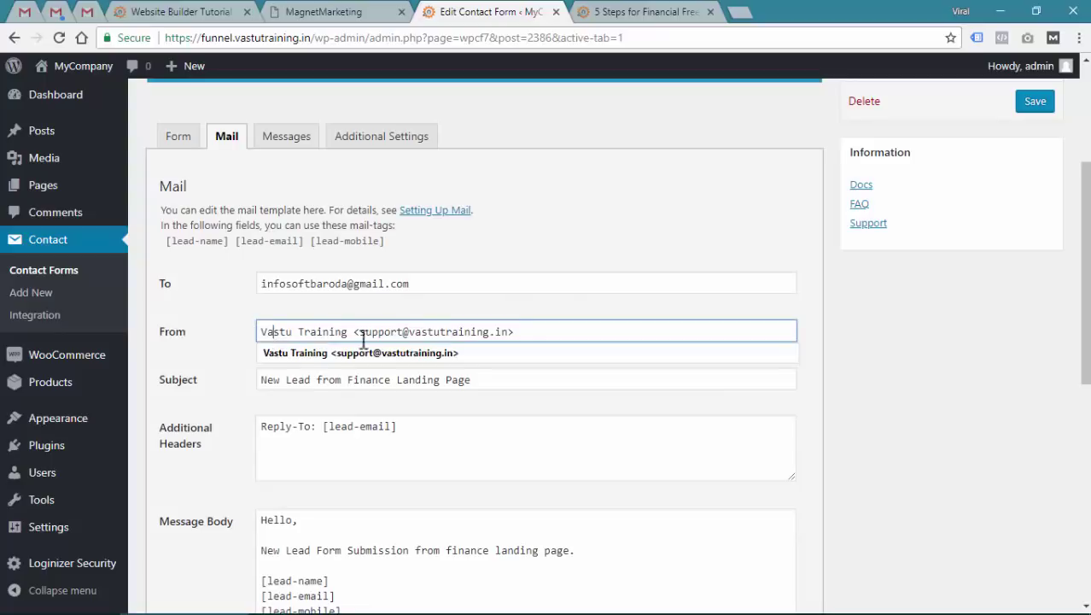
pyautogui.click(561, 284)
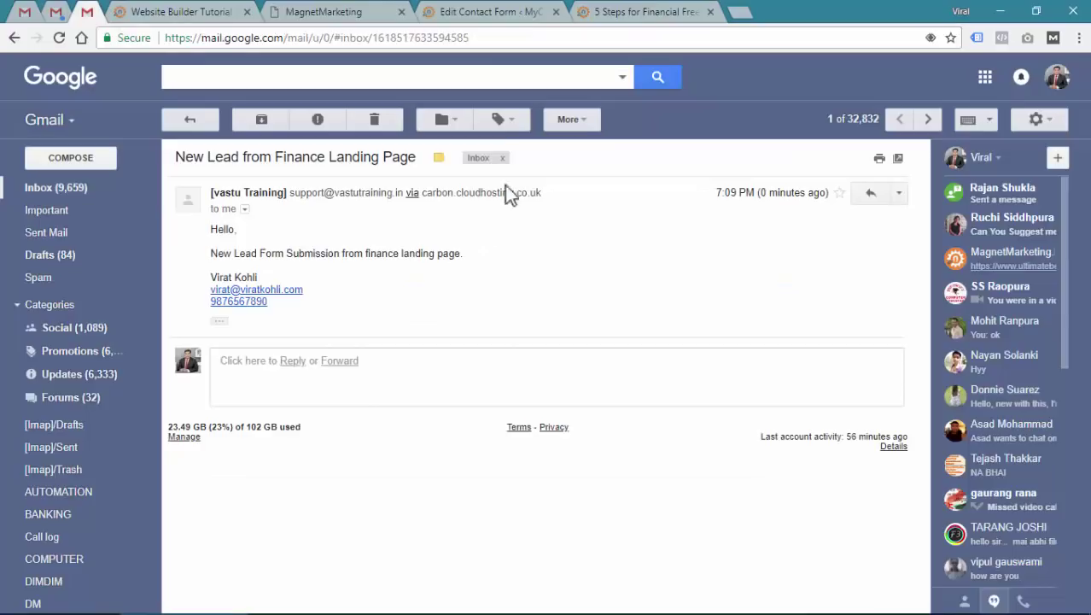
pyautogui.click(99, 12)
pyautogui.click(489, 12)
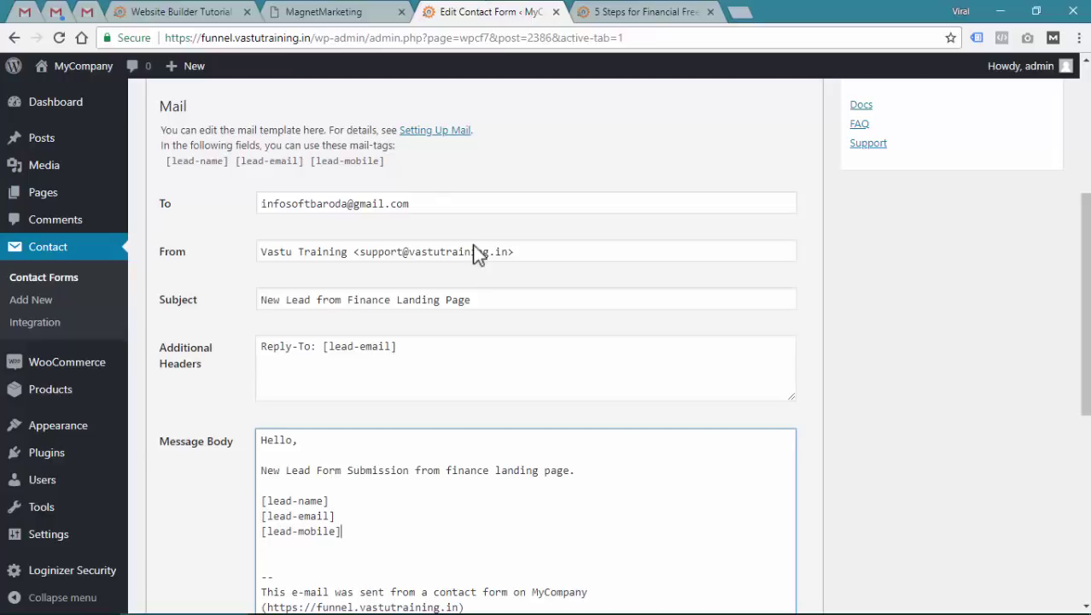
# Append a comma-separated support address to the To field, remove the space, and save the form
pyautogui.click(452, 203)
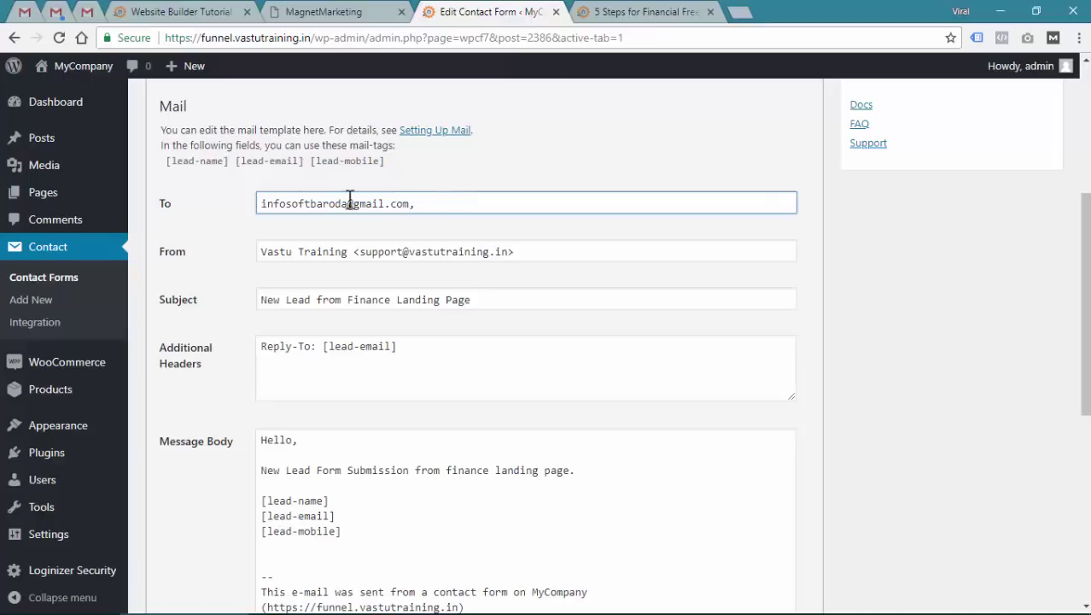
pyautogui.moveTo(410, 203); pyautogui.dragTo(226, 208)
pyautogui.click(484, 201)
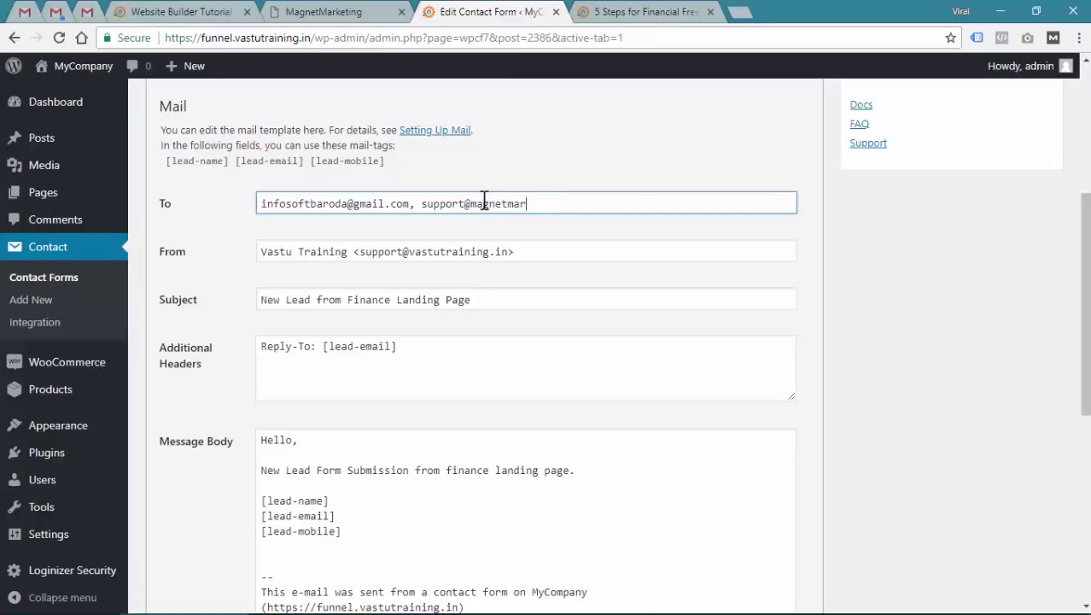
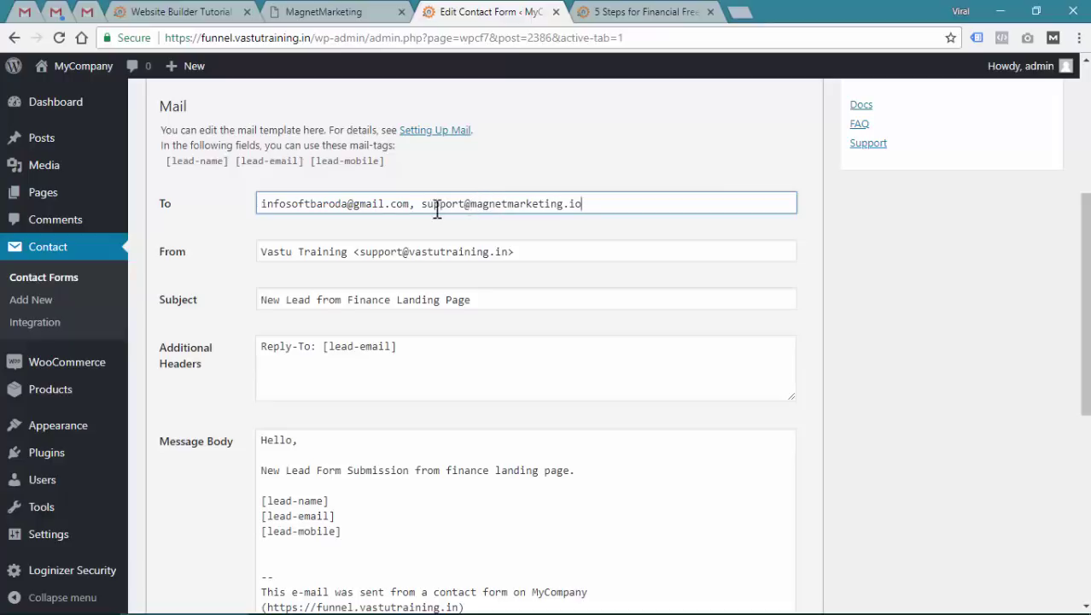
pyautogui.moveTo(421, 203); pyautogui.dragTo(650, 202)
pyautogui.click(646, 202)
pyautogui.press('BackSpace')
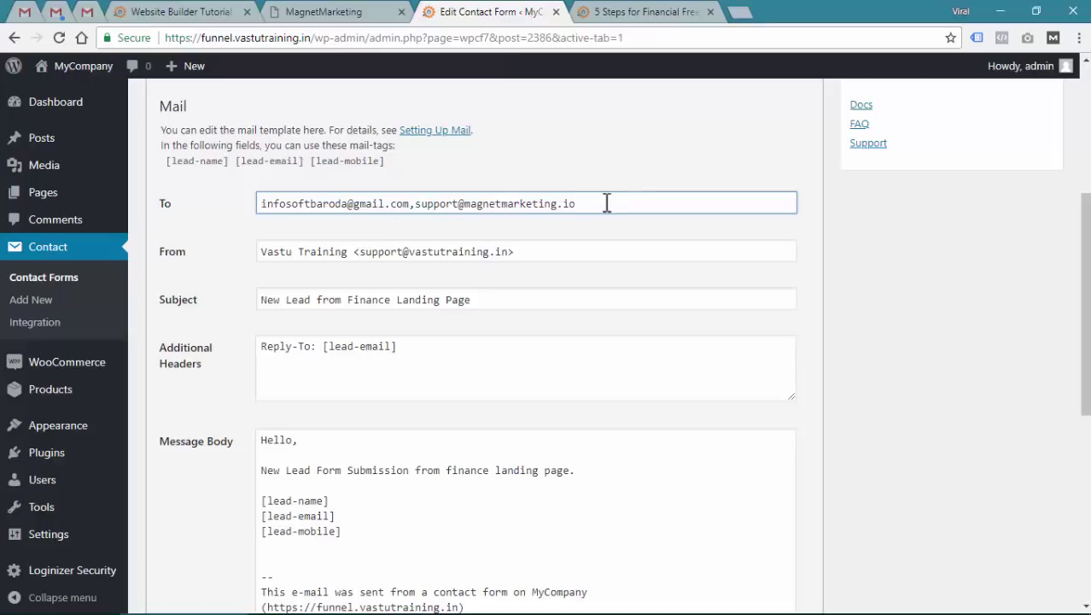
pyautogui.press('Return')
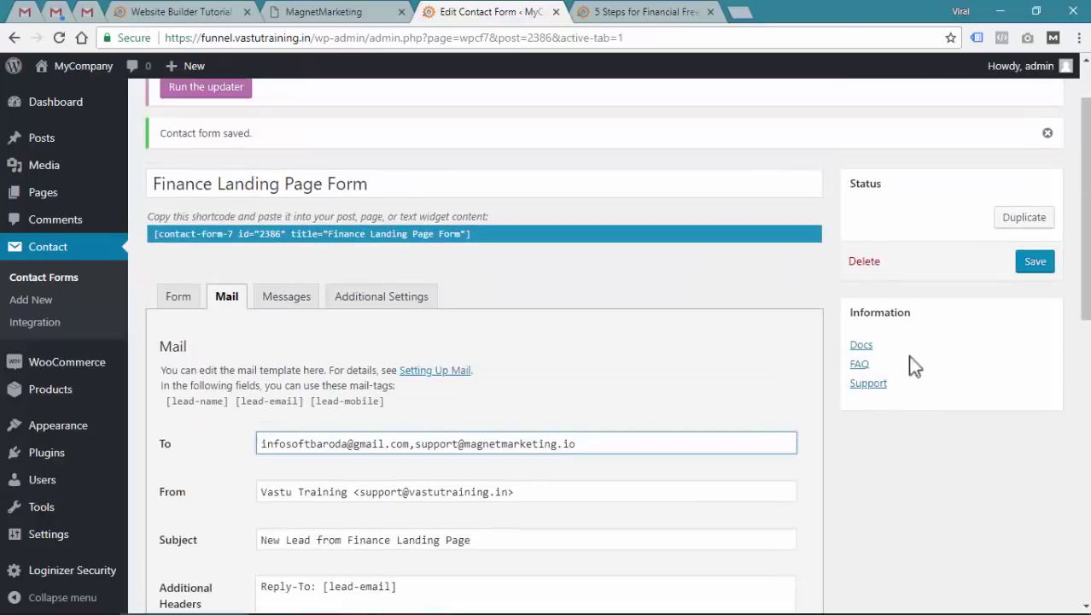
pyautogui.click(1046, 267)
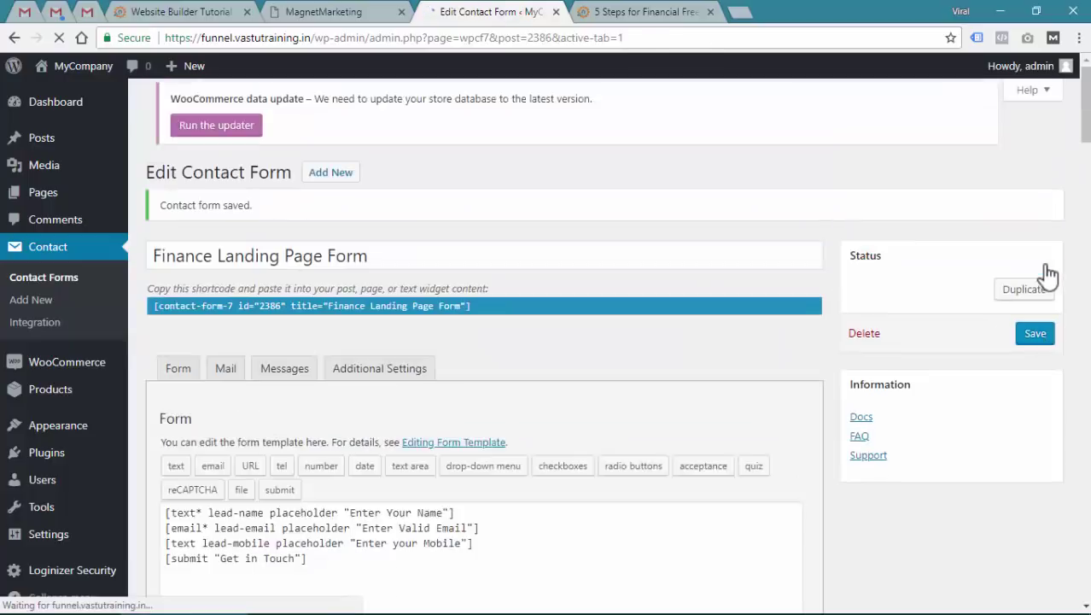
# Reload the landing page and send a second test lead with a name, e-mail and mobile number
pyautogui.hotkey('ctrl', 'Tab')
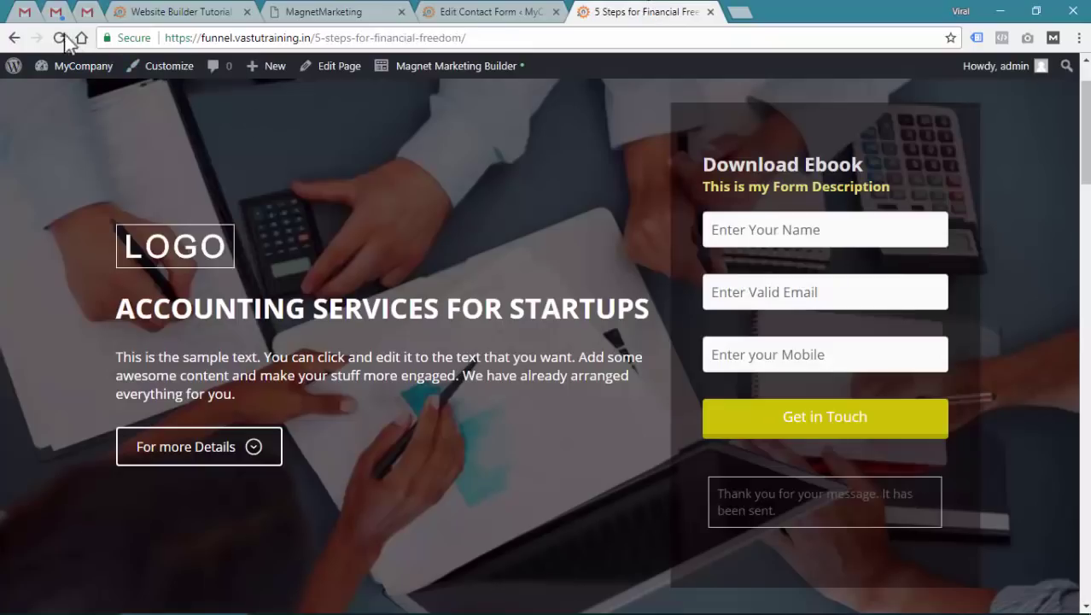
pyautogui.click(59, 37)
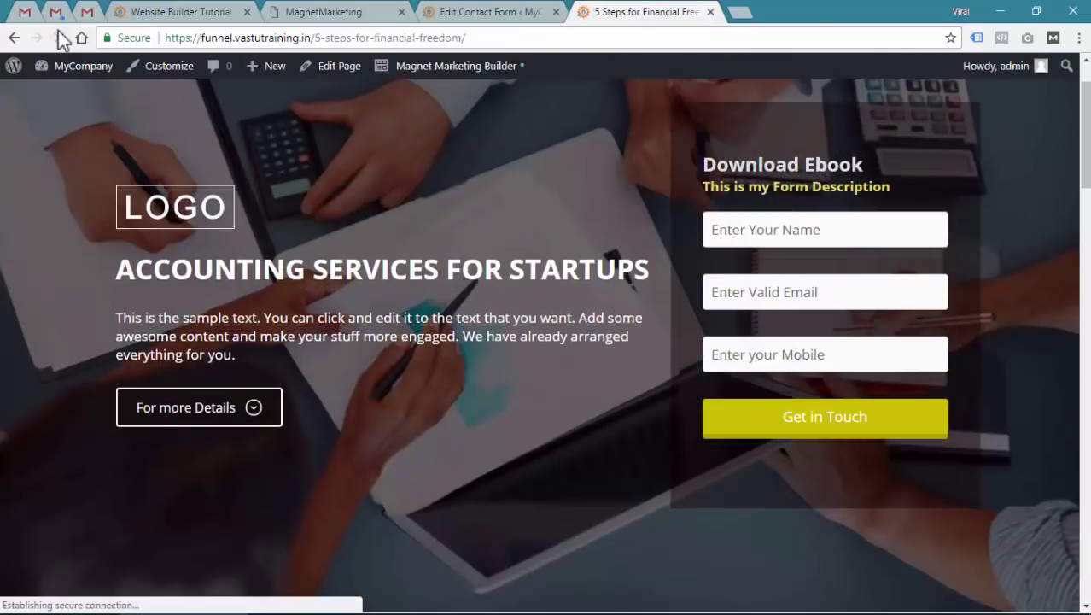
pyautogui.click(726, 235)
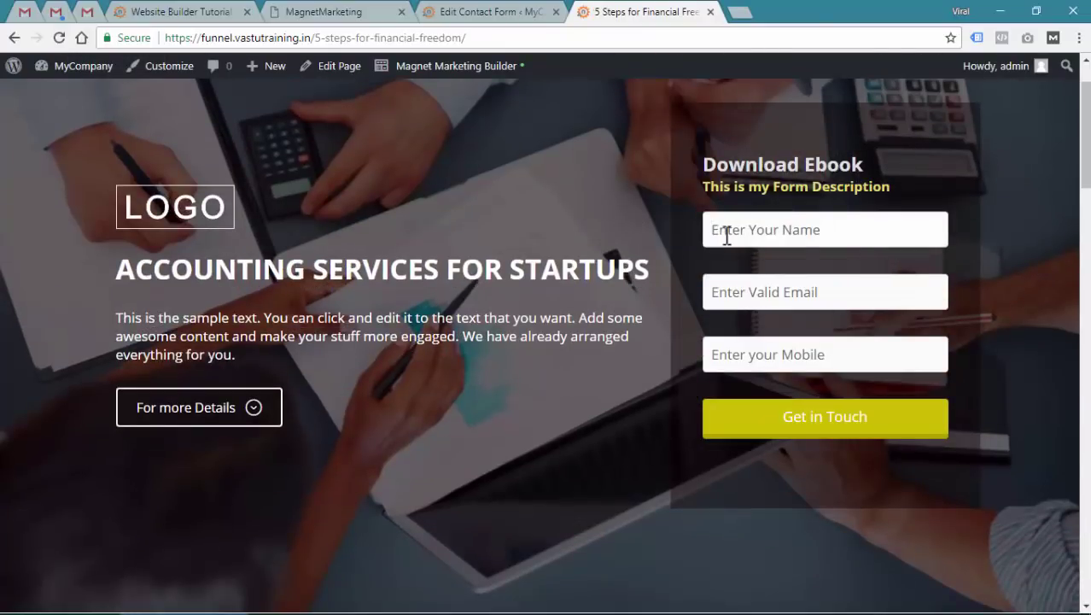
pyautogui.write('Anushka')
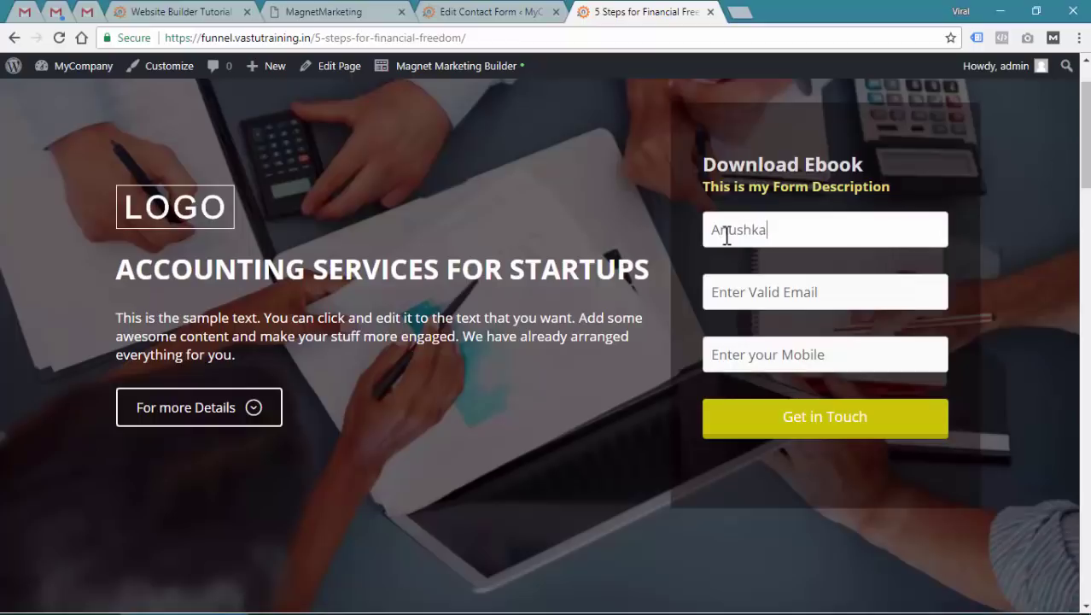
pyautogui.press('Tab')
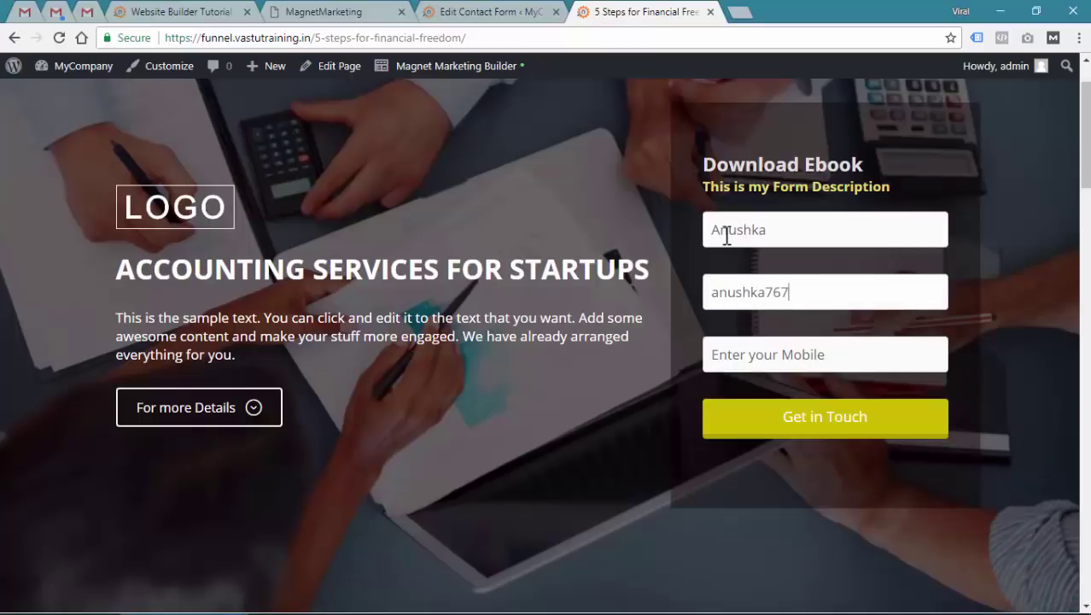
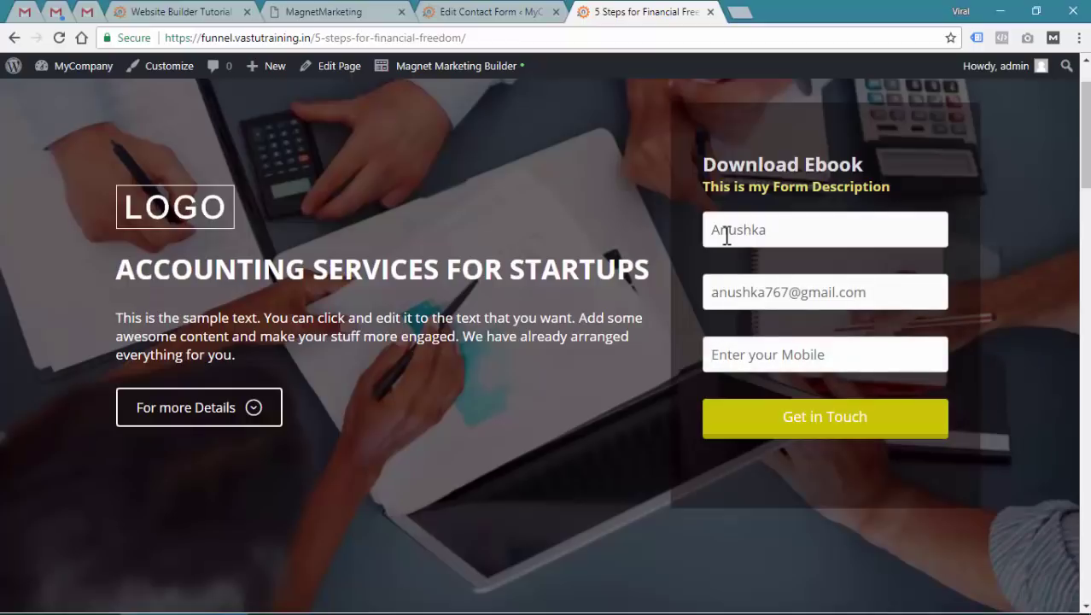
pyautogui.press('Tab')
pyautogui.write('7')
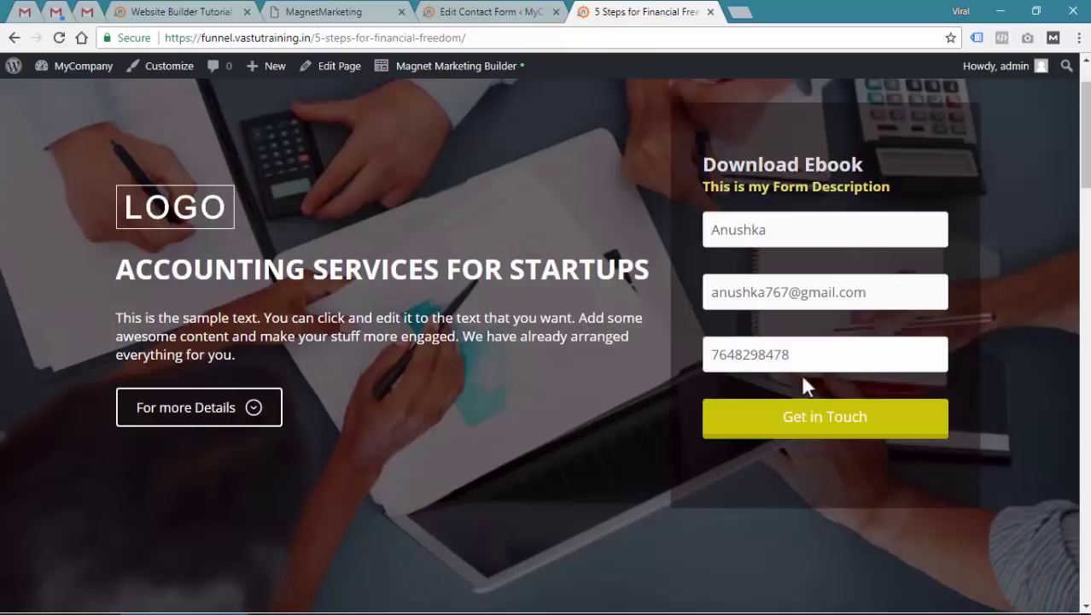
pyautogui.click(807, 426)
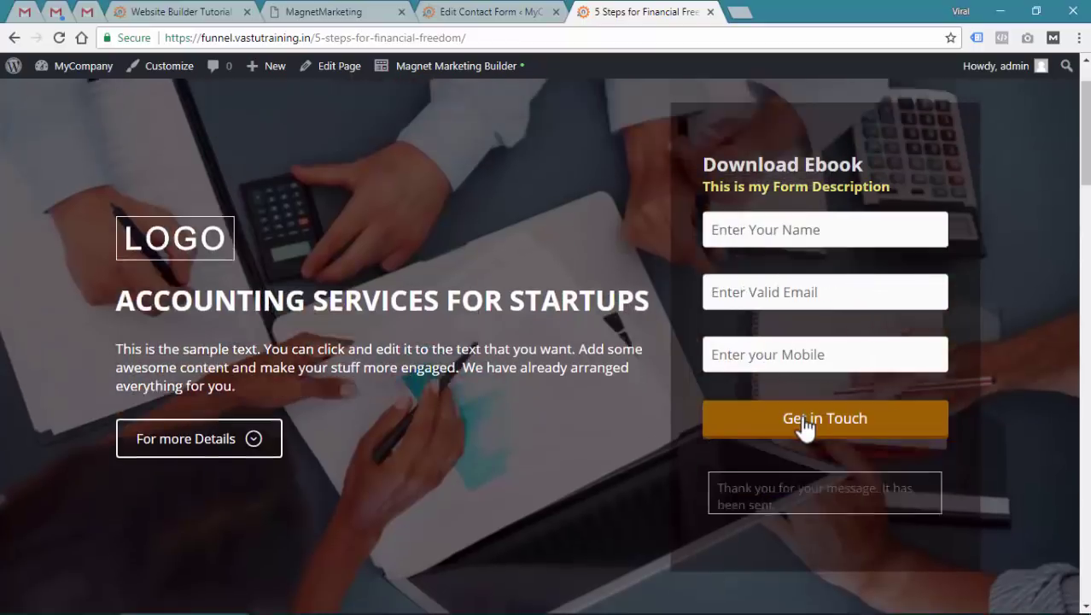
# Find the new lead email in the first Gmail account and highlight its sender
pyautogui.click(86, 12)
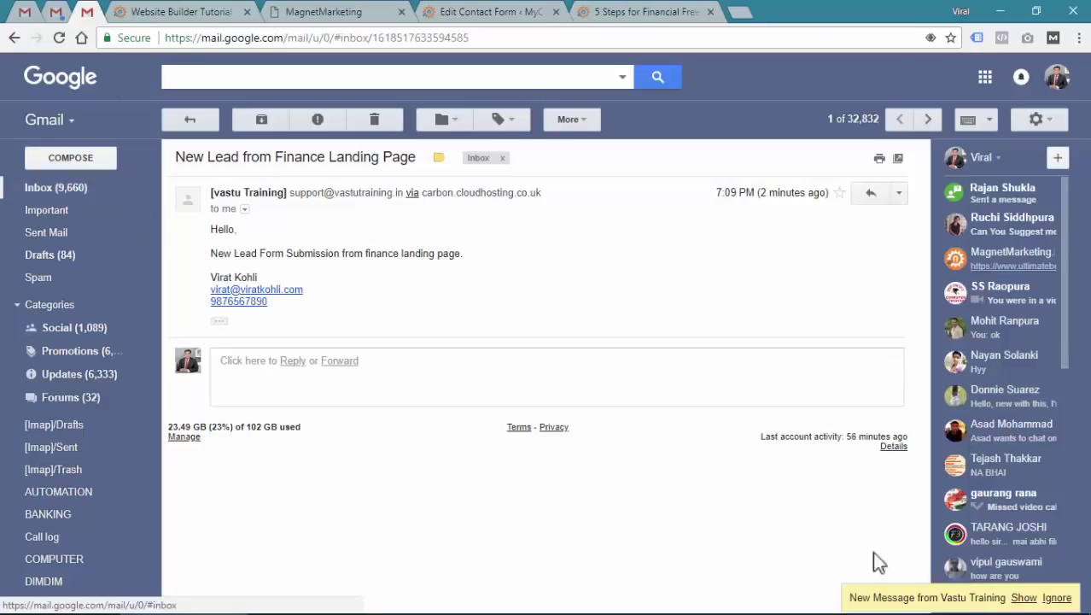
pyautogui.click(1027, 600)
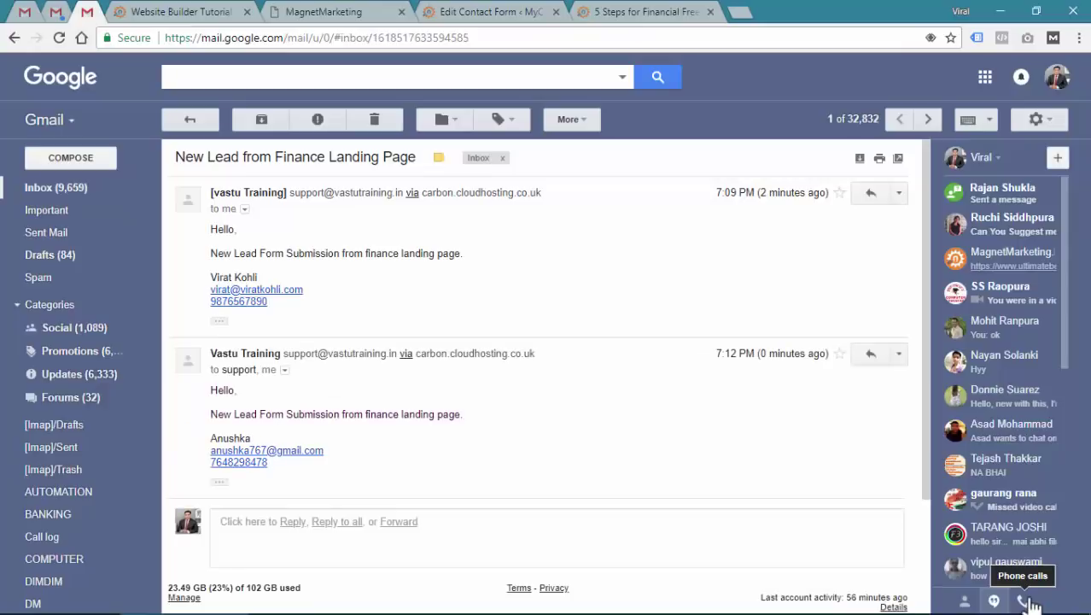
pyautogui.scroll(-1, 483, 425)
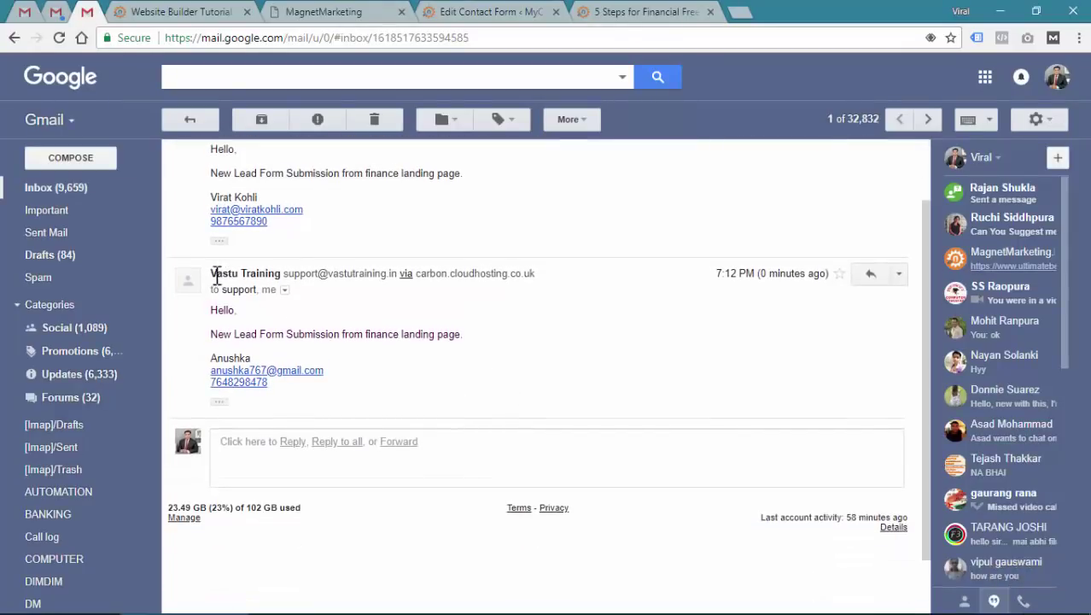
pyautogui.scroll(1, 341, 219)
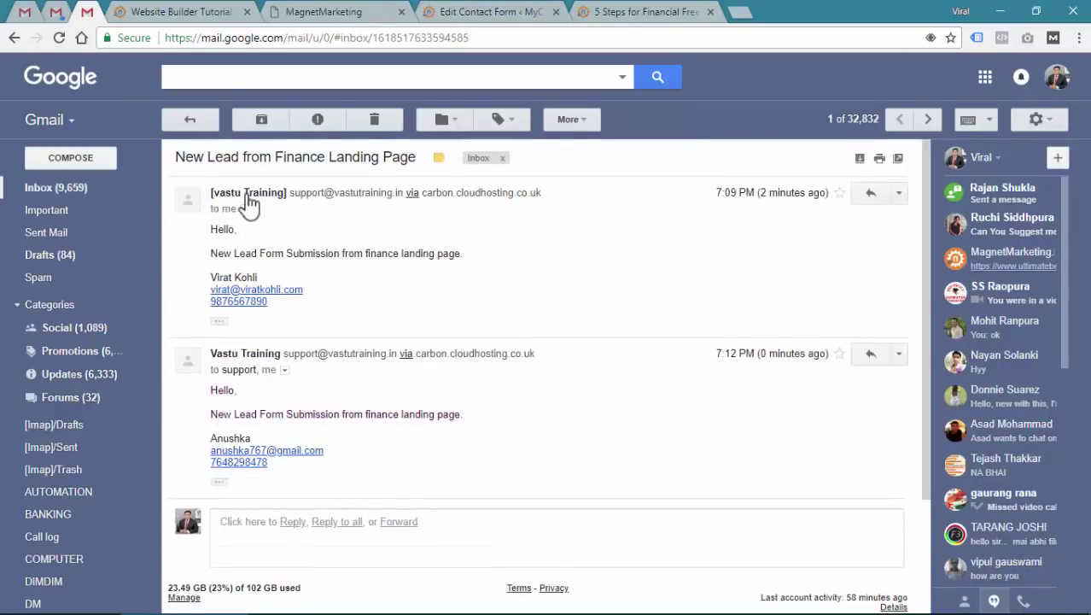
pyautogui.moveTo(212, 352); pyautogui.dragTo(270, 347)
pyautogui.click(232, 423)
# Refresh the second Gmail account's inbox and open the New Lead from Finance Landing Page email
pyautogui.click(58, 12)
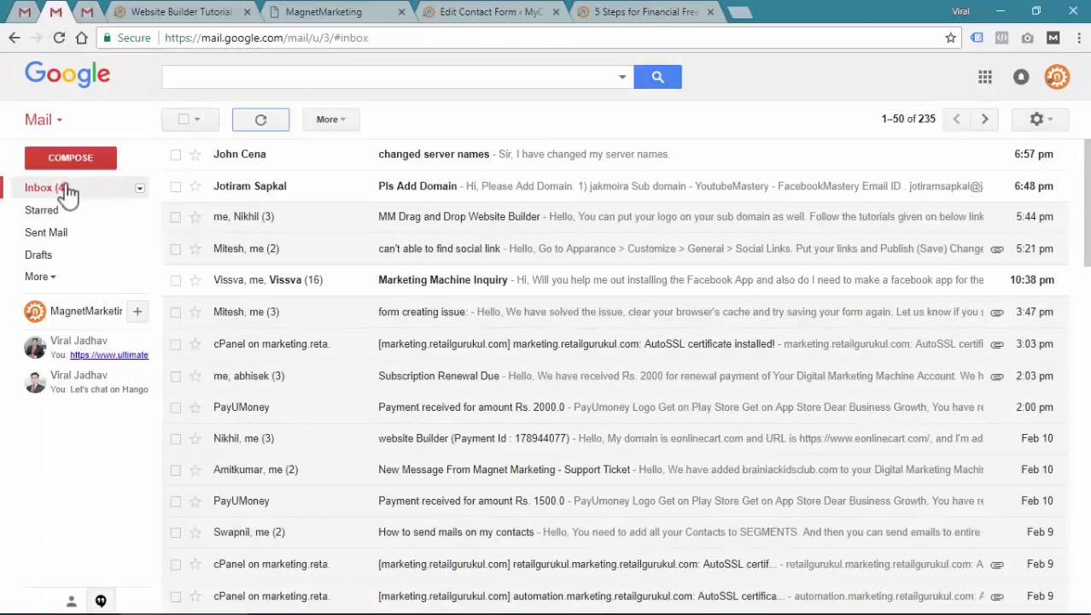
pyautogui.click(258, 118)
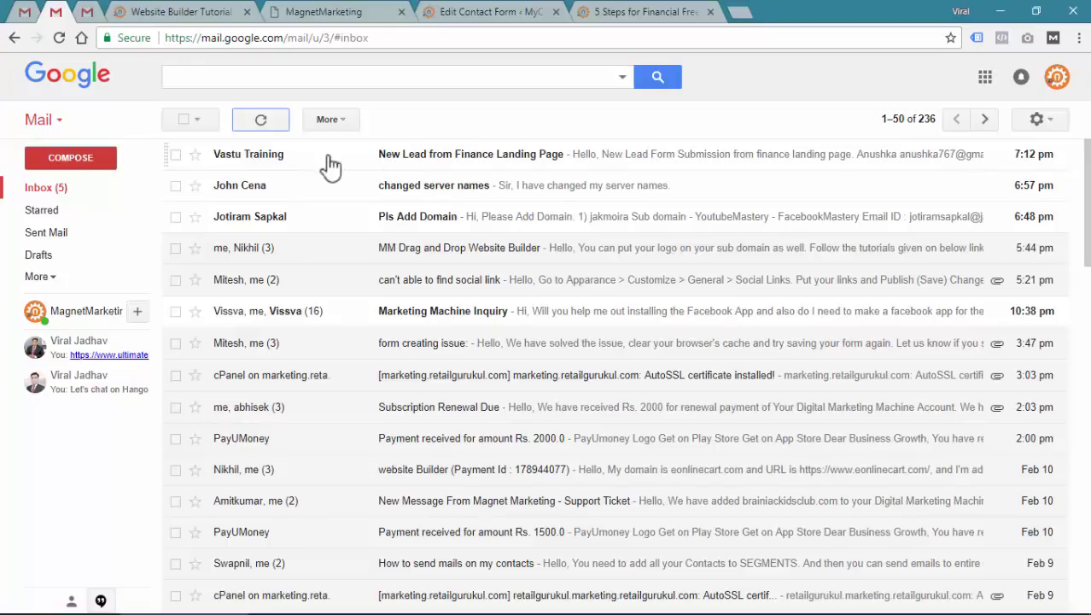
pyautogui.click(544, 160)
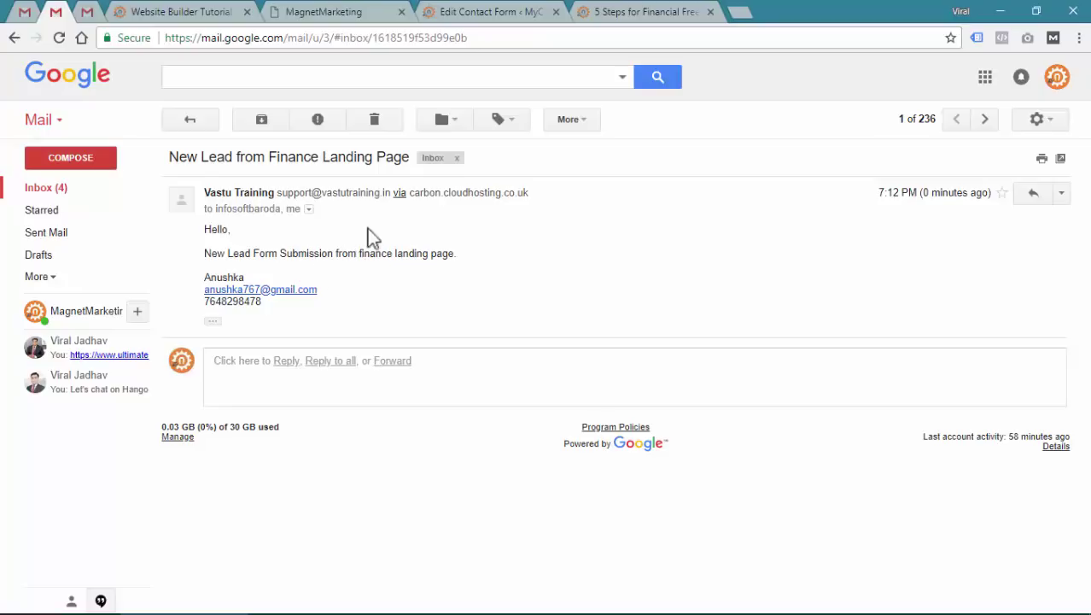
pyautogui.click(468, 11)
pyautogui.scroll(-3, 371, 360)
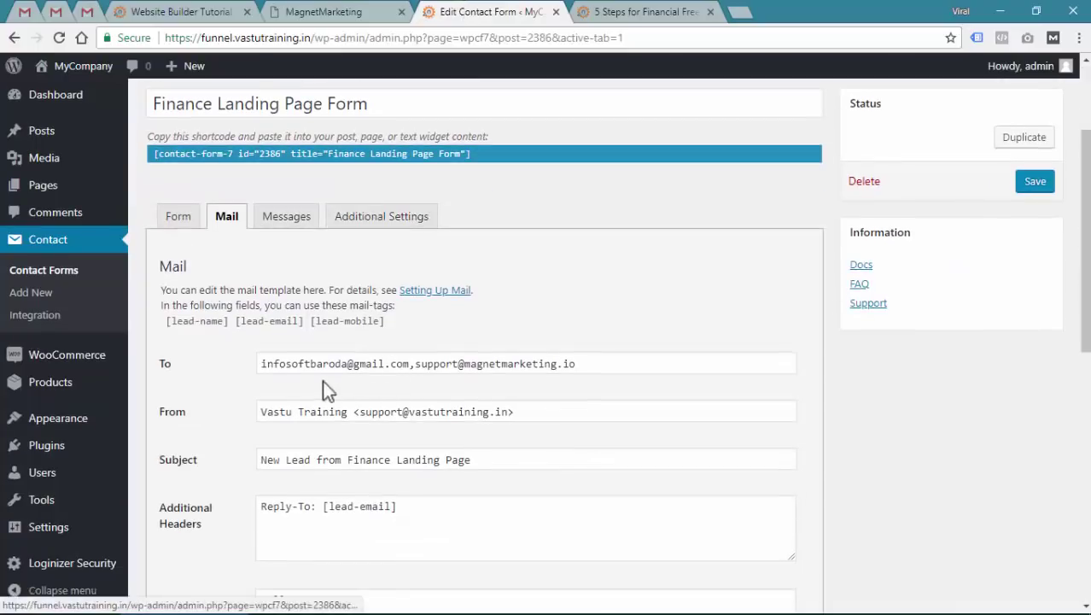
# Re-save the Finance Landing Page Form, leaving both addresses in the mail To field unchanged
pyautogui.moveTo(264, 365); pyautogui.dragTo(603, 364)
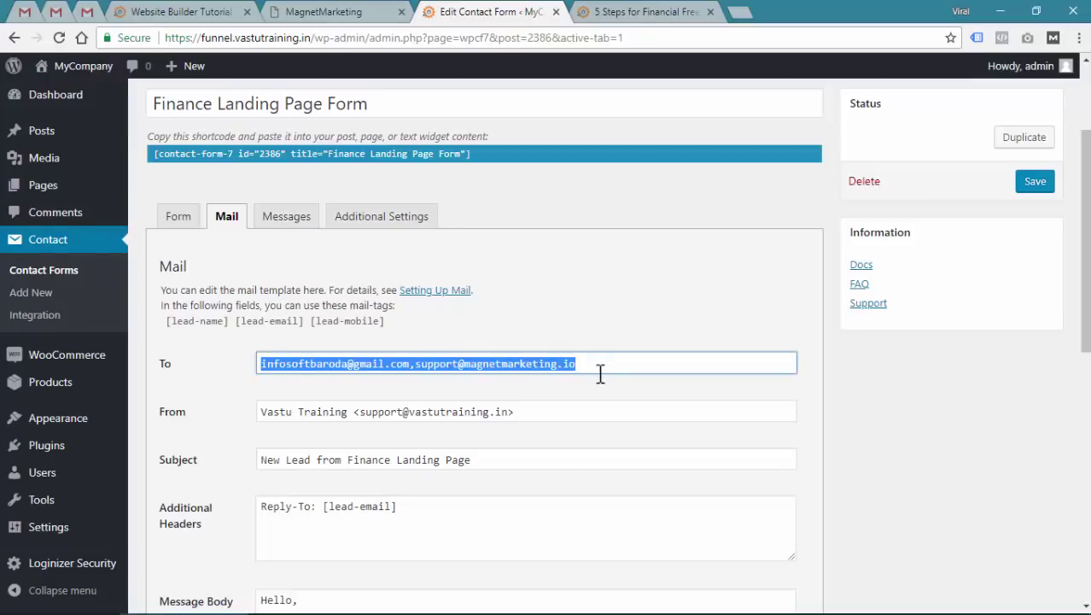
pyautogui.click(600, 373)
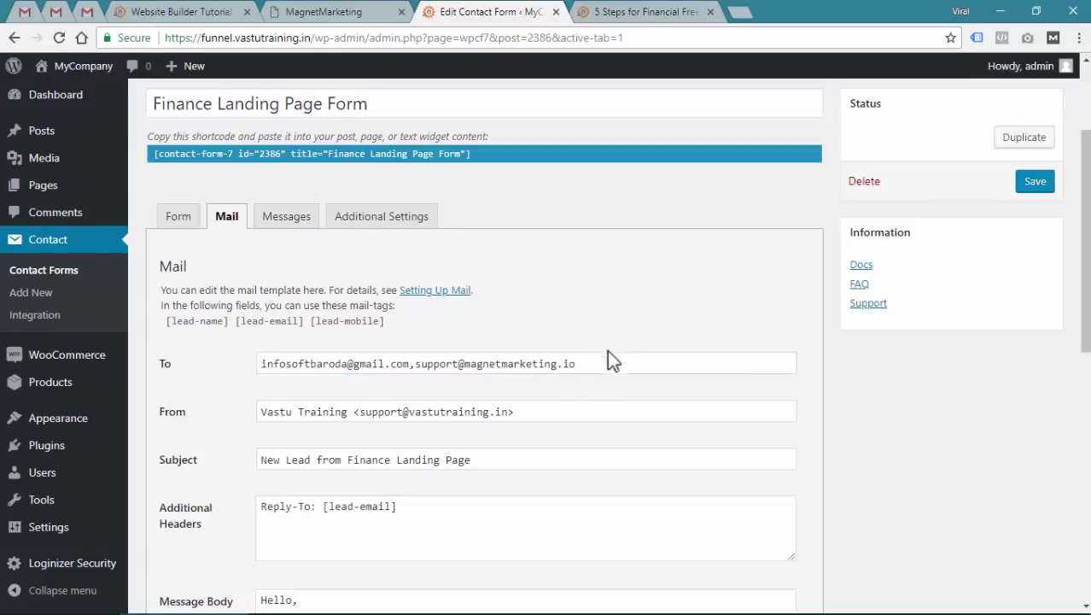
pyautogui.click(608, 363)
pyautogui.write(',')
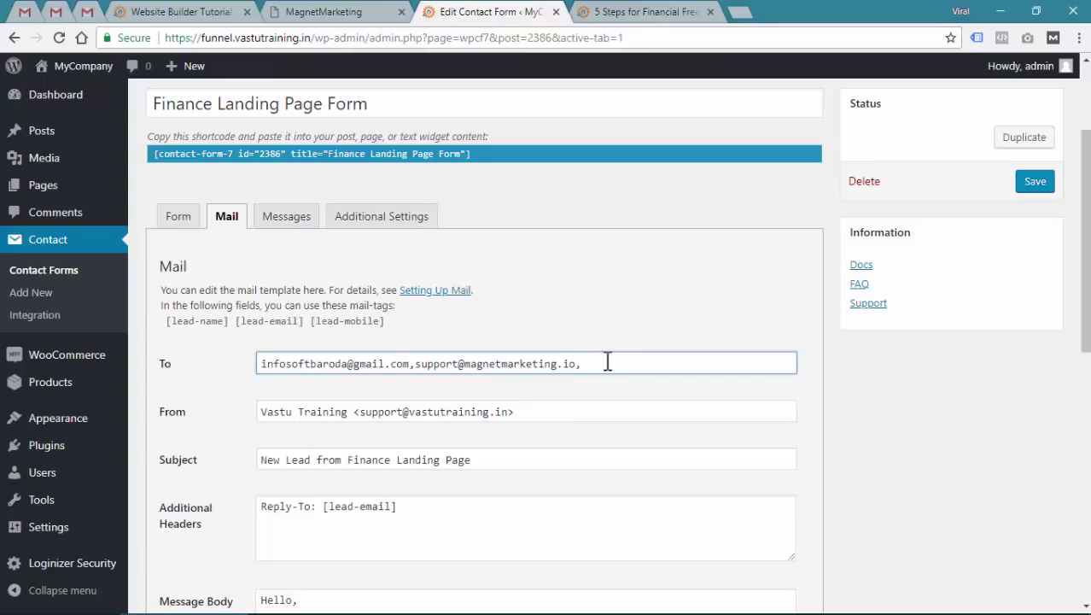
pyautogui.press('BackSpace')
pyautogui.click(634, 317)
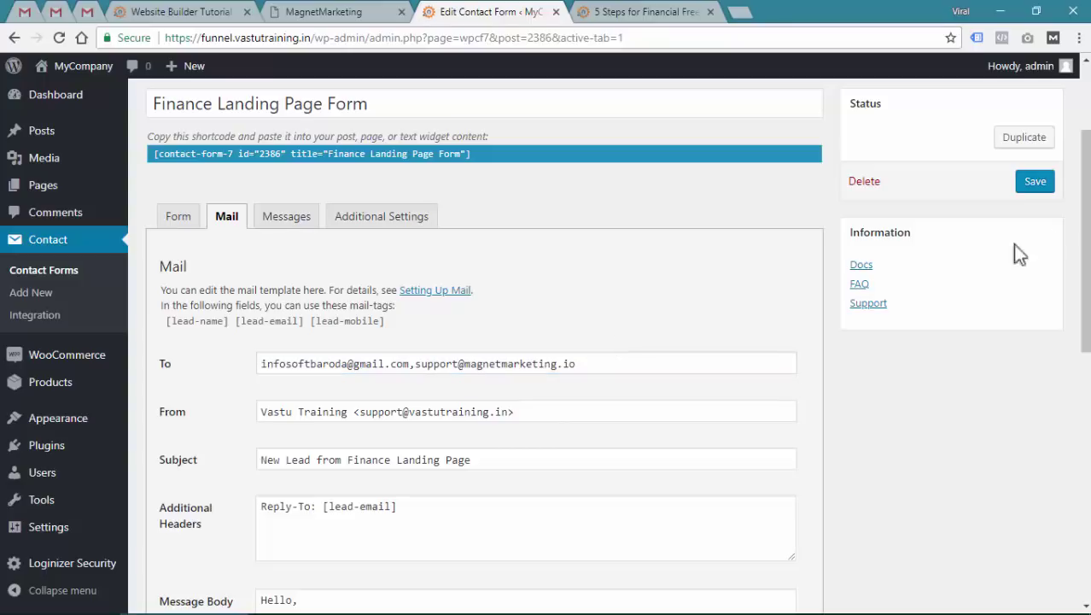
pyautogui.click(1031, 189)
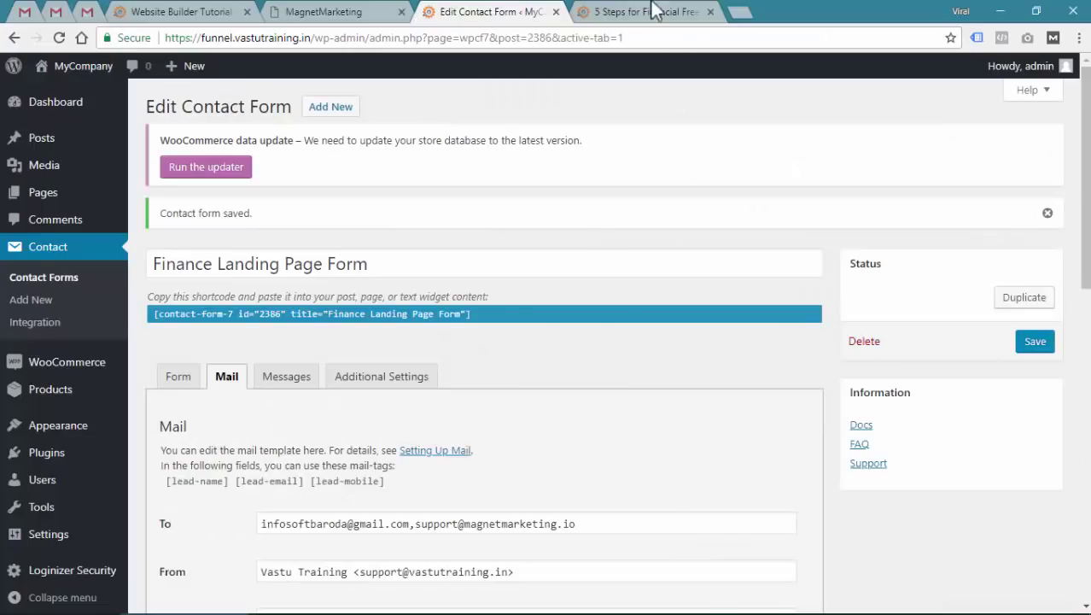
pyautogui.click(654, 11)
# Check the form's message-sent confirmation on the landing page, then open a blank tab
pyautogui.tripleClick(799, 516)
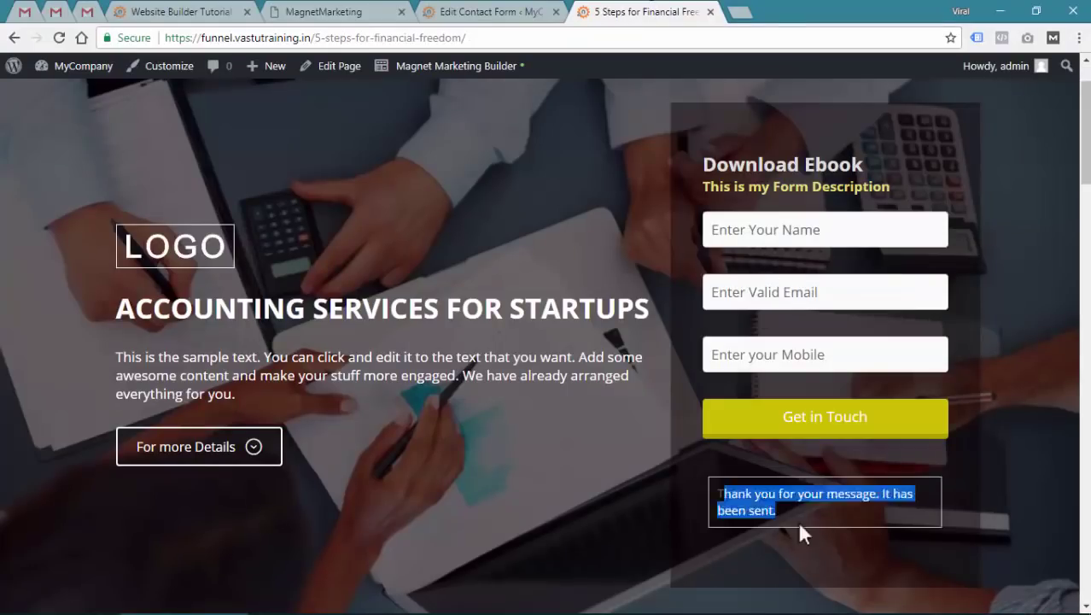
pyautogui.click(803, 510)
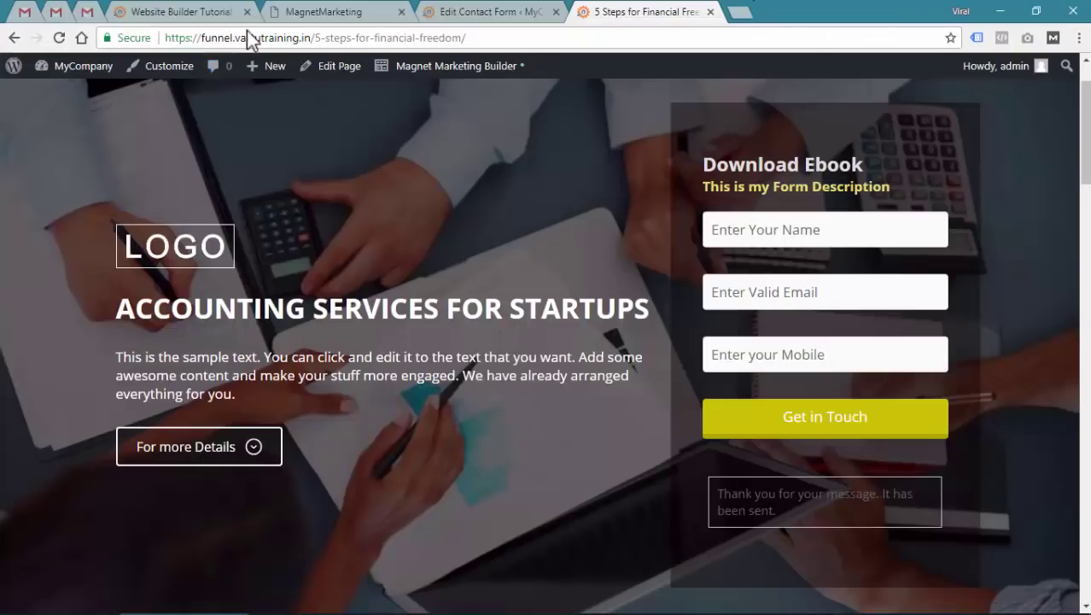
pyautogui.click(736, 9)
# Search Google for 'contact for 7 form submission redirect' and locate the contactform7.com redirect article
pyautogui.write('google.com')
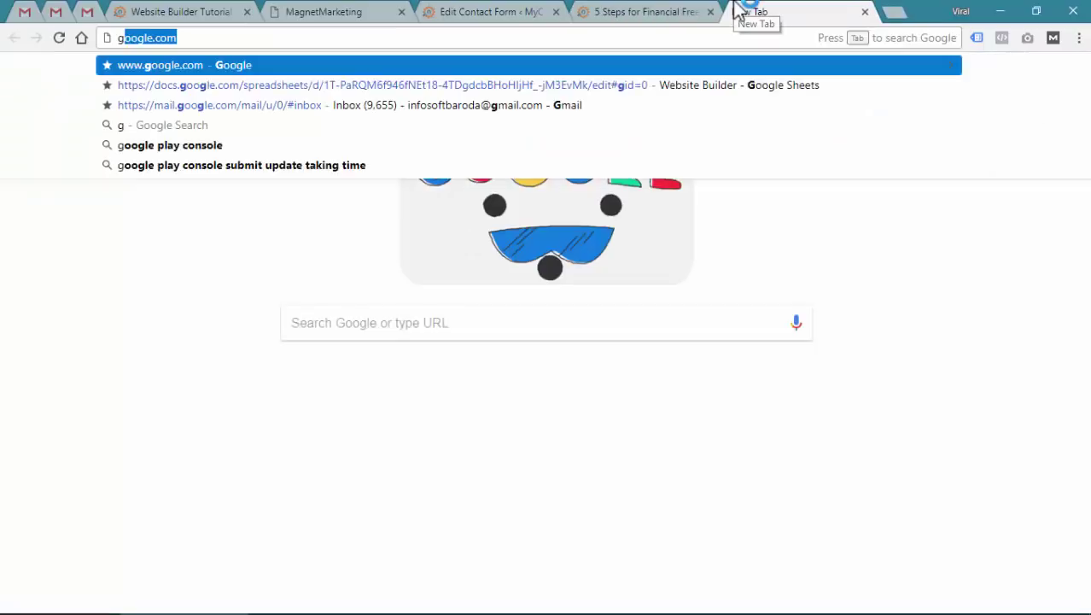
pyautogui.press('Return')
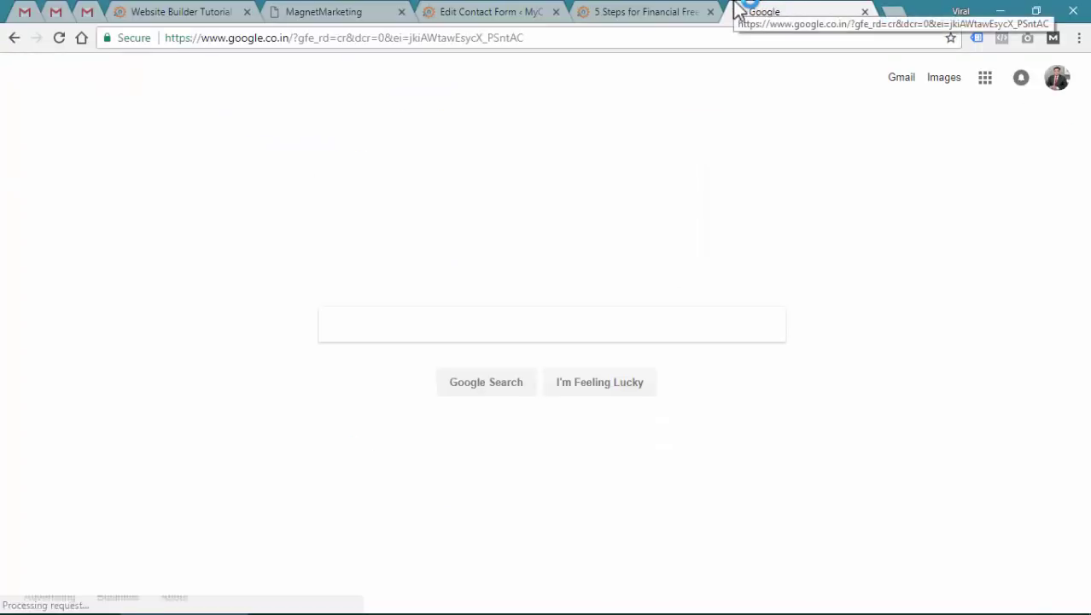
pyautogui.write('contact ')
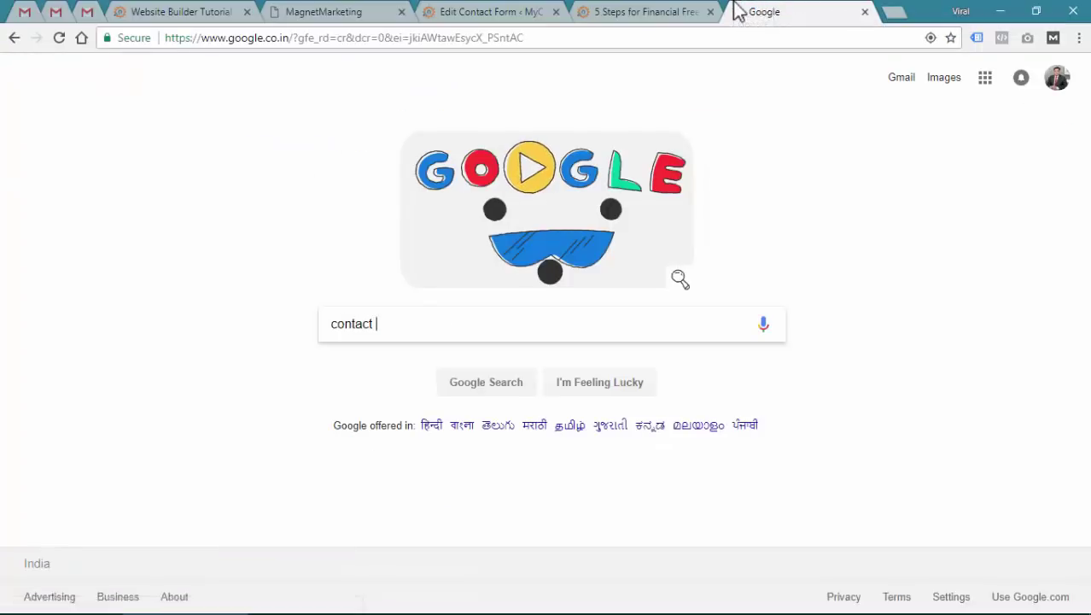
pyautogui.write('for 7 form sub')
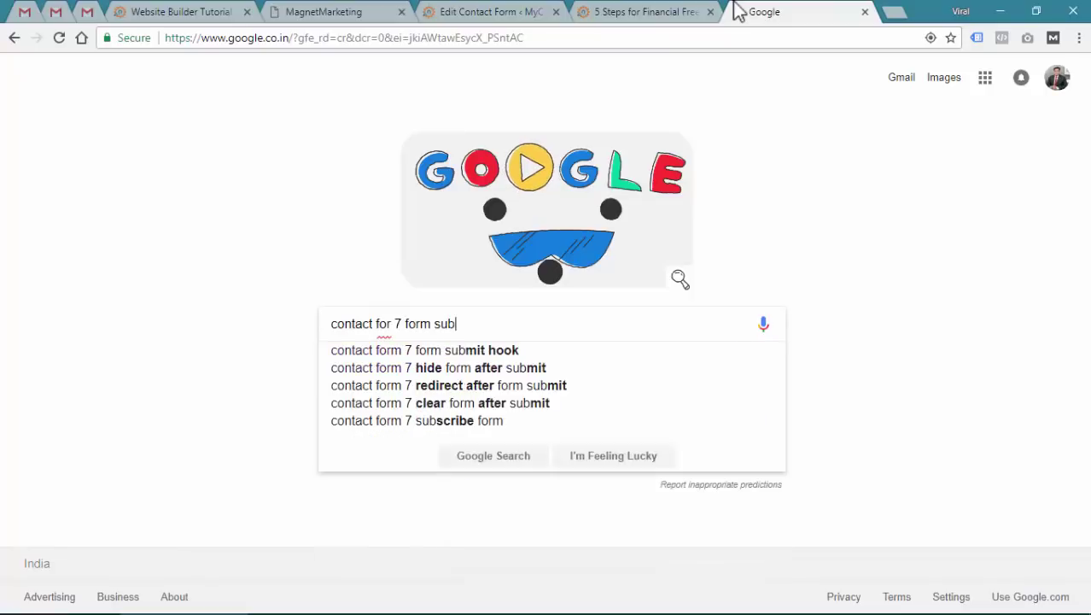
pyautogui.write('mission redirect')
pyautogui.press('Return')
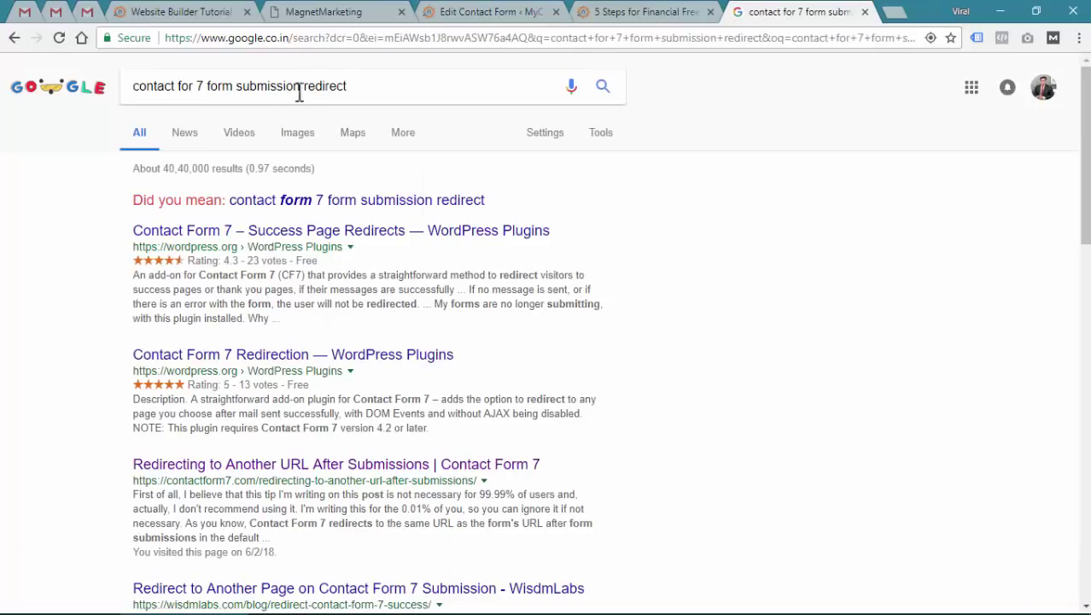
pyautogui.click(361, 87)
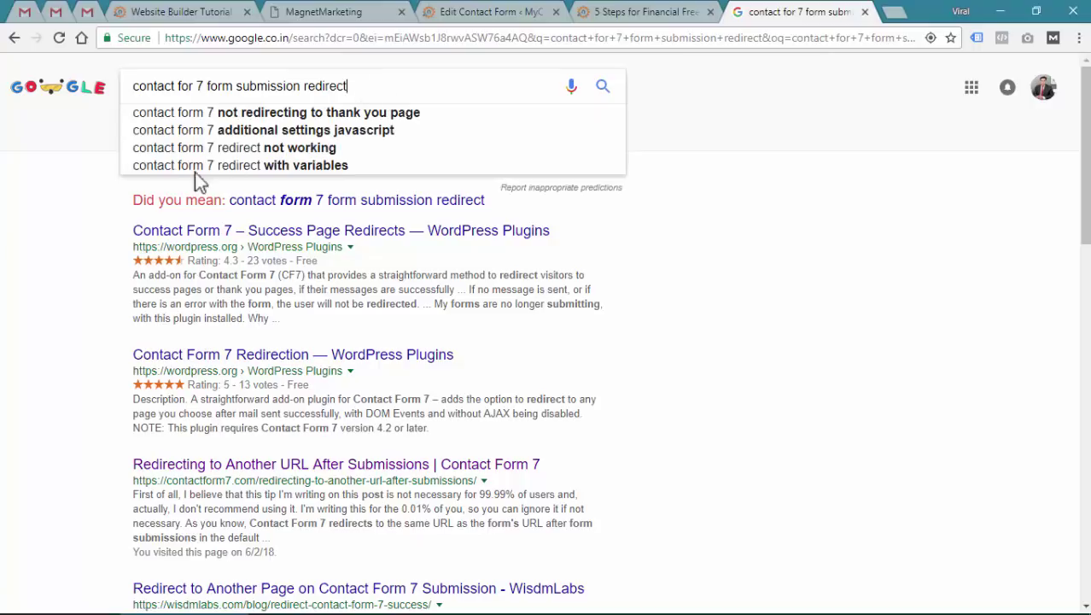
pyautogui.click(42, 266)
pyautogui.scroll(-2, 298, 337)
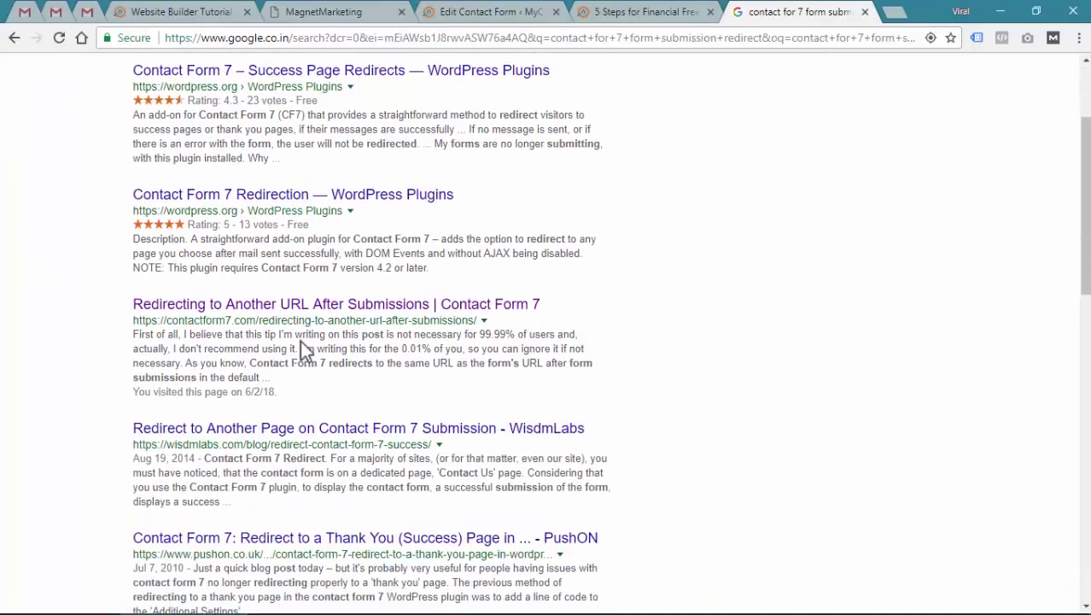
pyautogui.moveTo(172, 330); pyautogui.dragTo(479, 319)
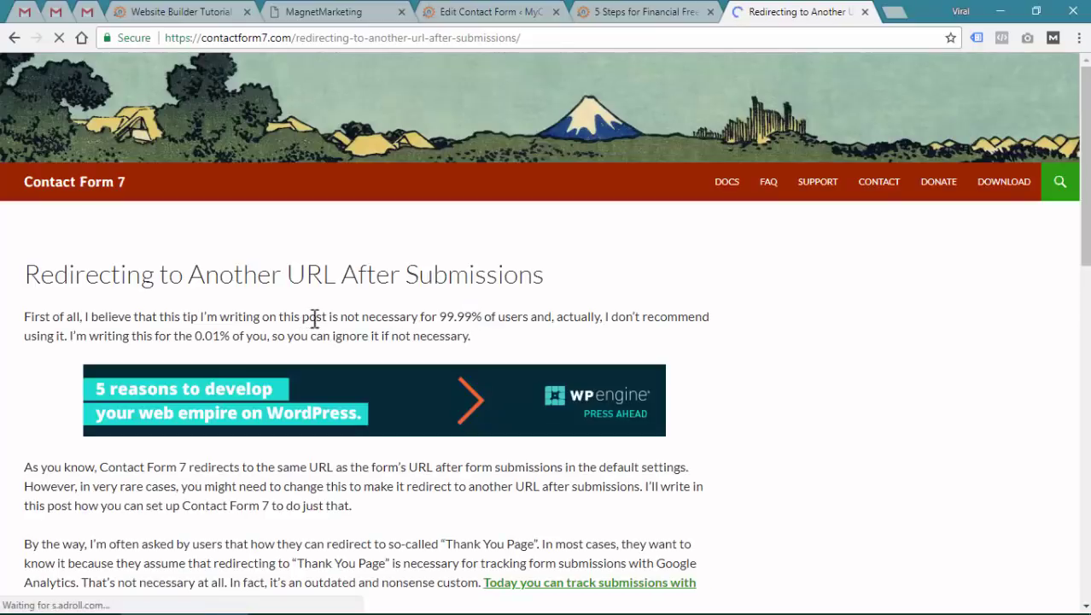
pyautogui.scroll(-7, 316, 318)
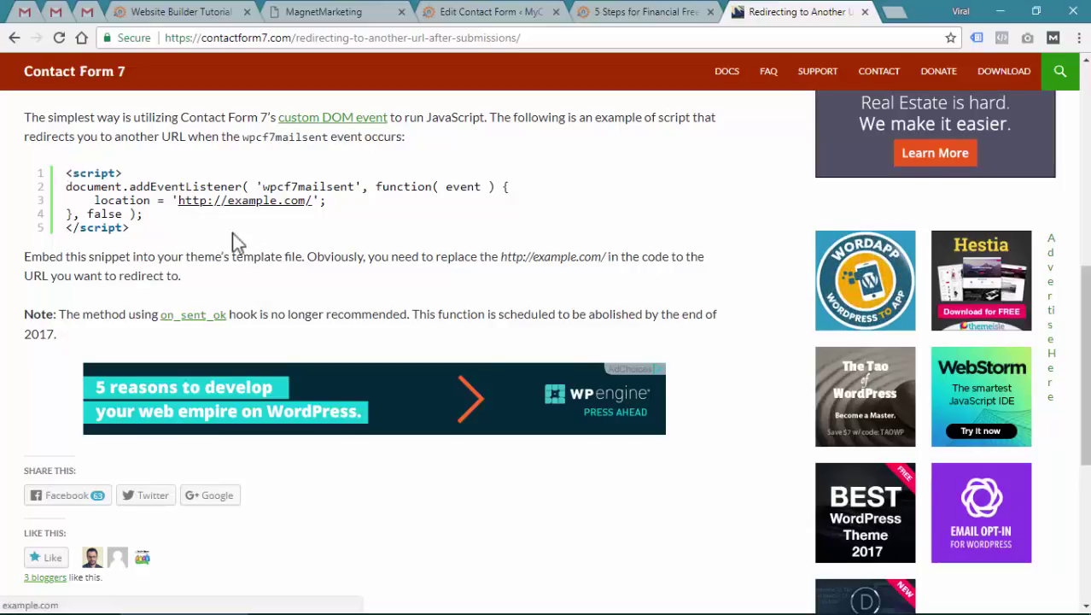
# Select lines 2–4 of the wpcf7mailsent redirect script and copy them
pyautogui.scroll(1, 232, 233)
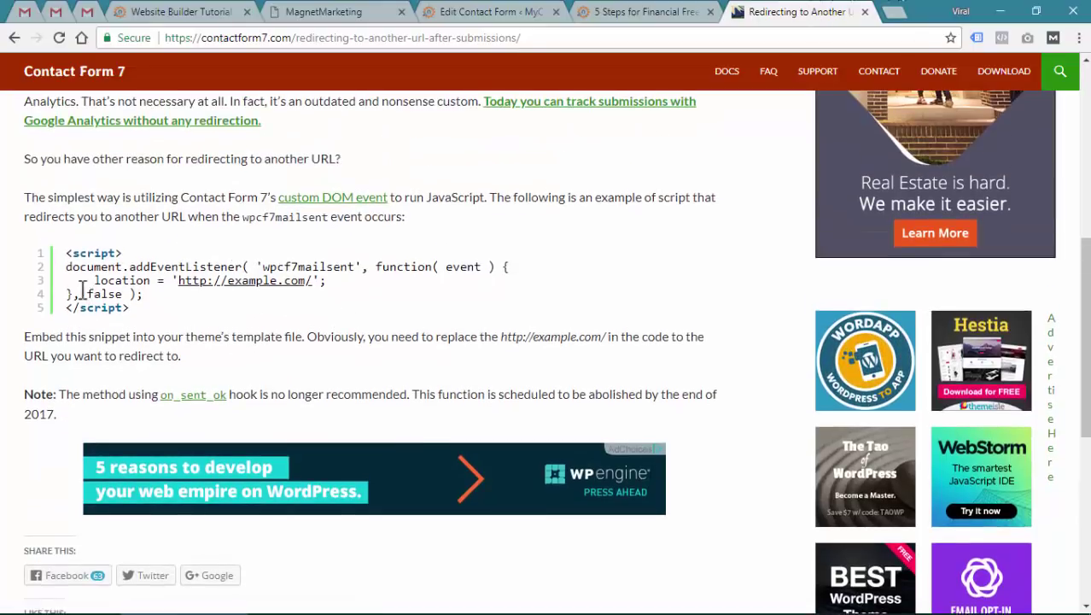
pyautogui.moveTo(67, 253); pyautogui.dragTo(124, 254)
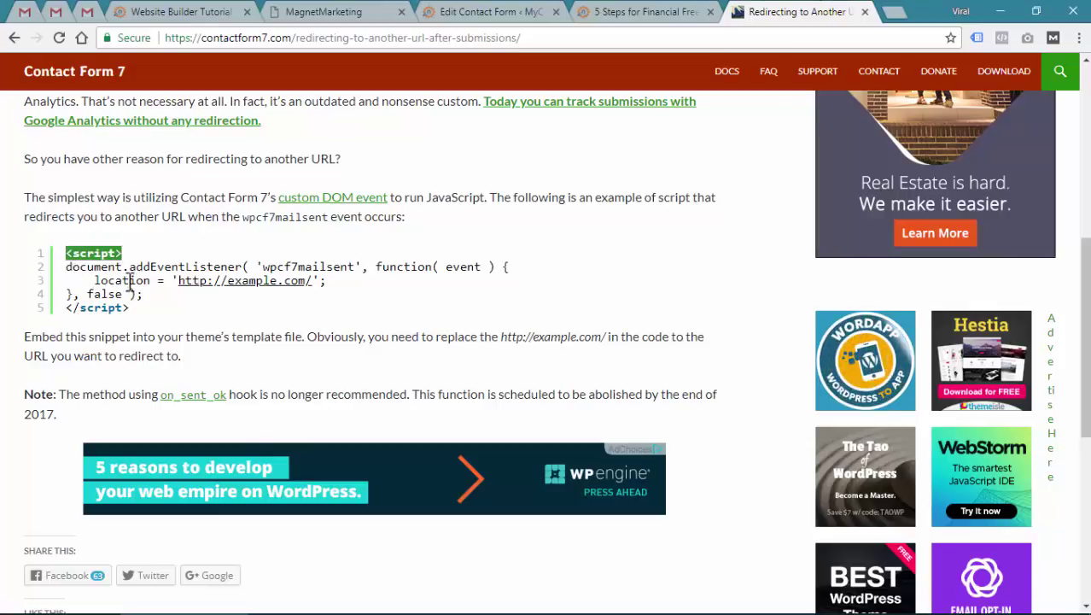
pyautogui.moveTo(130, 308); pyautogui.dragTo(67, 307)
pyautogui.click(158, 292)
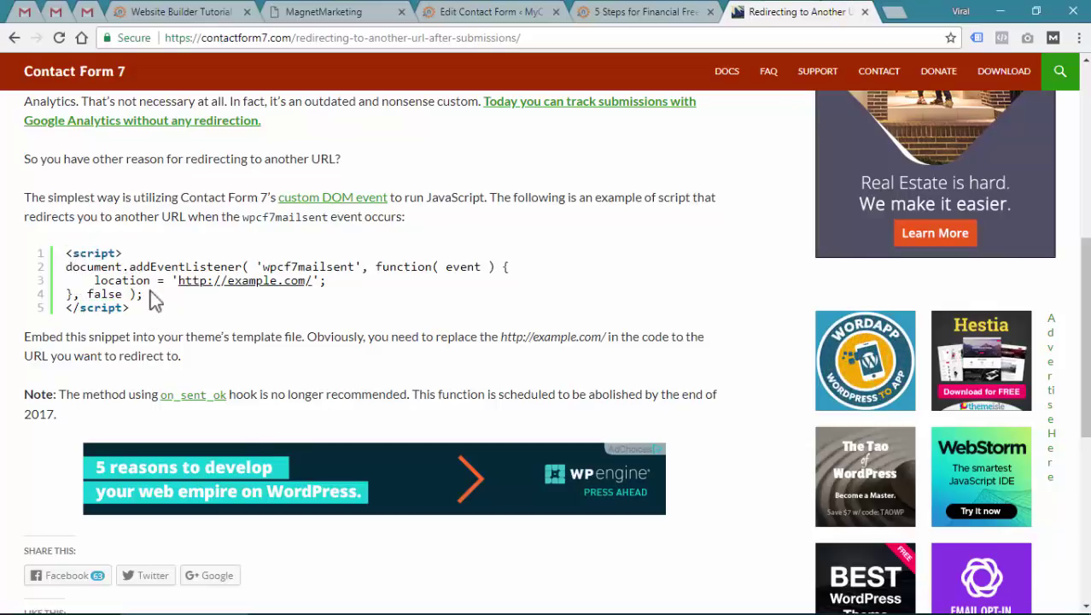
pyautogui.moveTo(143, 294); pyautogui.dragTo(68, 266)
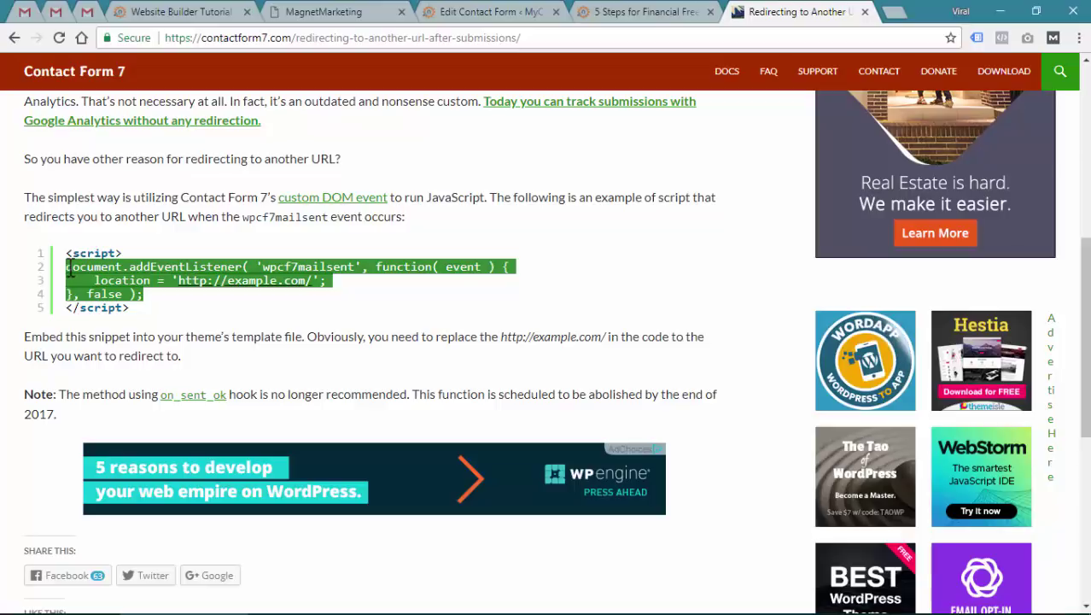
pyautogui.rightClick(85, 271)
pyautogui.click(98, 279)
pyautogui.rightClick(137, 285)
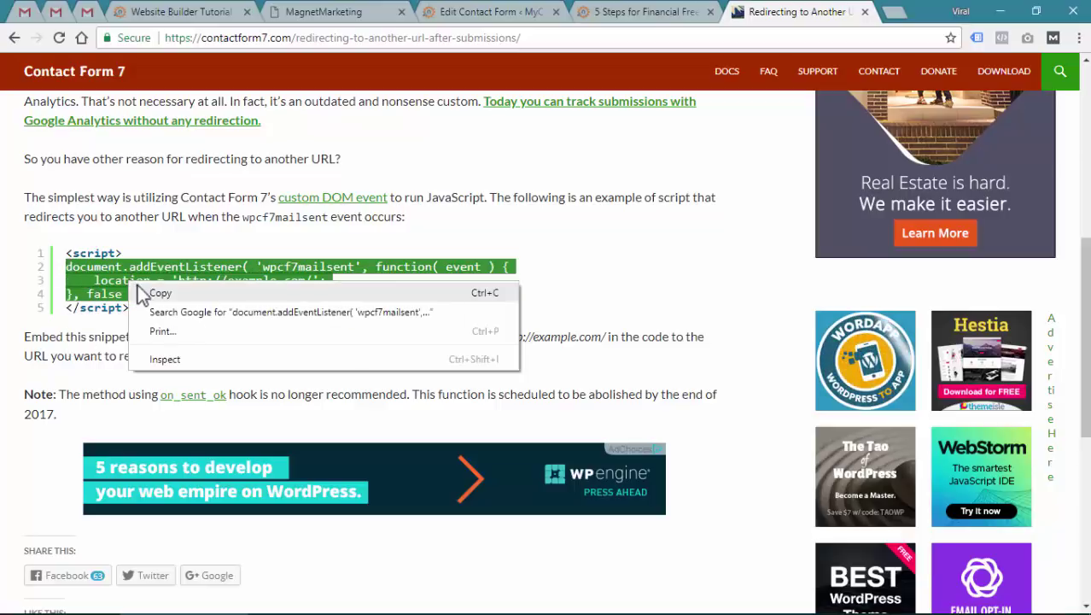
pyautogui.click(140, 289)
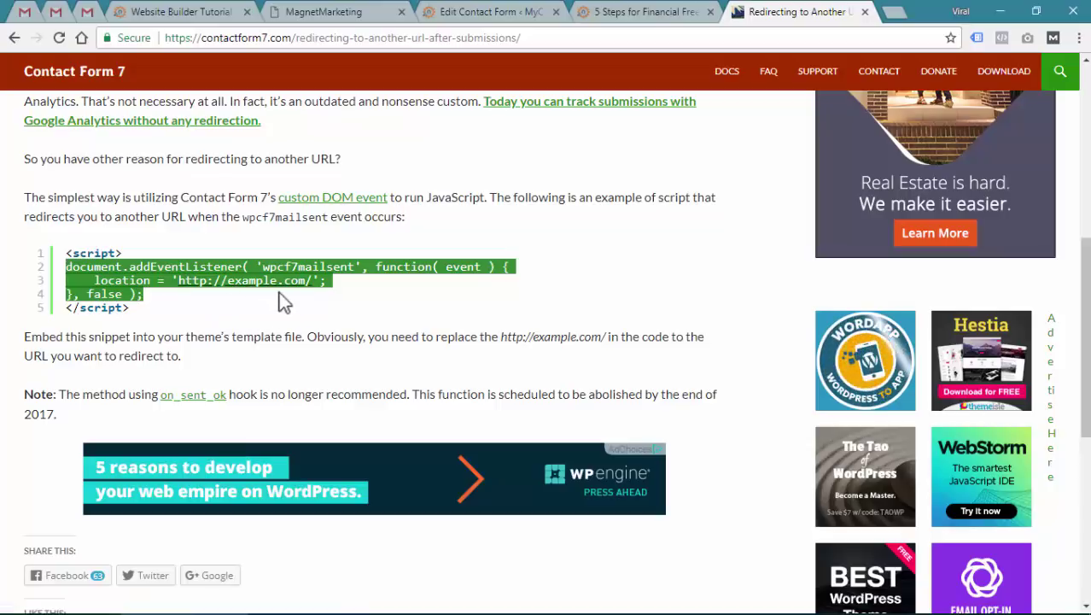
# Copy the redirect snippet again from the Contact Form 7 article
pyautogui.click(623, 11)
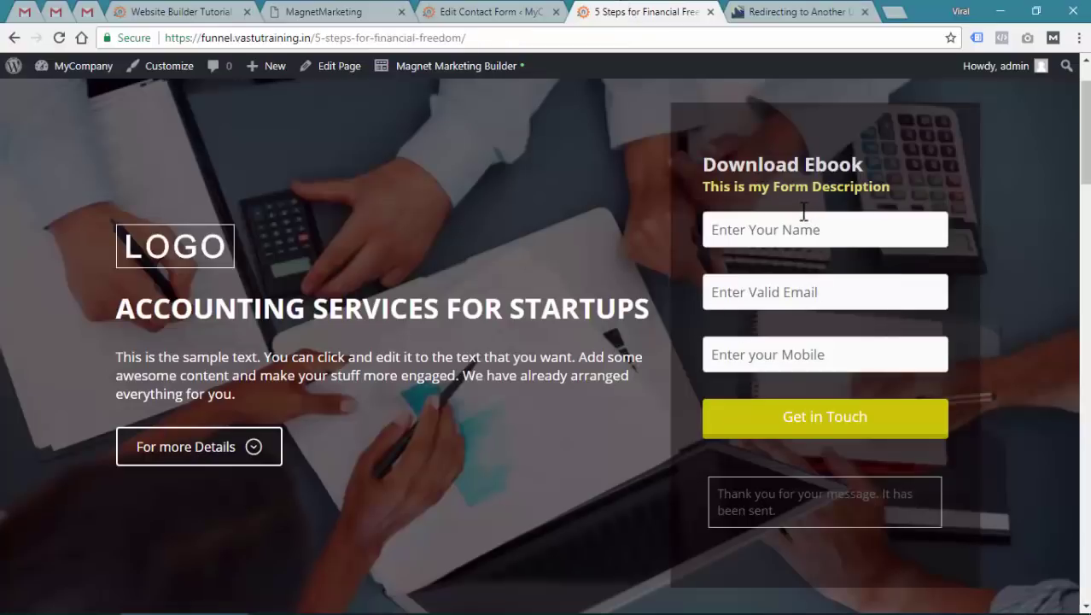
pyautogui.click(769, 11)
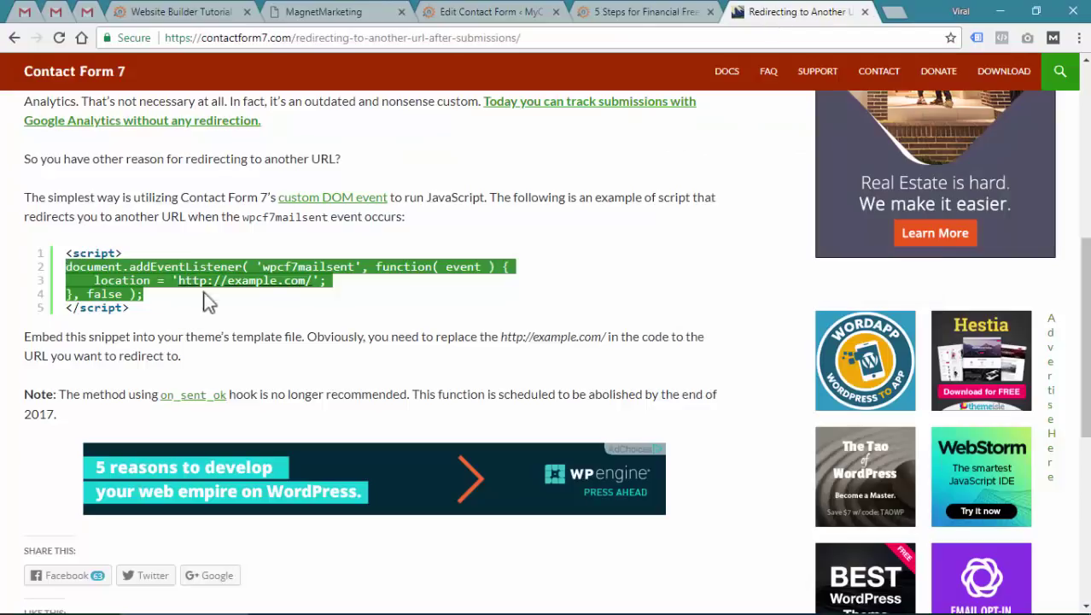
pyautogui.rightClick(295, 266)
pyautogui.click(311, 275)
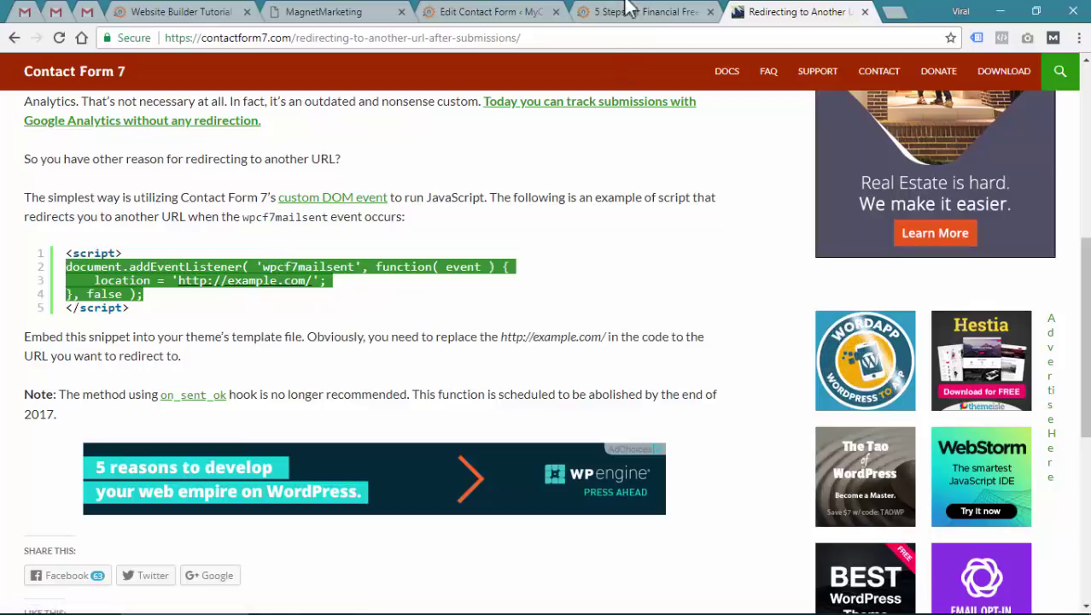
pyautogui.click(637, 11)
# Open the page's Layout CSS & JavaScript editor in the builder on the JavaScript tab
pyautogui.click(471, 87)
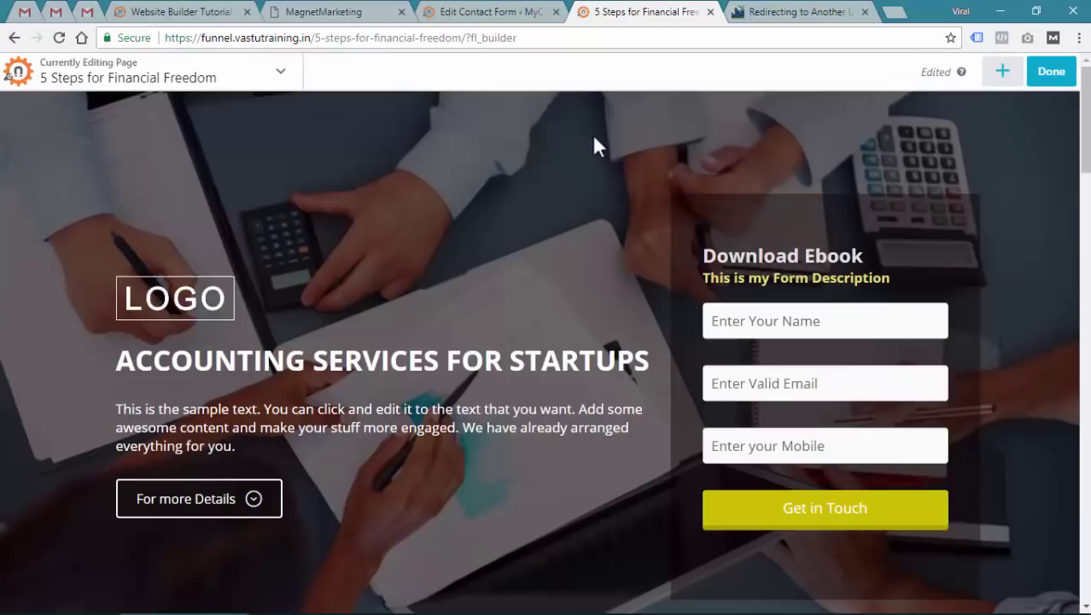
pyautogui.click(176, 76)
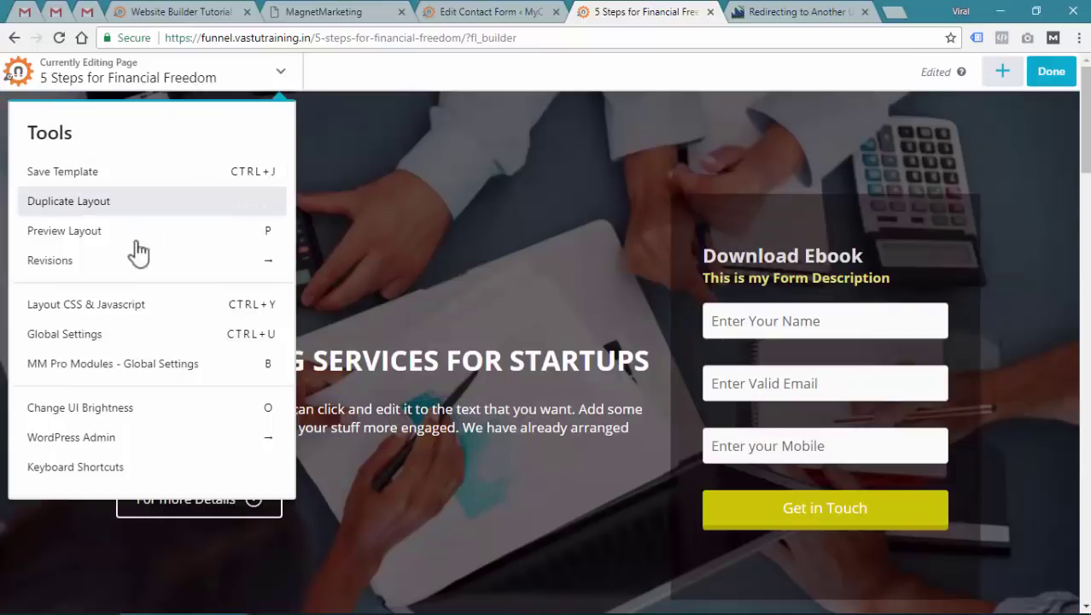
pyautogui.click(120, 309)
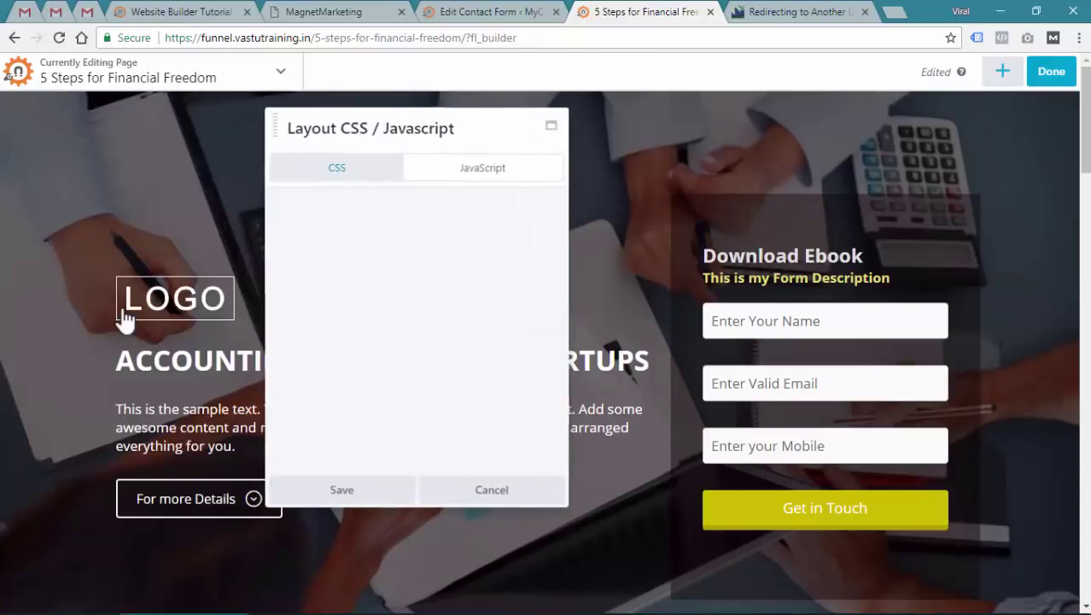
pyautogui.click(483, 175)
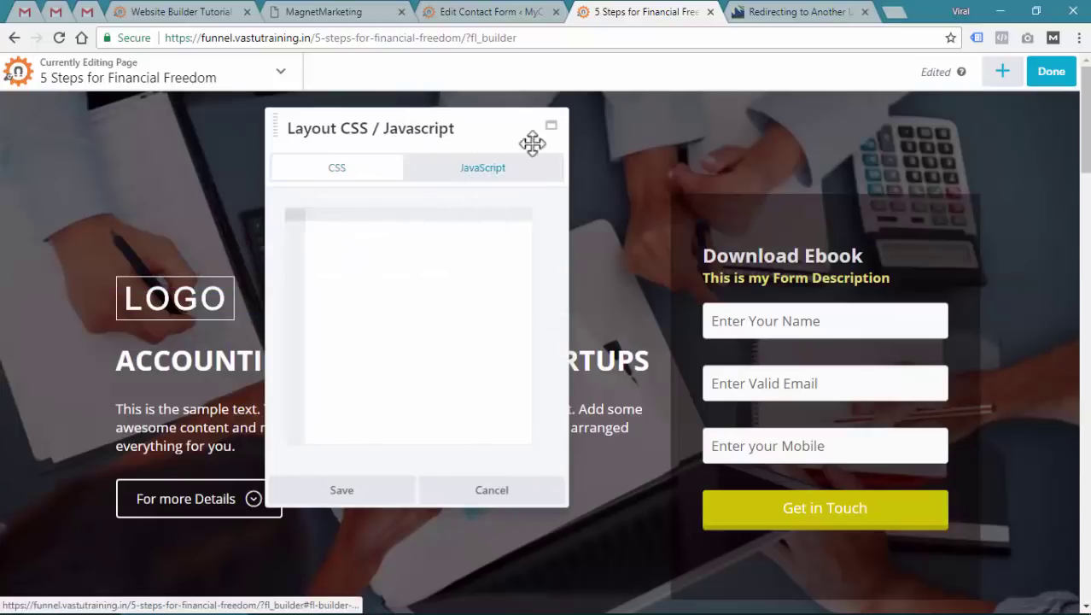
pyautogui.hotkey('ctrl', 'v')
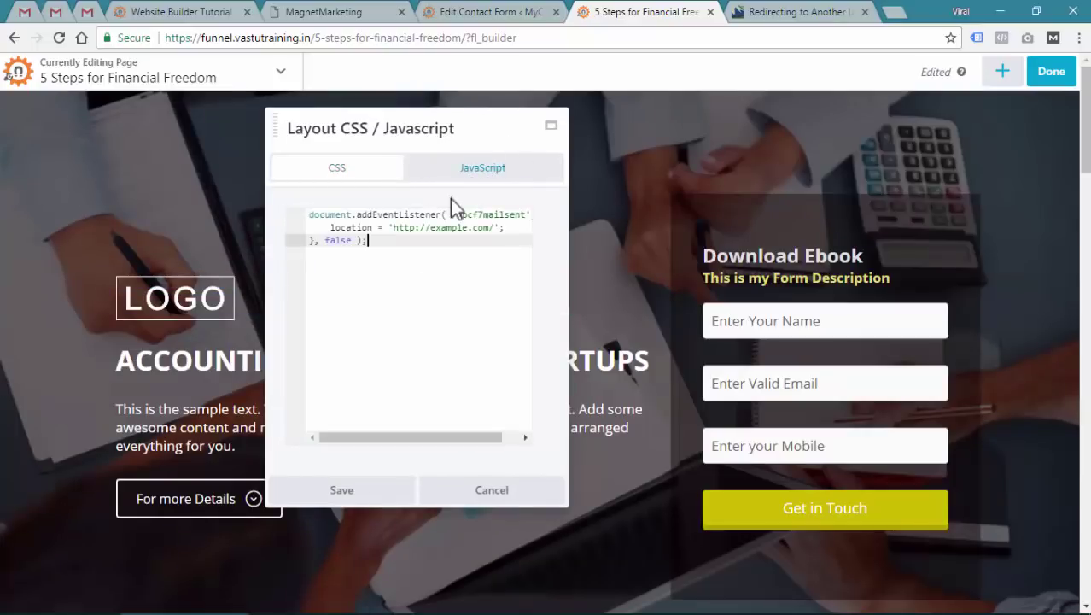
pyautogui.moveTo(393, 227); pyautogui.dragTo(494, 227)
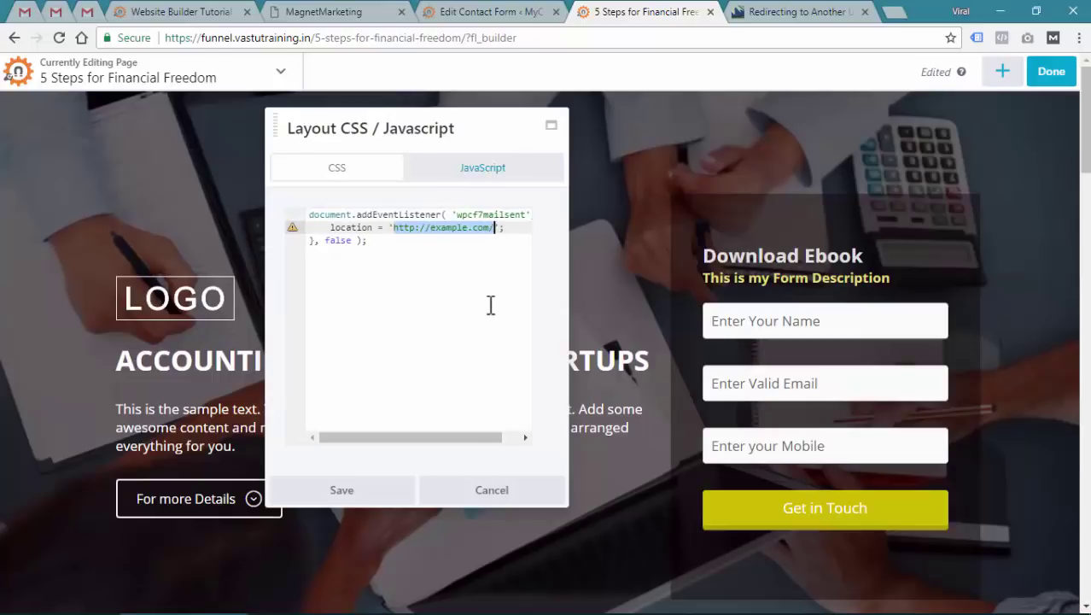
pyautogui.write('http')
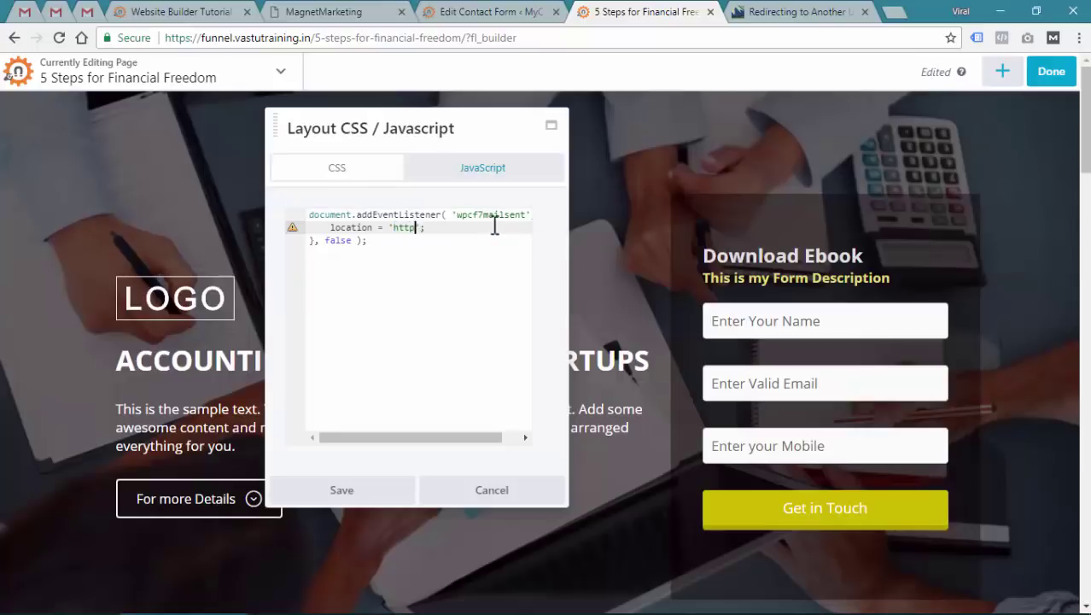
pyautogui.write('s://magnetmarketing.io')
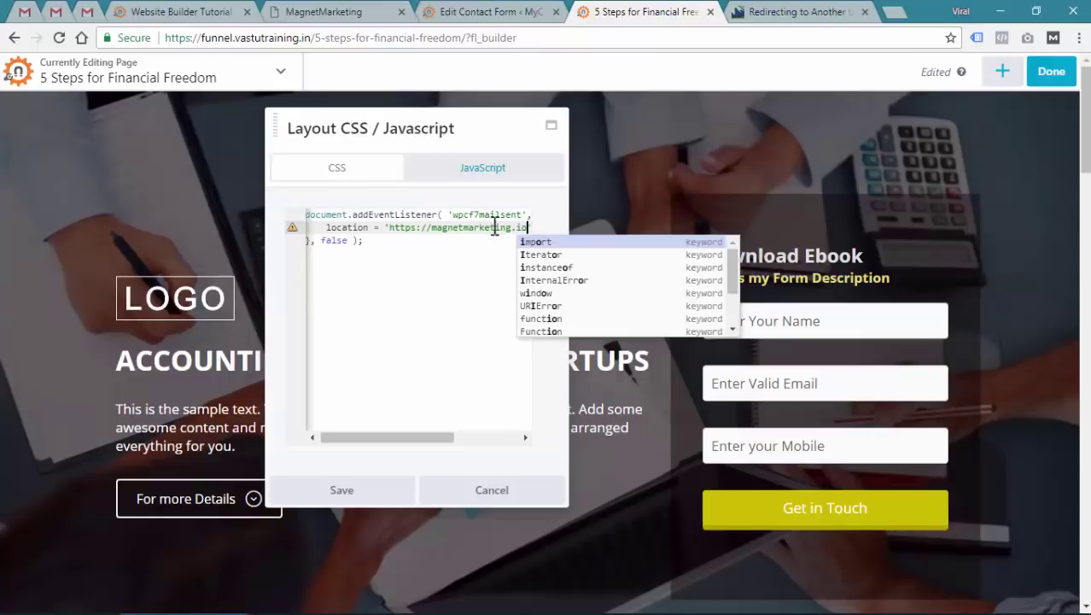
pyautogui.write('/thankyou')
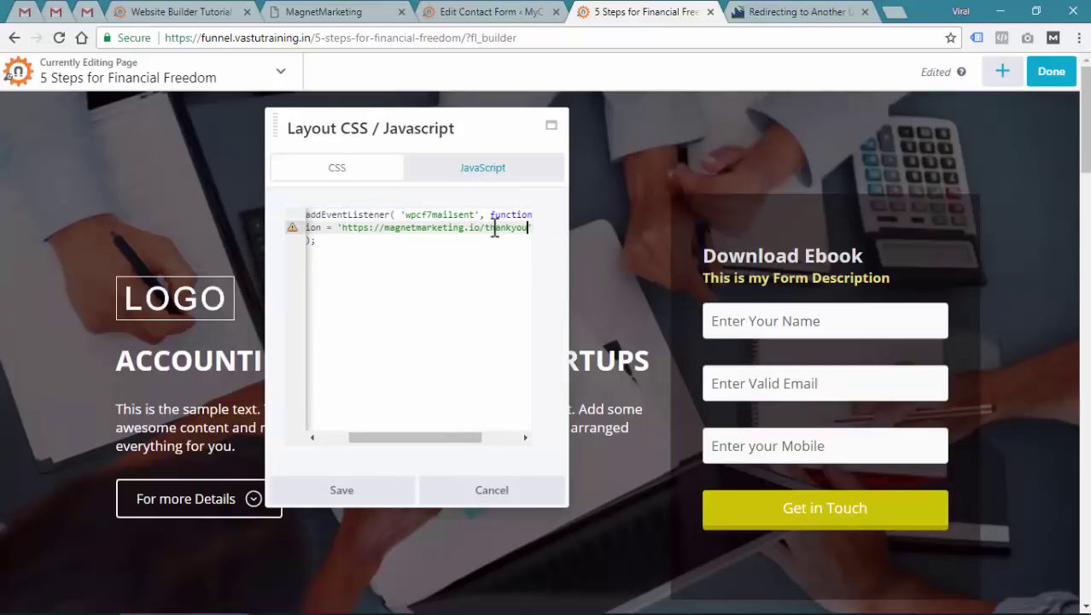
pyautogui.write("'")
pyautogui.click(333, 495)
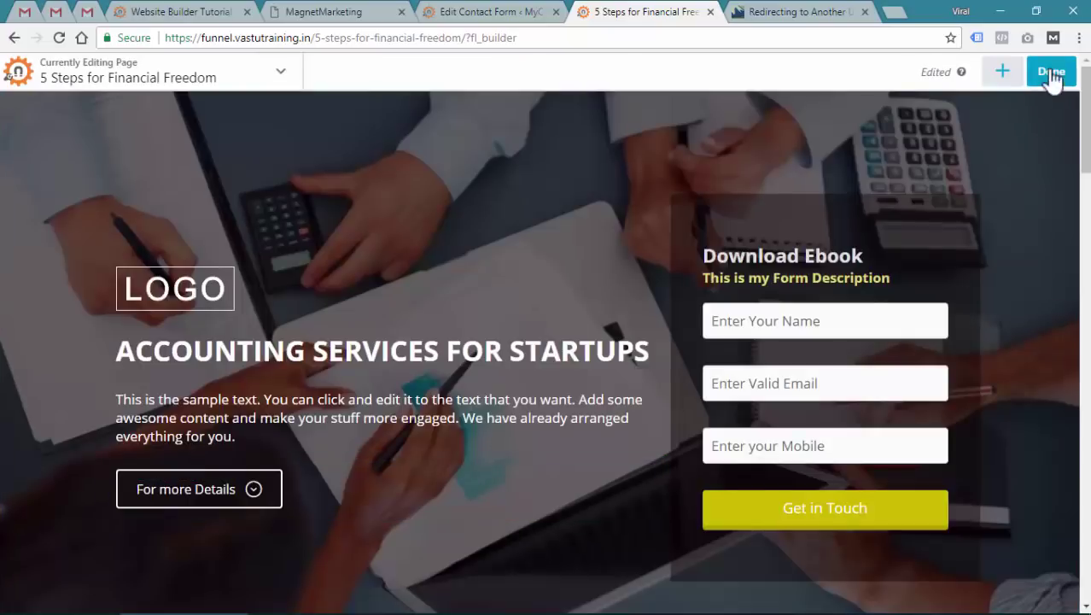
pyautogui.click(1051, 72)
# Publish the page, then enter a test name, Gmail address and 10-digit mobile number in the form
pyautogui.click(988, 75)
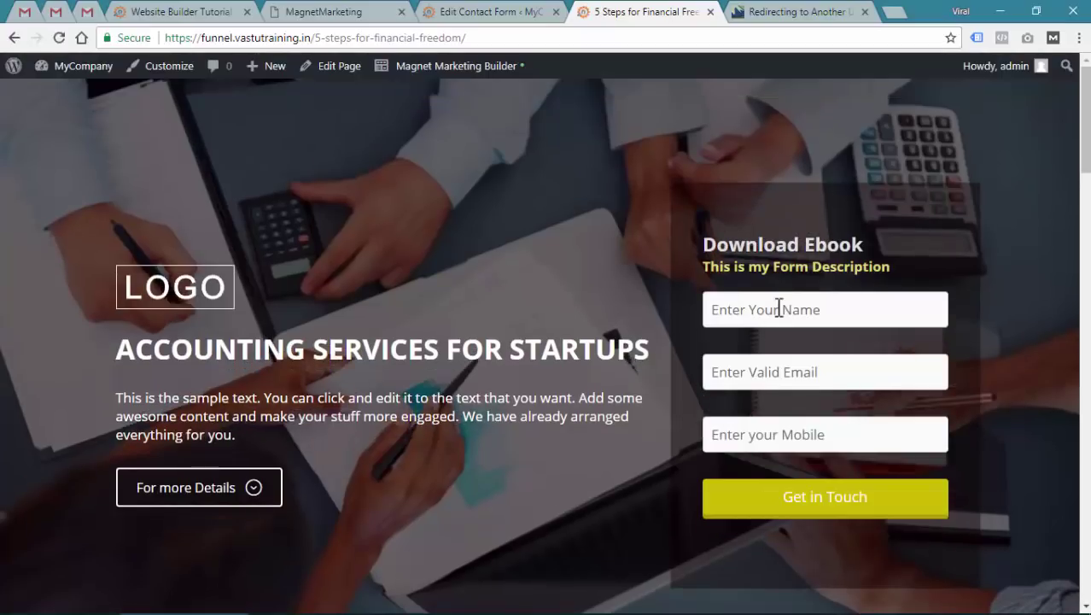
pyautogui.click(779, 310)
pyautogui.write('MS Dhoni')
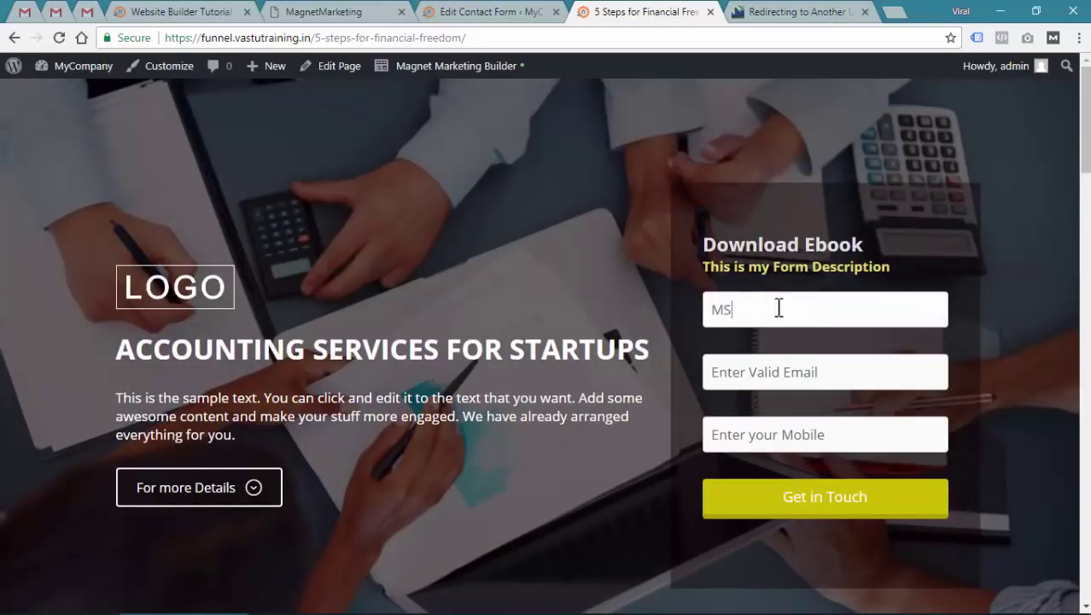
pyautogui.press('Tab')
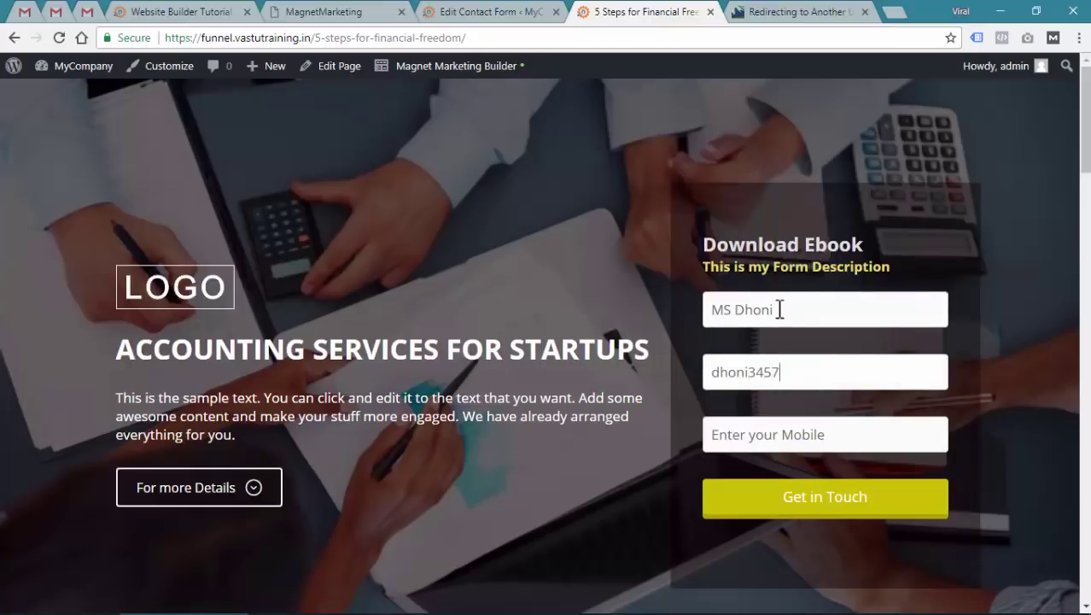
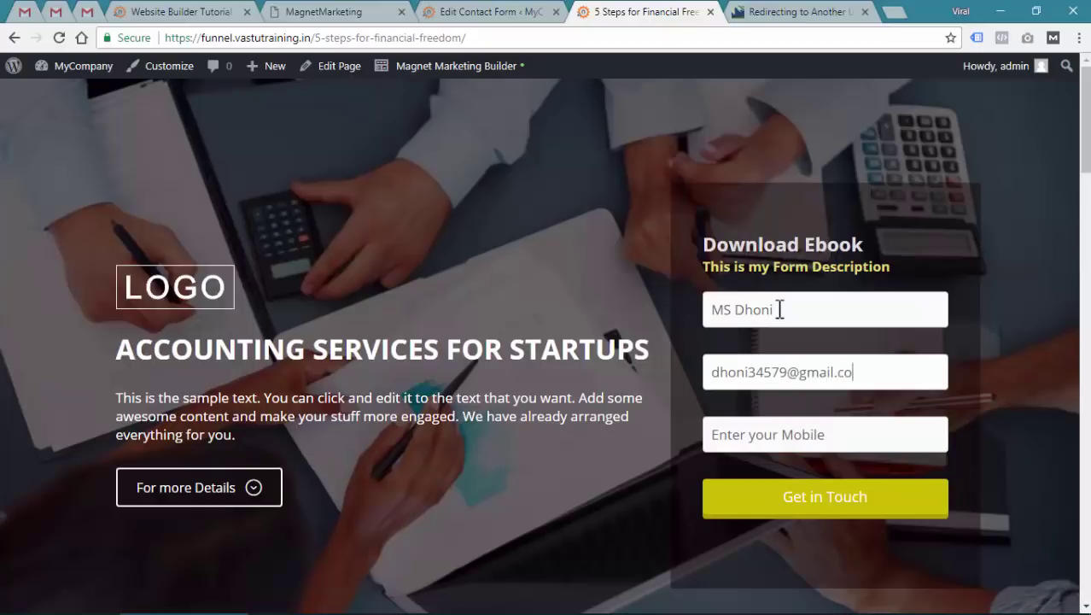
pyautogui.press('Tab')
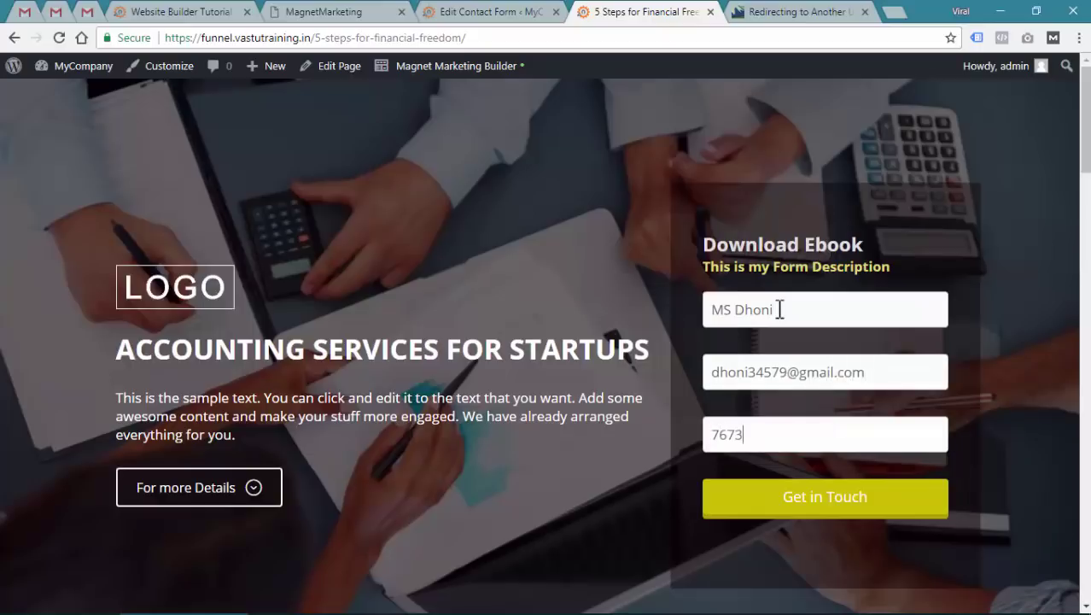
# Submit the Download Ebook form and confirm it lands on the thank-you page
pyautogui.click(779, 500)
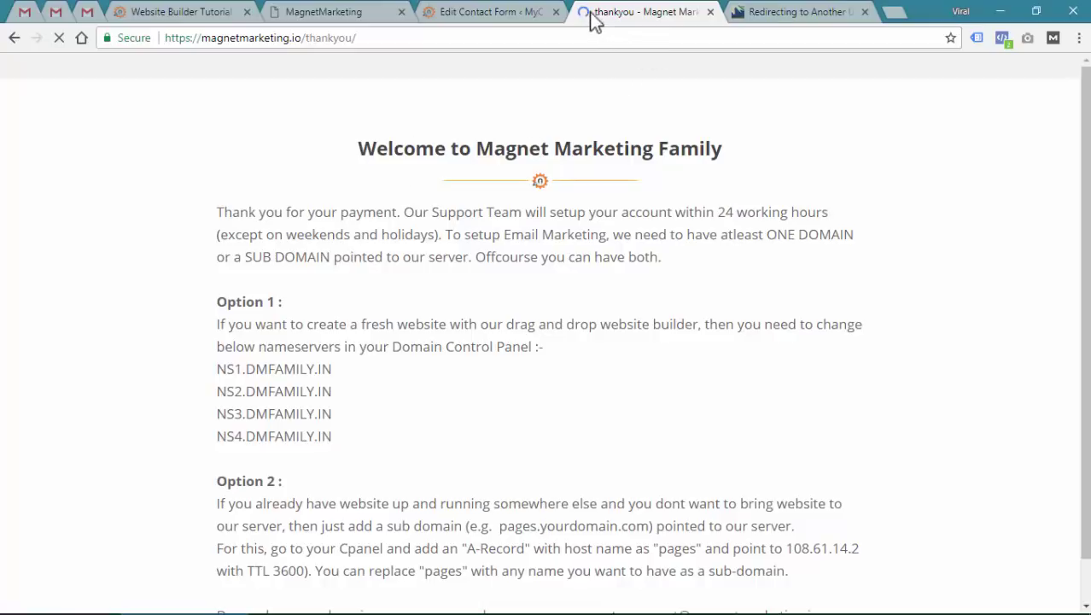
pyautogui.moveTo(626, 171); pyautogui.dragTo(741, 333)
pyautogui.click(766, 356)
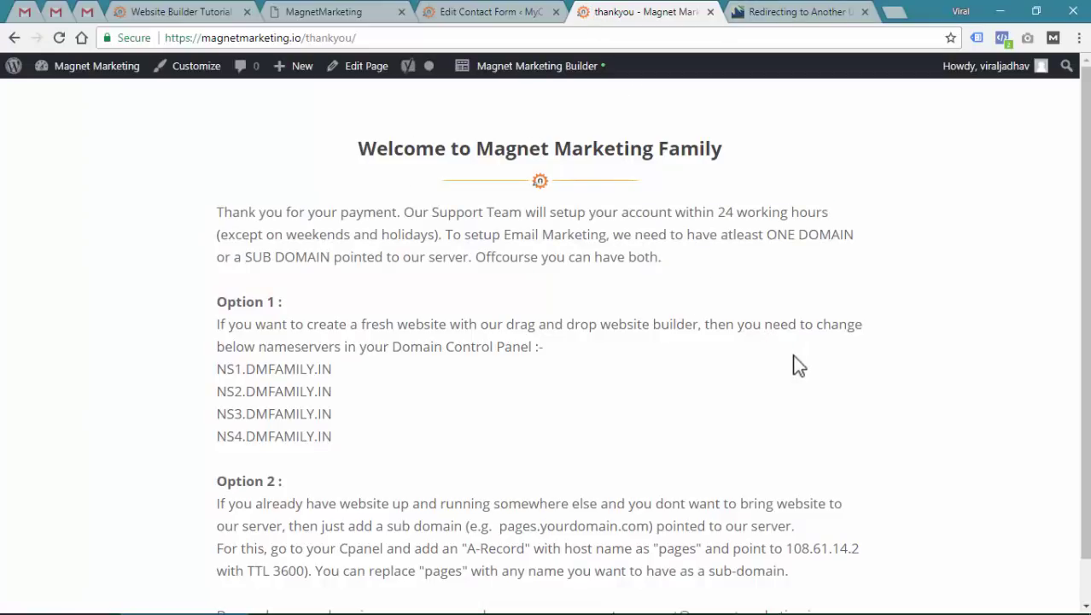
# Compare the thank-you page with the redirect code sample in the Contact Form 7 article
pyautogui.click(786, 11)
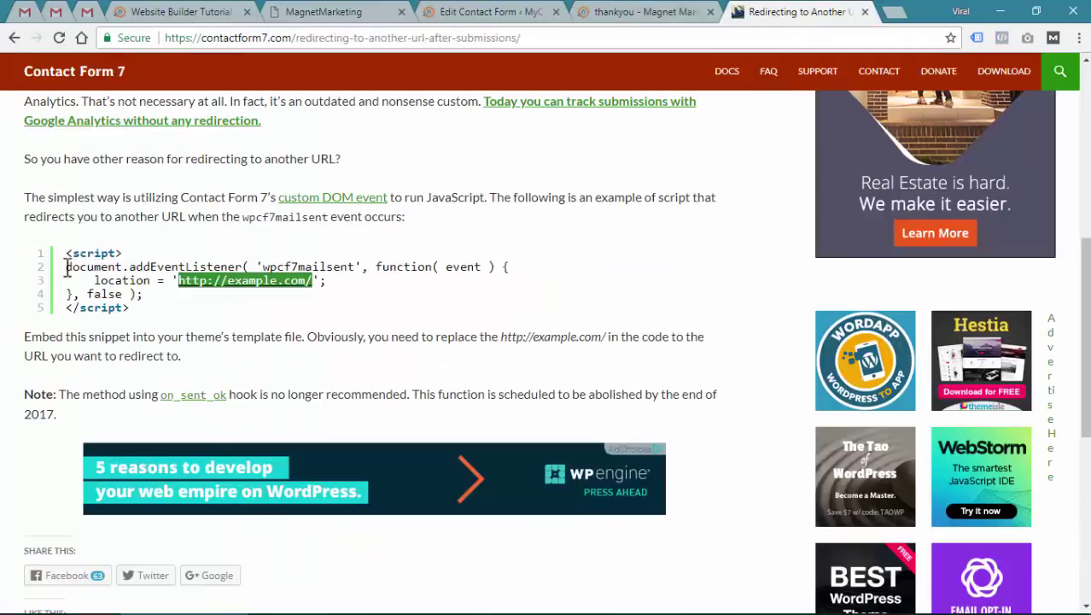
pyautogui.moveTo(66, 266); pyautogui.dragTo(214, 293)
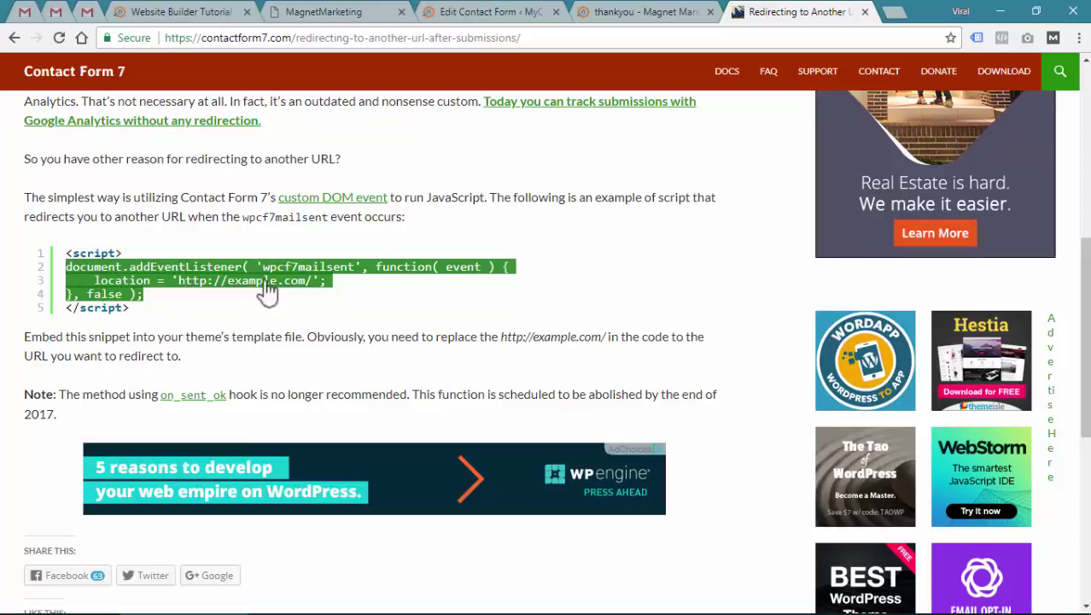
pyautogui.click(647, 11)
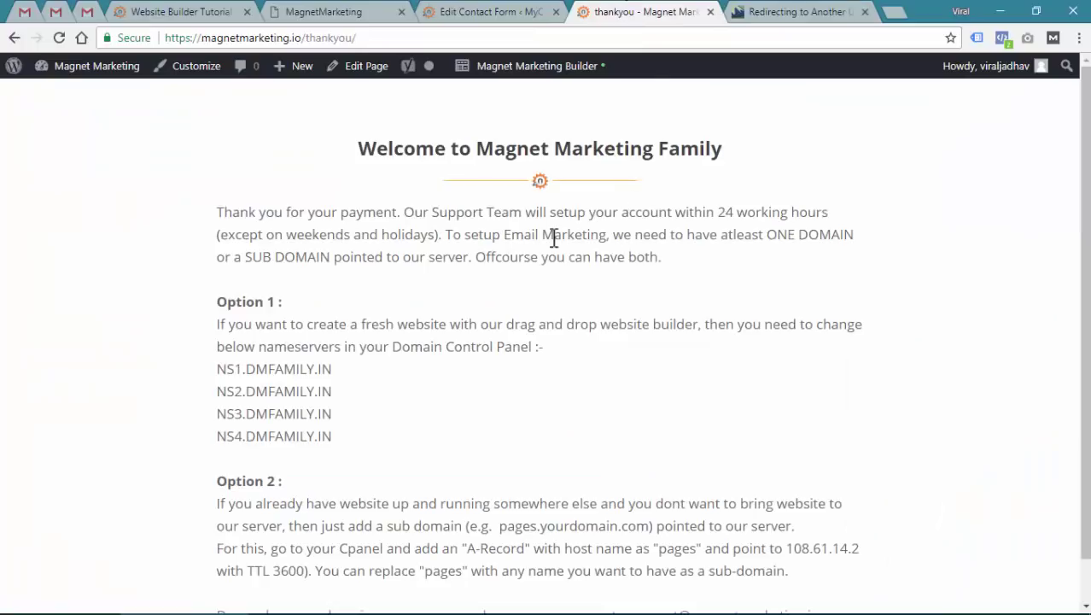
pyautogui.click(775, 11)
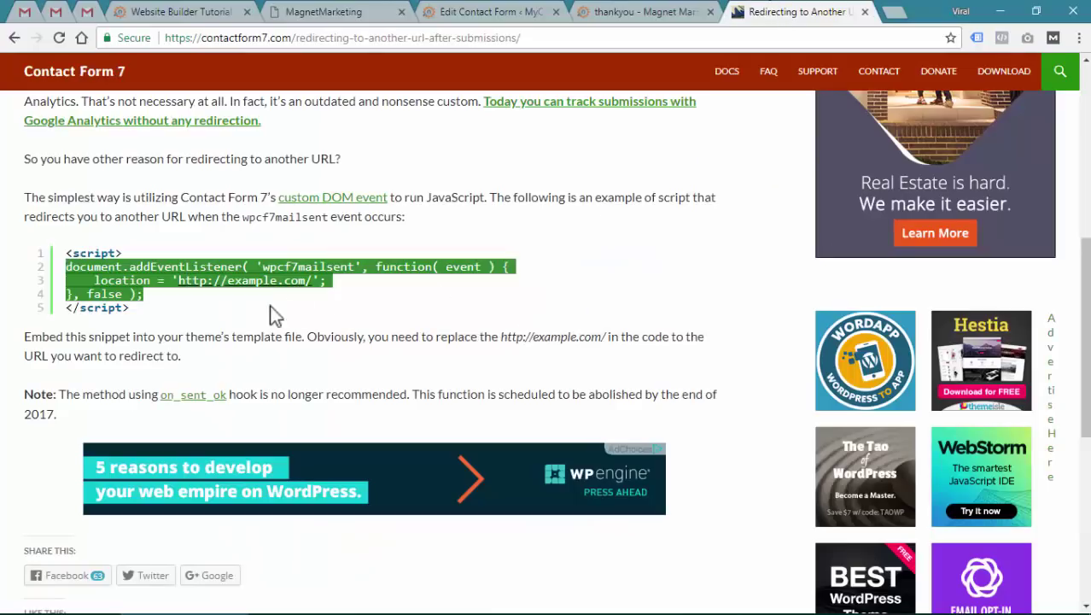
pyautogui.click(655, 12)
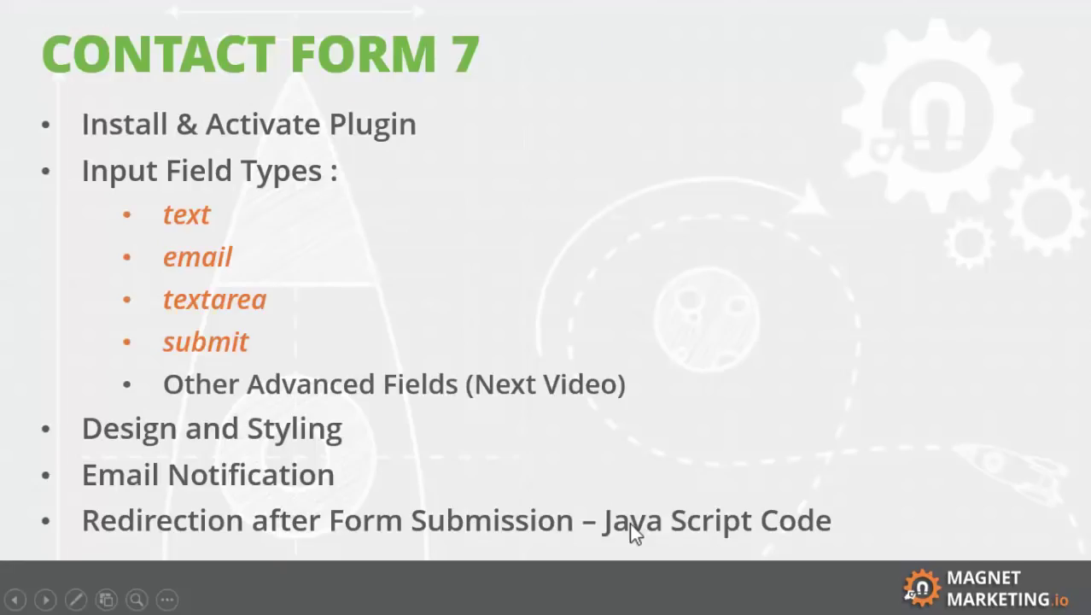